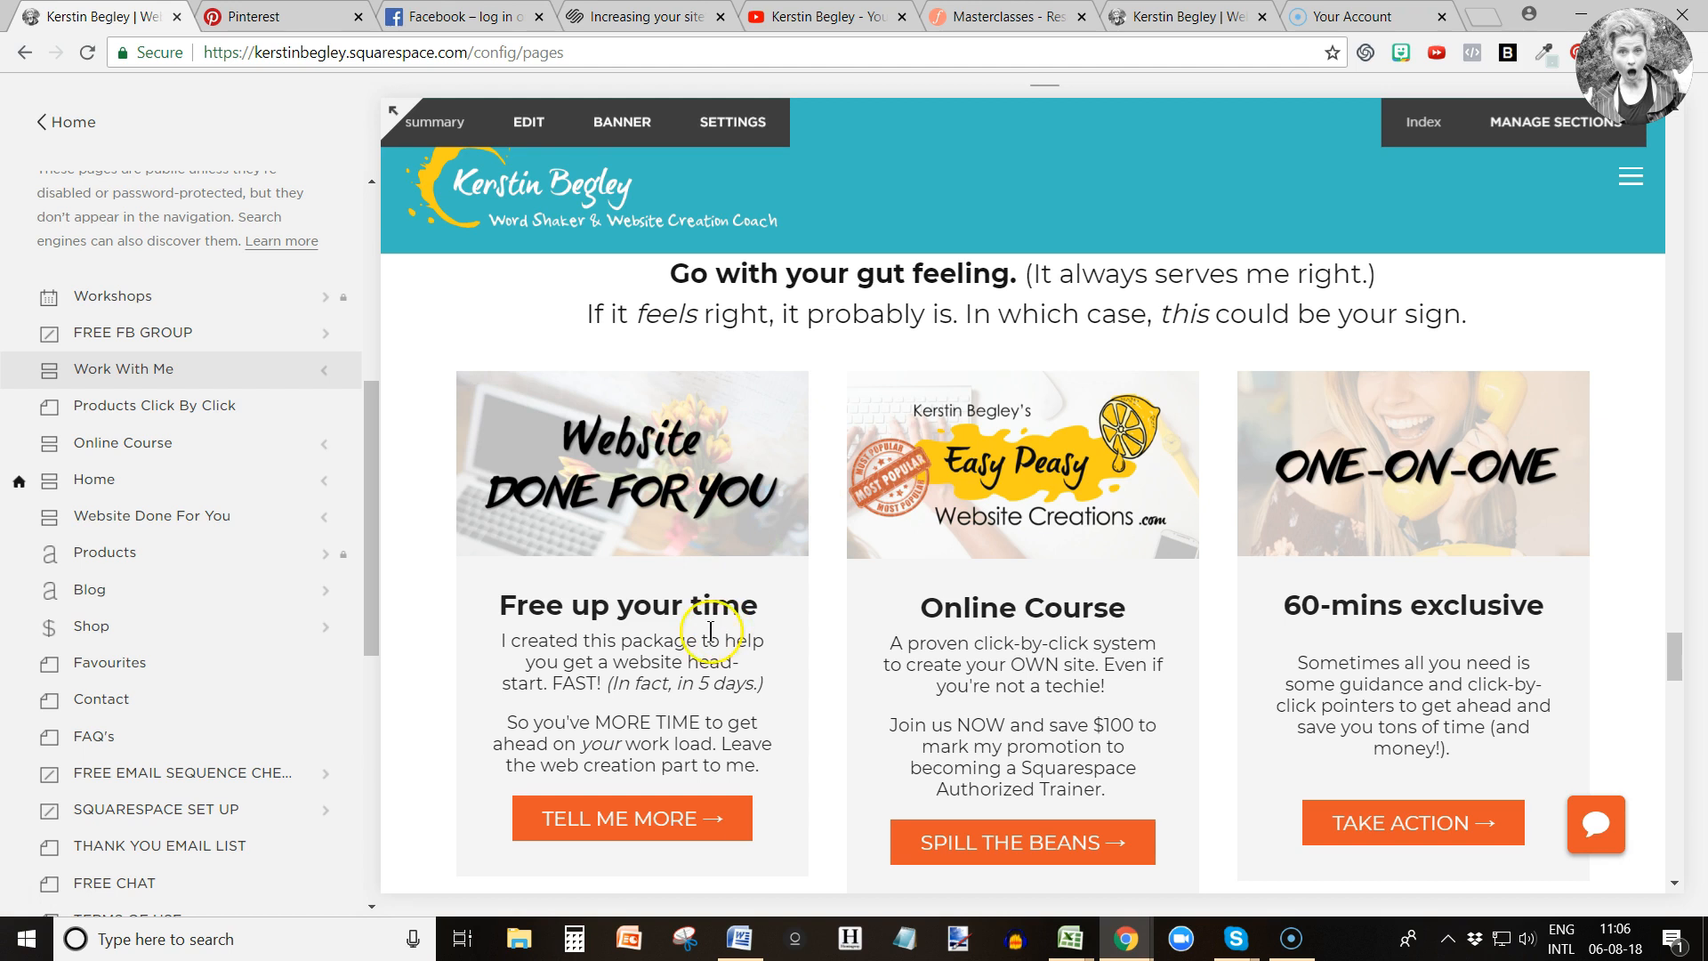
Open the summary section for editing and insert an image block directly below the three service cards.
{"action": "scroll", "coordinate": [697, 629], "scroll_direction": "down", "scroll_amount": 2}
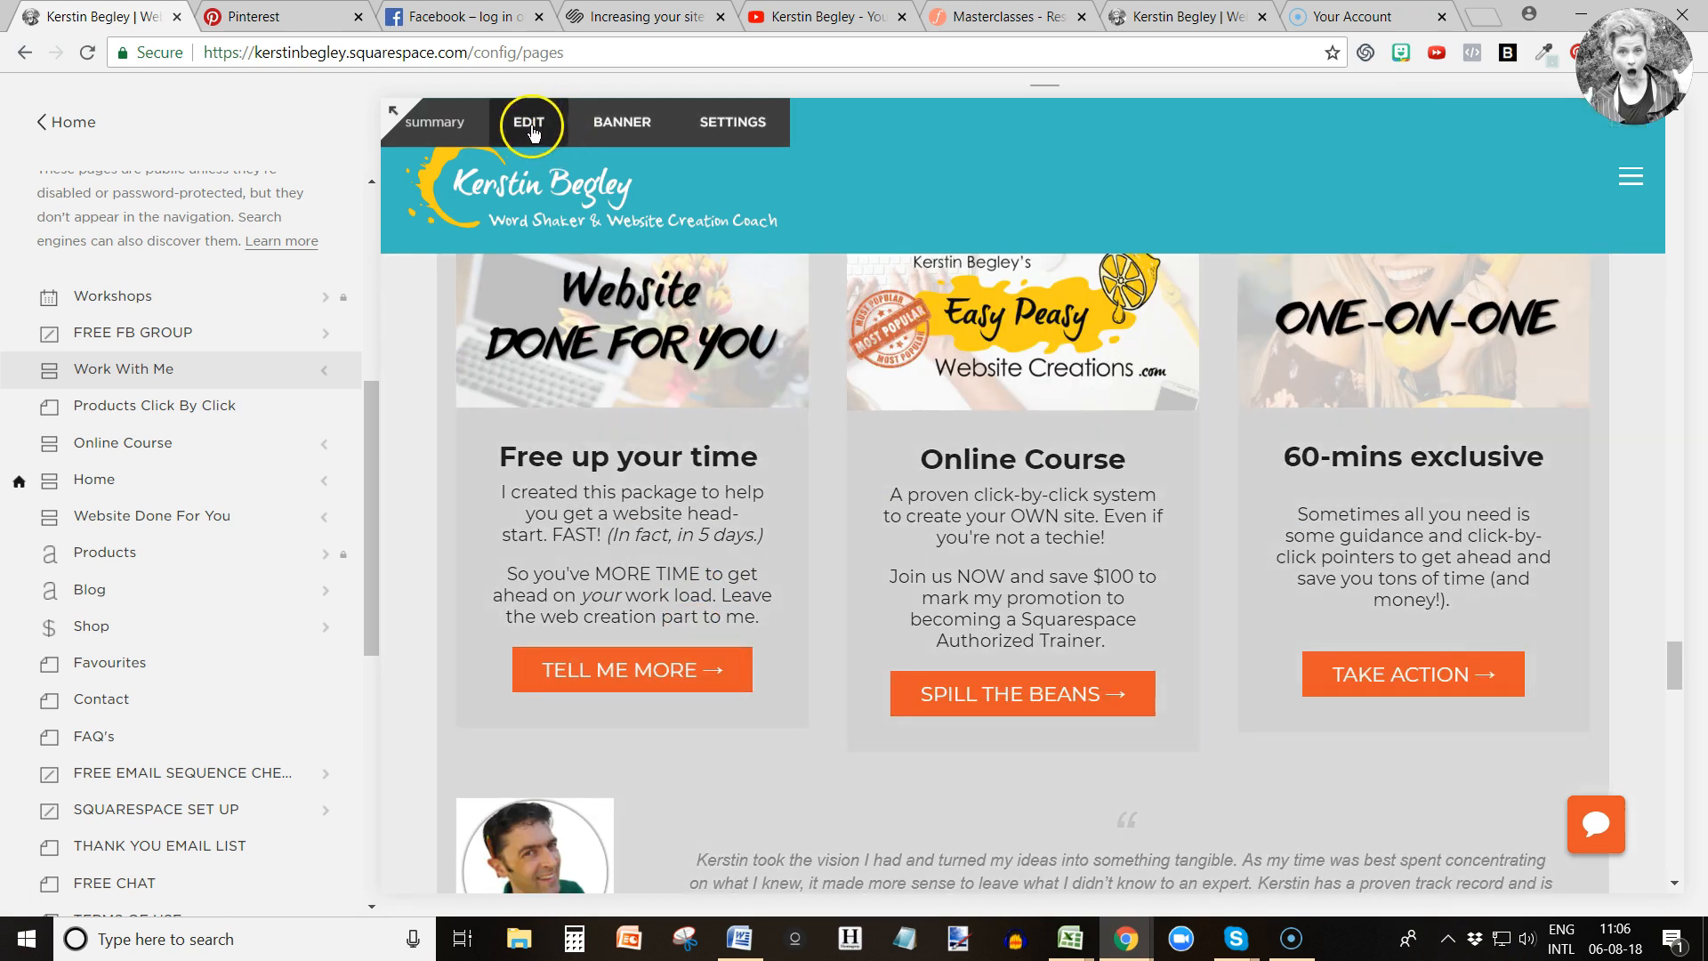
{"action": "left_click", "coordinate": [531, 124]}
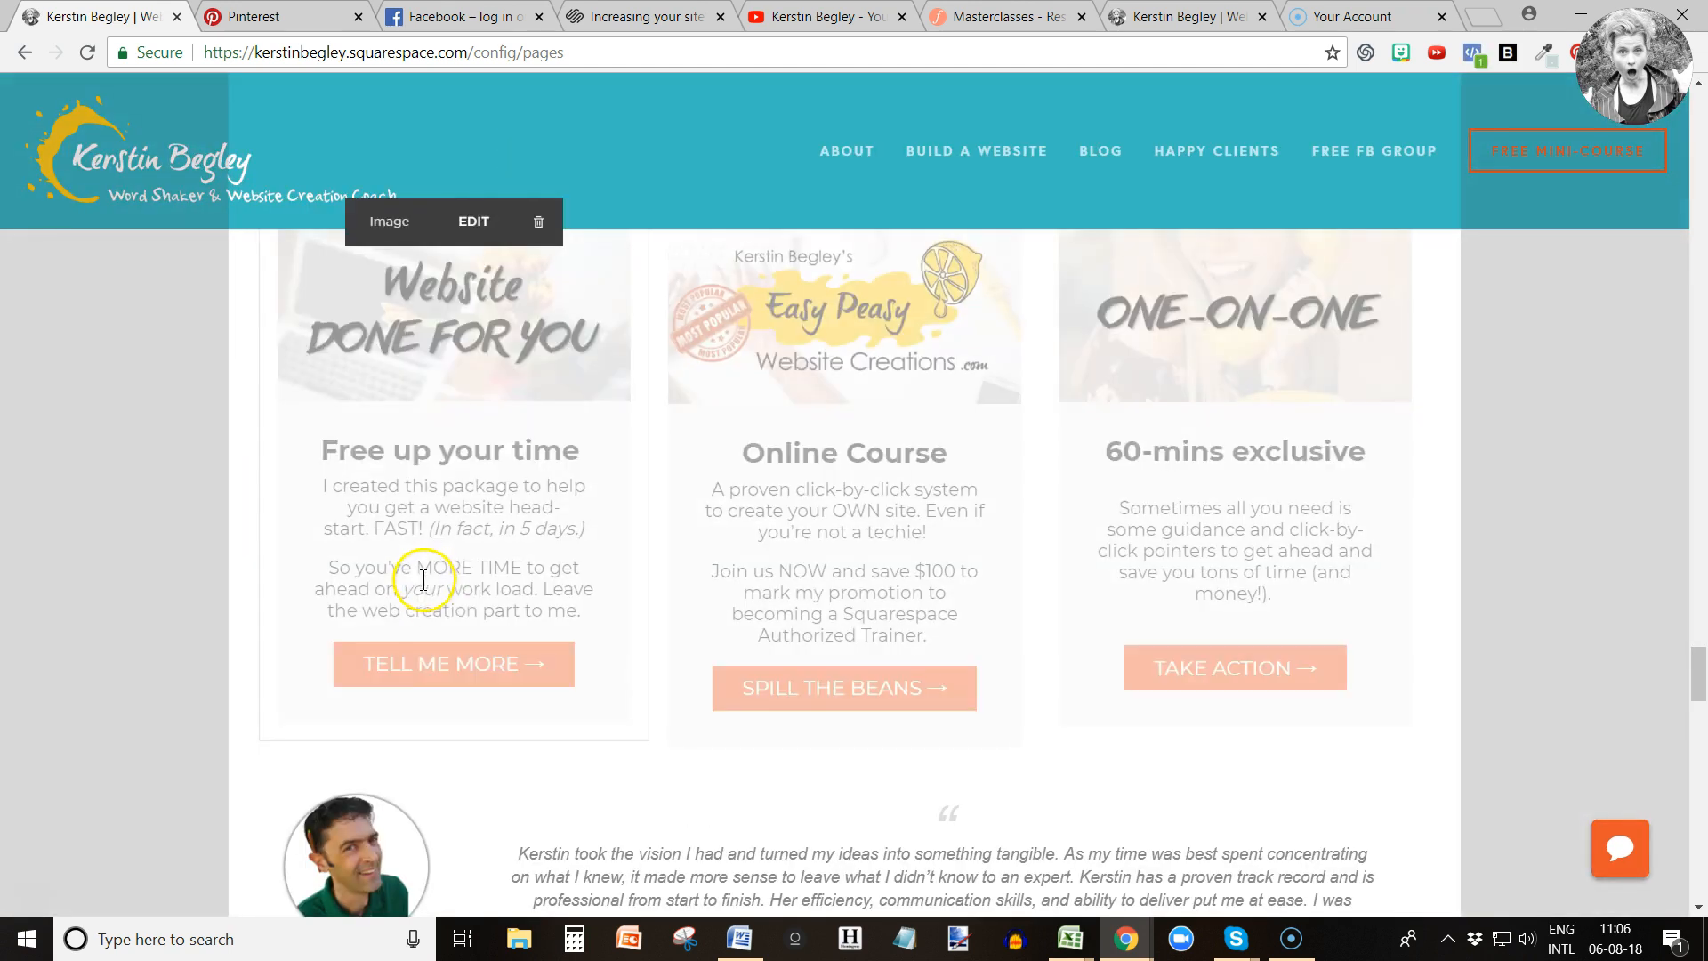
{"action": "left_click_drag", "start_coordinate": [252, 761], "coordinate": [248, 770]}
{"action": "left_click", "coordinate": [248, 766]}
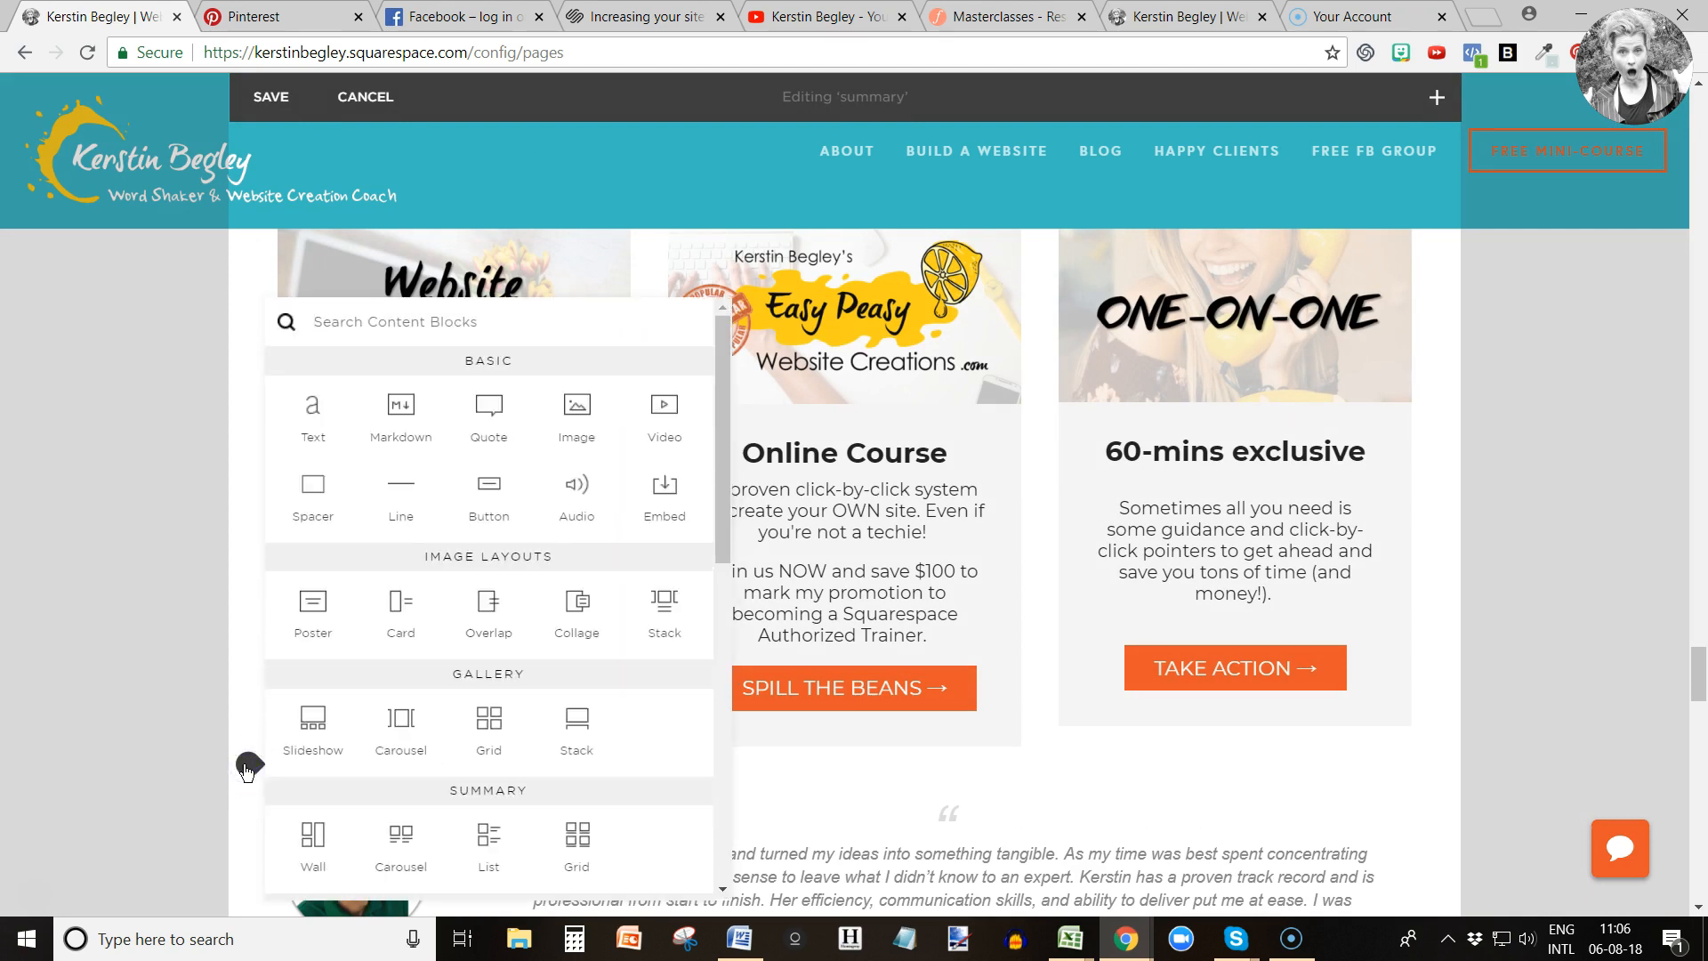
{"action": "left_click", "coordinate": [578, 433]}
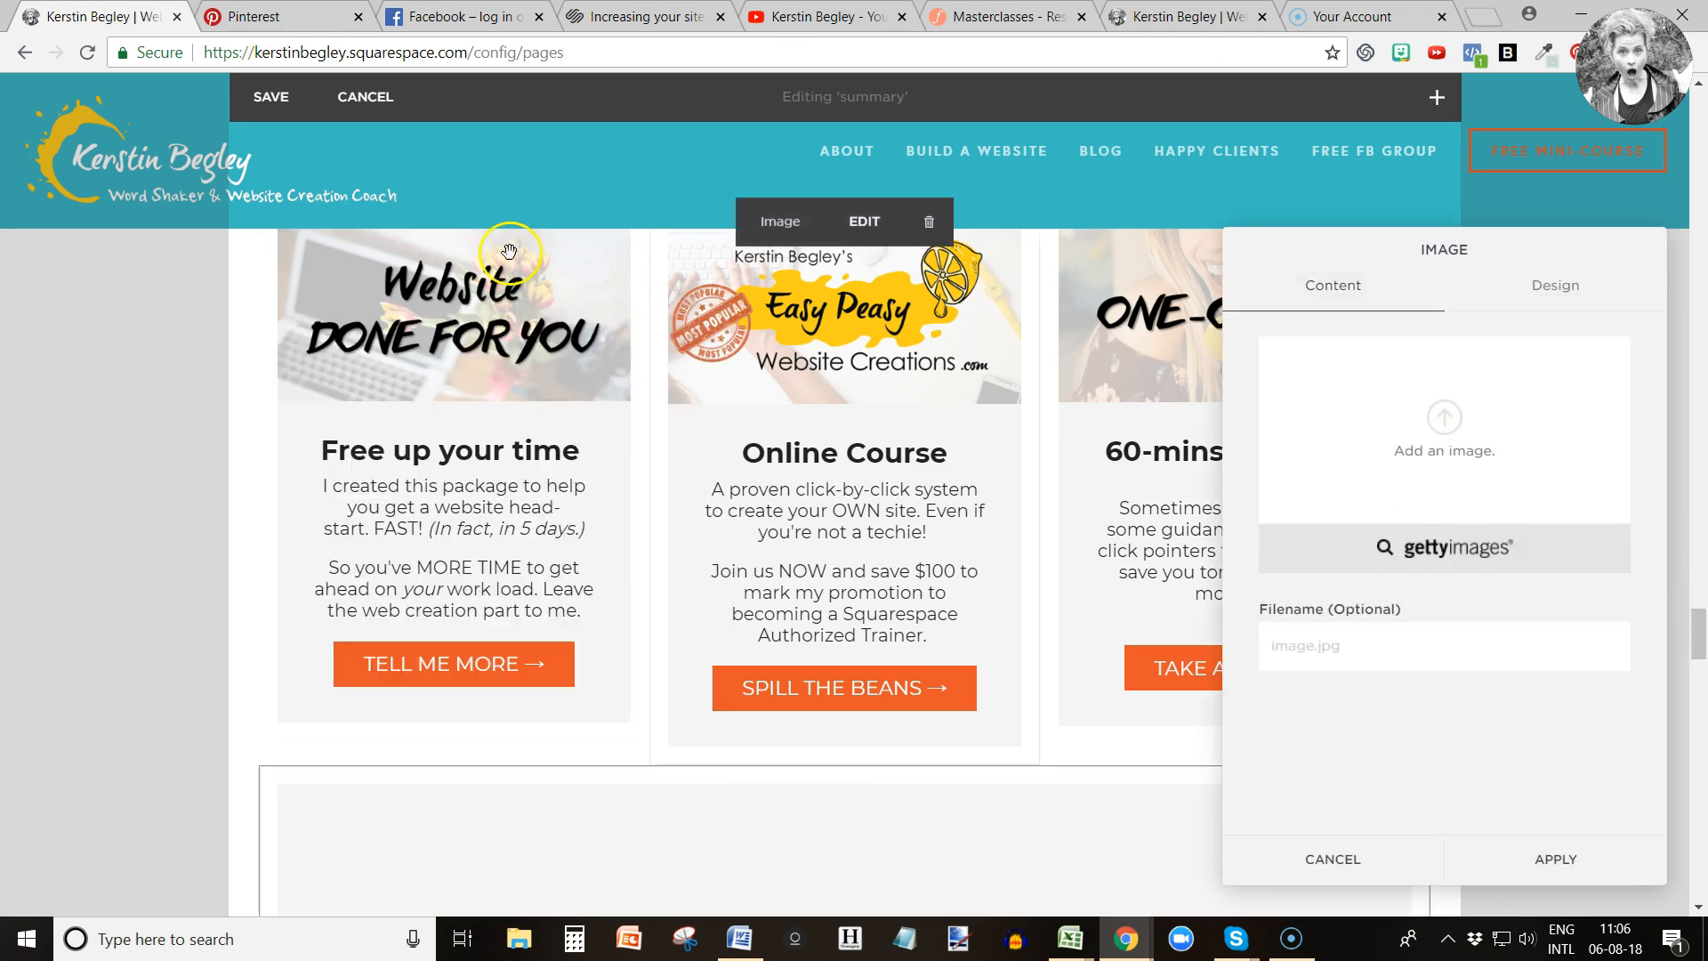
Upload the image wdfy v3 from the website's Shop folder into the new image block.
{"action": "left_click", "coordinate": [1449, 433]}
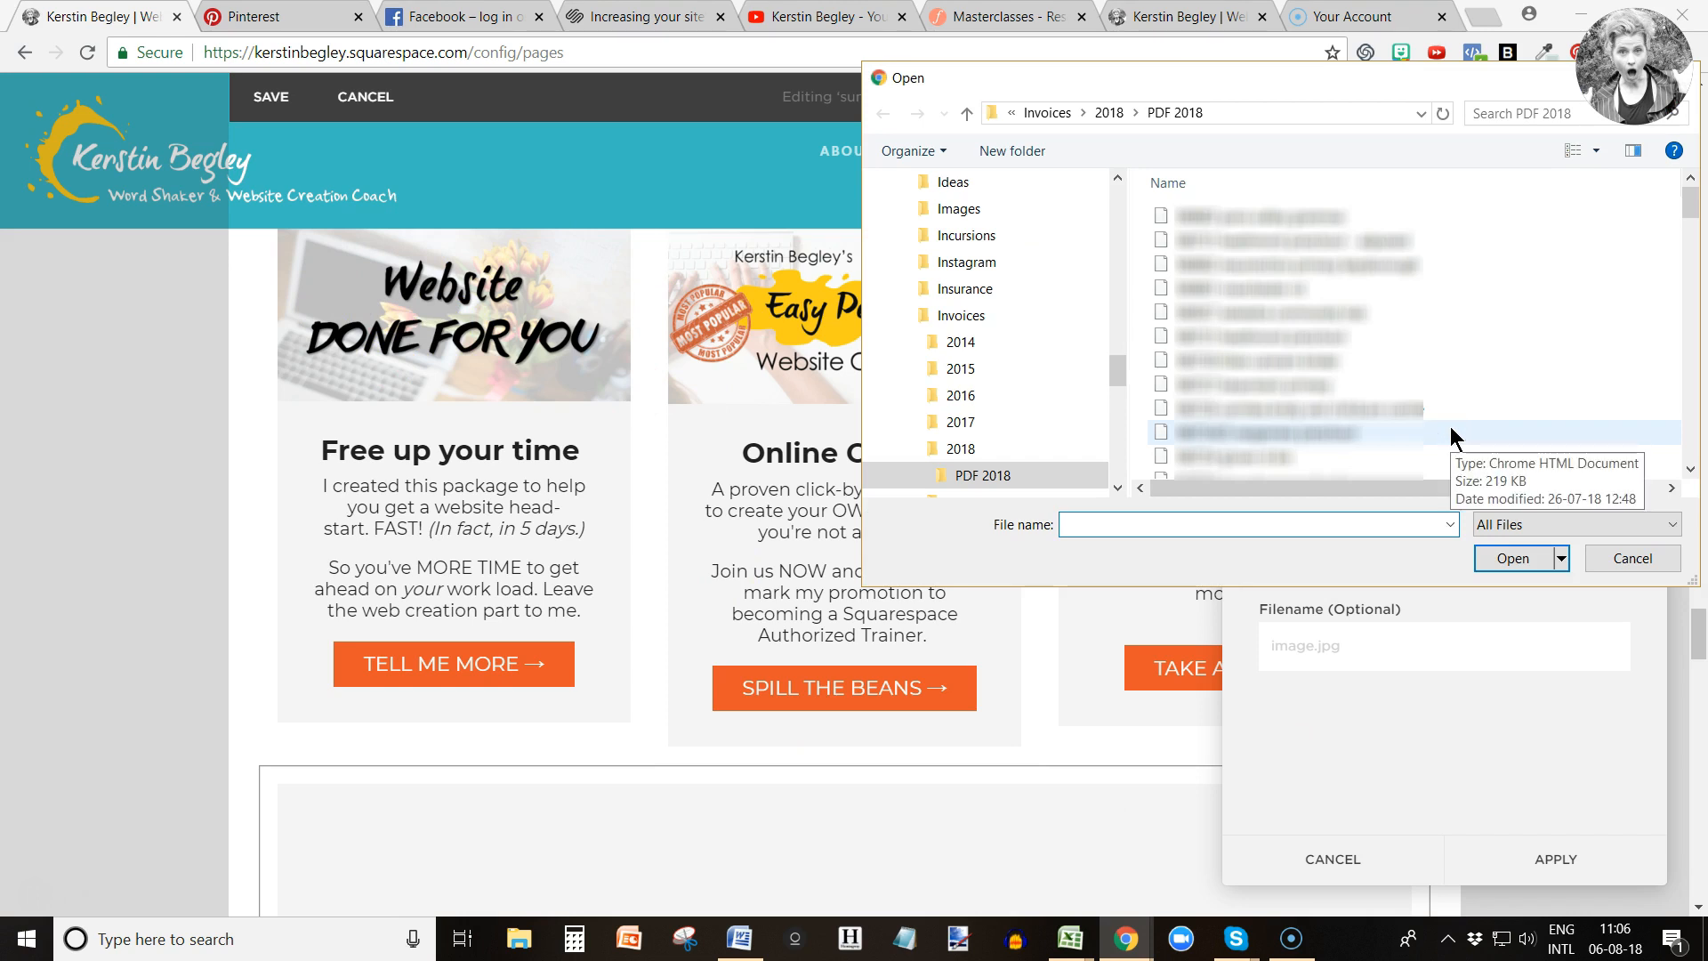
{"action": "left_click", "coordinate": [1622, 436]}
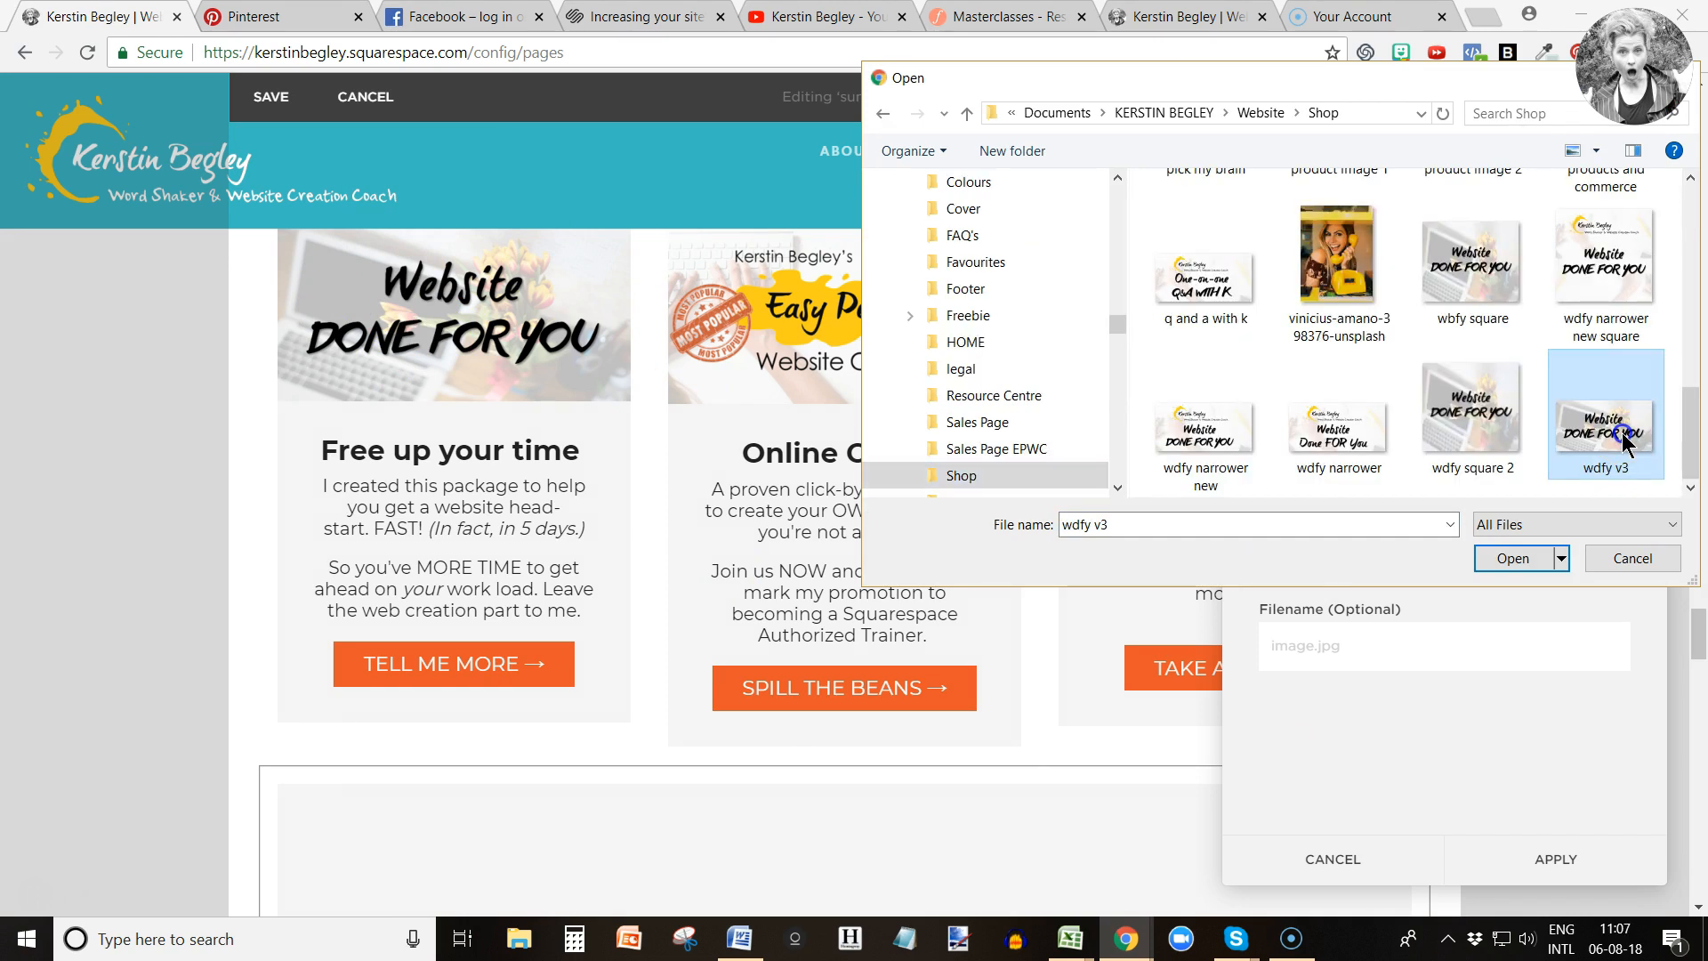
{"action": "left_click", "coordinate": [1512, 557]}
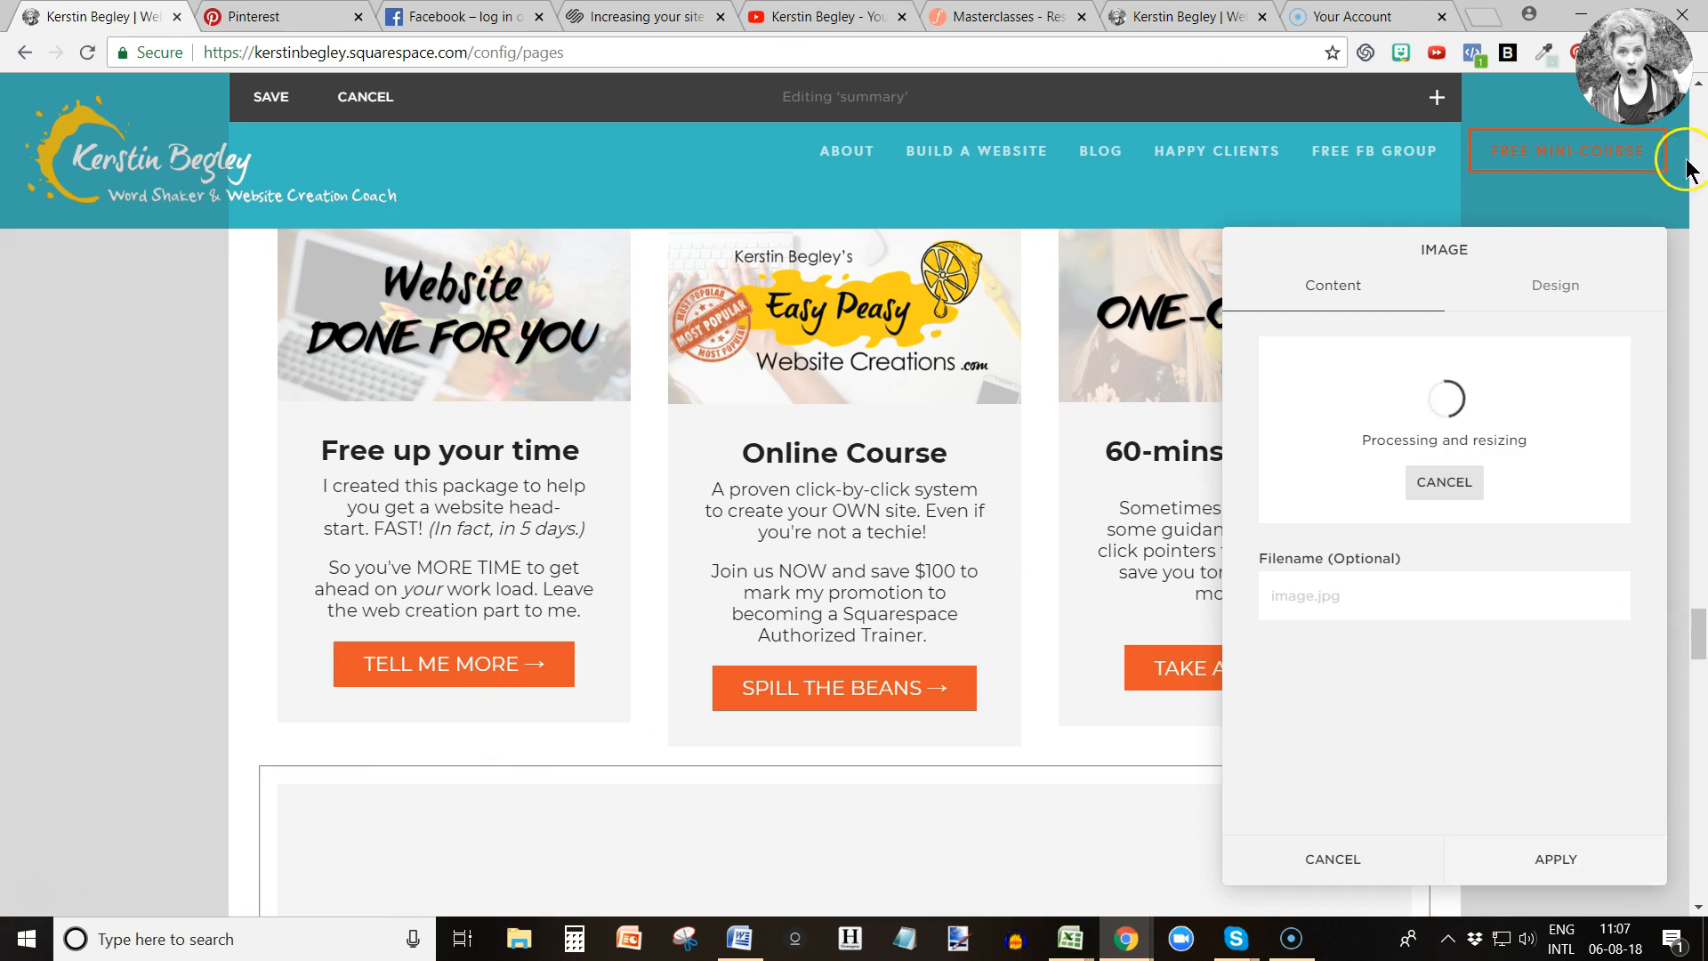
Set the new image block's design layout to Stack.
{"action": "left_click", "coordinate": [1552, 288]}
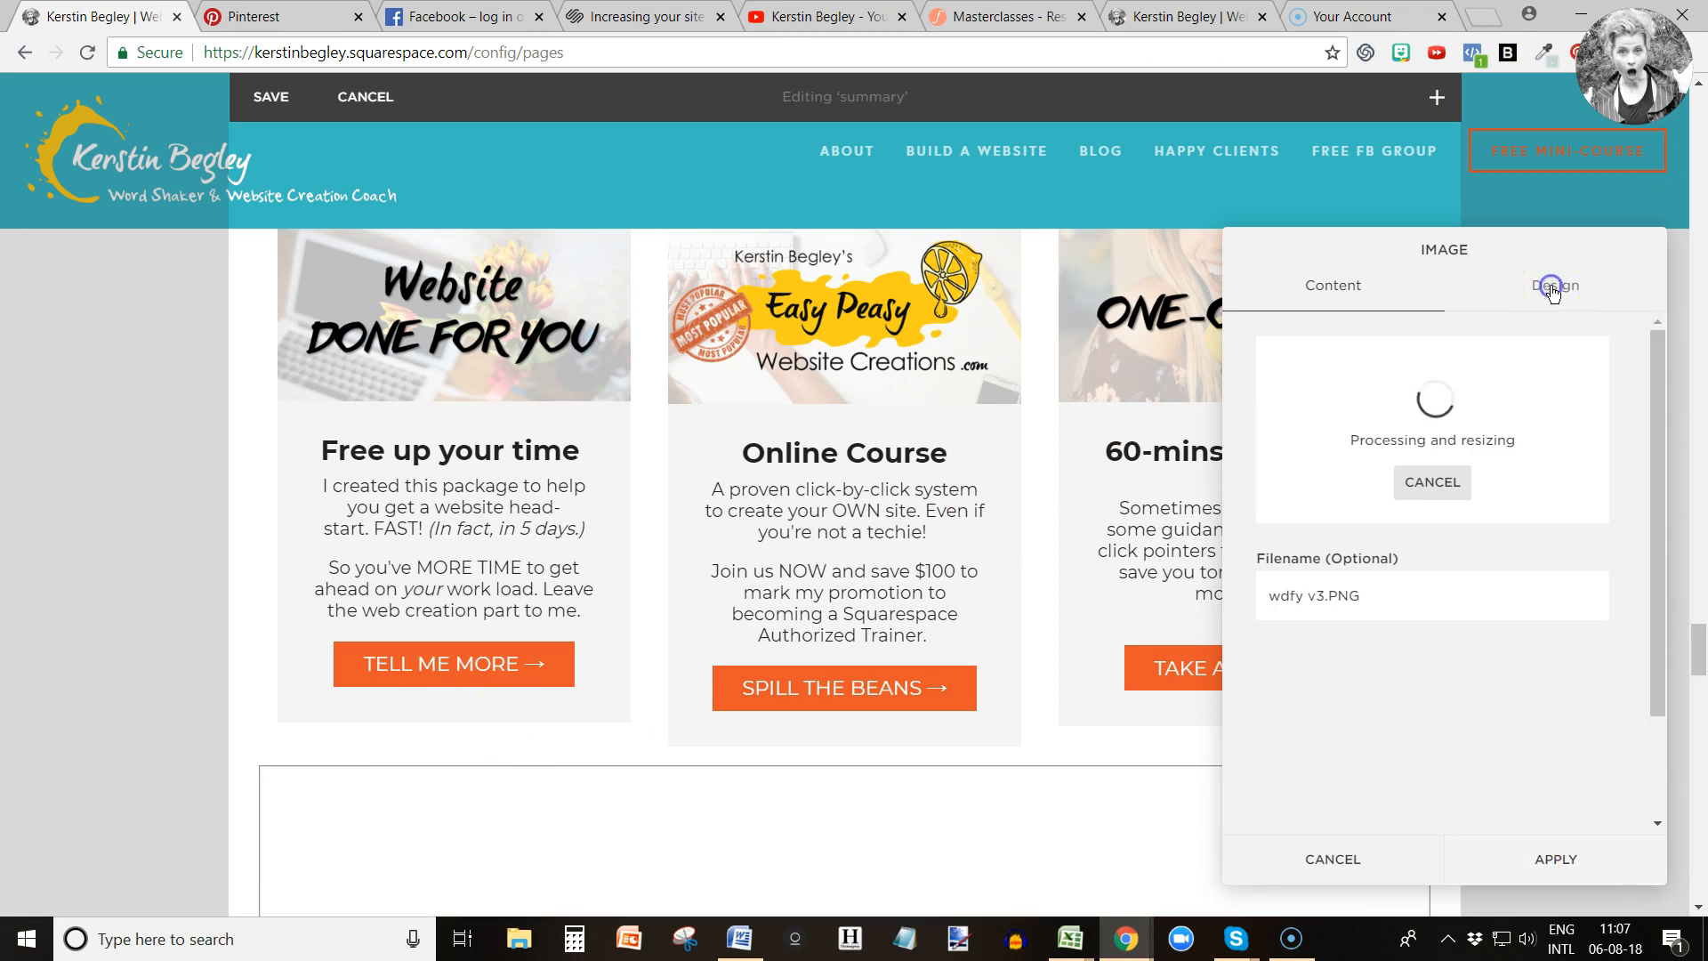
{"action": "left_click", "coordinate": [1324, 289]}
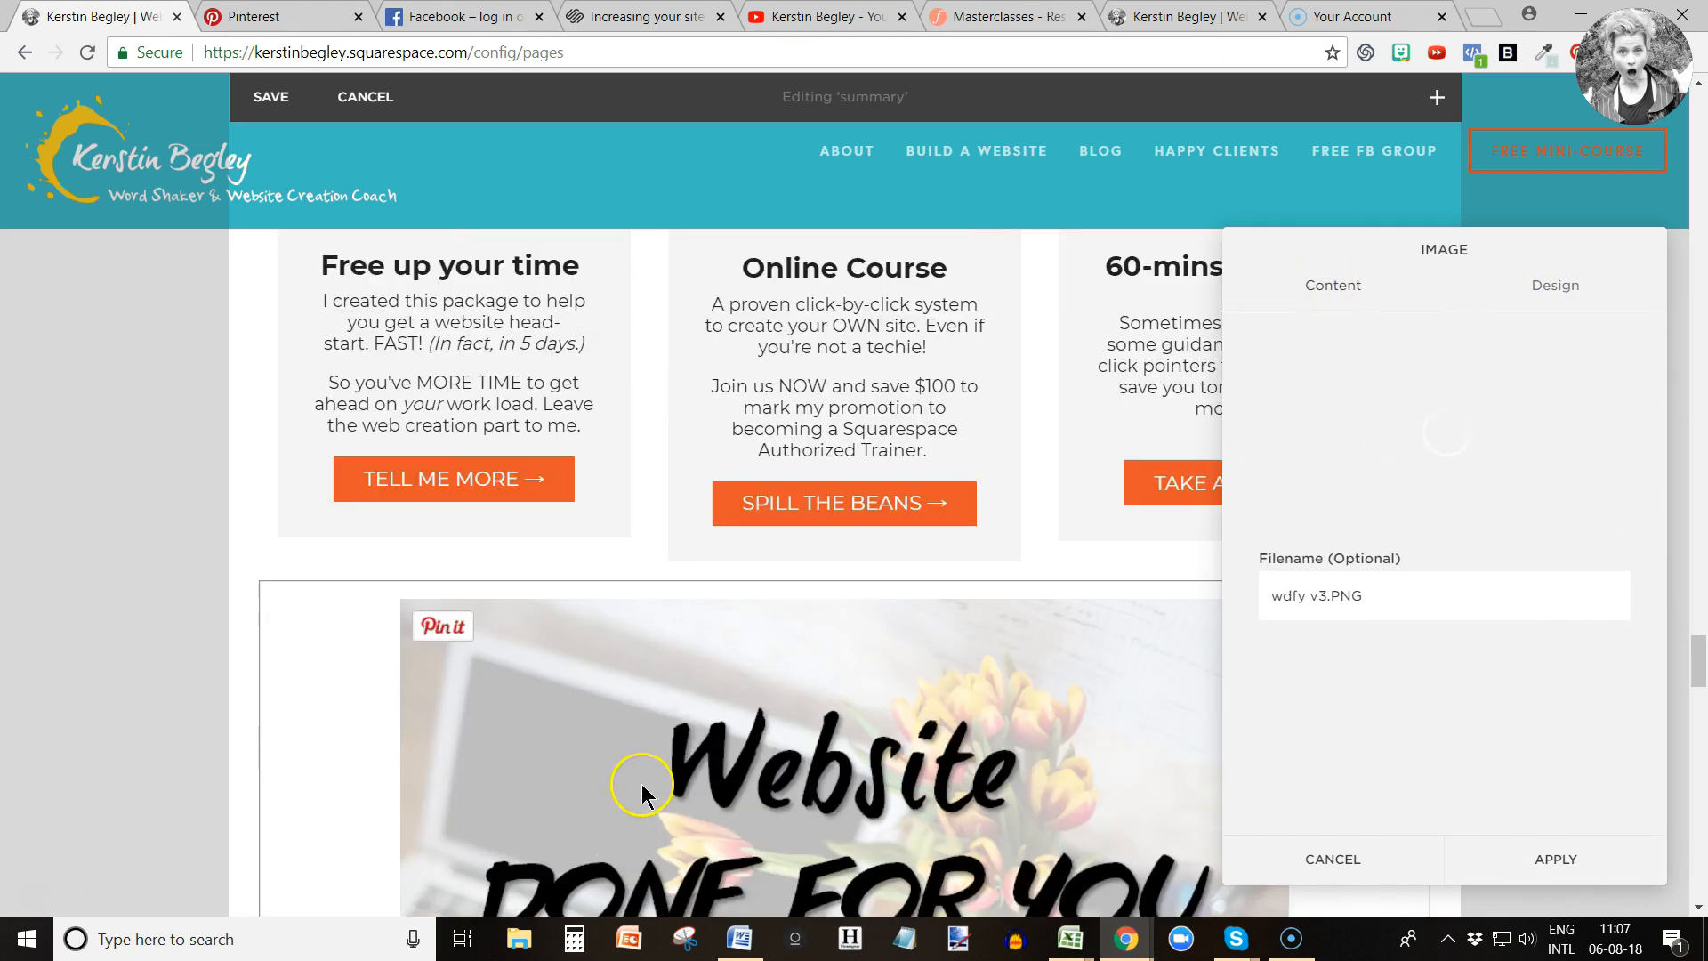
{"action": "scroll", "coordinate": [645, 781], "scroll_direction": "down", "scroll_amount": 4}
{"action": "left_click", "coordinate": [1554, 291]}
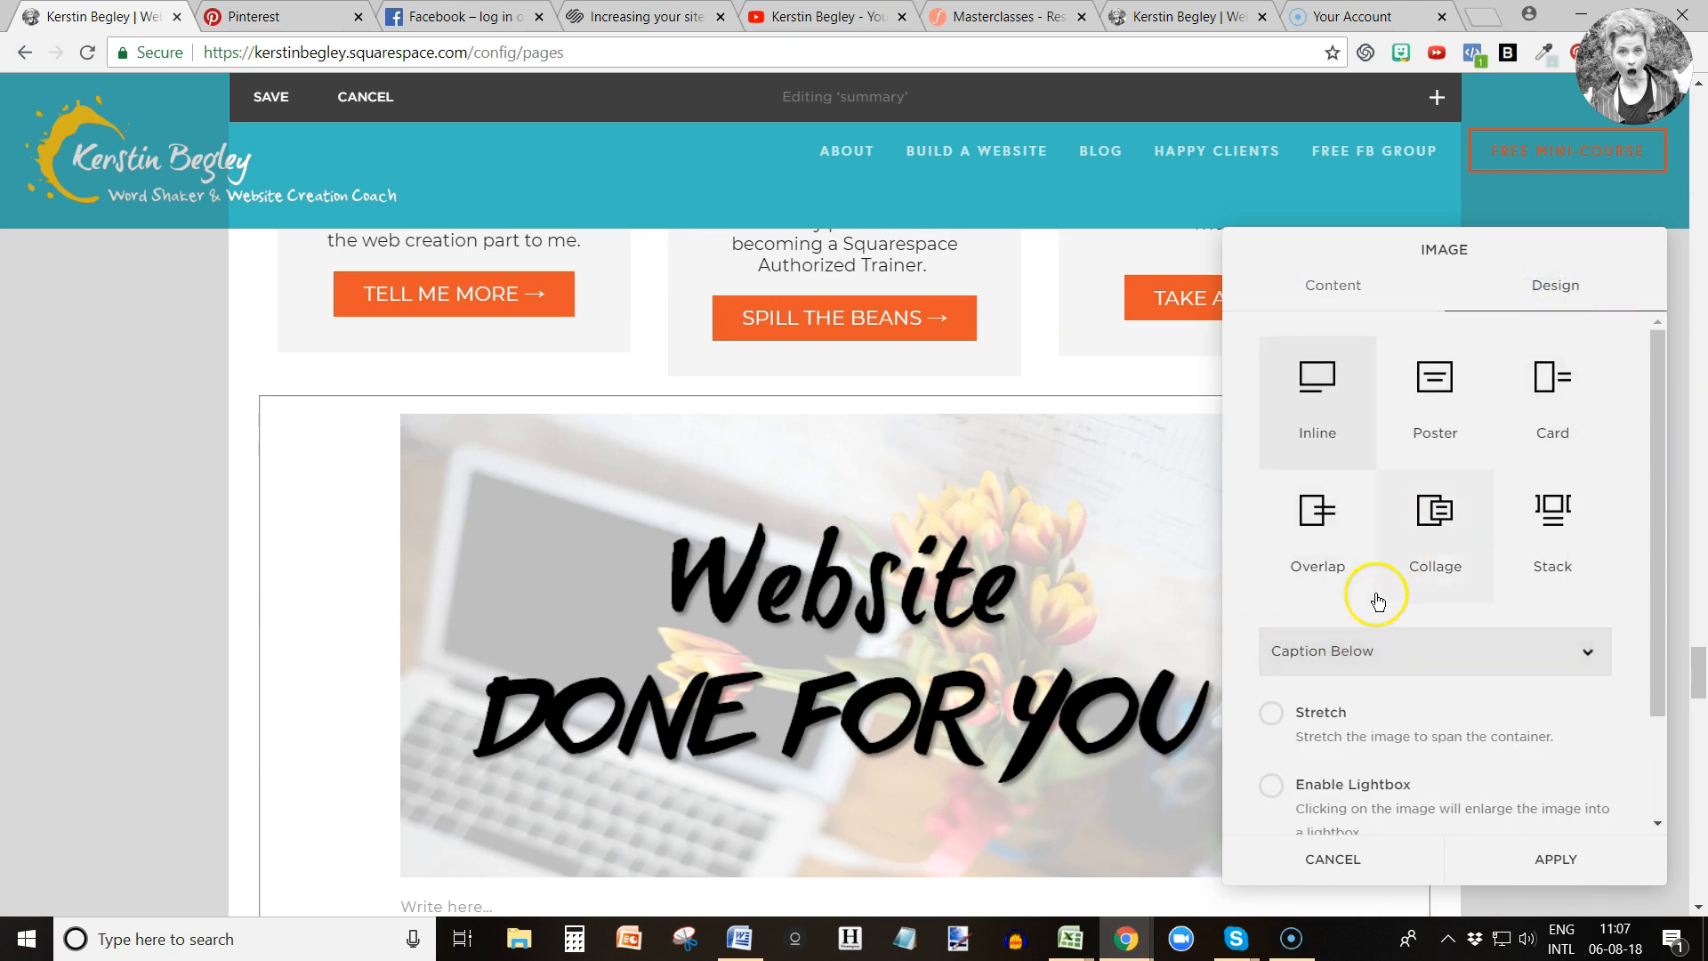
{"action": "left_click", "coordinate": [1566, 547]}
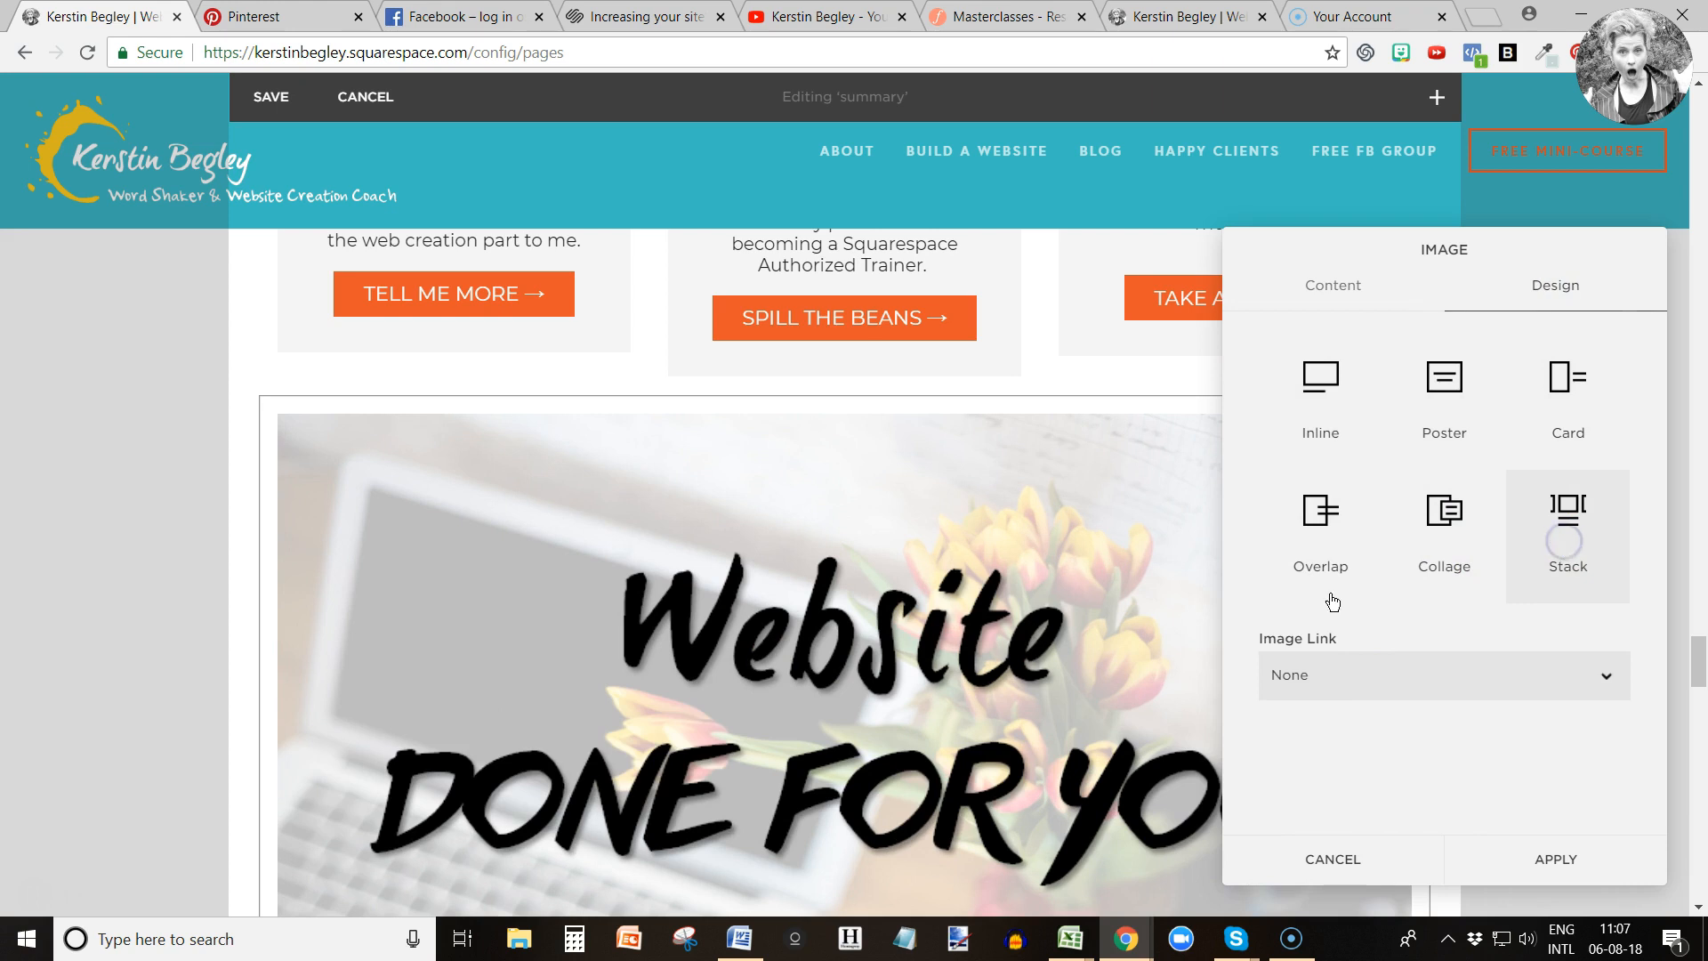
Enter "$1,275" as the stacked image block's title.
{"action": "scroll", "coordinate": [655, 686], "scroll_direction": "down", "scroll_amount": 5}
{"action": "left_click", "coordinate": [812, 501]}
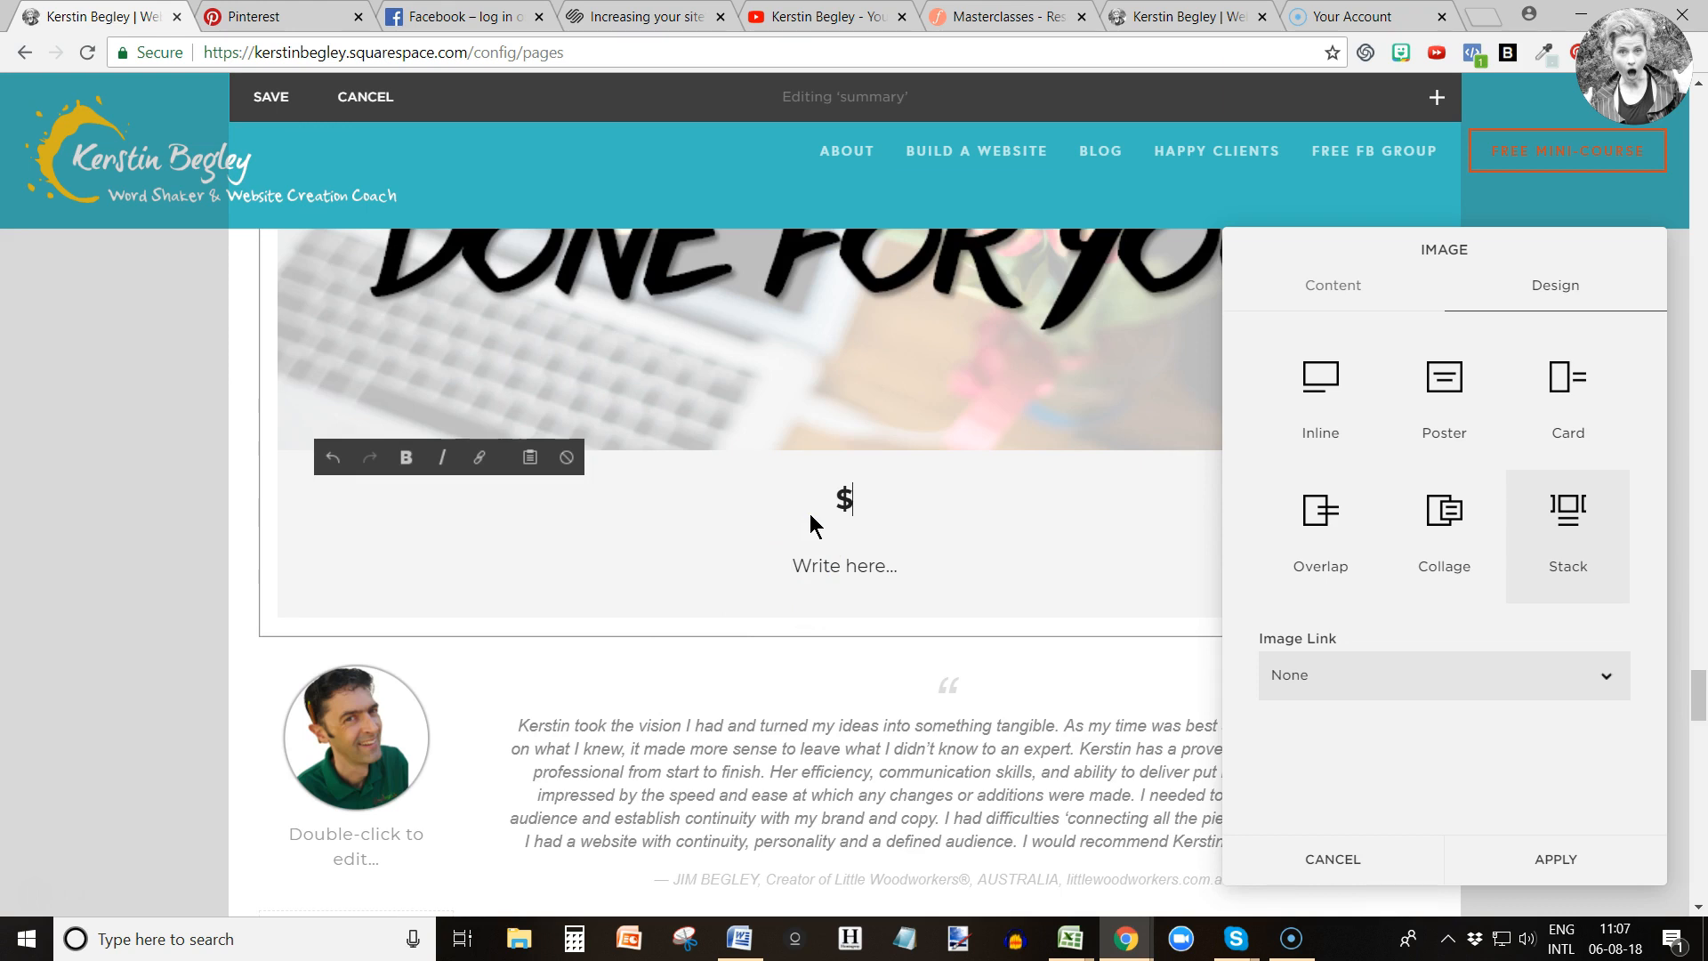
{"action": "type", "text": "$1275"}
{"action": "key", "text": "Left"}
{"action": "key", "text": "Left"}
{"action": "key", "text": "Left"}
{"action": "type", "text": ","}
{"action": "key", "text": "Right"}
{"action": "key", "text": "Right"}
{"action": "key", "text": "Right"}
Paste the copied sentence beginning "You've enough on your plate as it is" into the description beneath the price.
{"action": "left_click", "coordinate": [802, 569]}
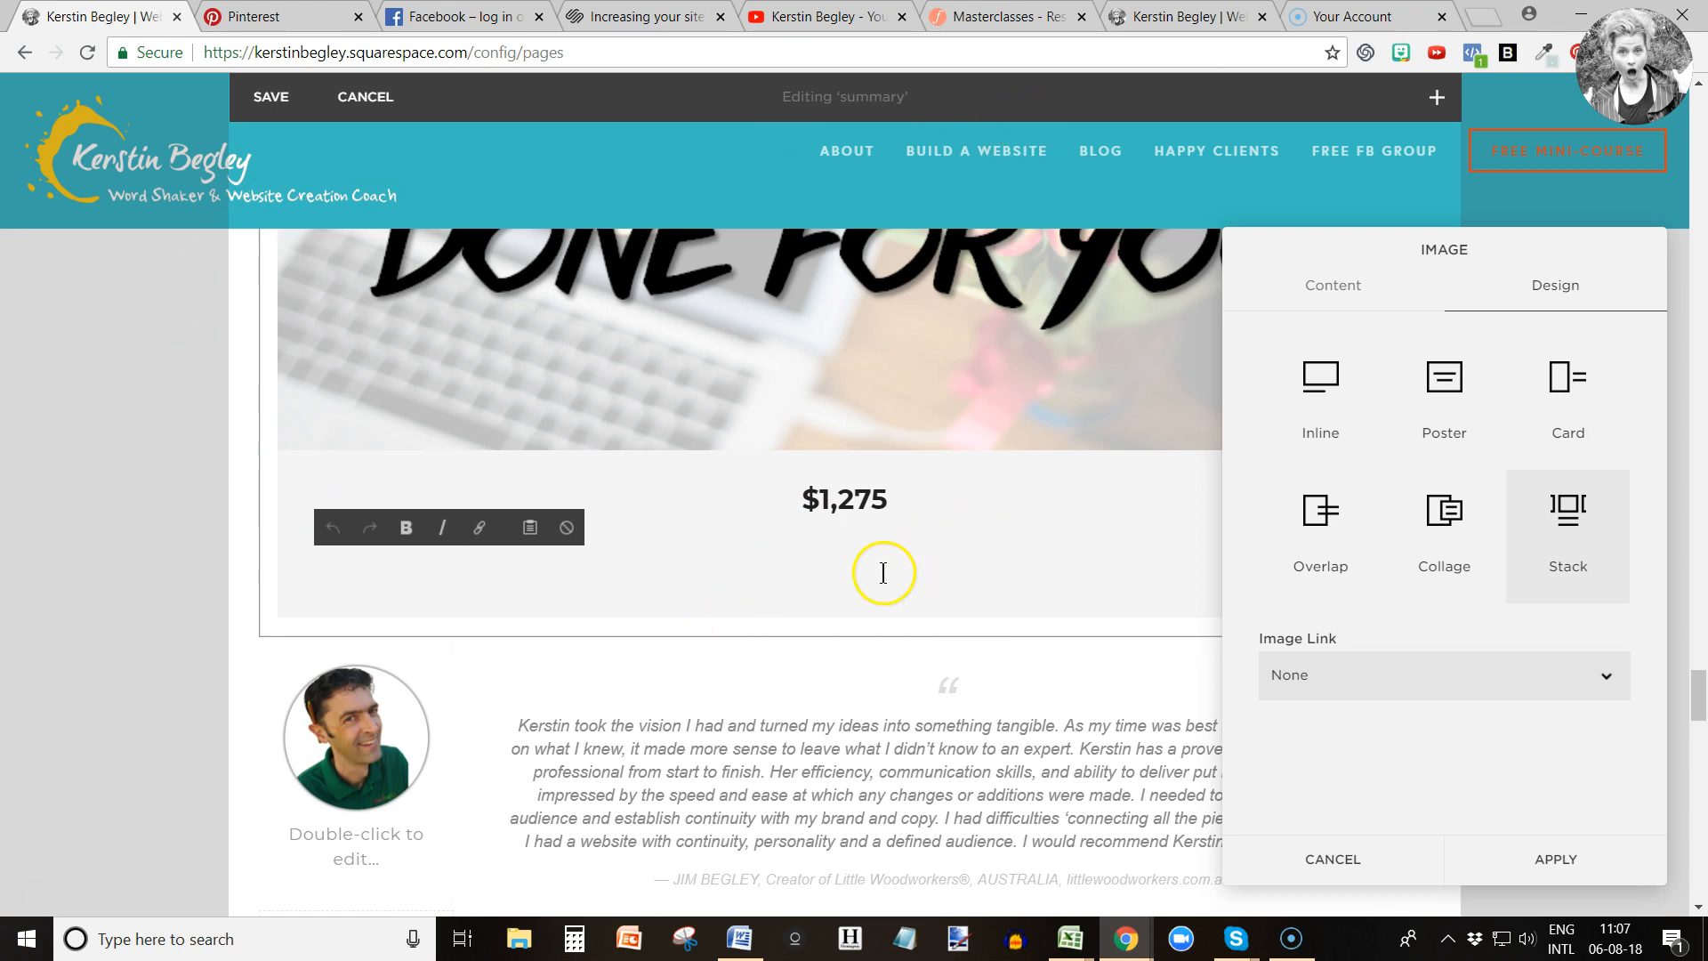
{"action": "left_click", "coordinate": [35, 890]}
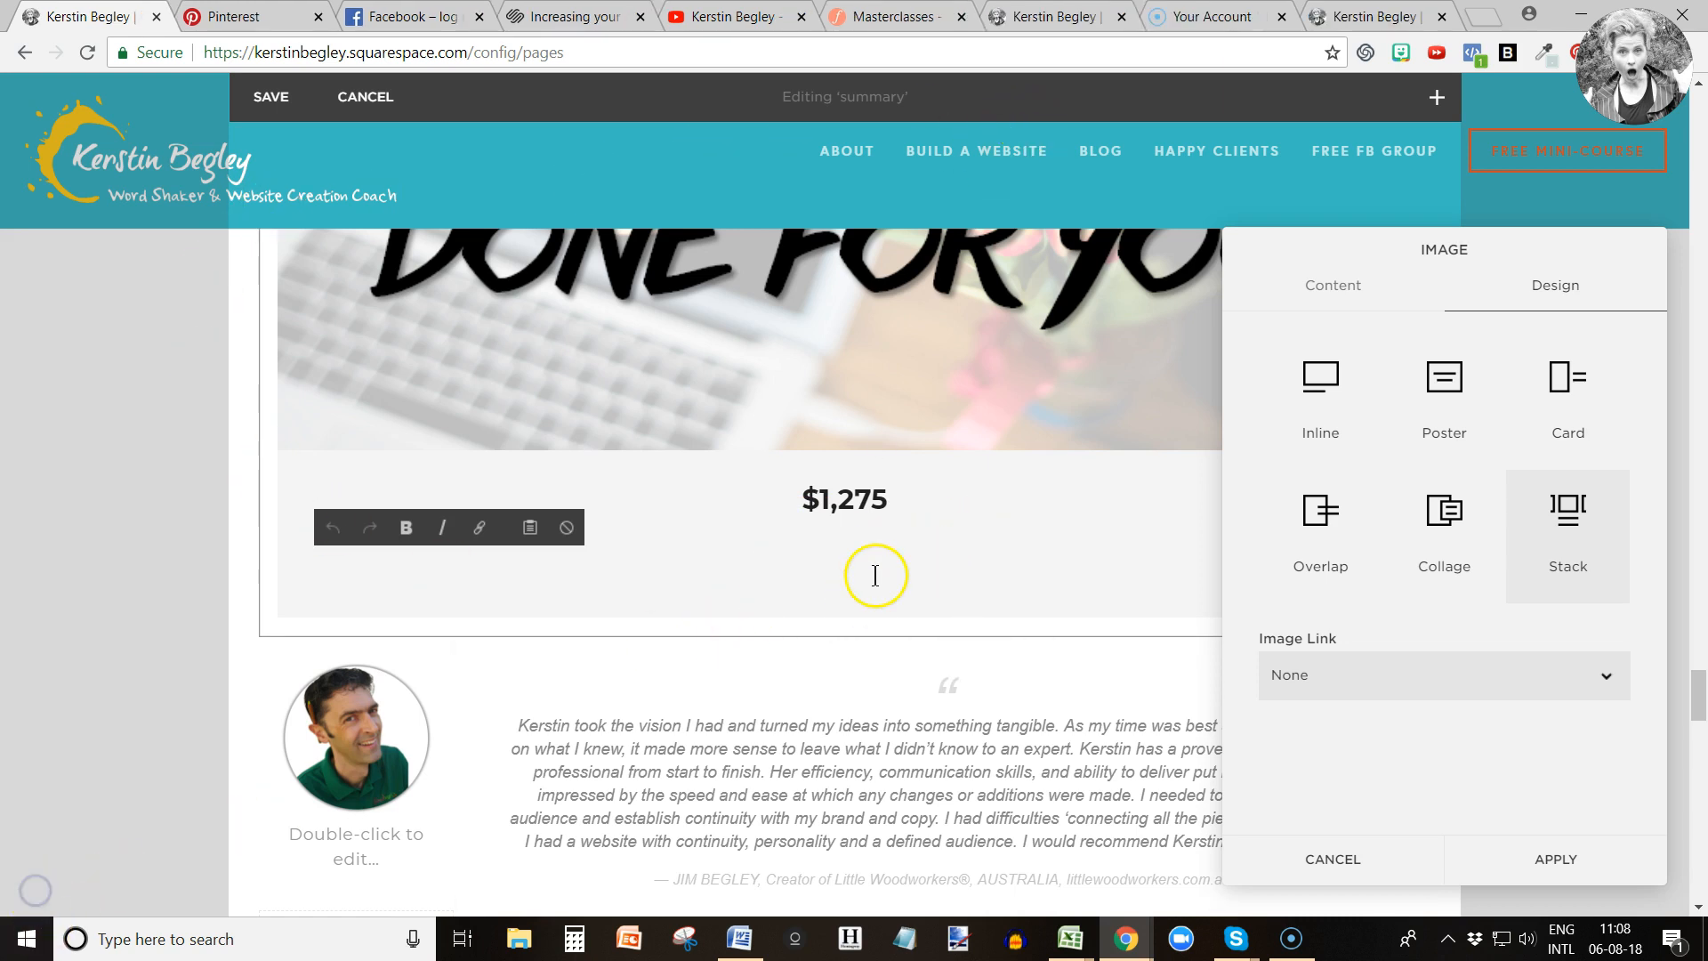
{"action": "key", "text": "ctrl+v"}
Copy the two paragraphs beside the Option Two image on the live work-with-me page and paste them at the end of the description.
{"action": "left_click", "coordinate": [1343, 16]}
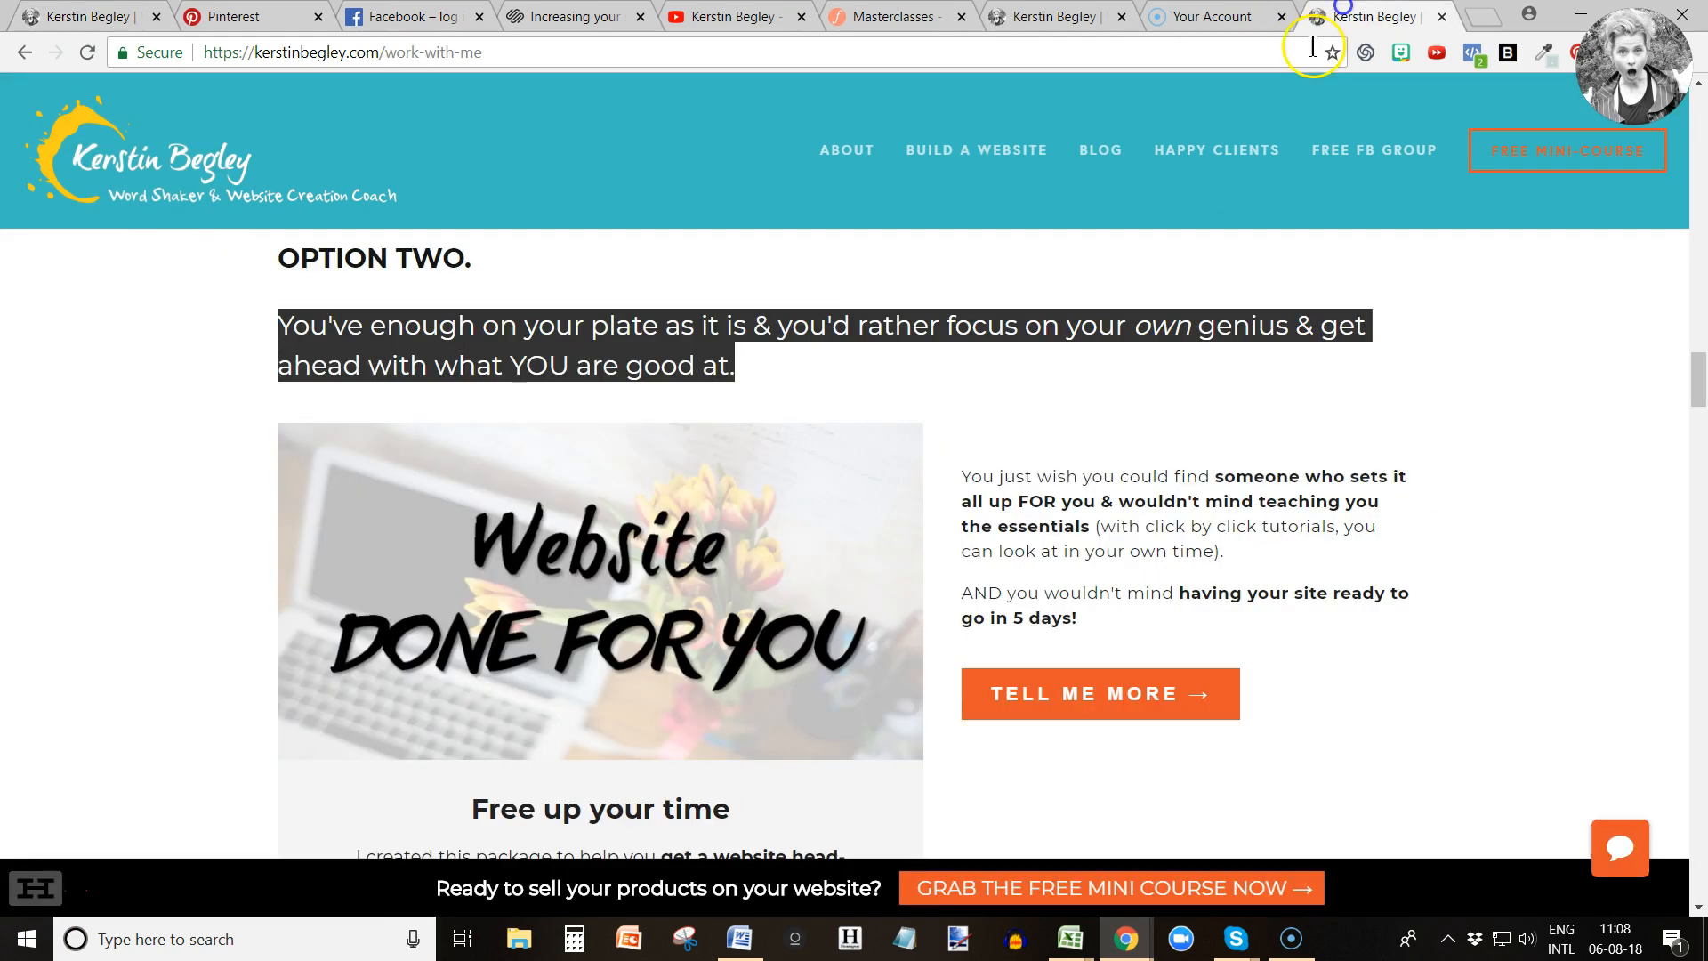
{"action": "left_click", "coordinate": [965, 470]}
{"action": "left_click_drag", "start_coordinate": [965, 471], "coordinate": [1090, 620]}
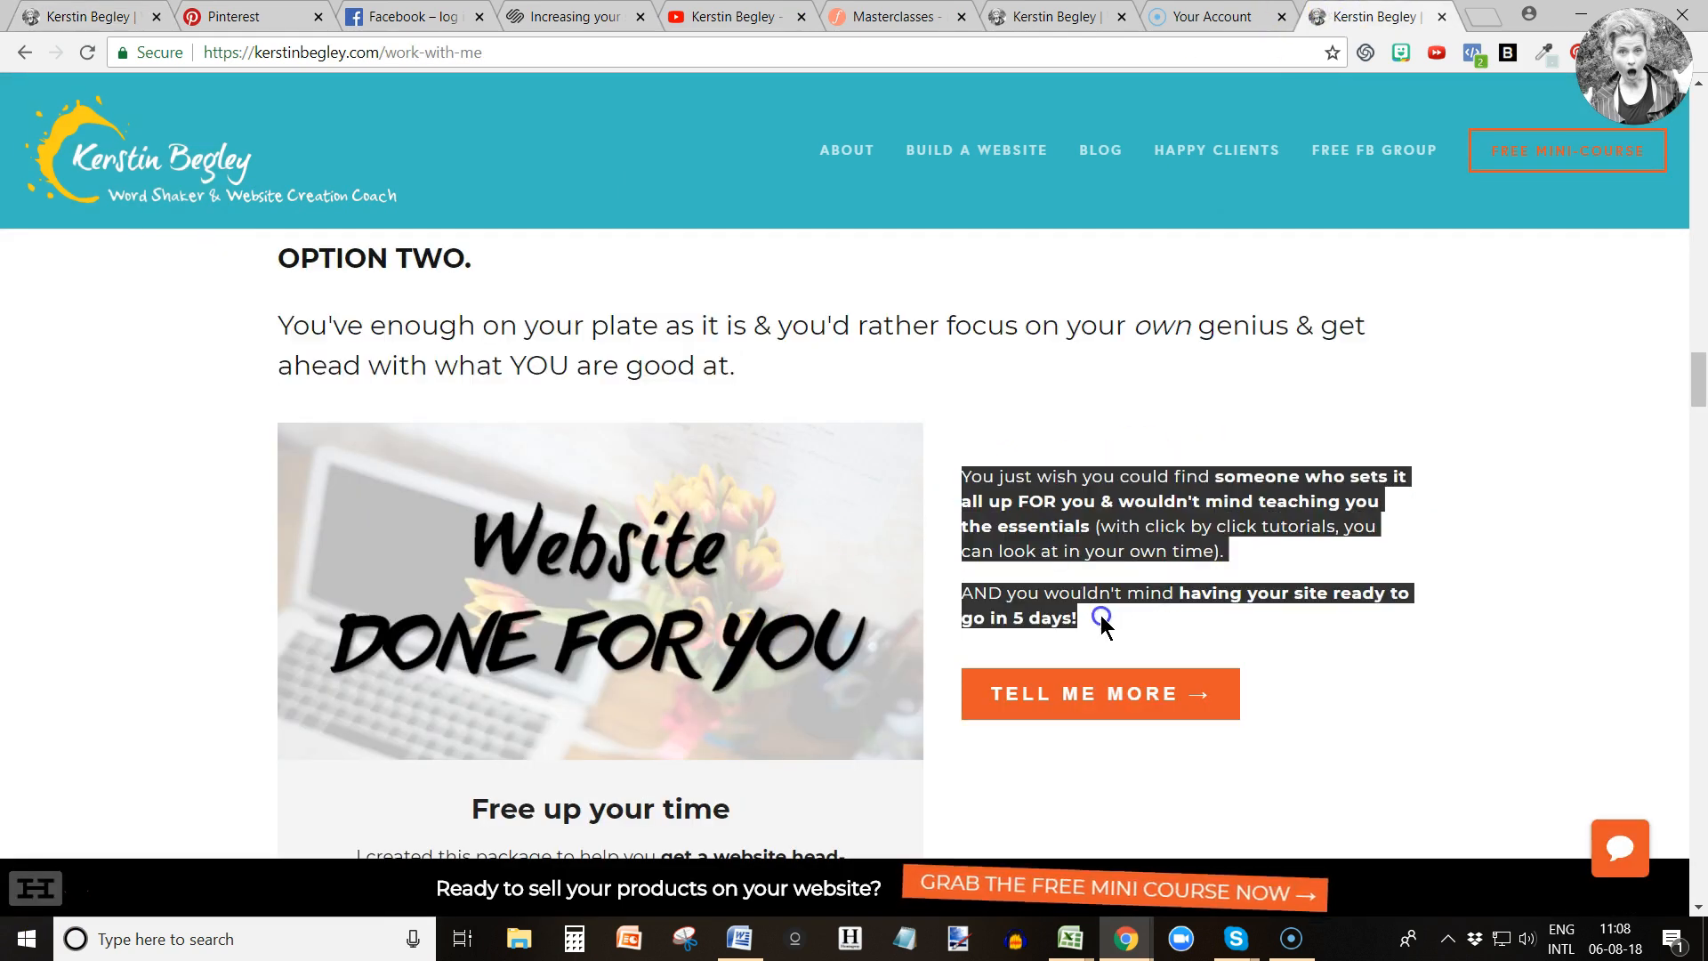
{"action": "left_click", "coordinate": [54, 16]}
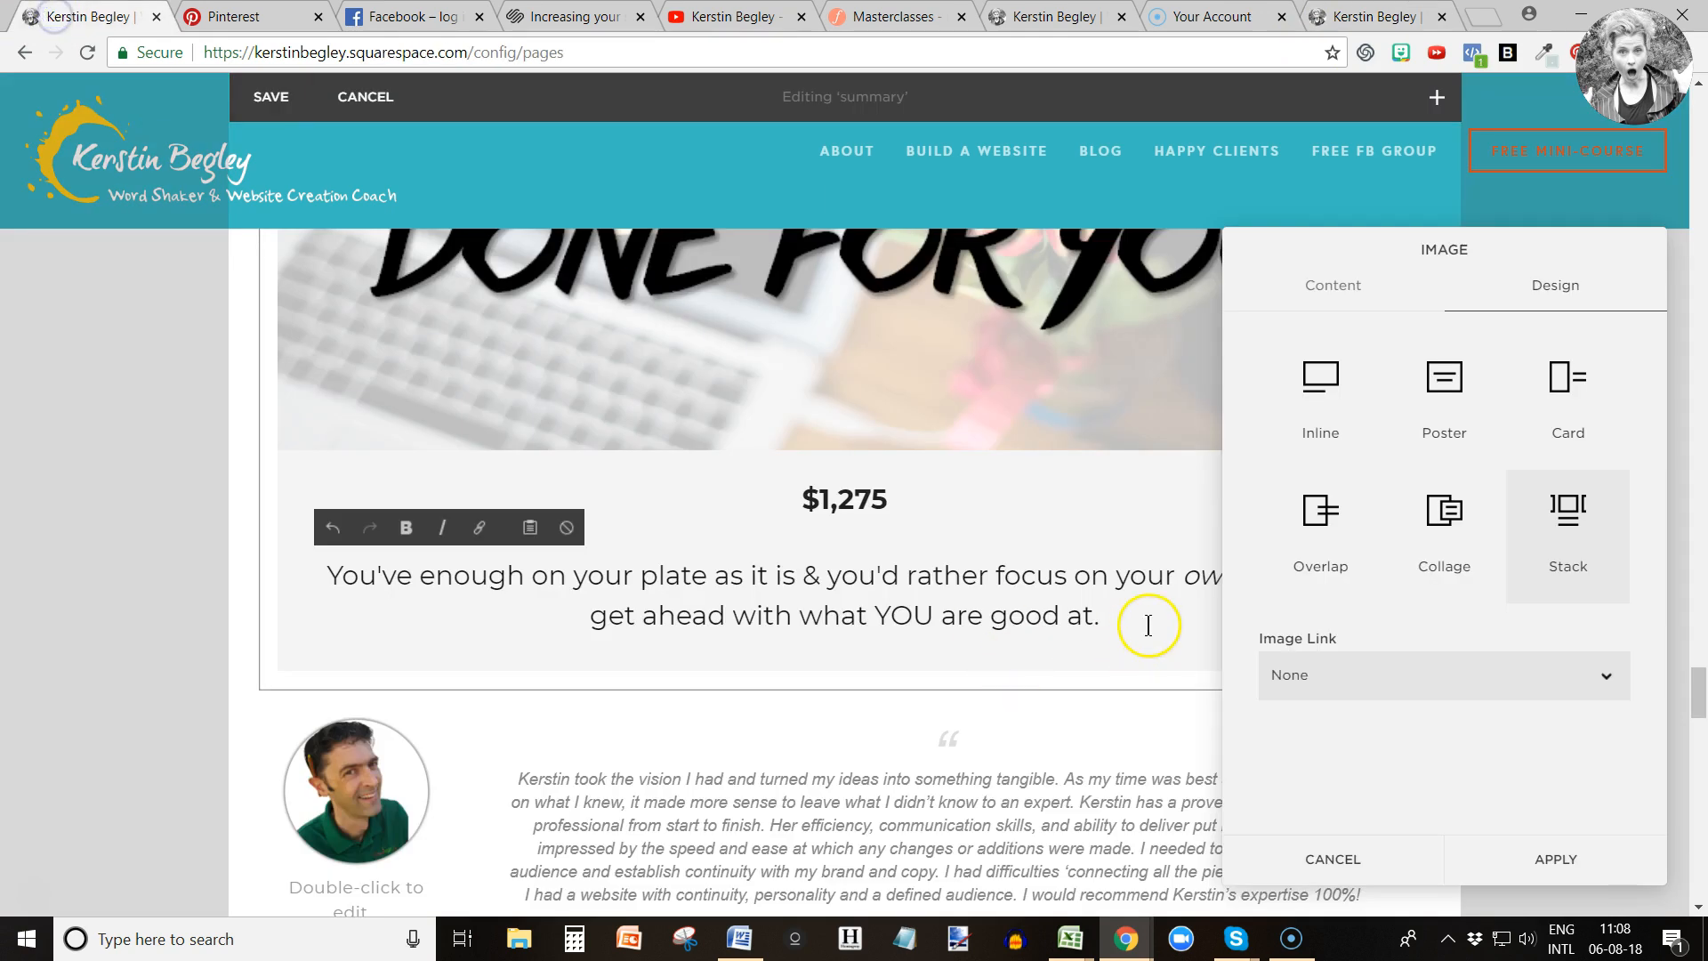
{"action": "key", "text": "Return"}
{"action": "key", "text": "ctrl+v"}
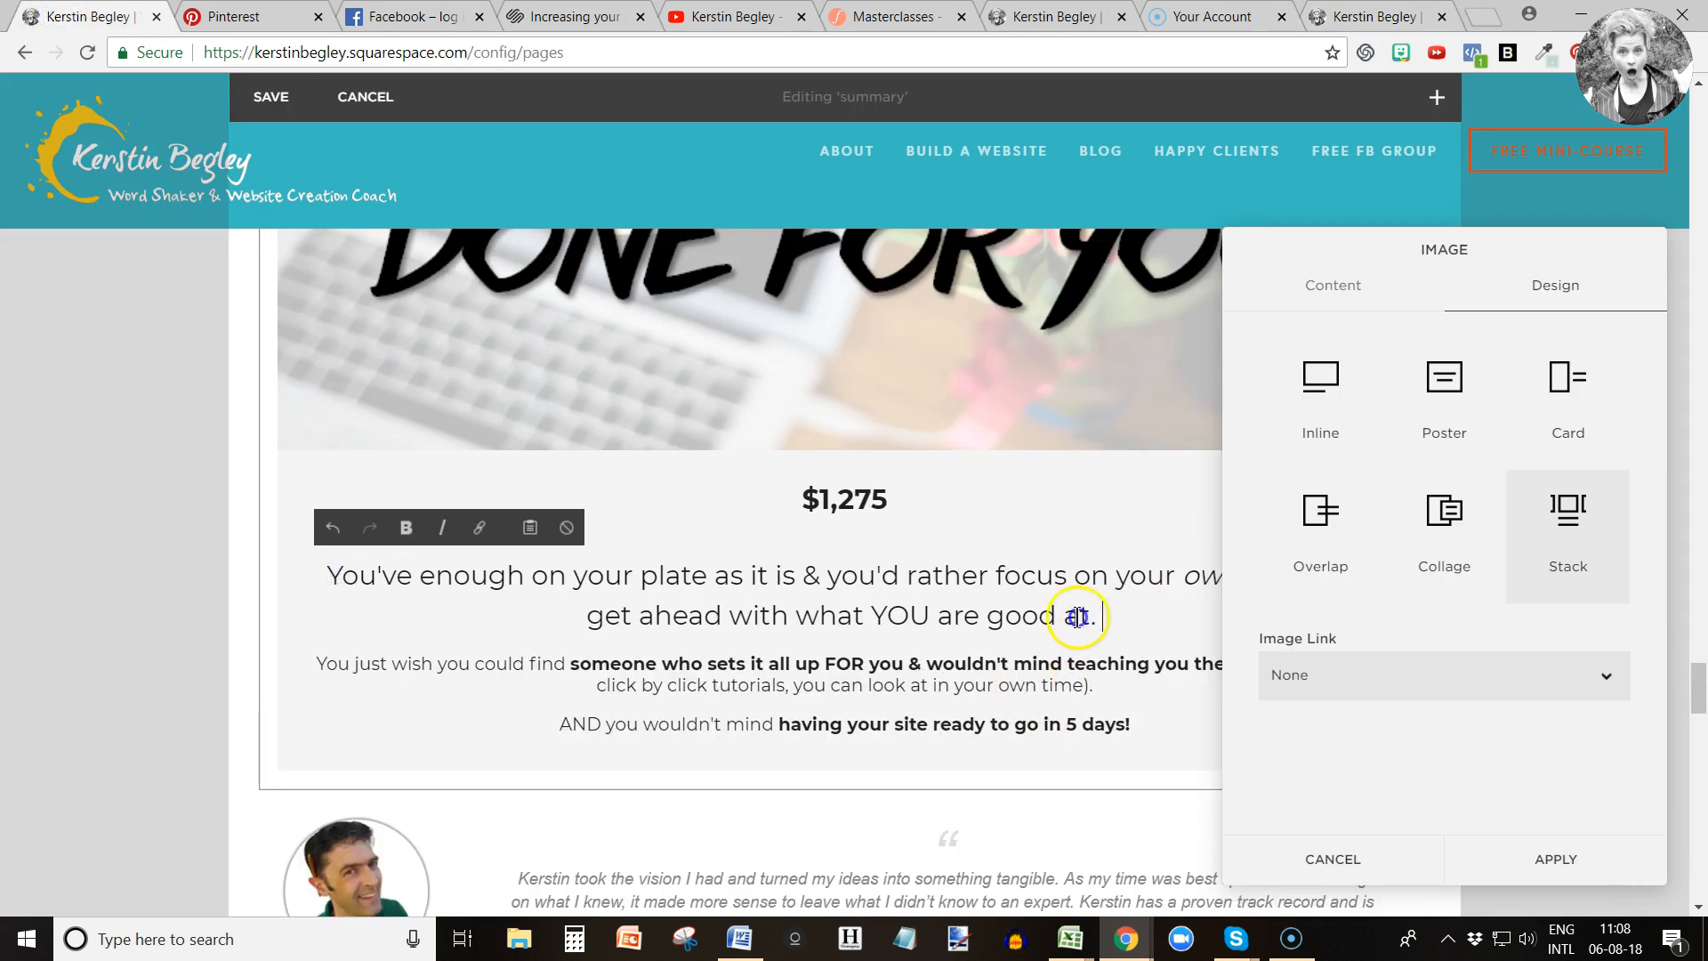
Move the "You've enough on your plate" sentence to the start of the small-text paragraph and delete its large heading-style version.
{"action": "left_click_drag", "start_coordinate": [1099, 614], "coordinate": [354, 587]}
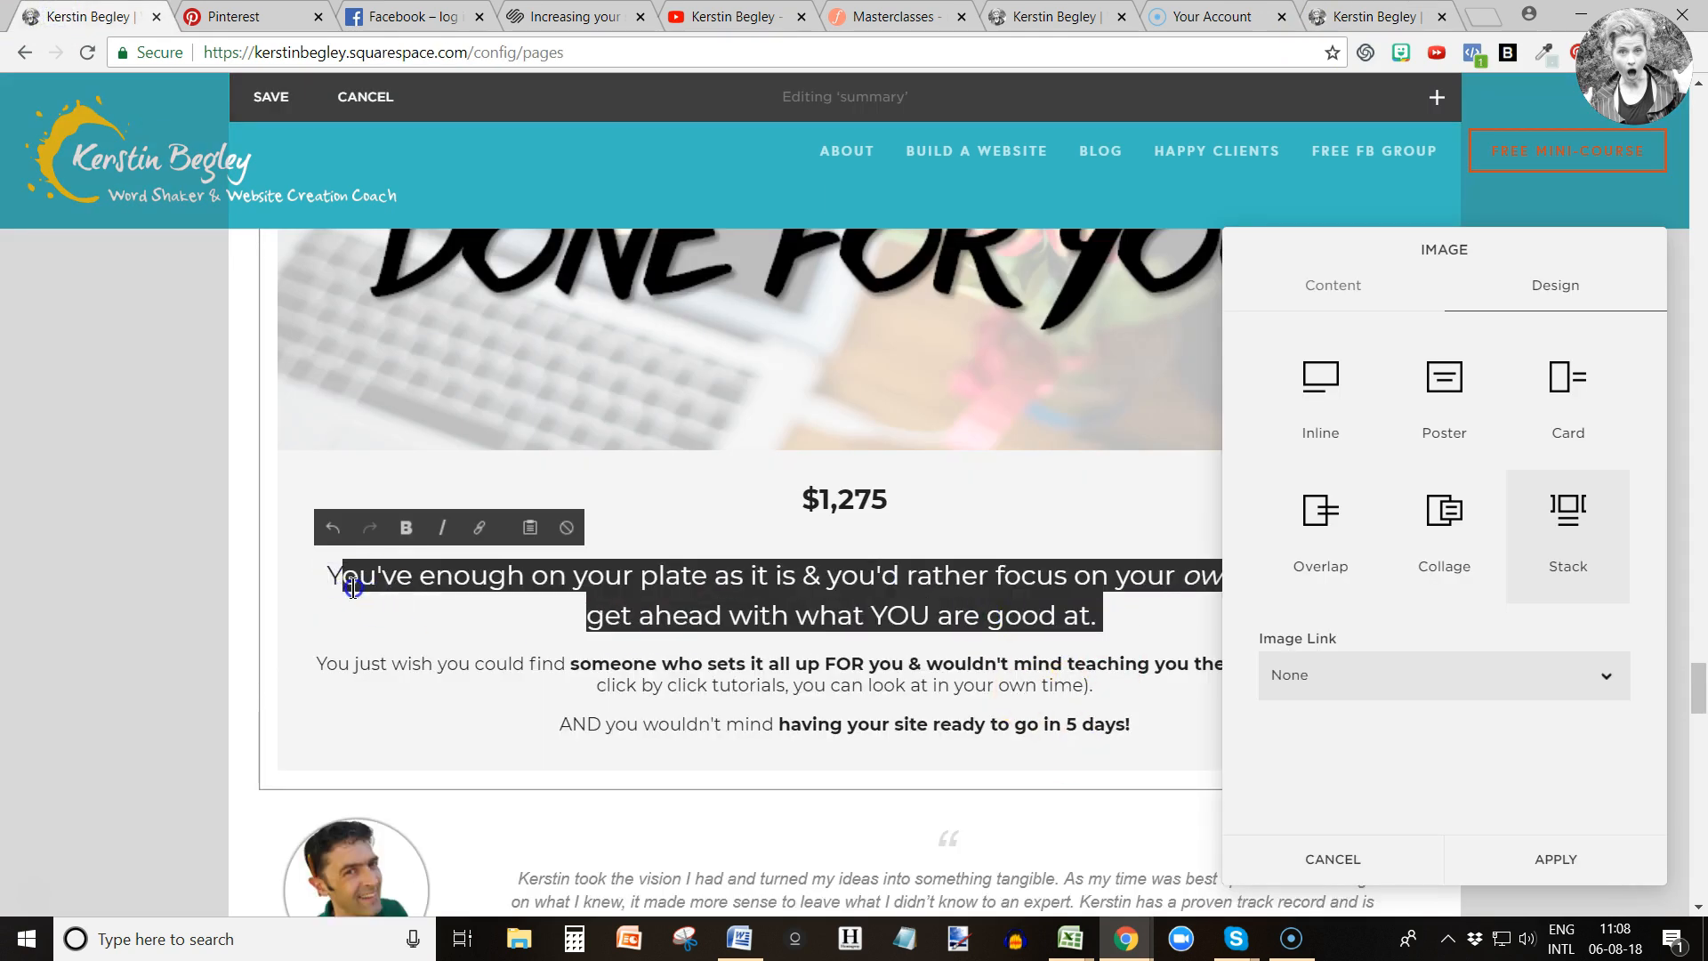
{"action": "left_click", "coordinate": [322, 660]}
{"action": "type", "text": "You've enough on your plate as it is & you'd rather focus on your own genius & get ahead with what YOU are good at."}
{"action": "left_click_drag", "start_coordinate": [1141, 617], "coordinate": [236, 572]}
{"action": "key", "text": "BackSpace"}
Insert a spacer above the image block and place it beside the block so the card narrows to one-third width.
{"action": "scroll", "coordinate": [756, 671], "scroll_direction": "up", "scroll_amount": 4}
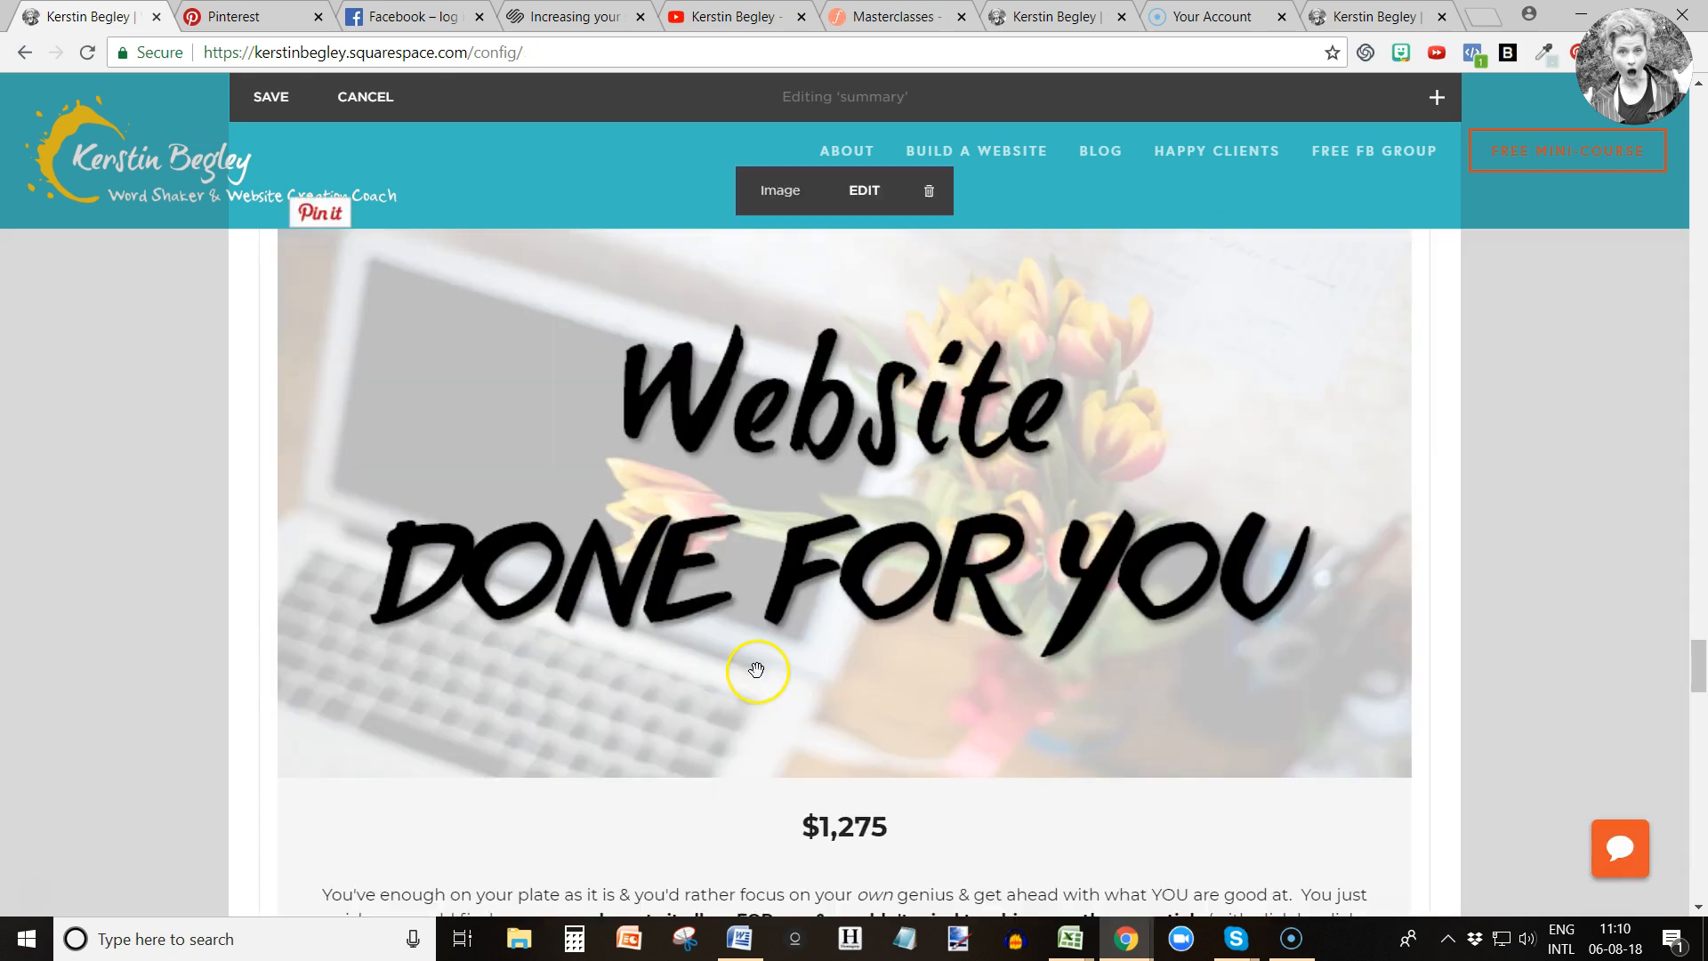
{"action": "scroll", "coordinate": [756, 671], "scroll_direction": "down", "scroll_amount": 2}
{"action": "scroll", "coordinate": [756, 671], "scroll_direction": "up", "scroll_amount": 4}
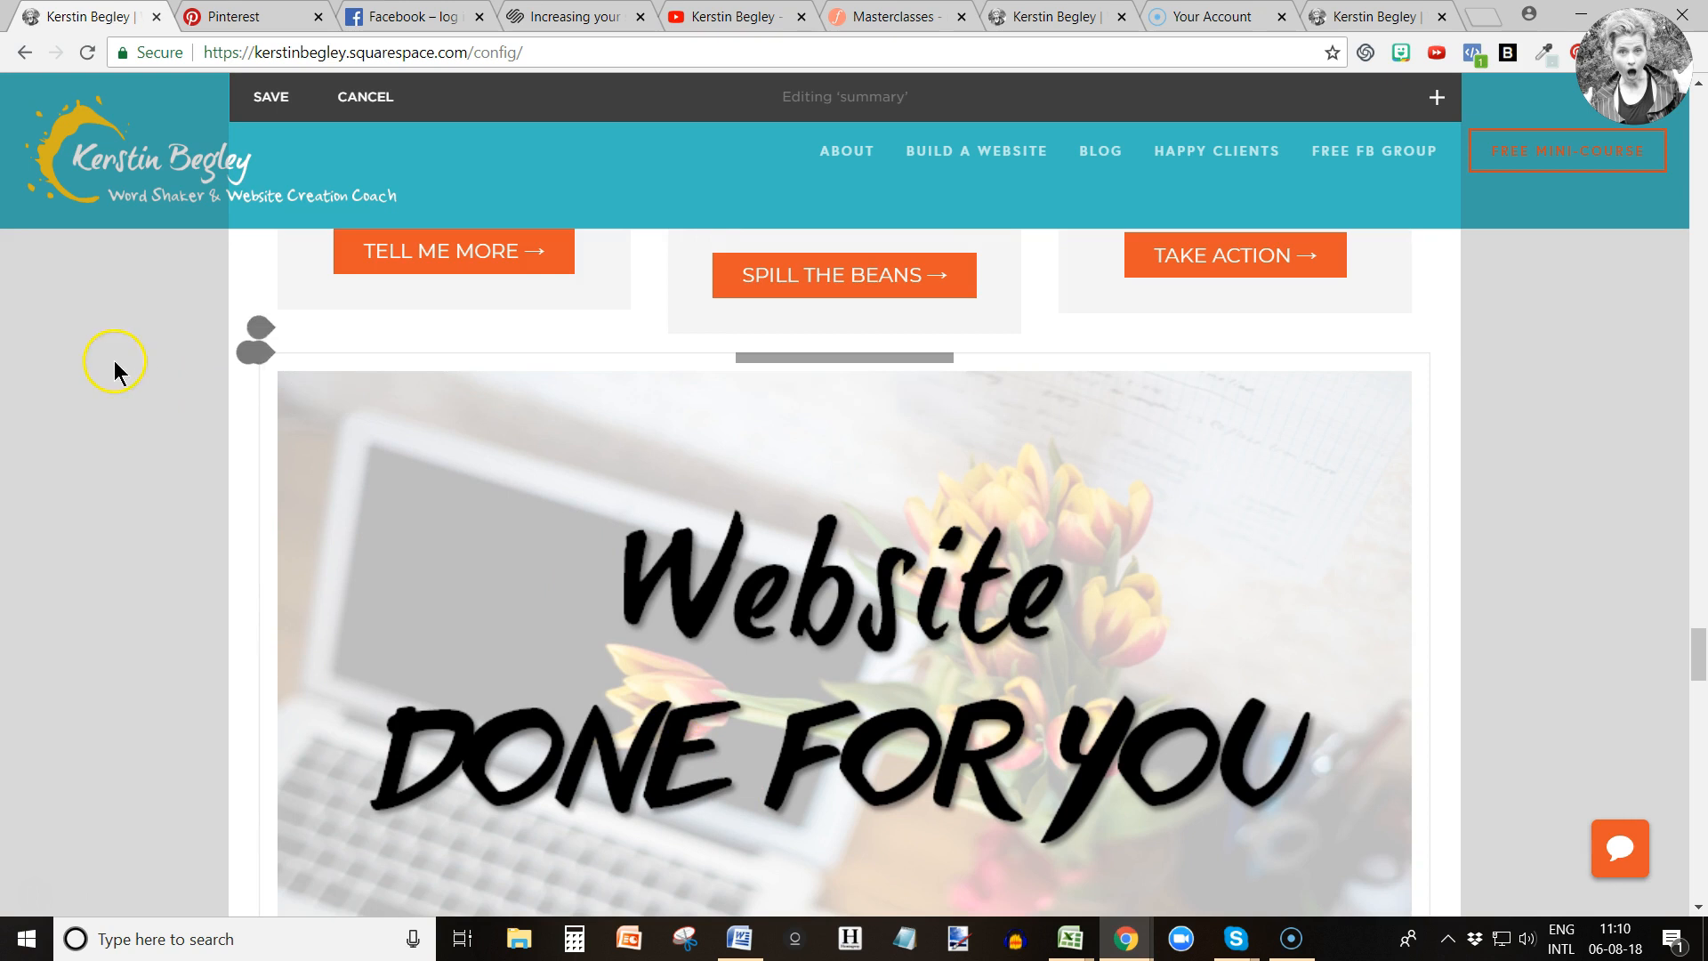
{"action": "left_click", "coordinate": [247, 356]}
{"action": "left_click", "coordinate": [305, 287]}
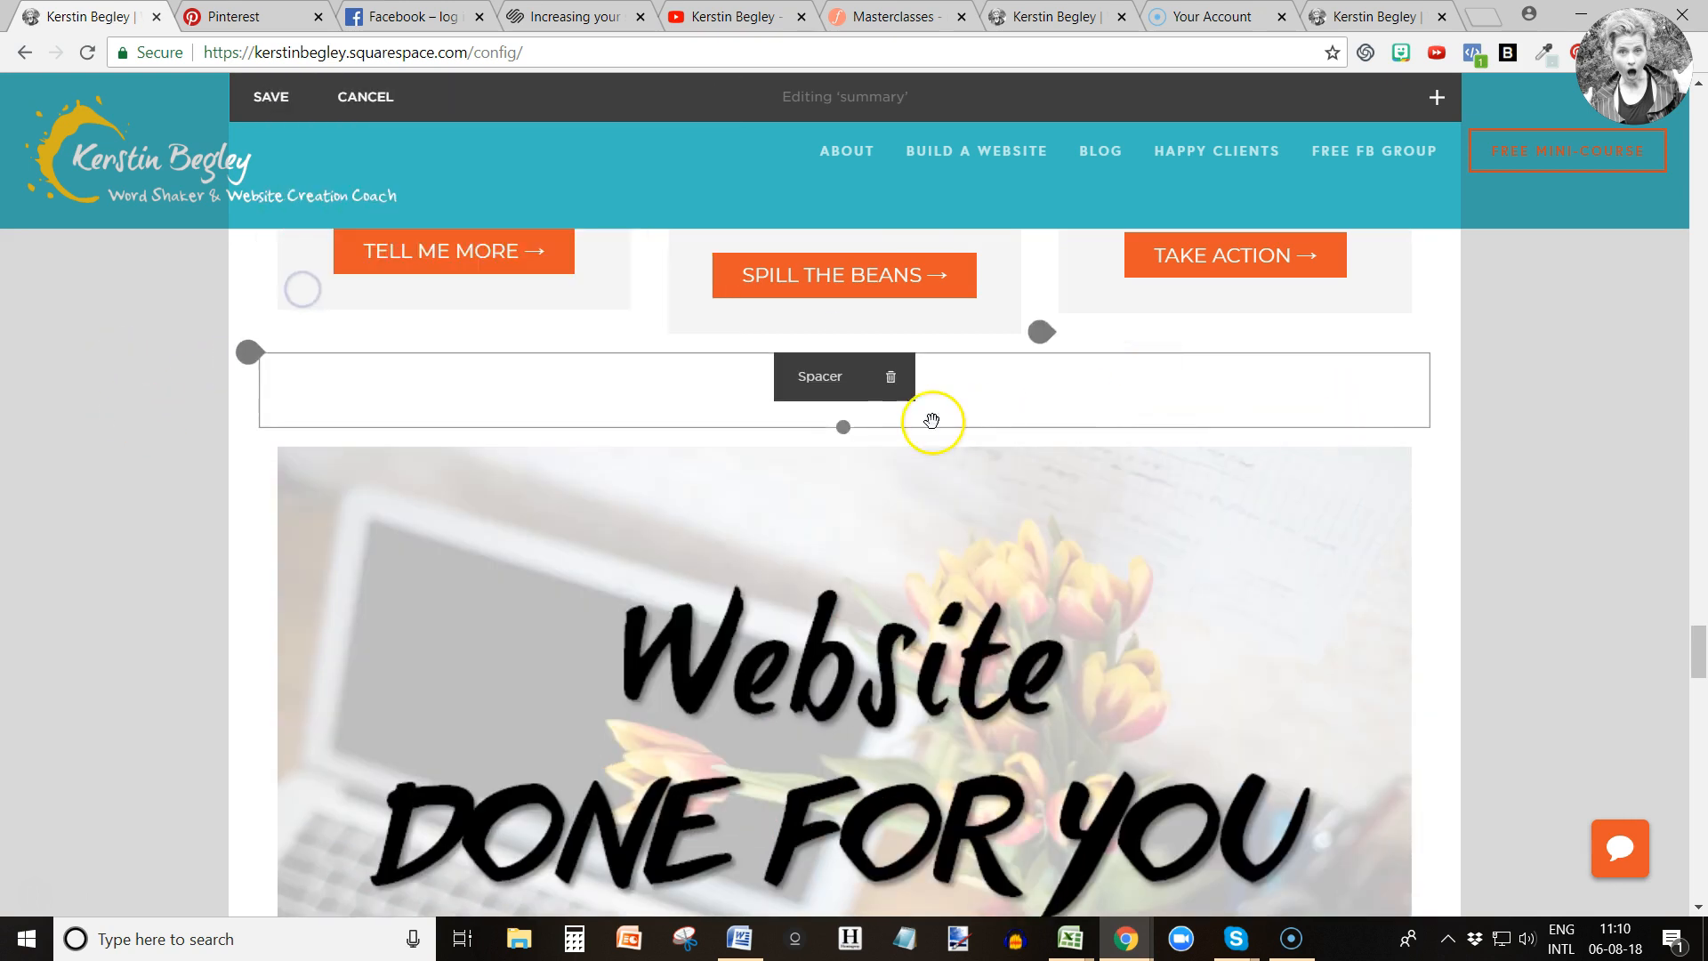
{"action": "left_click_drag", "start_coordinate": [1288, 495], "coordinate": [1230, 582]}
{"action": "left_click_drag", "start_coordinate": [846, 400], "coordinate": [637, 385]}
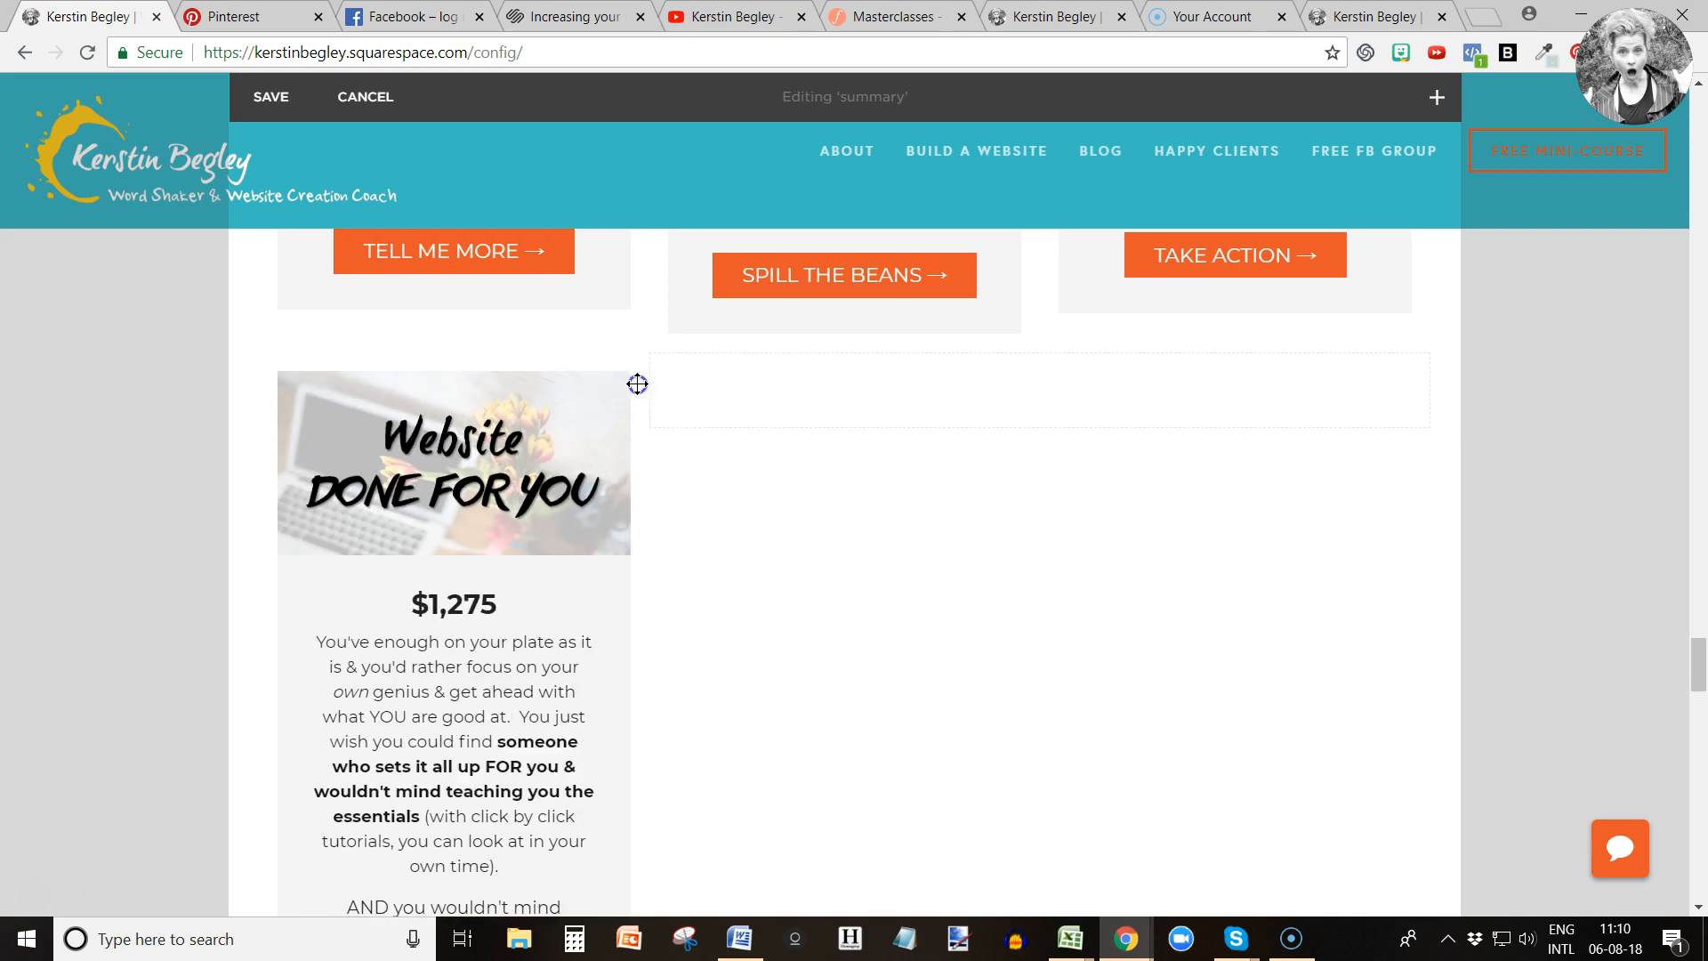
{"action": "scroll", "coordinate": [482, 589], "scroll_direction": "down", "scroll_amount": 2}
{"action": "scroll", "coordinate": [481, 587], "scroll_direction": "up", "scroll_amount": 1}
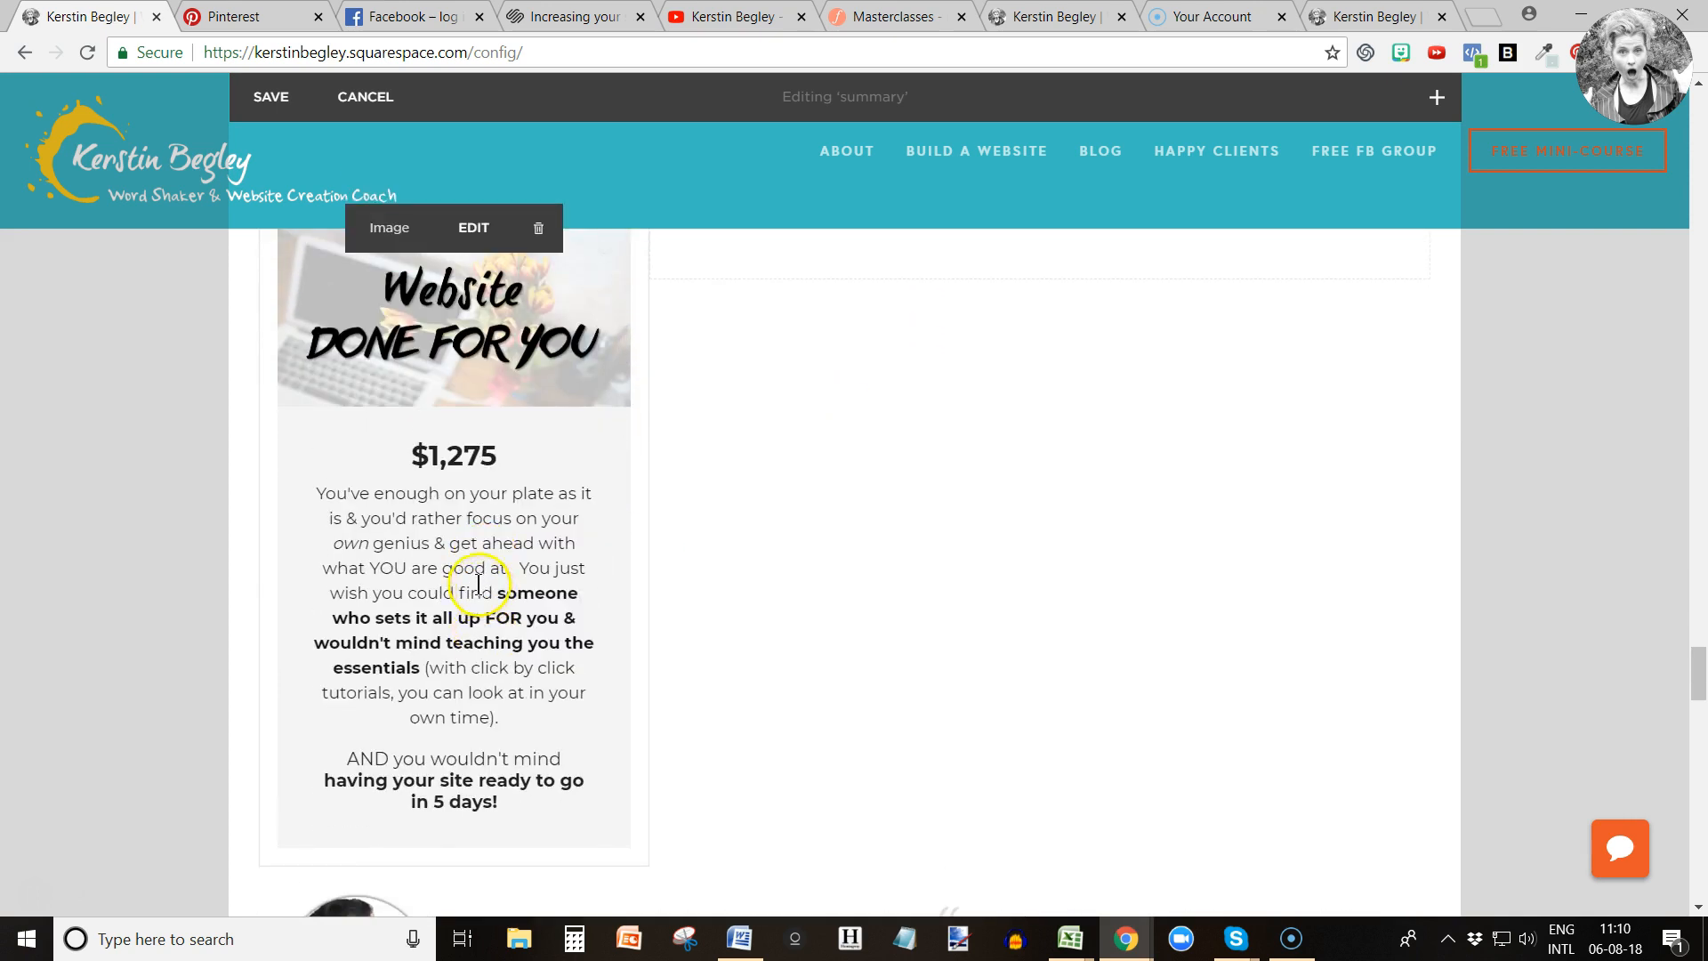
{"action": "left_click", "coordinate": [473, 228]}
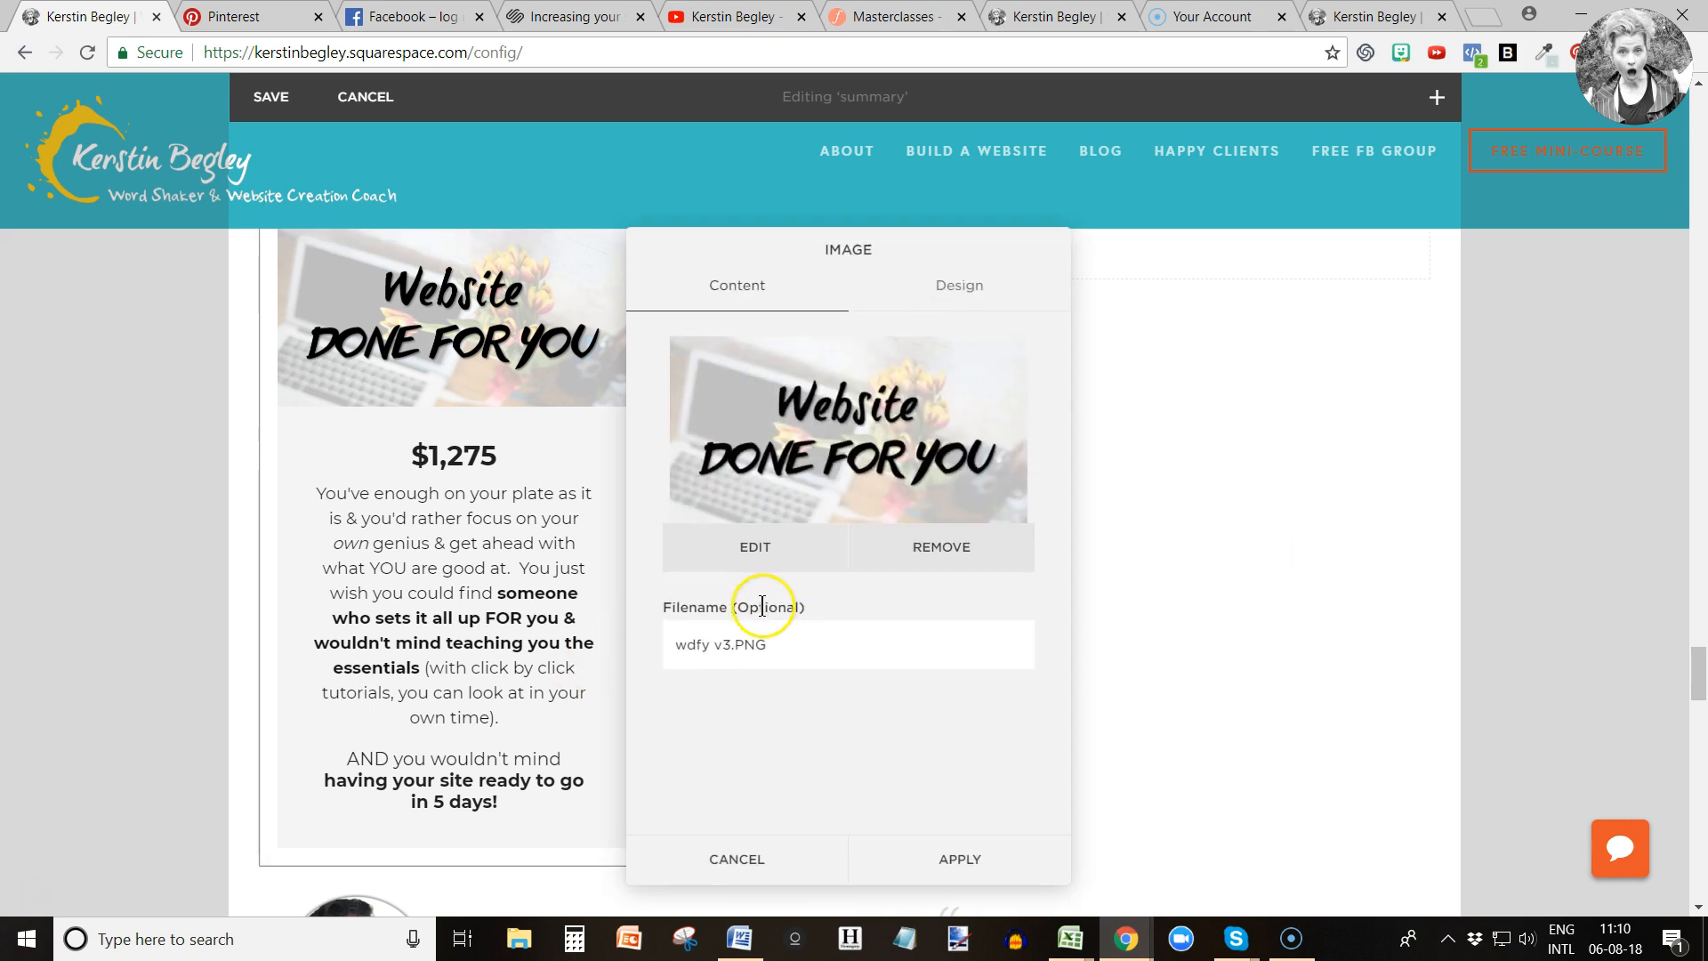
{"action": "left_click", "coordinate": [736, 858]}
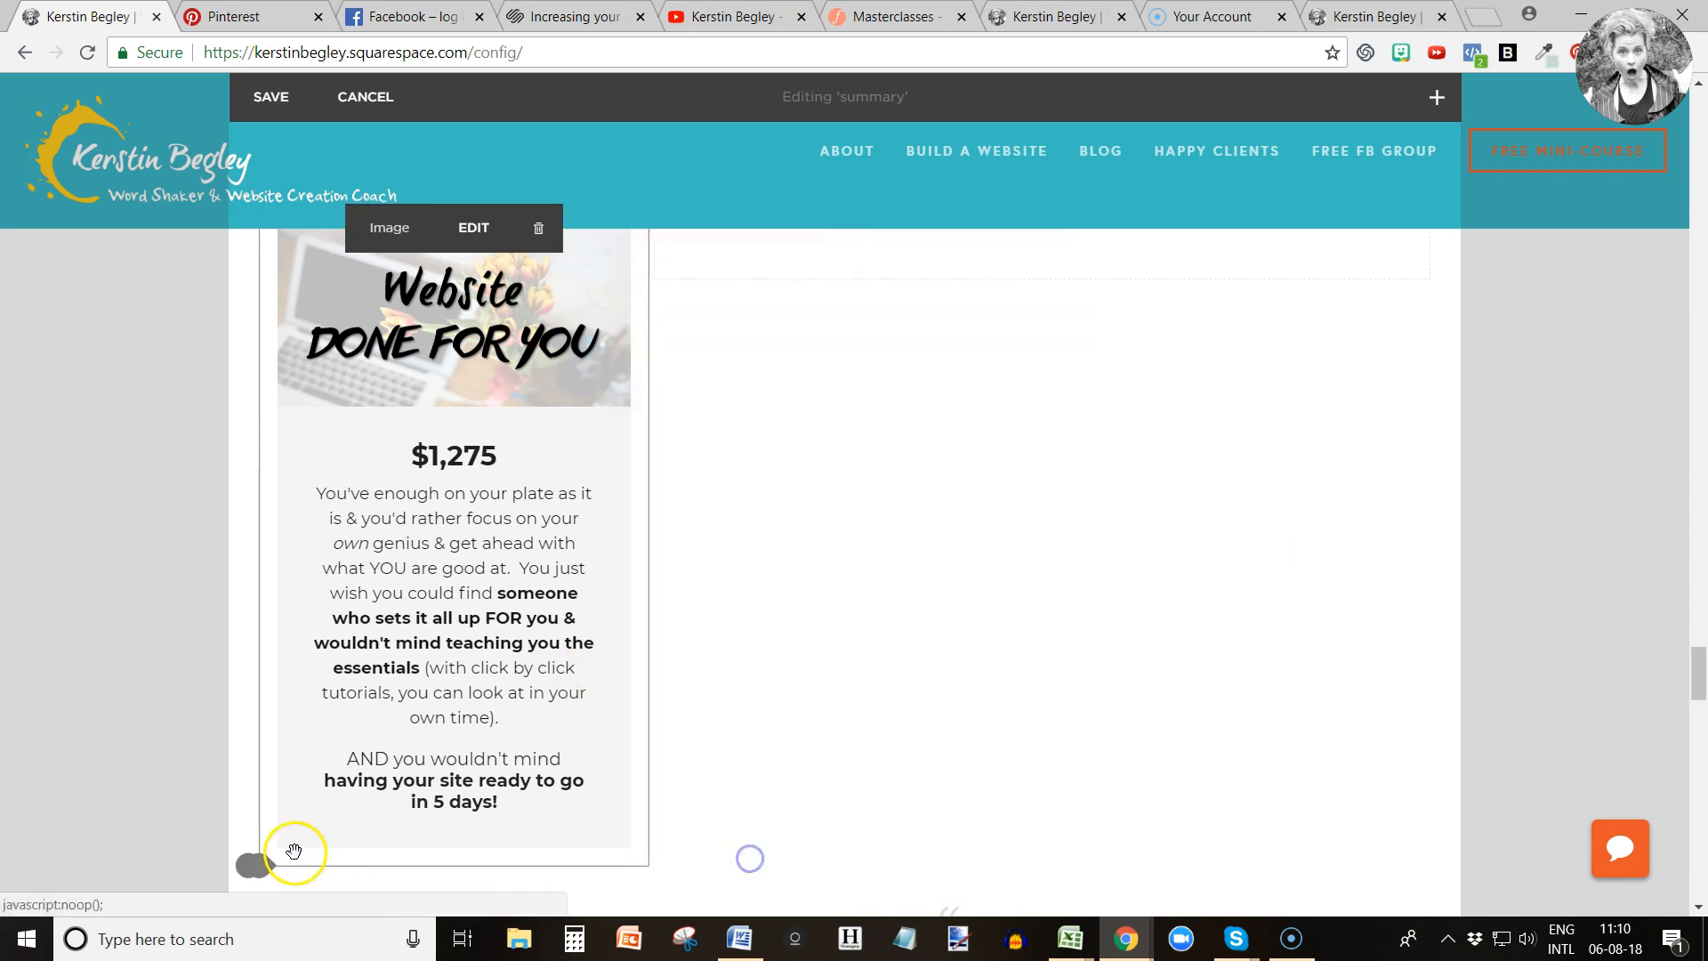
Set the stacked card's image link to Button with the button text "Buy now".
{"action": "left_click", "coordinate": [474, 228]}
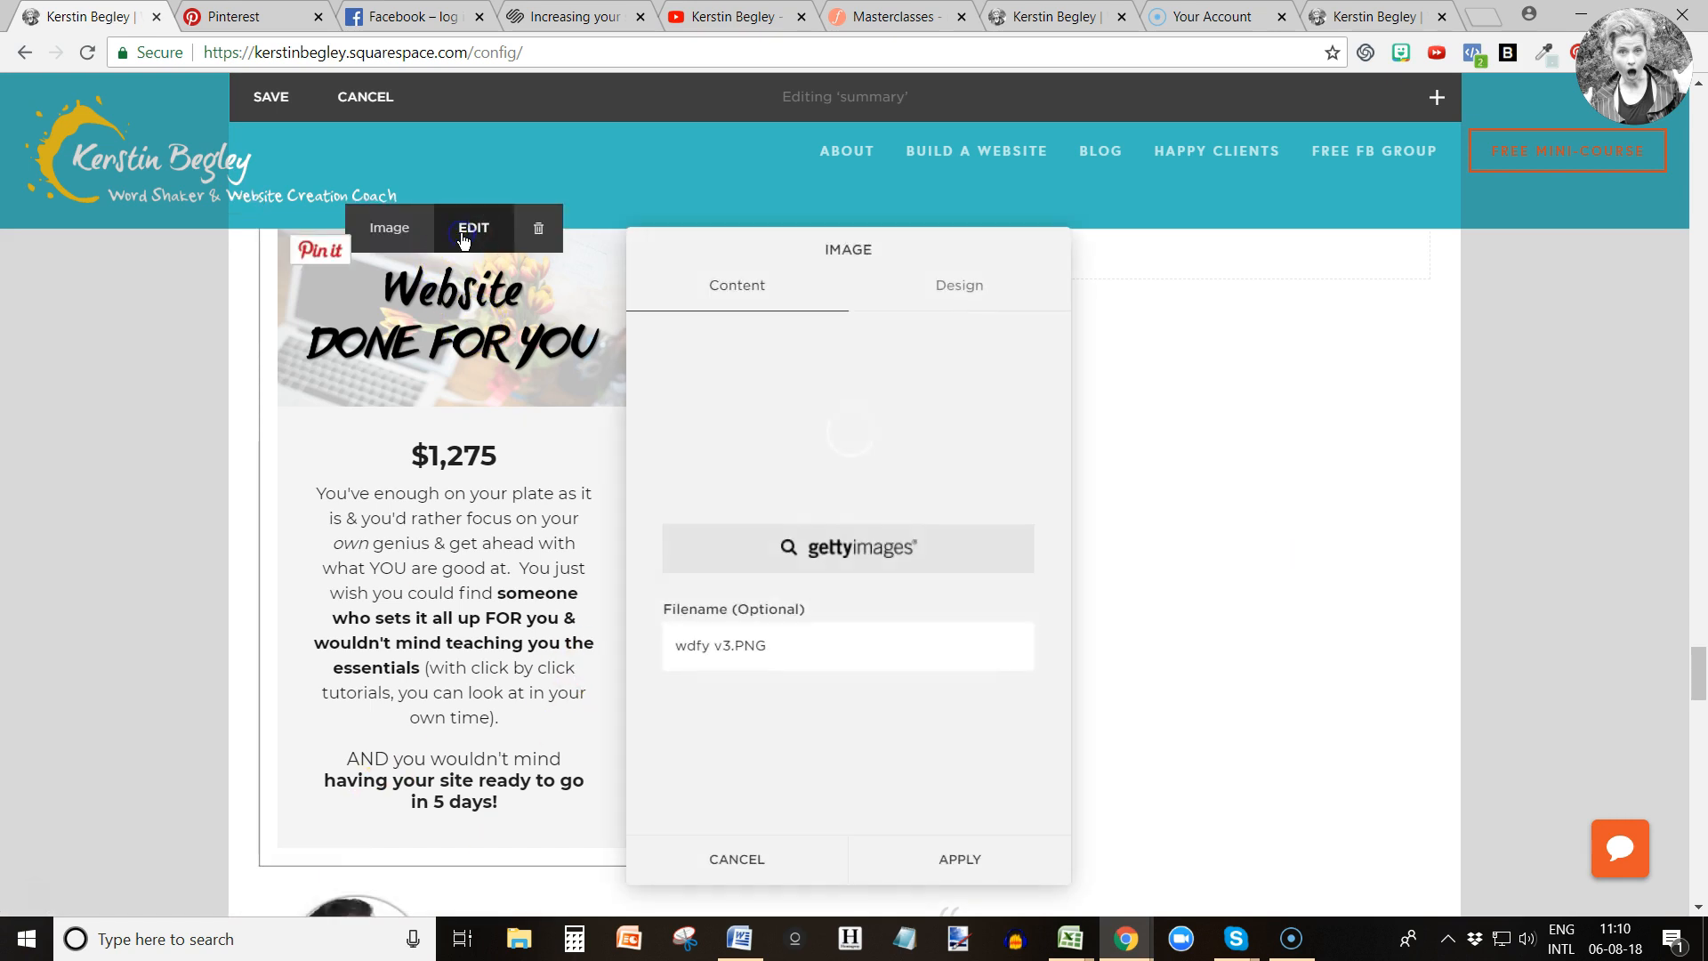
{"action": "left_click", "coordinate": [972, 286]}
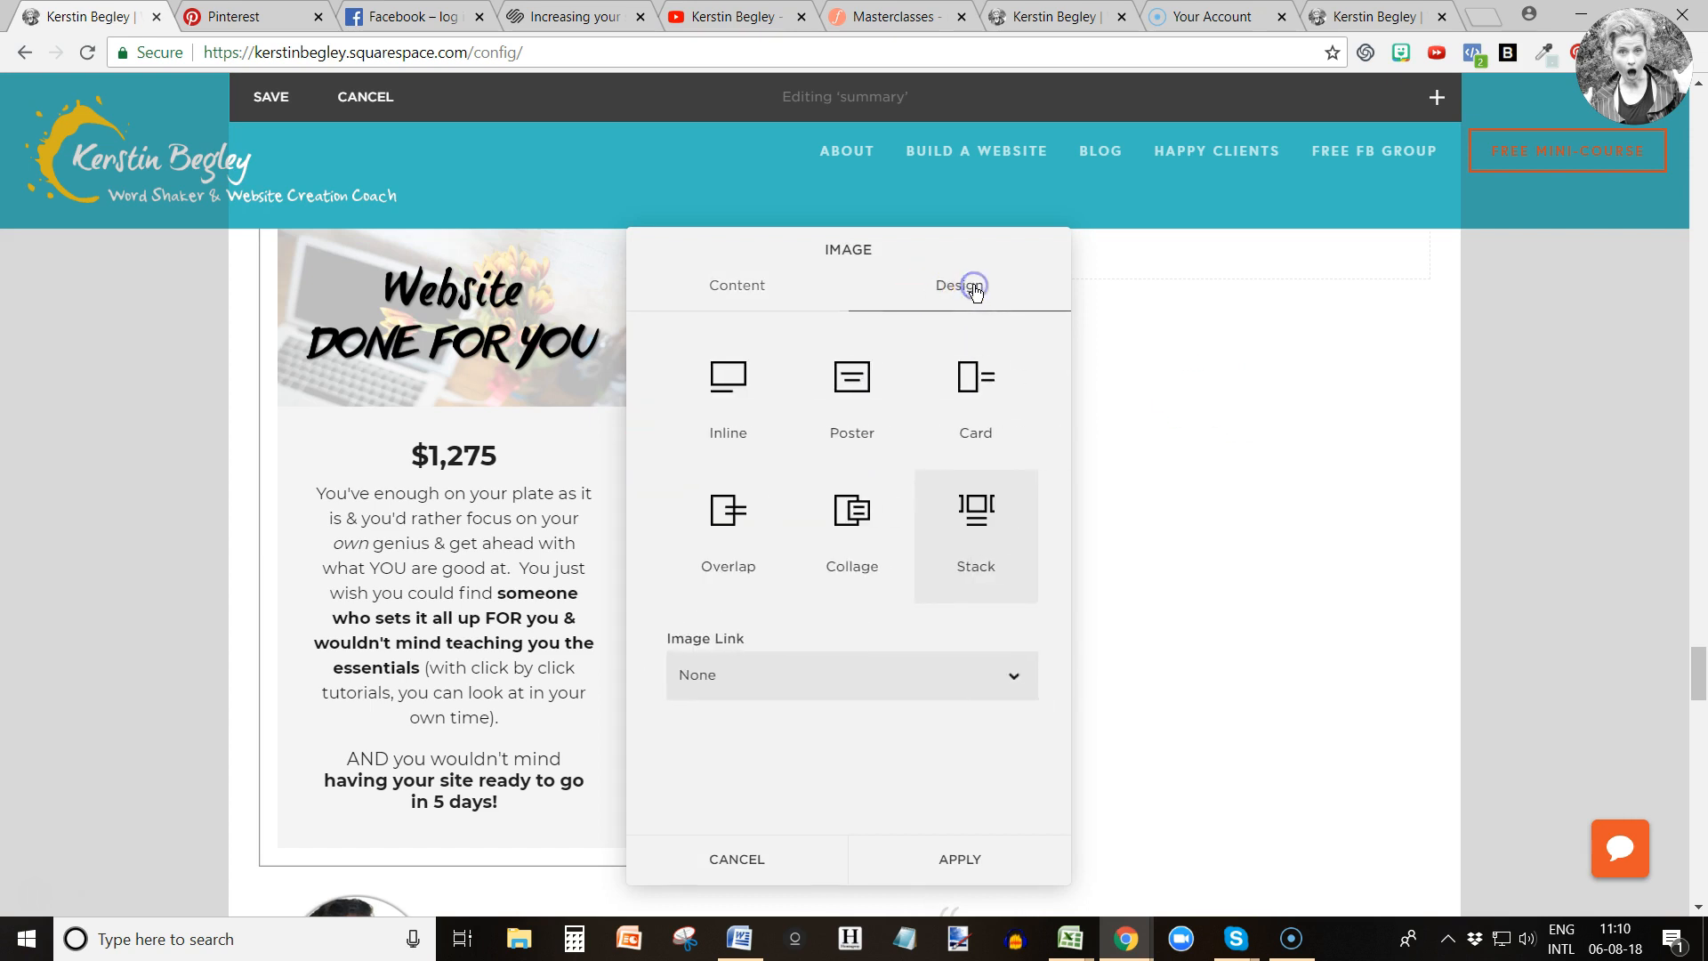
{"action": "left_click", "coordinate": [737, 679]}
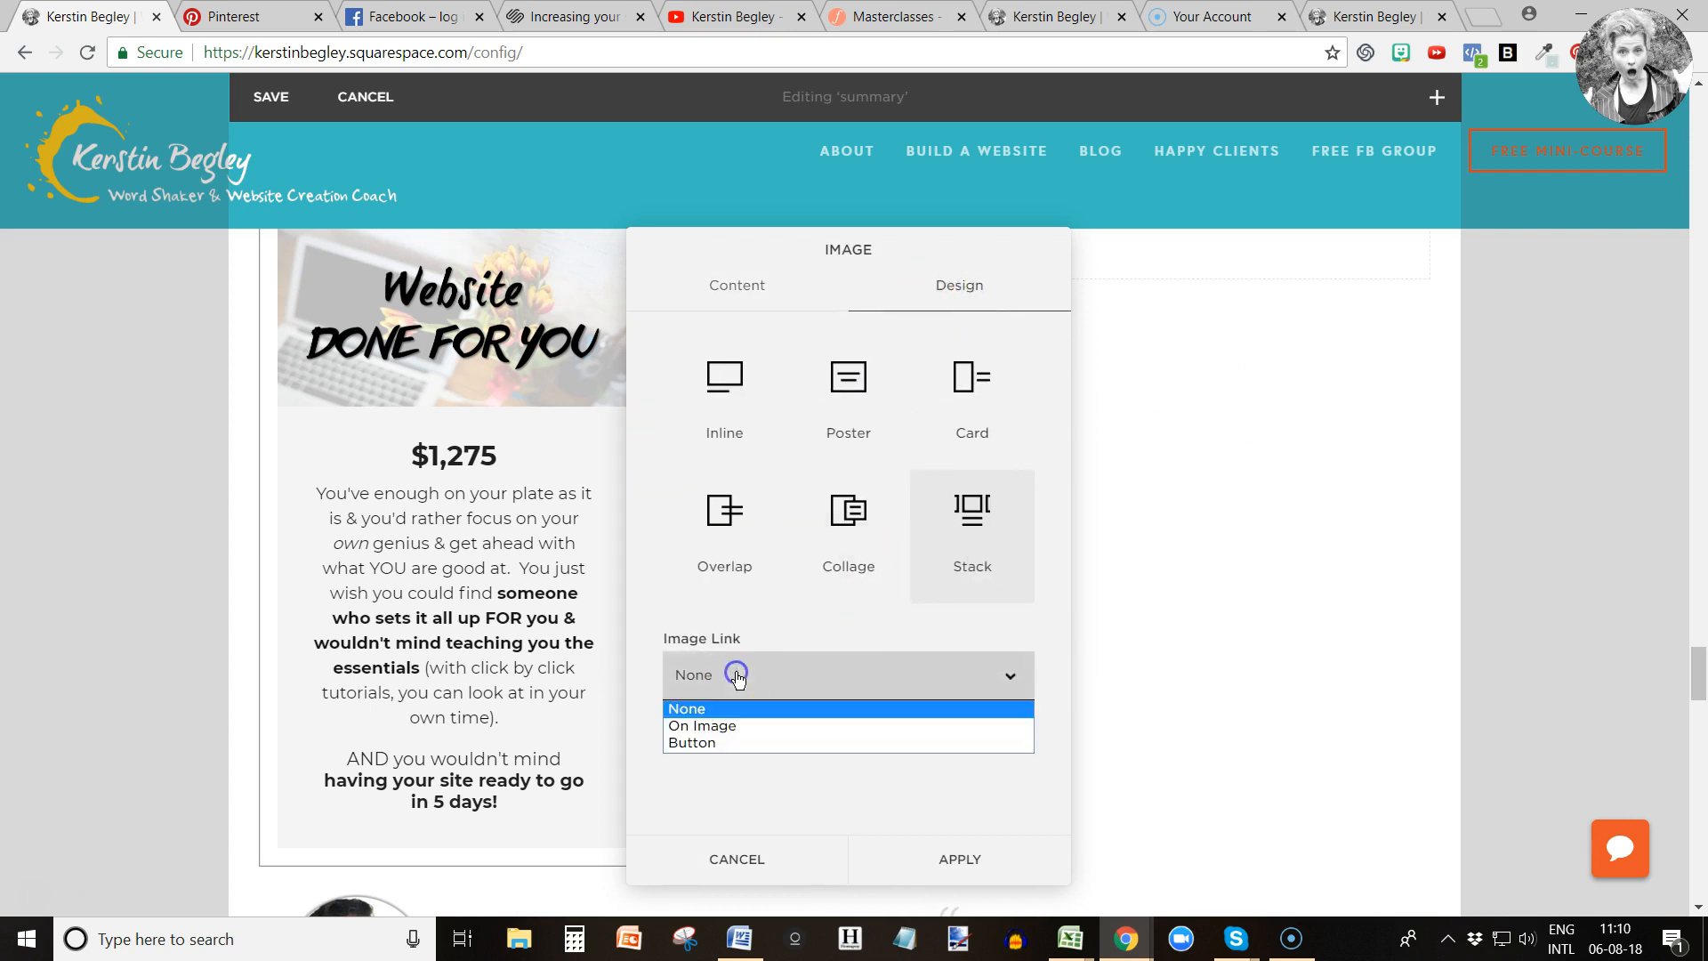
{"action": "left_click", "coordinate": [692, 742]}
{"action": "left_click", "coordinate": [780, 780]}
{"action": "type", "text": "B"}
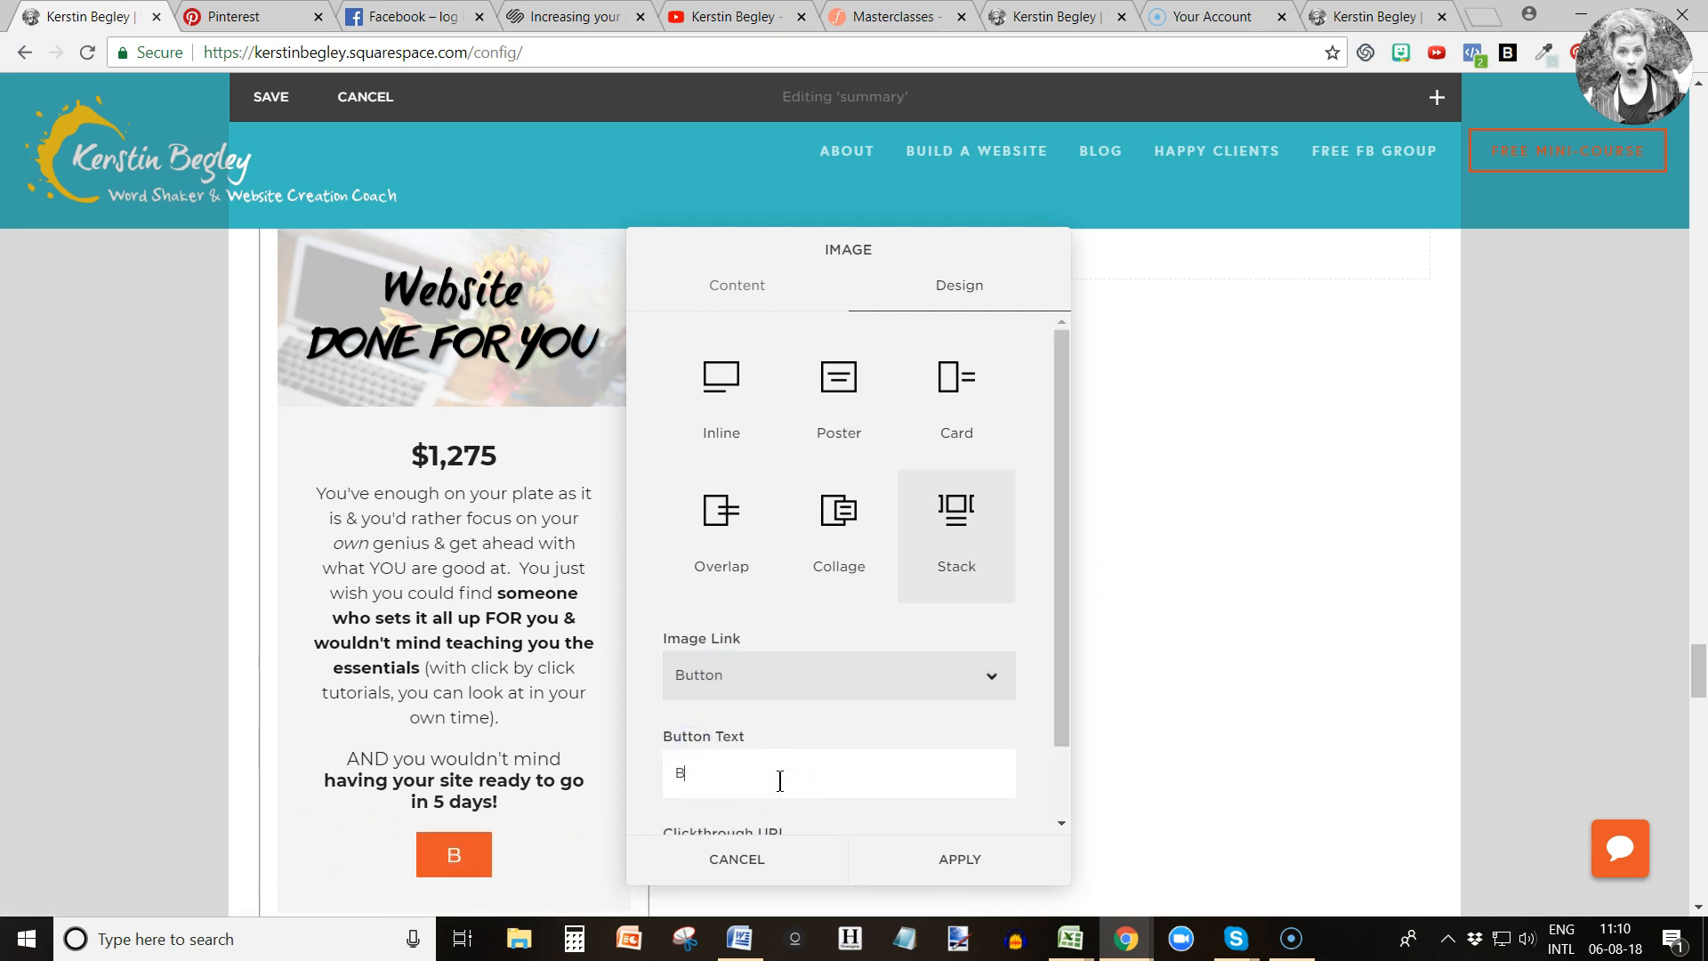
{"action": "type", "text": "uy"}
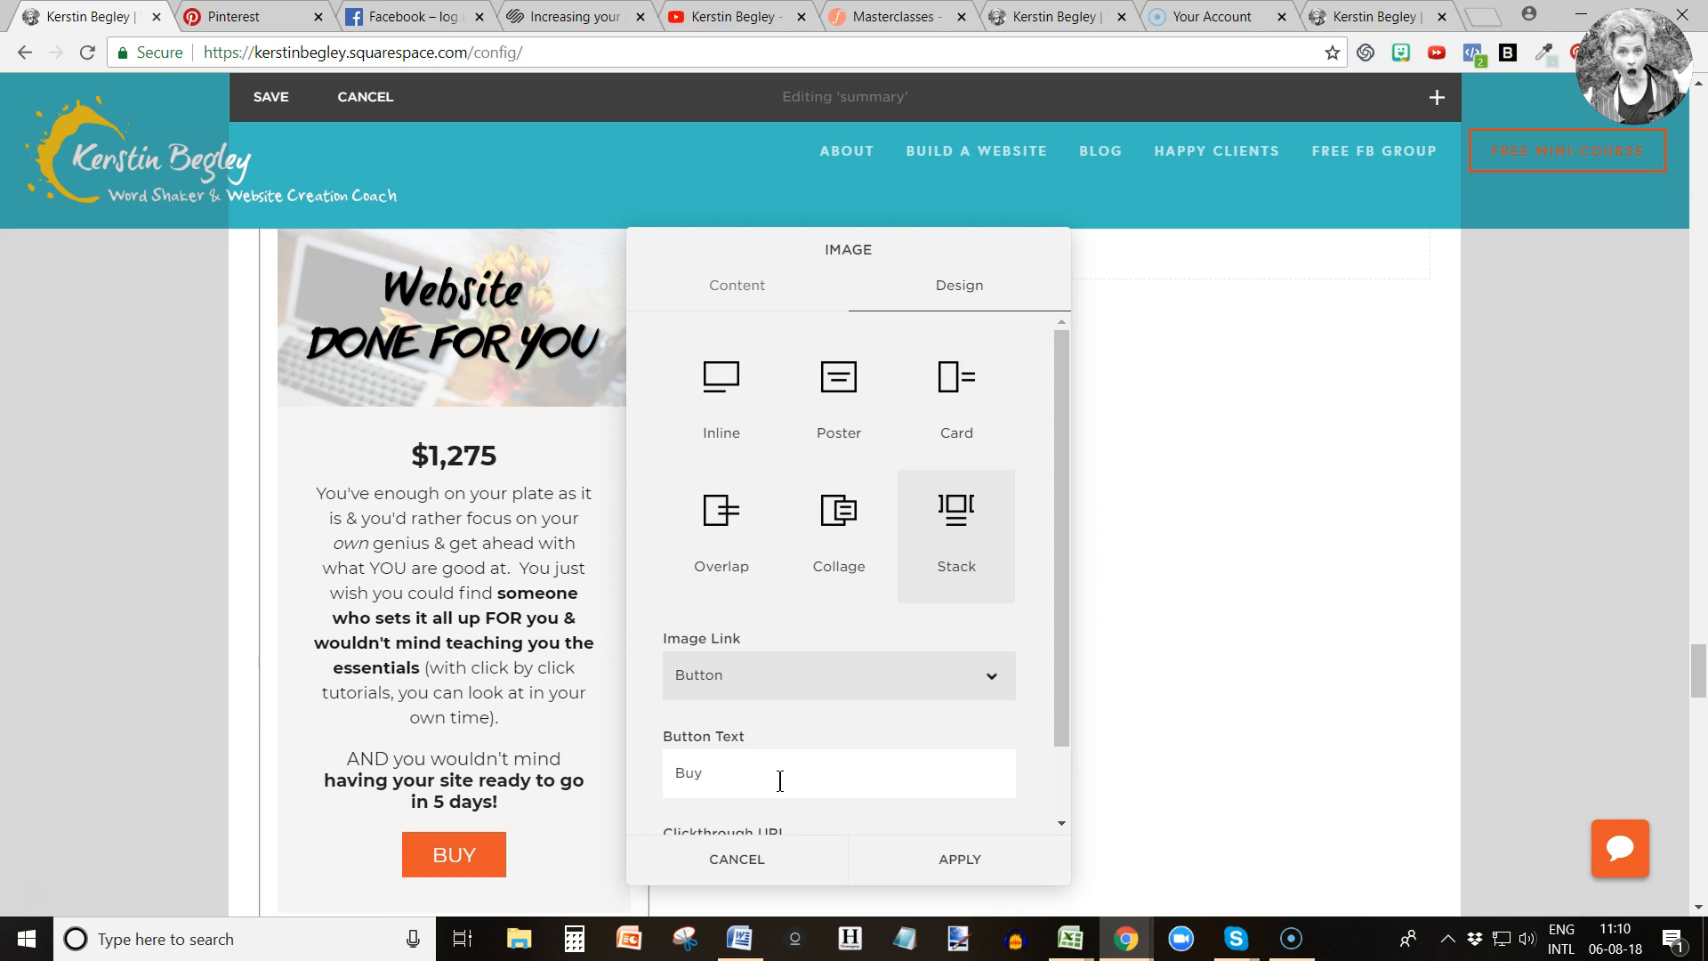
{"action": "type", "text": " now"}
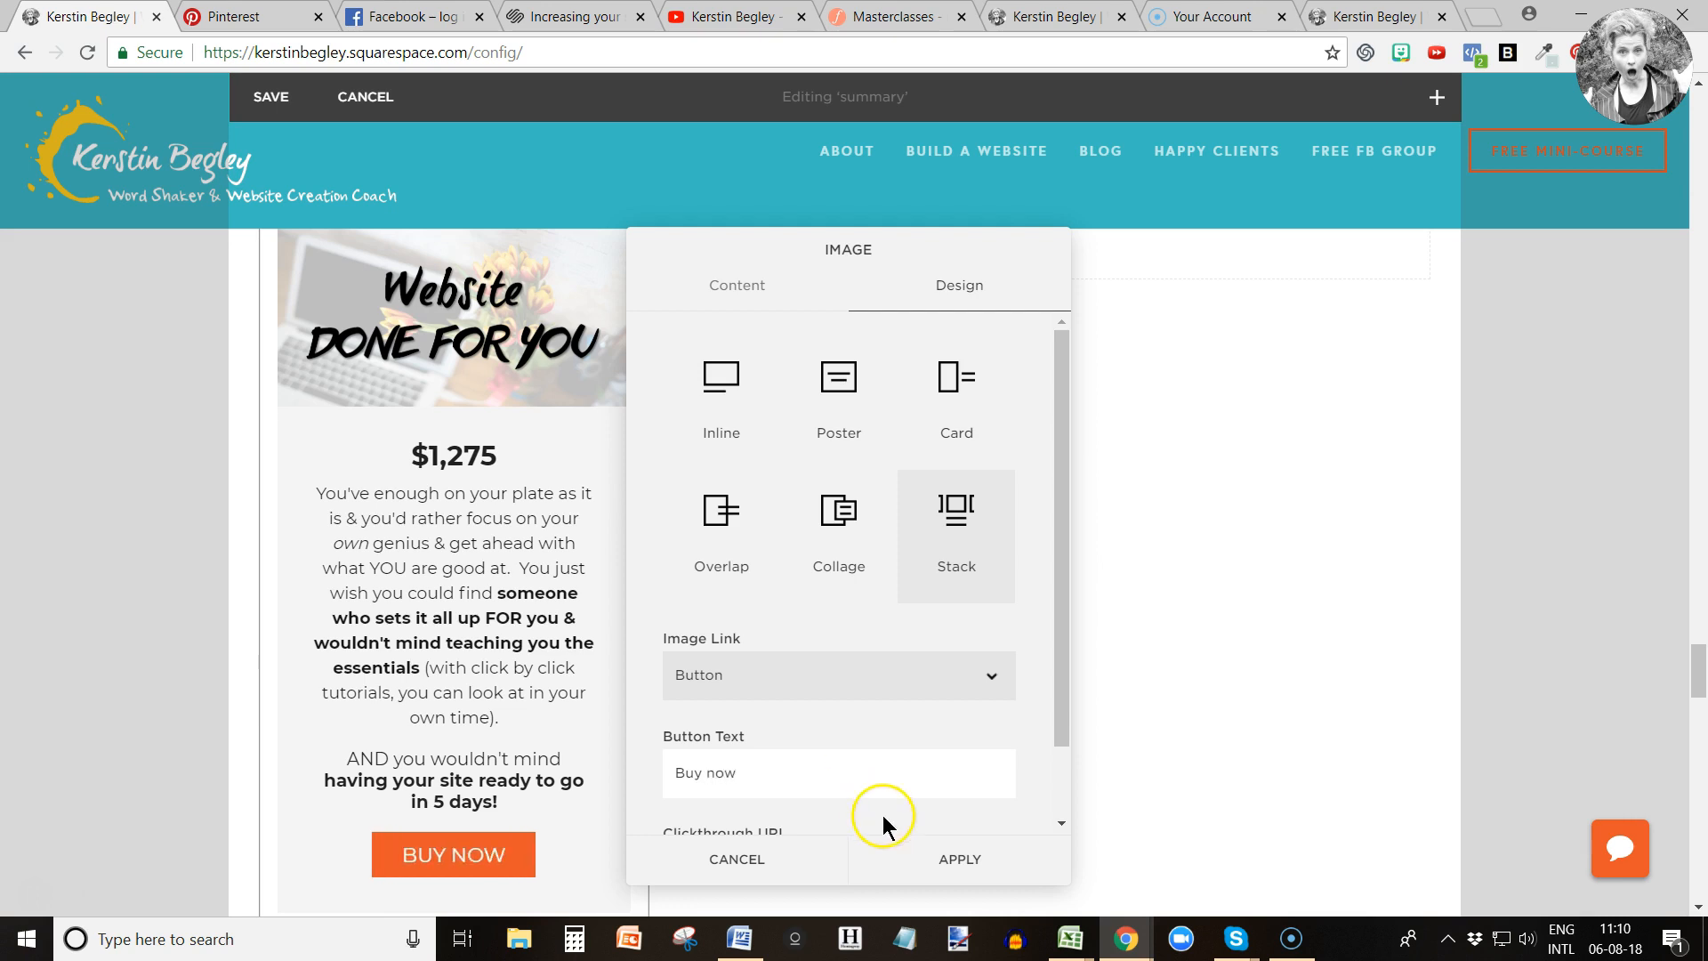
Open the Website Done For You sales page, follow "Ready to take action?" to its shop page, and copy that page's URL.
{"action": "scroll", "coordinate": [882, 731], "scroll_direction": "down", "scroll_amount": 1}
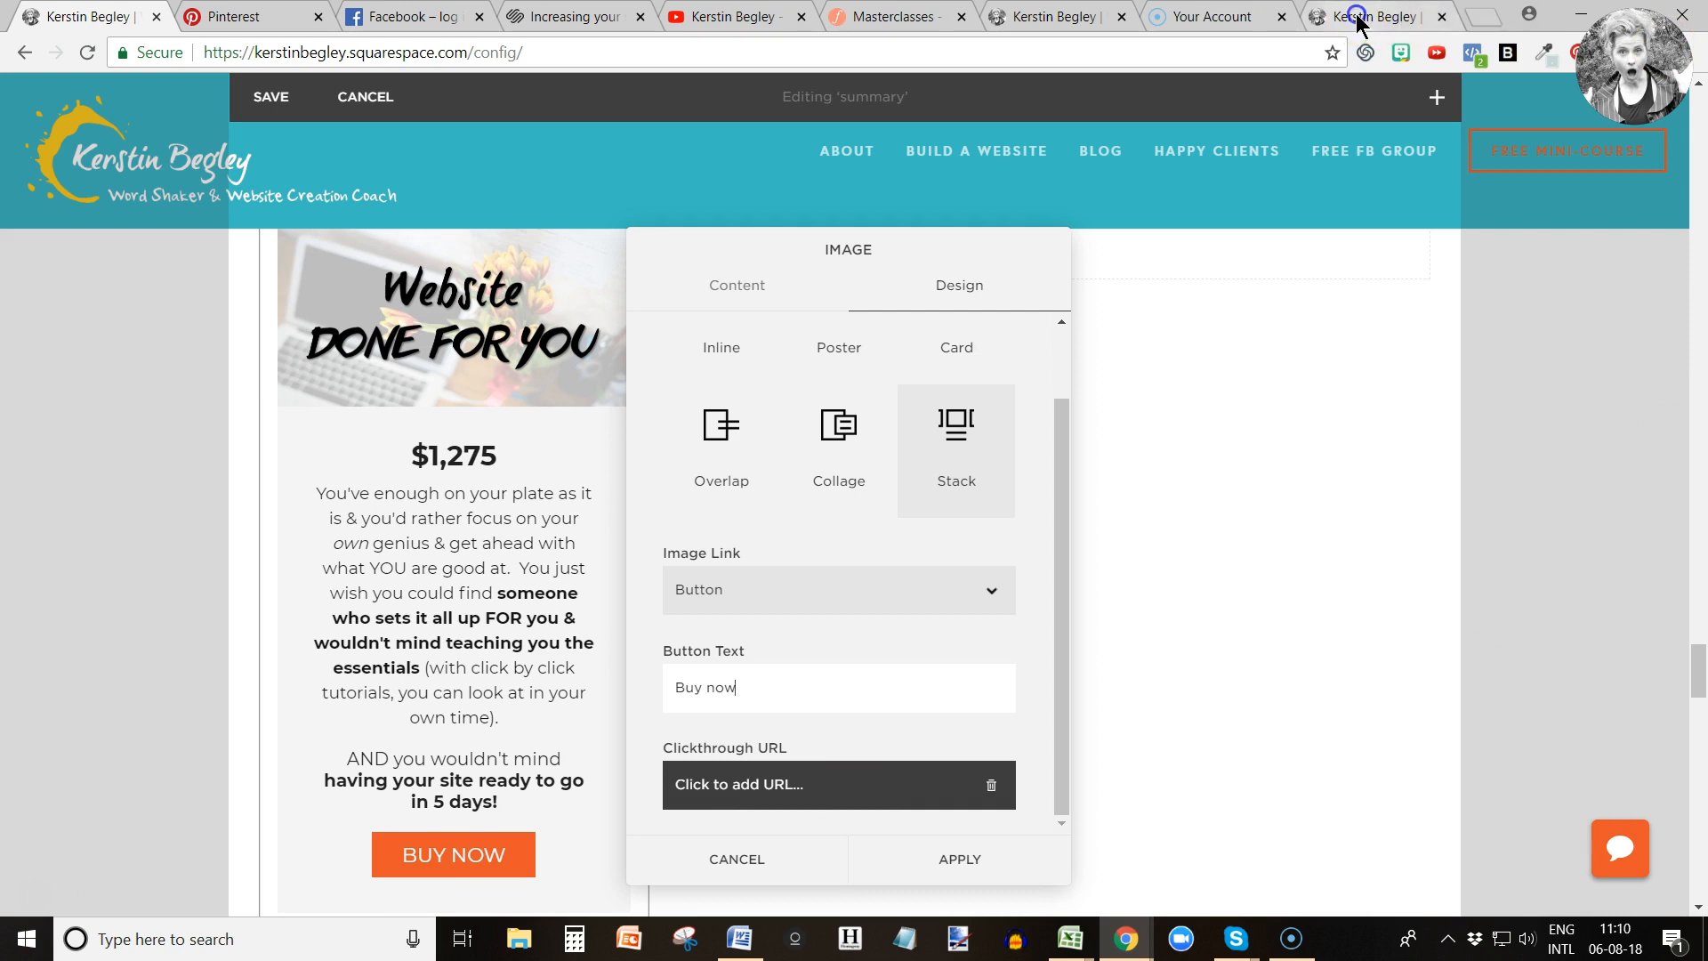
{"action": "left_click", "coordinate": [1414, 22]}
{"action": "left_click", "coordinate": [1101, 697]}
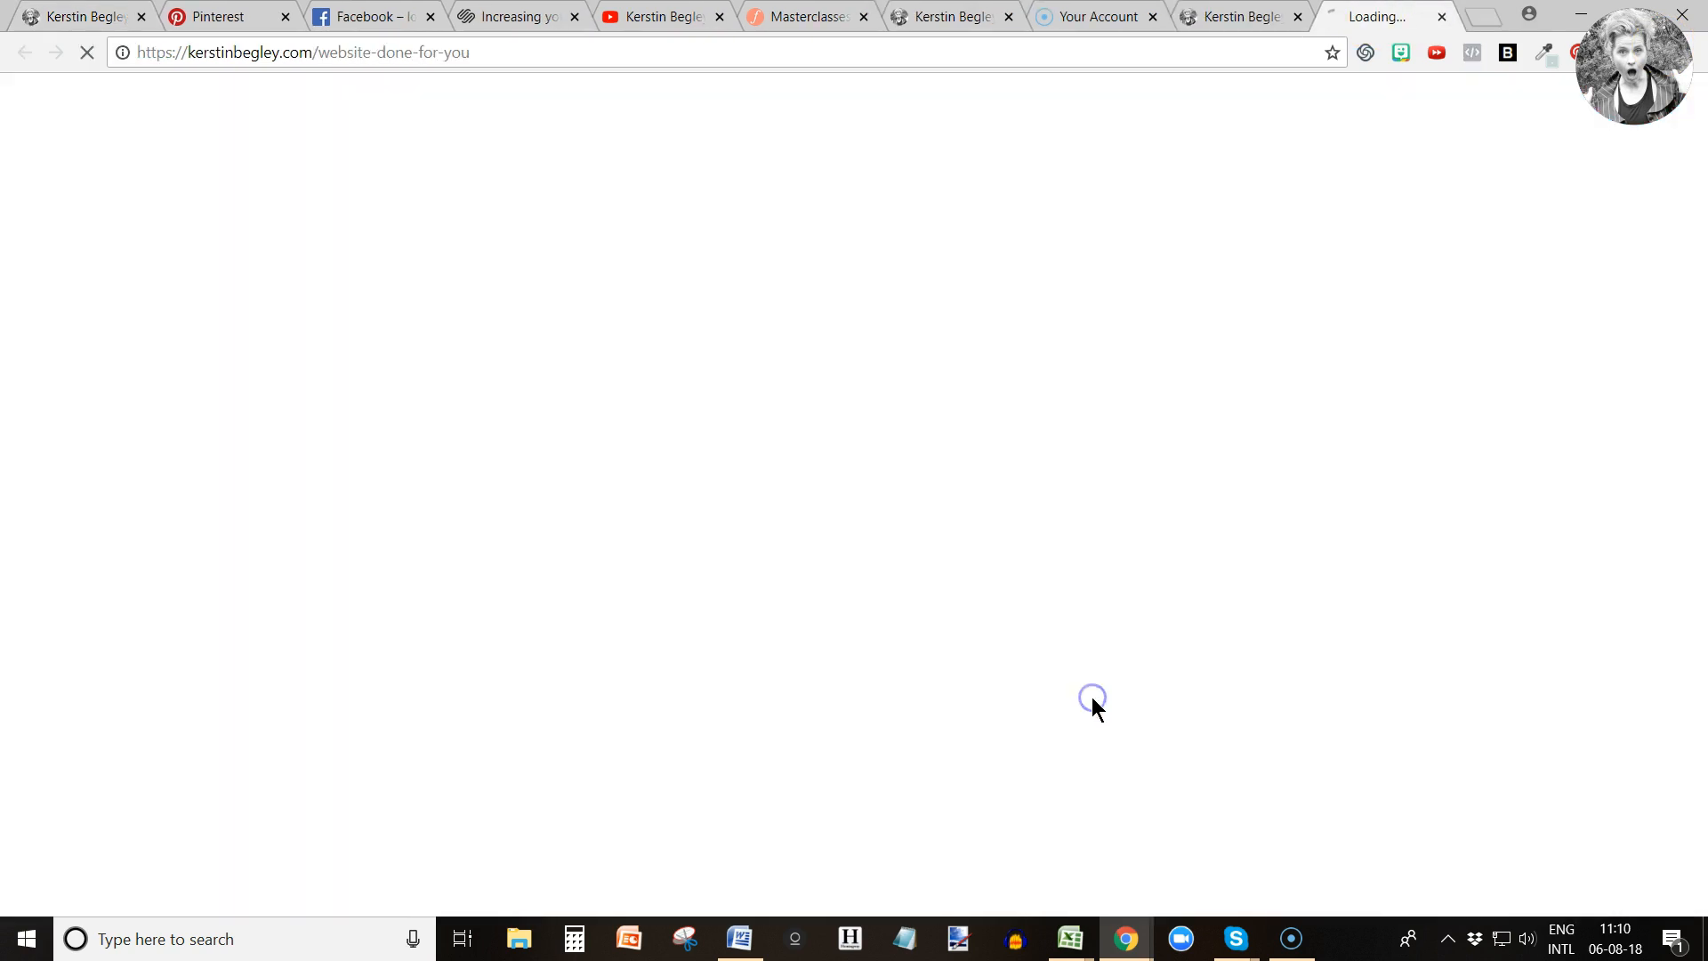
{"action": "left_click", "coordinate": [563, 56]}
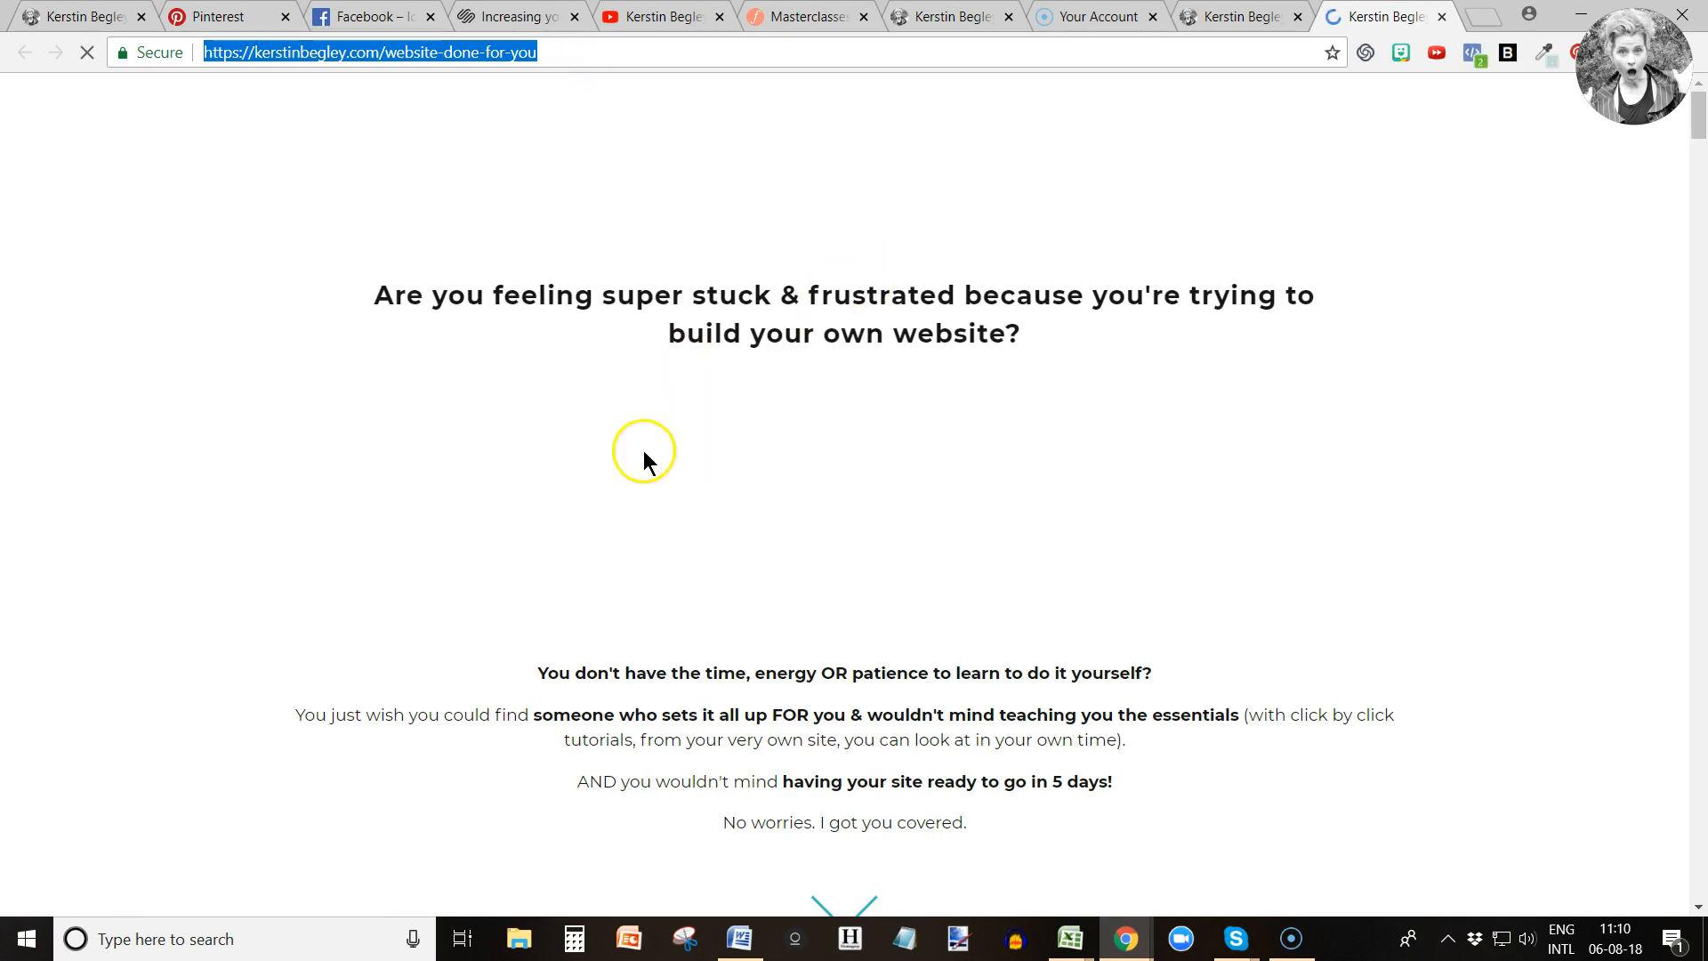
{"action": "scroll", "coordinate": [734, 633], "scroll_direction": "down", "scroll_amount": 20}
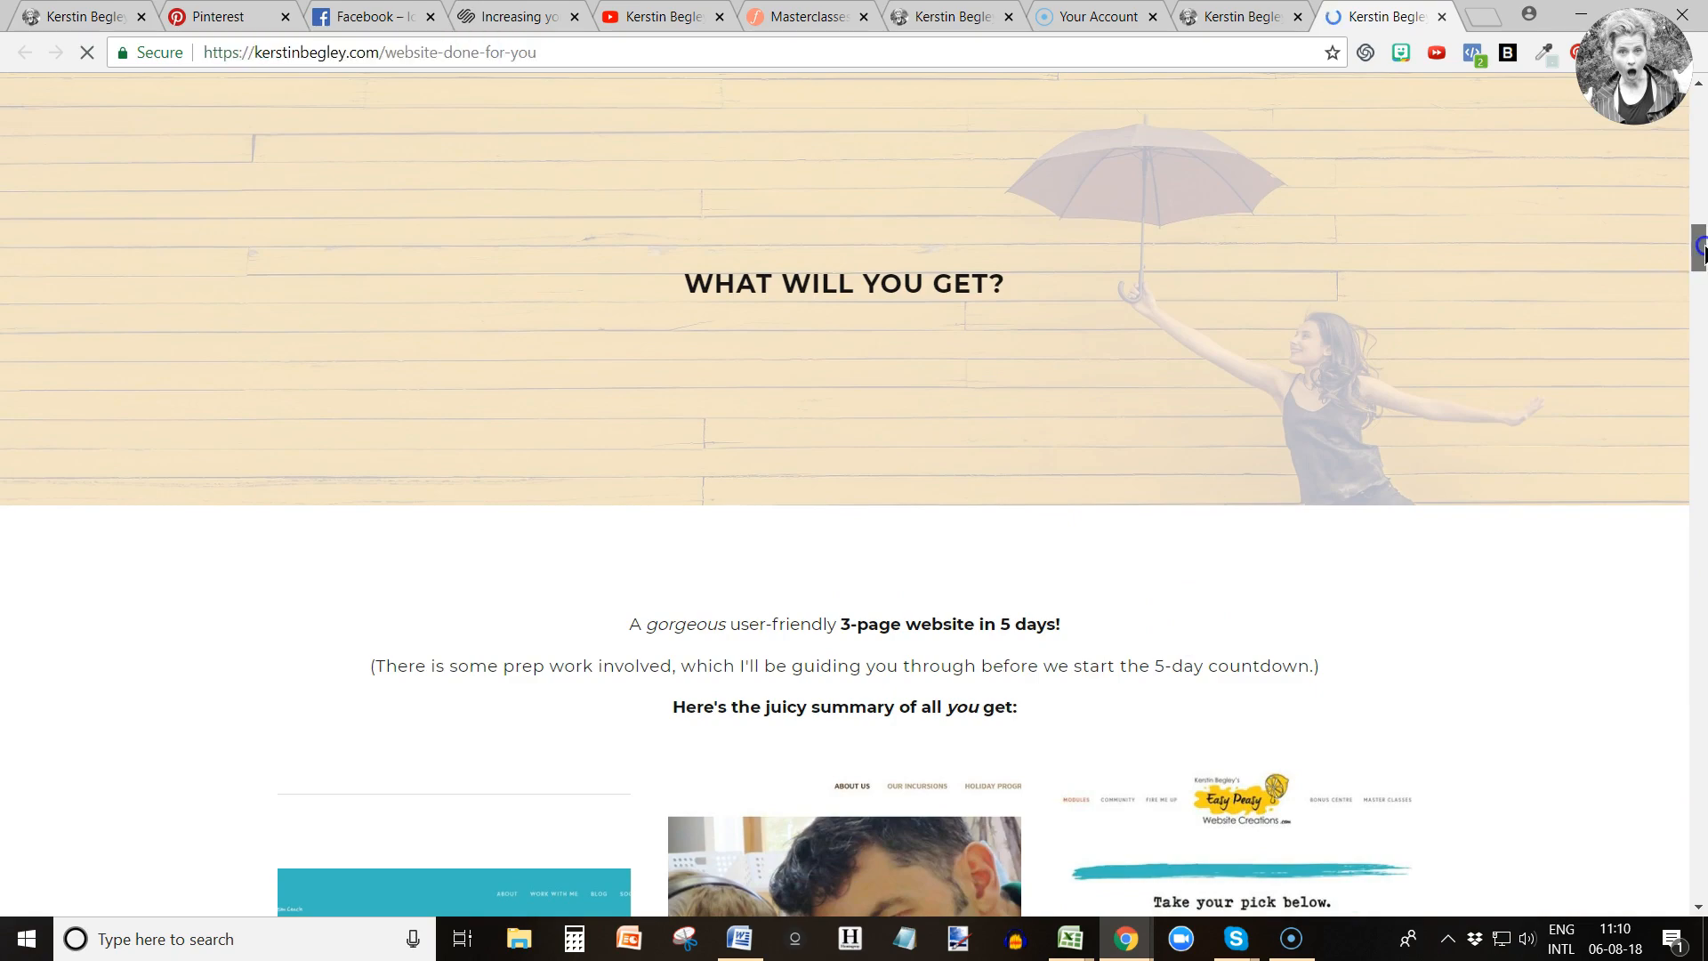
{"action": "left_click_drag", "start_coordinate": [1697, 258], "coordinate": [1700, 589]}
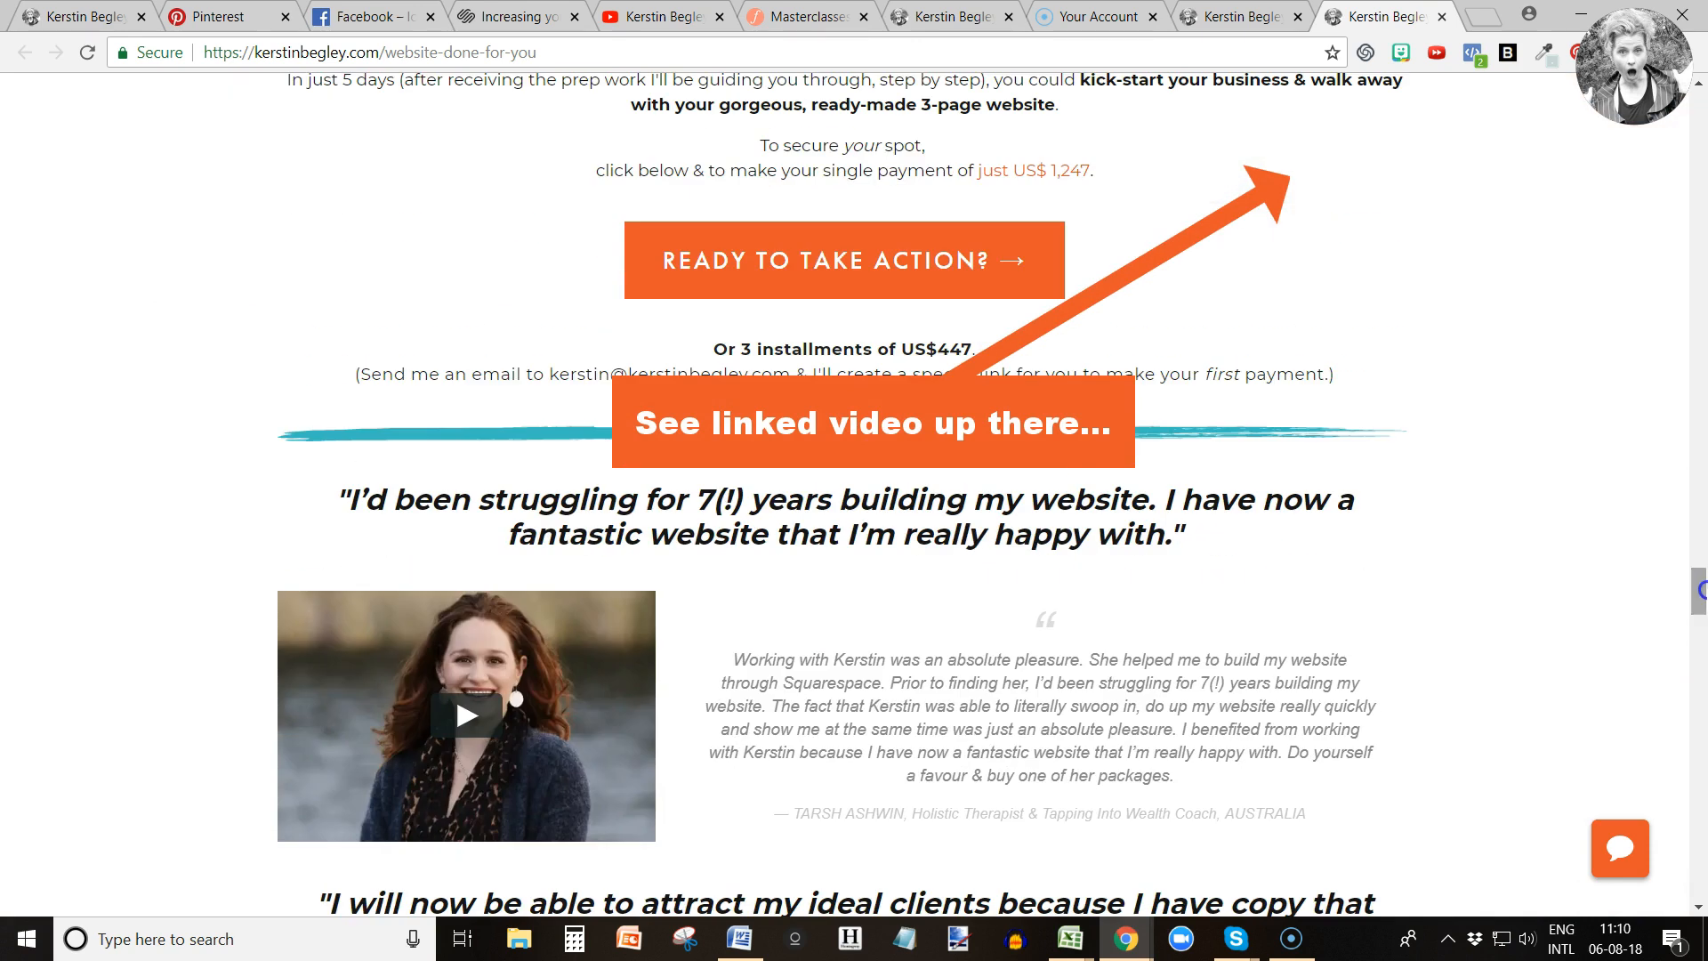
{"action": "left_click", "coordinate": [881, 269]}
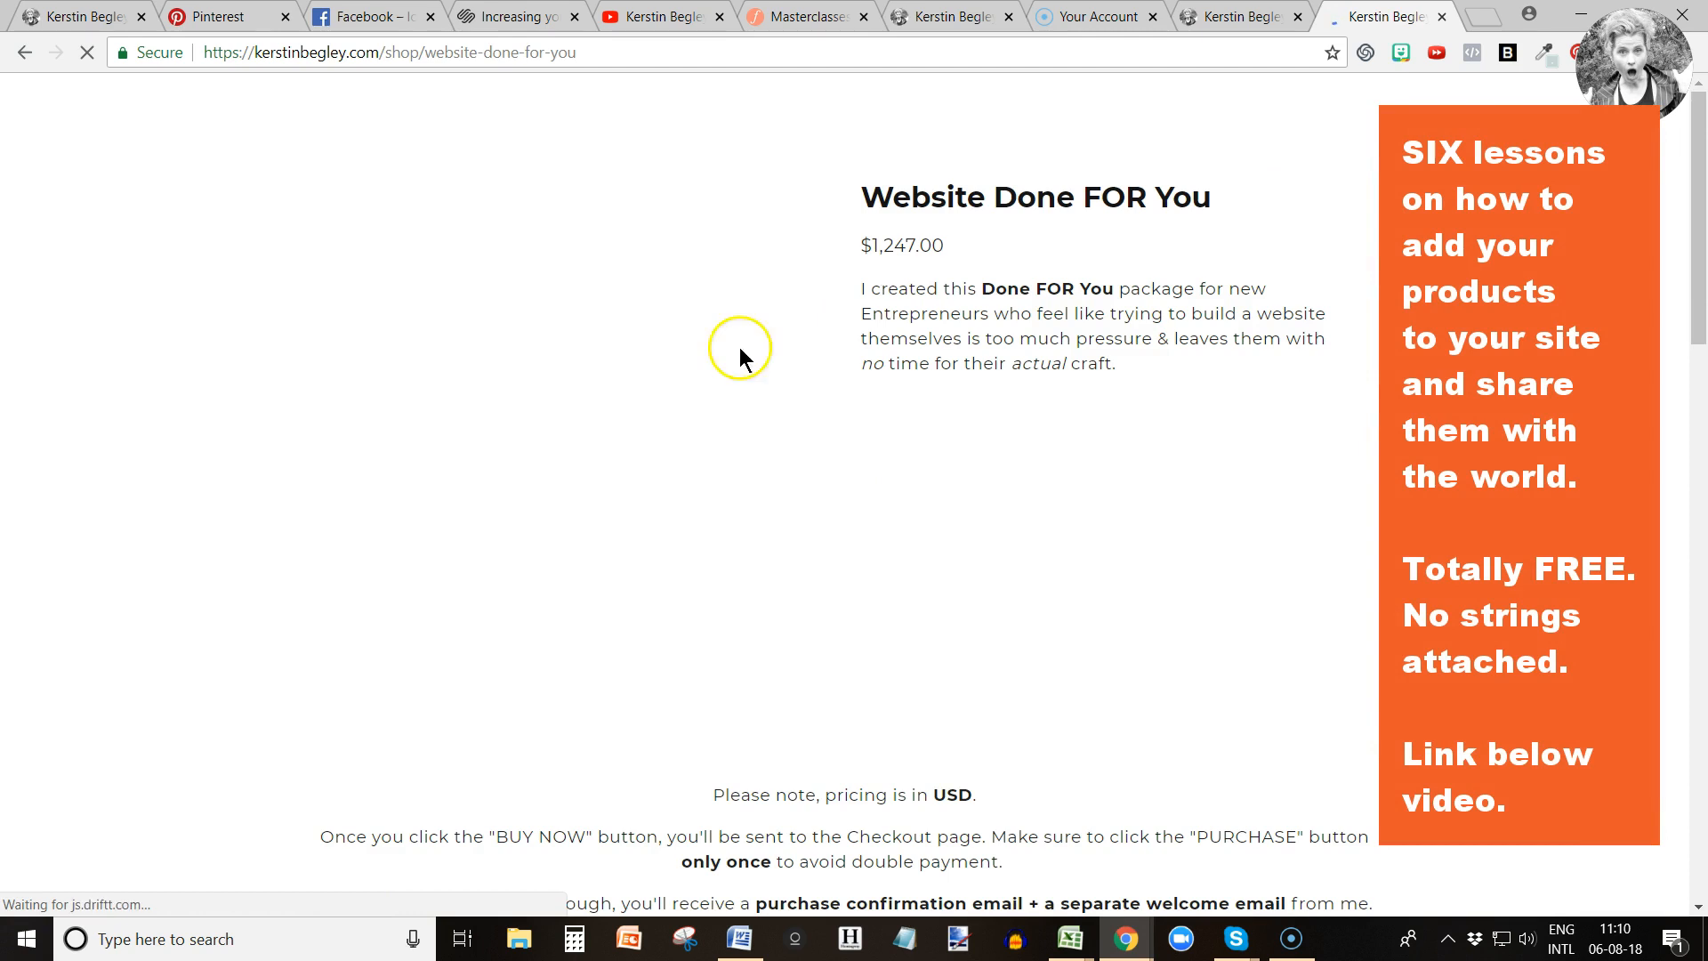
{"action": "left_click", "coordinate": [648, 53]}
{"action": "key", "text": "ctrl+c"}
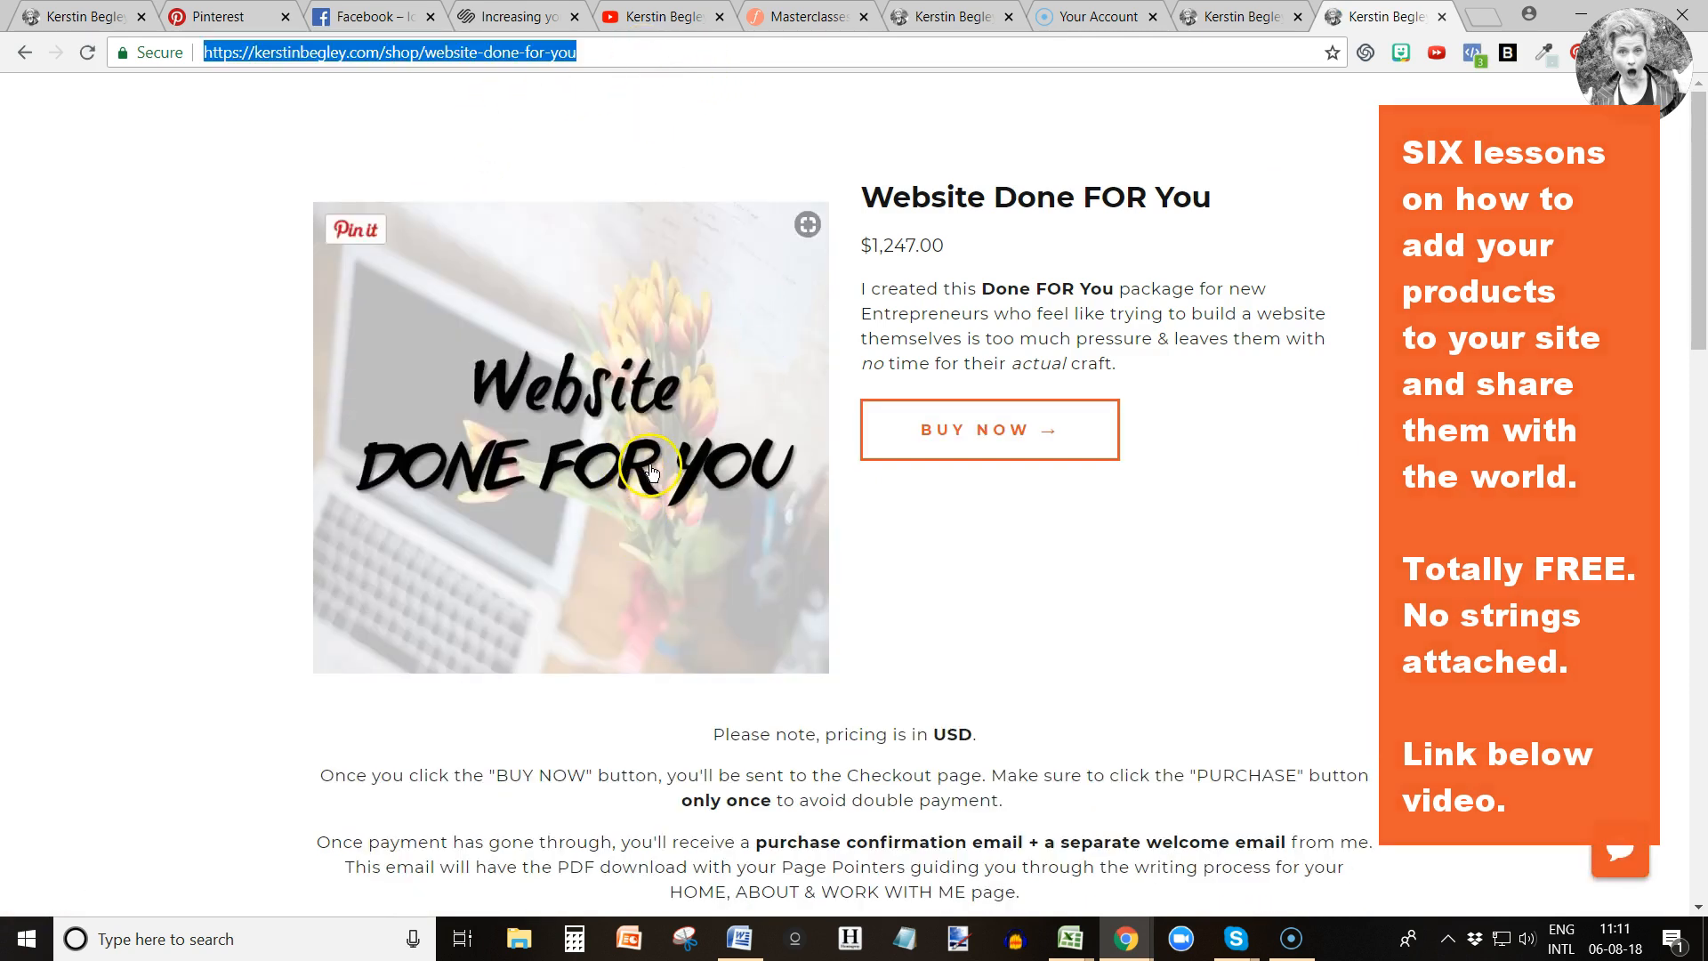
Set the card button's clickthrough URL to the copied shop/website-done-for-you address, opening in a new window, and apply the image settings.
{"action": "left_click", "coordinate": [83, 18]}
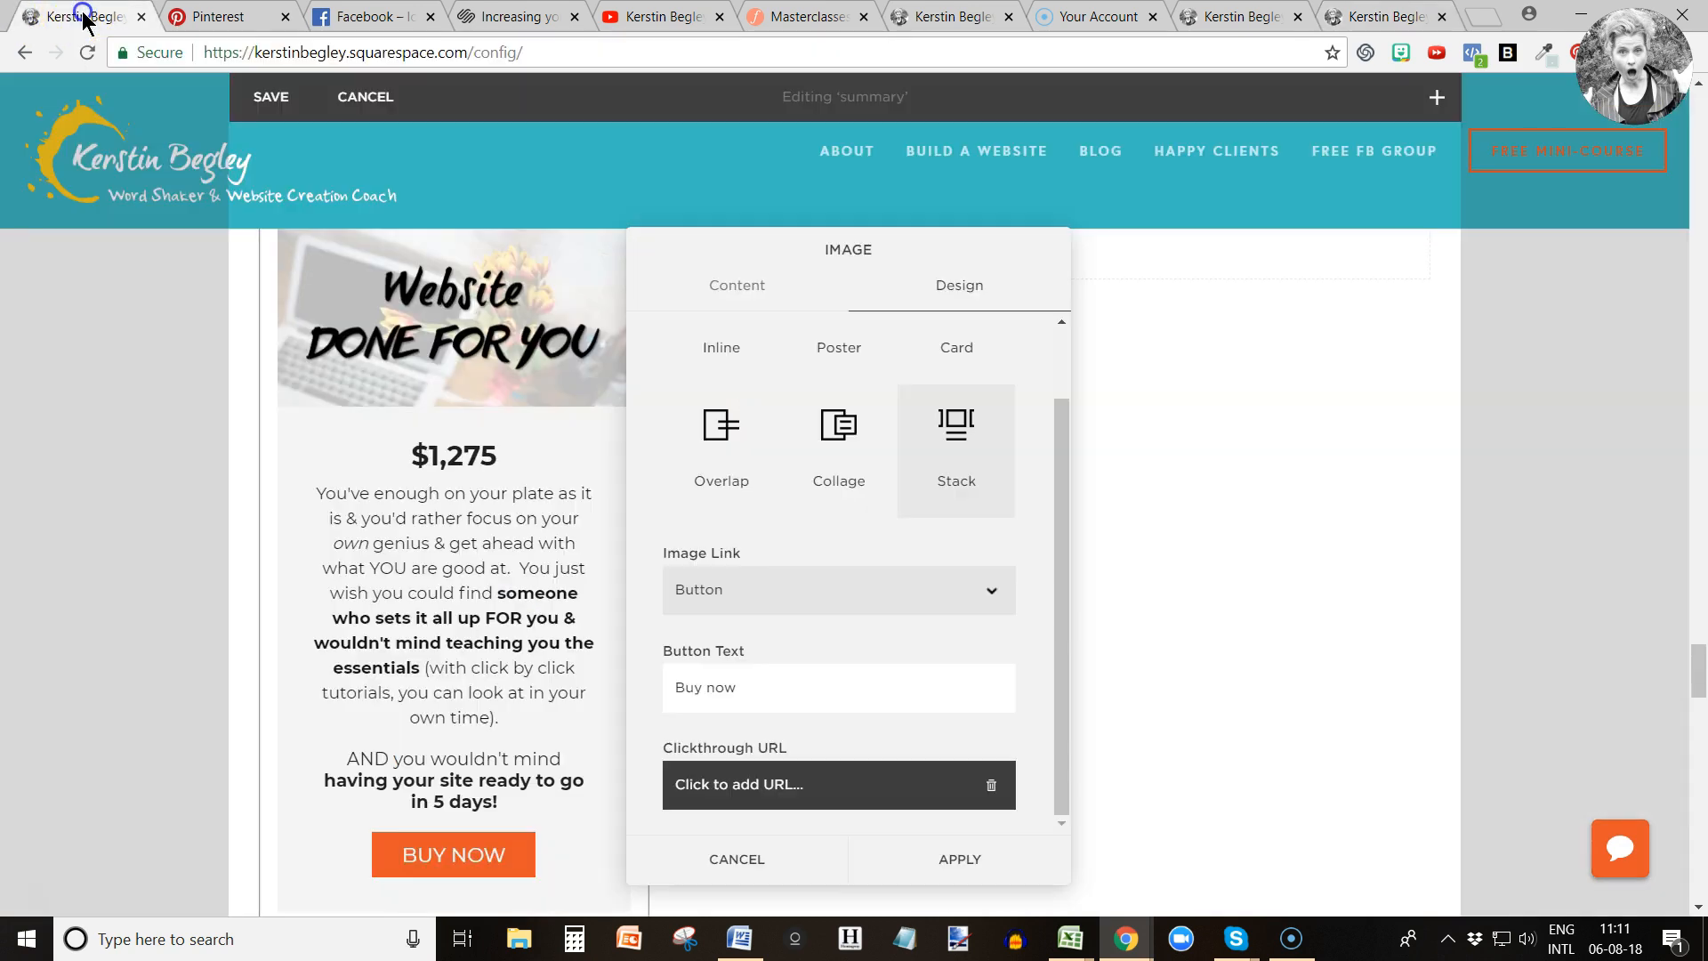
{"action": "left_click", "coordinate": [752, 691]}
{"action": "left_click", "coordinate": [724, 786]}
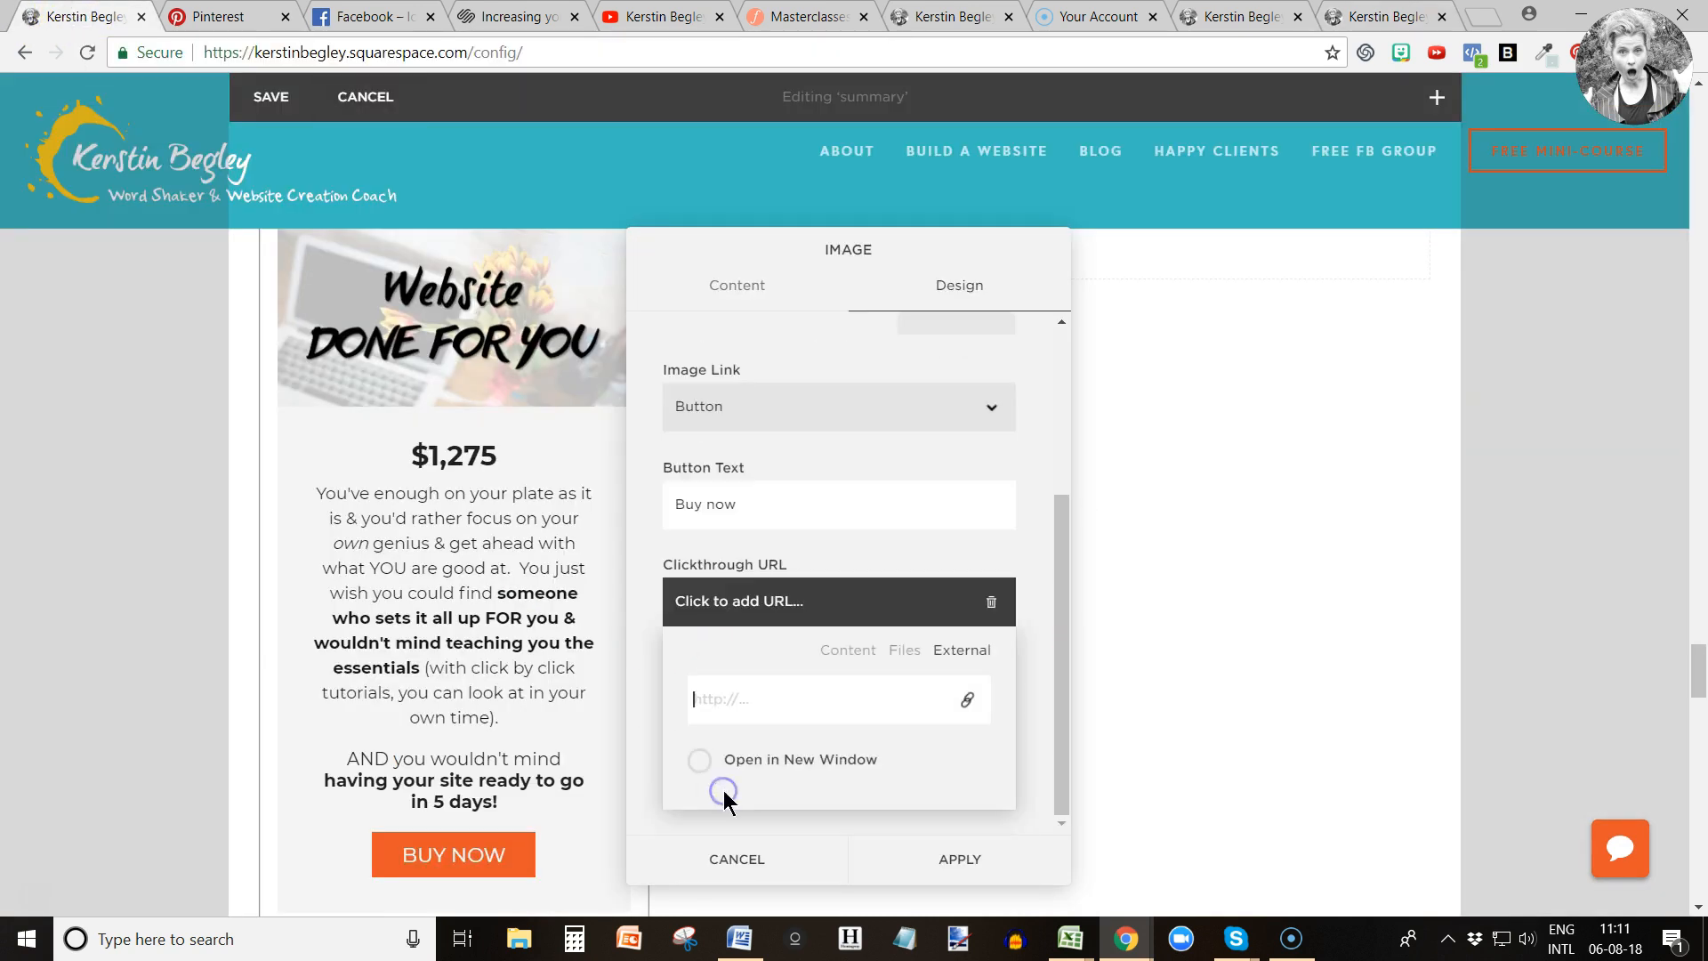
{"action": "key", "text": "ctrl+v"}
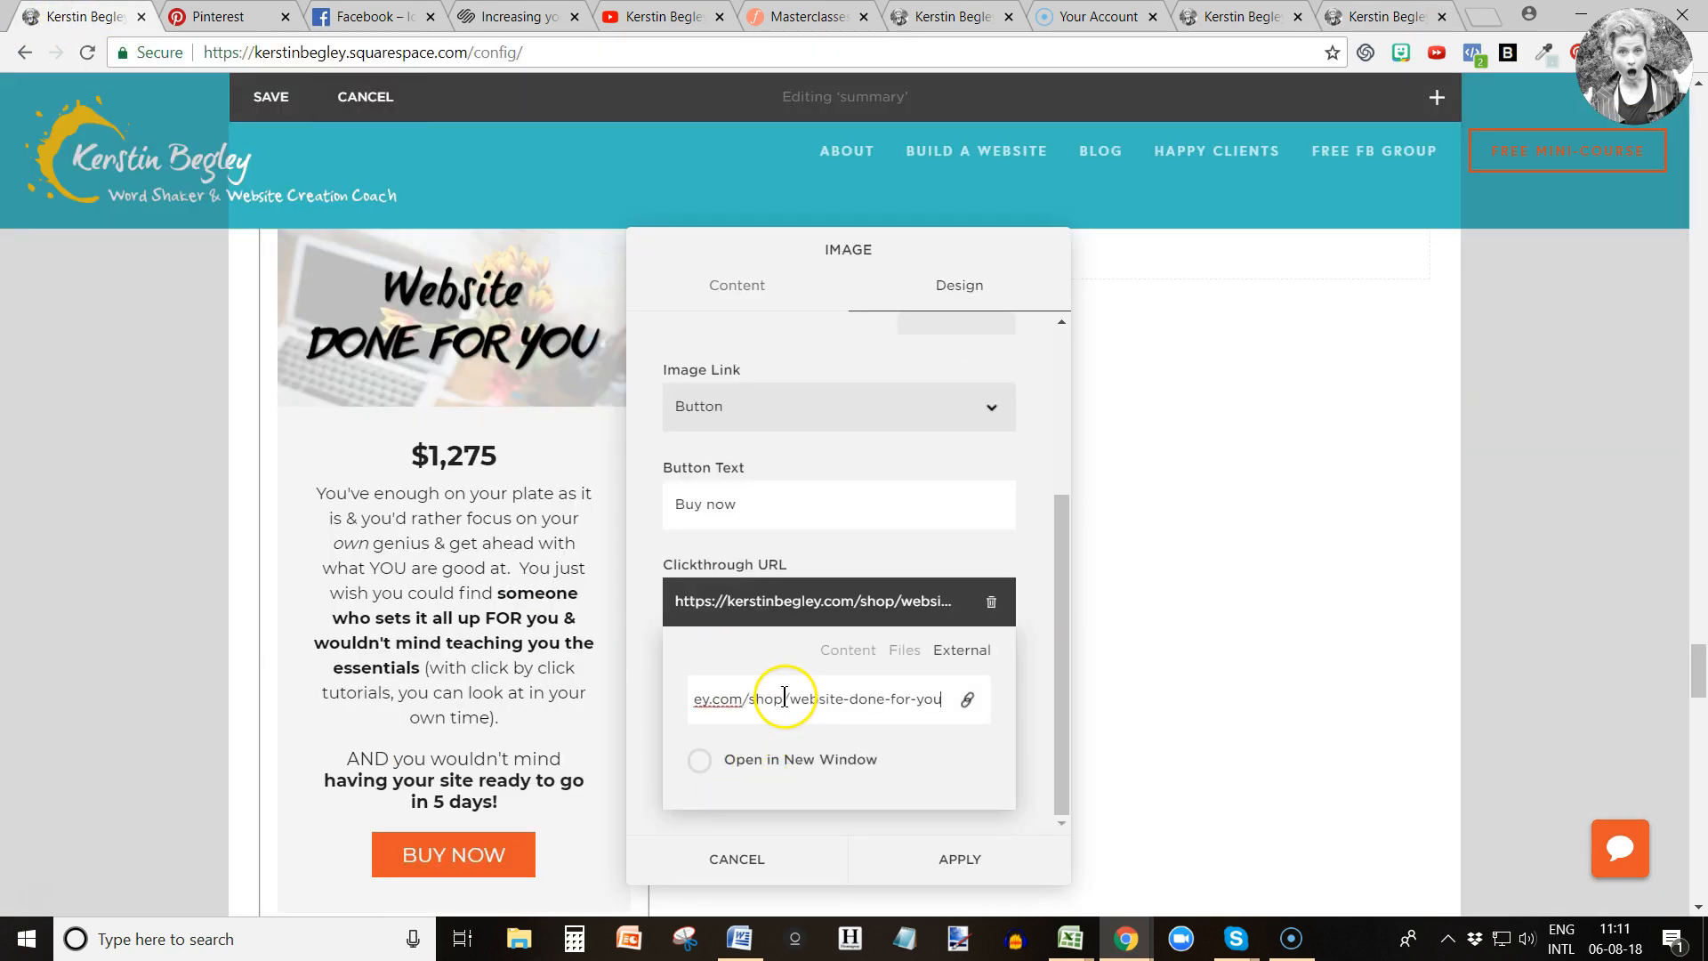
{"action": "left_click", "coordinate": [702, 763]}
{"action": "left_click", "coordinate": [965, 868]}
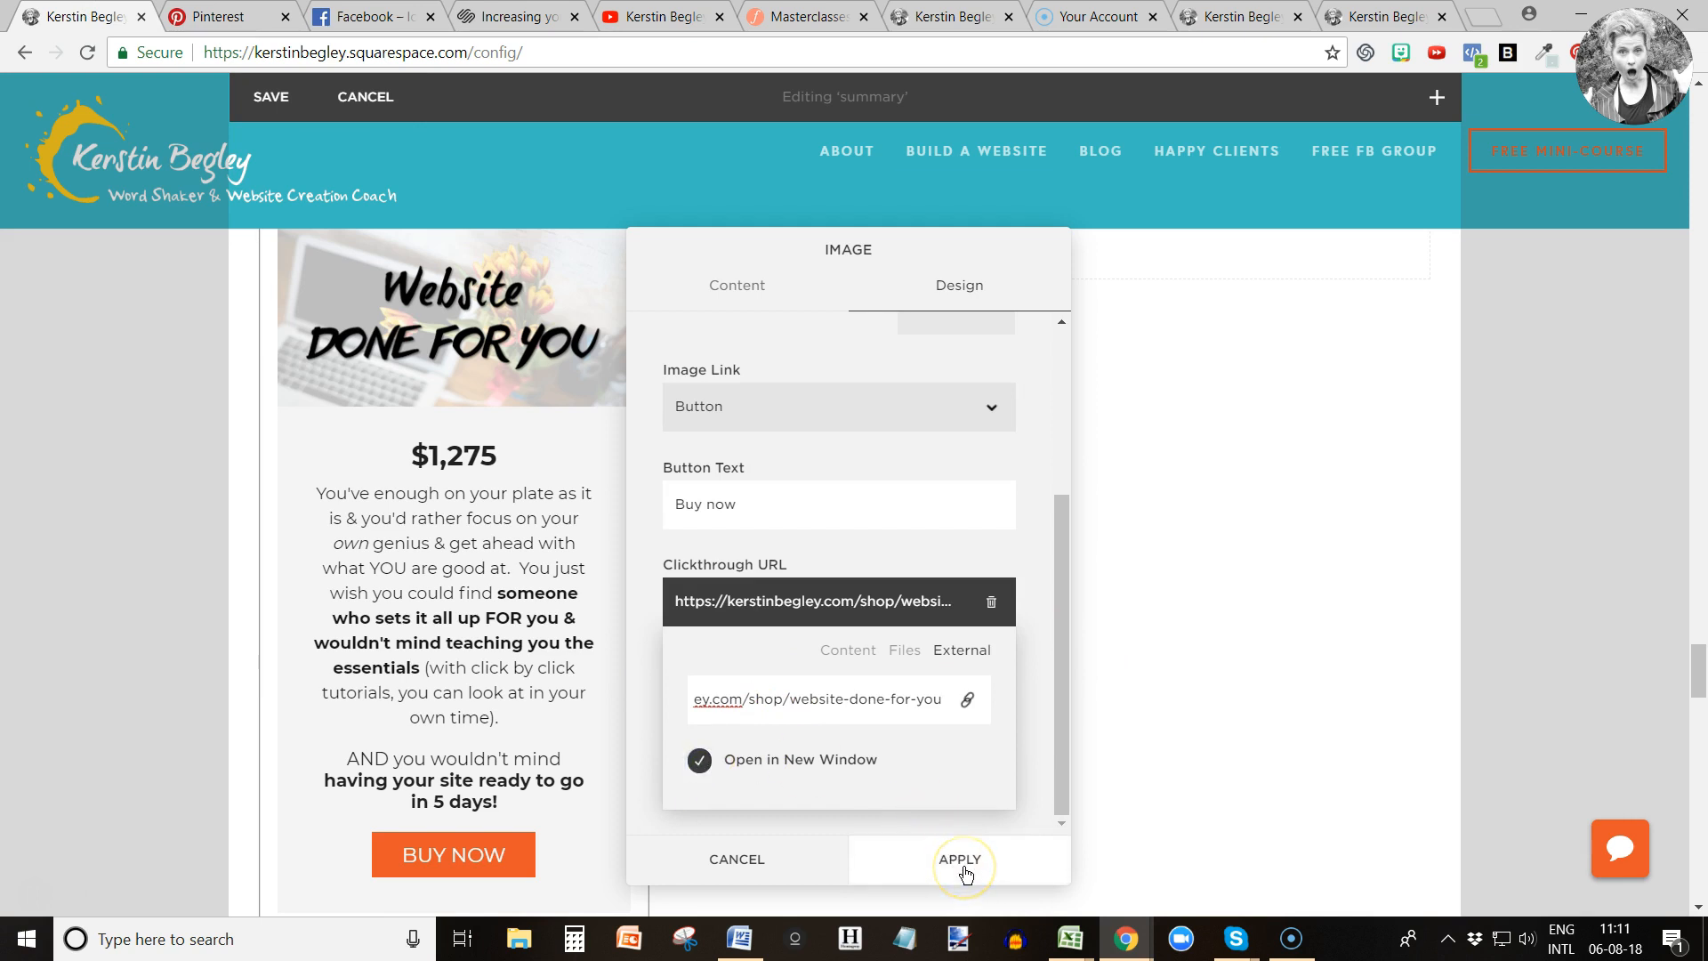
{"action": "left_click", "coordinate": [967, 874]}
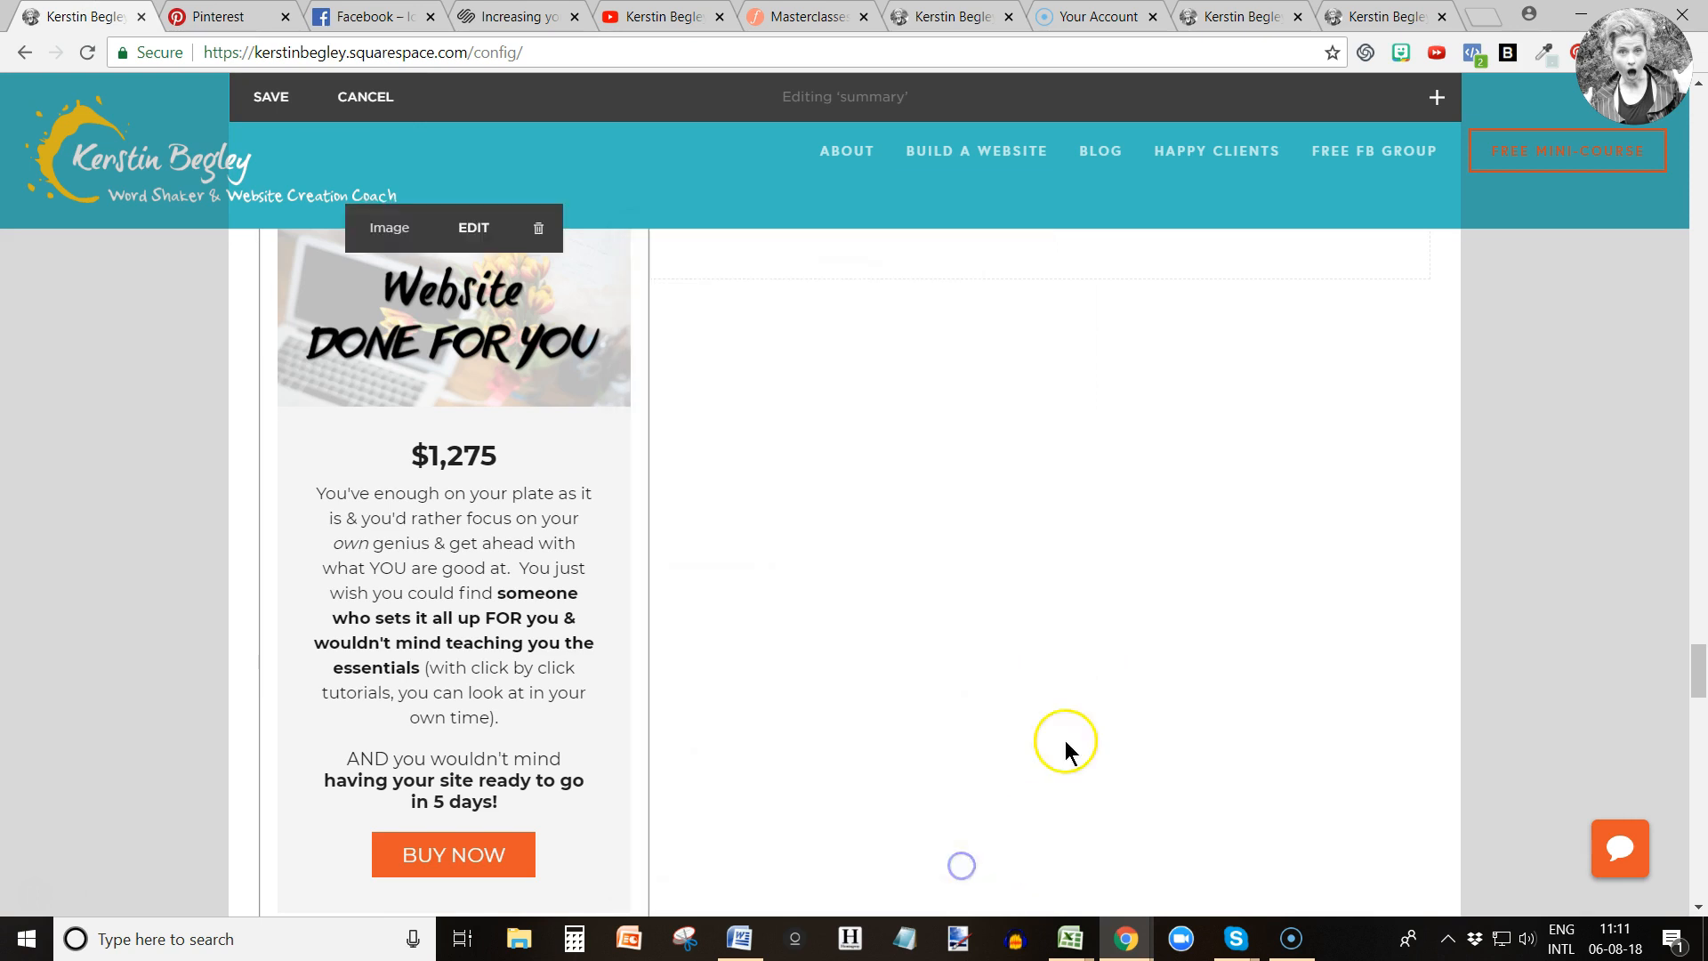
Delete the passage from "You just wish you could find" through "own time)." in the card's description and save the page.
{"action": "left_click", "coordinate": [483, 628]}
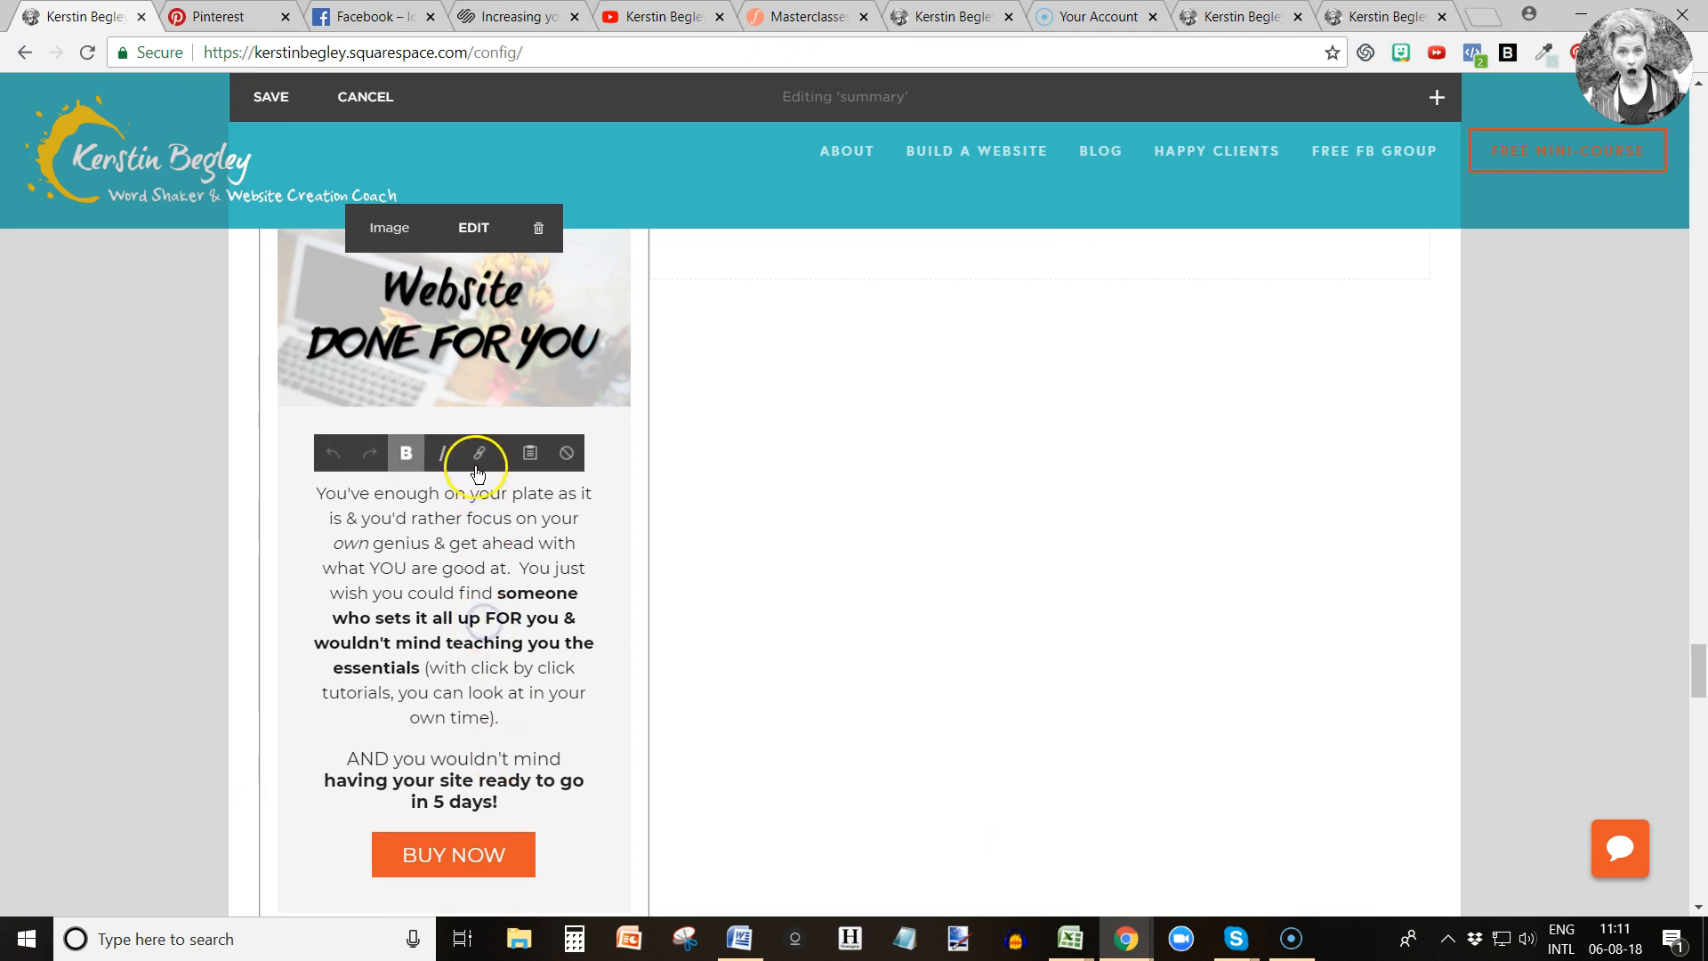
{"action": "left_click", "coordinate": [411, 731]}
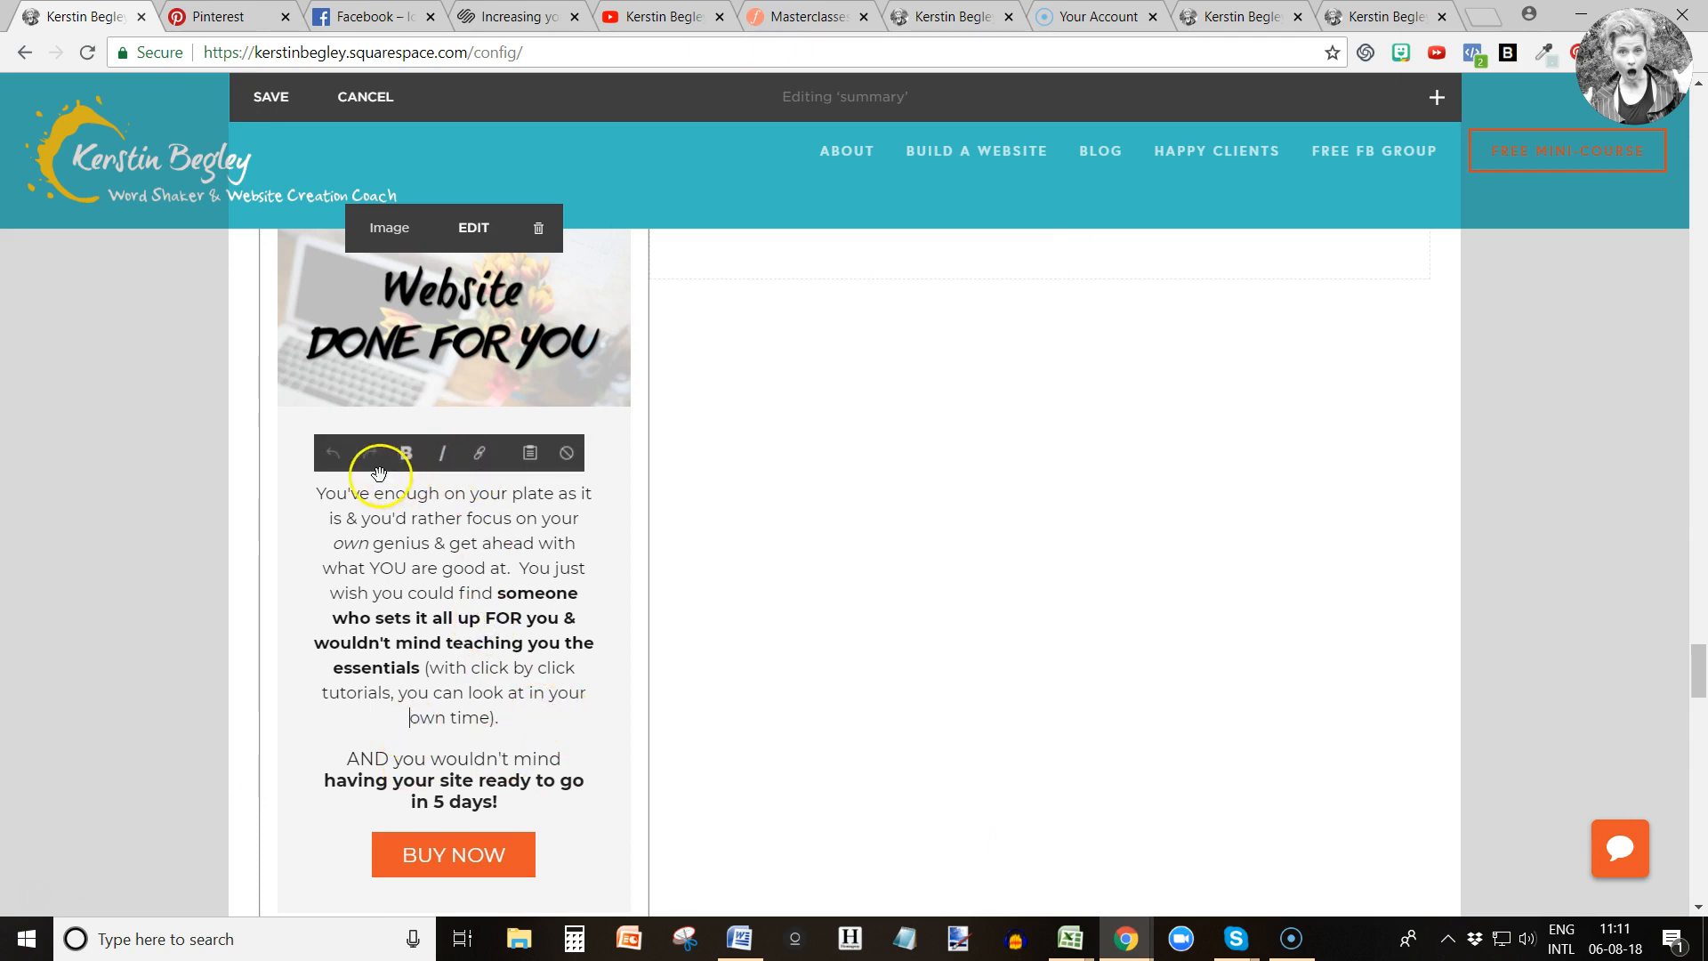
{"action": "left_click_drag", "start_coordinate": [313, 495], "coordinate": [408, 659]}
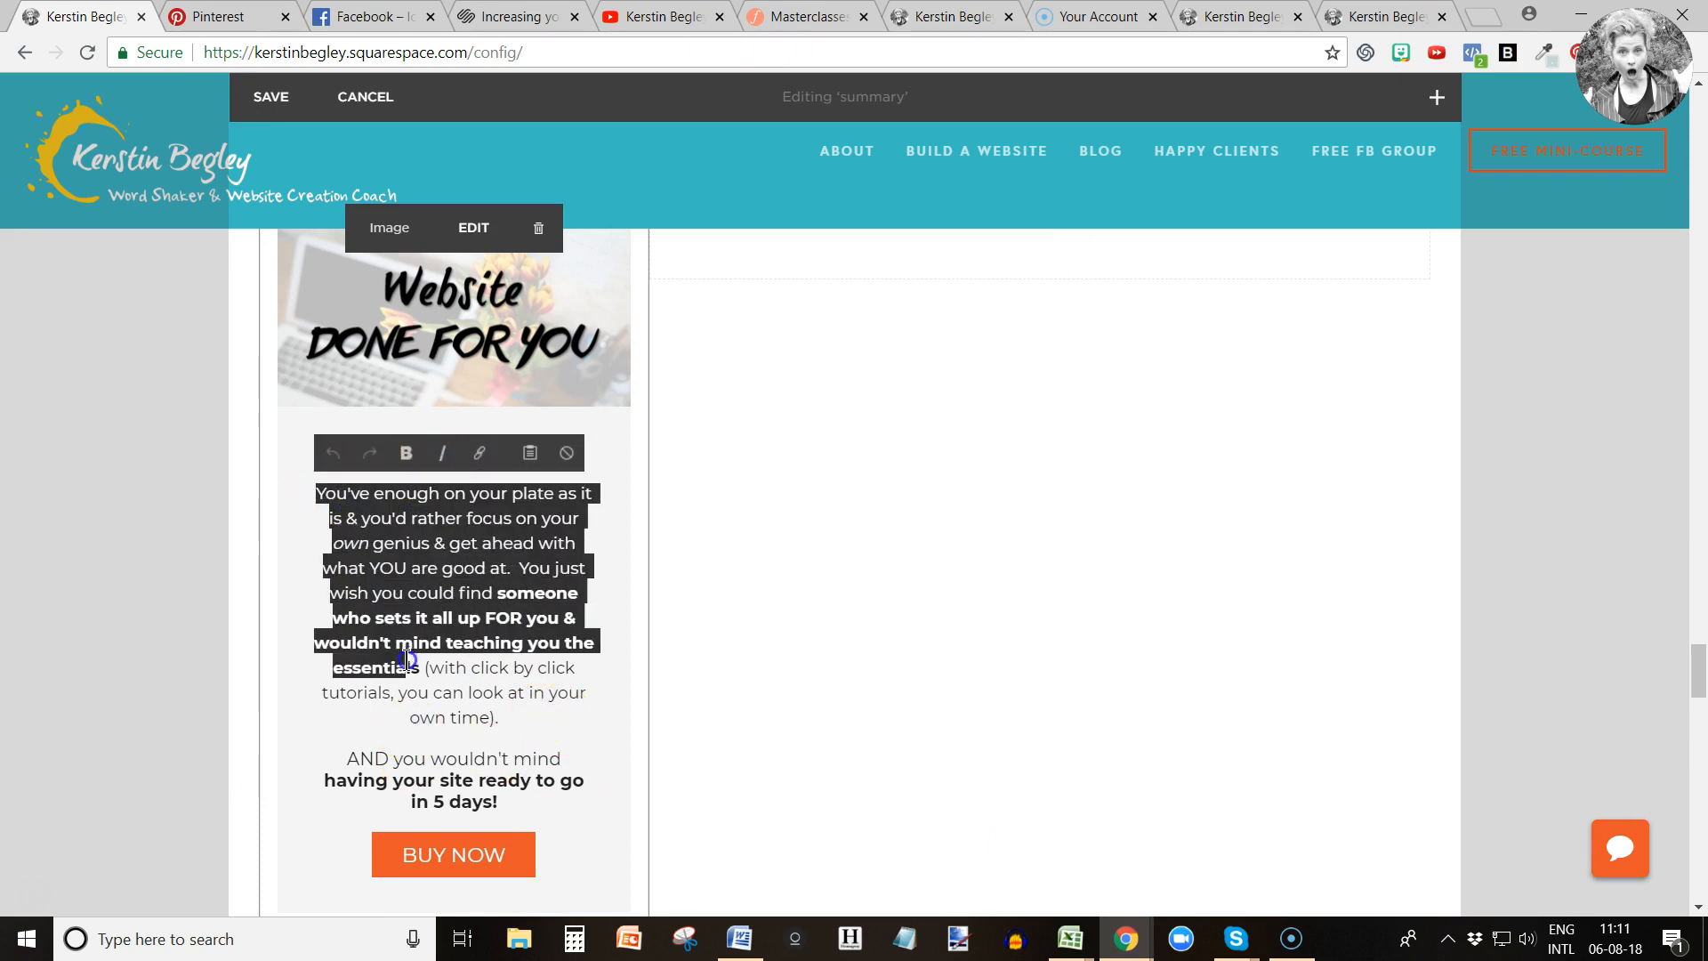
{"action": "left_click", "coordinate": [533, 702]}
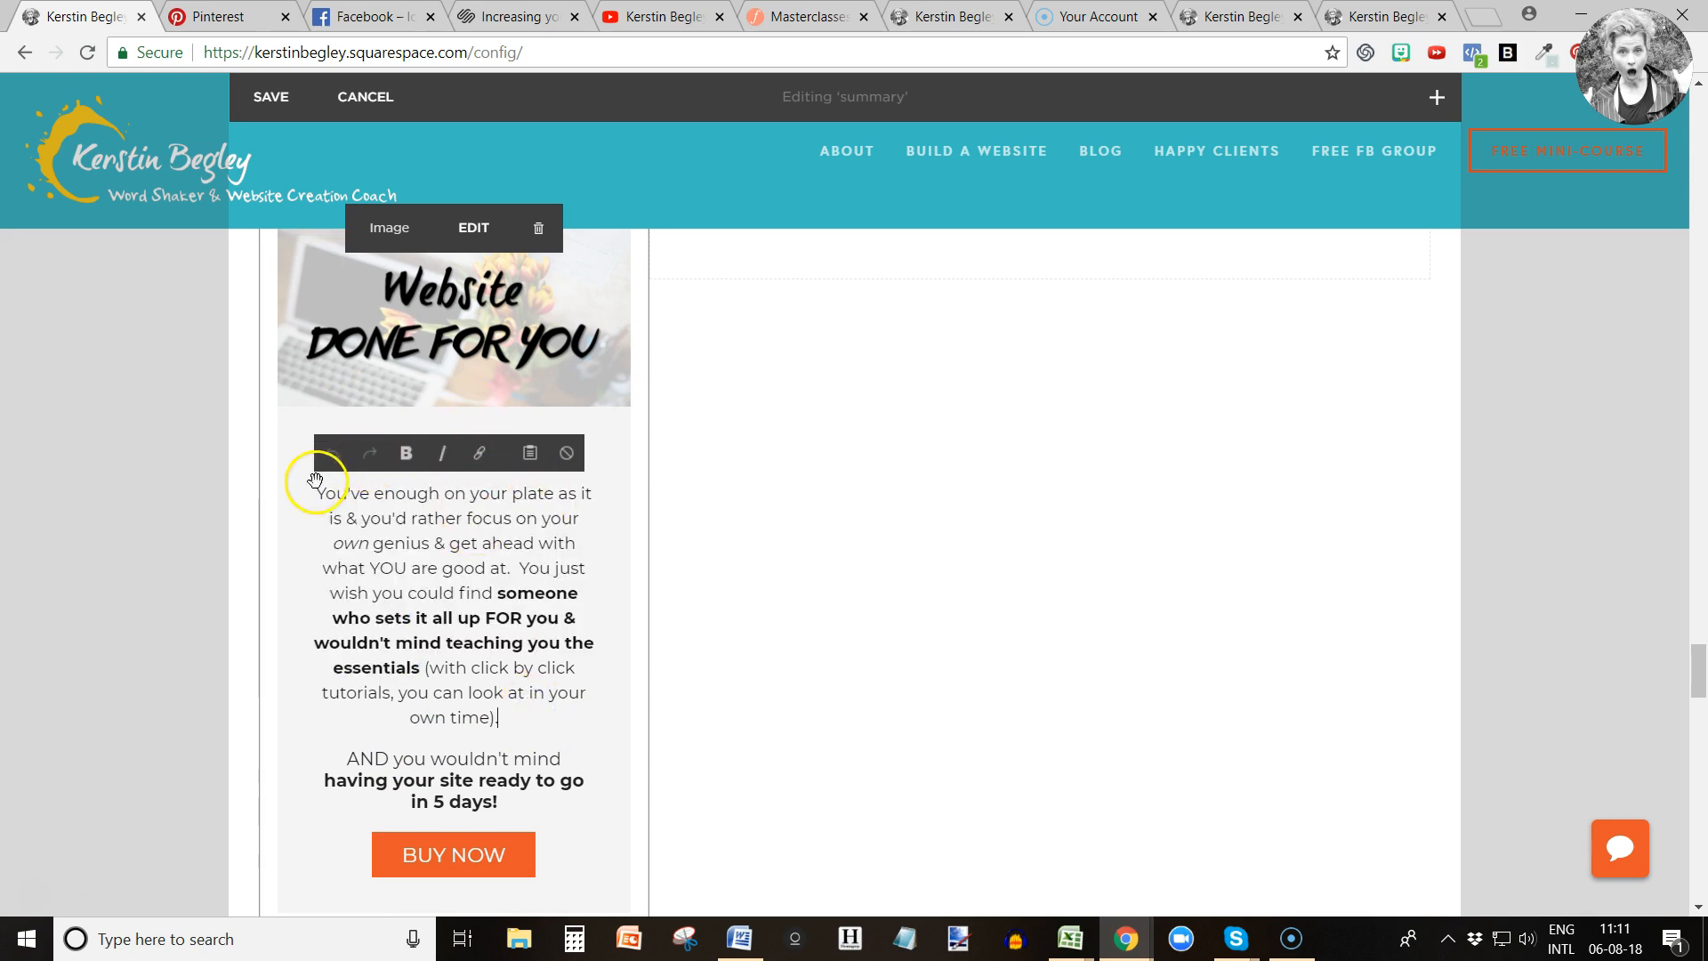
{"action": "left_click_drag", "start_coordinate": [544, 568], "coordinate": [541, 716]}
{"action": "key", "text": "BackSpace"}
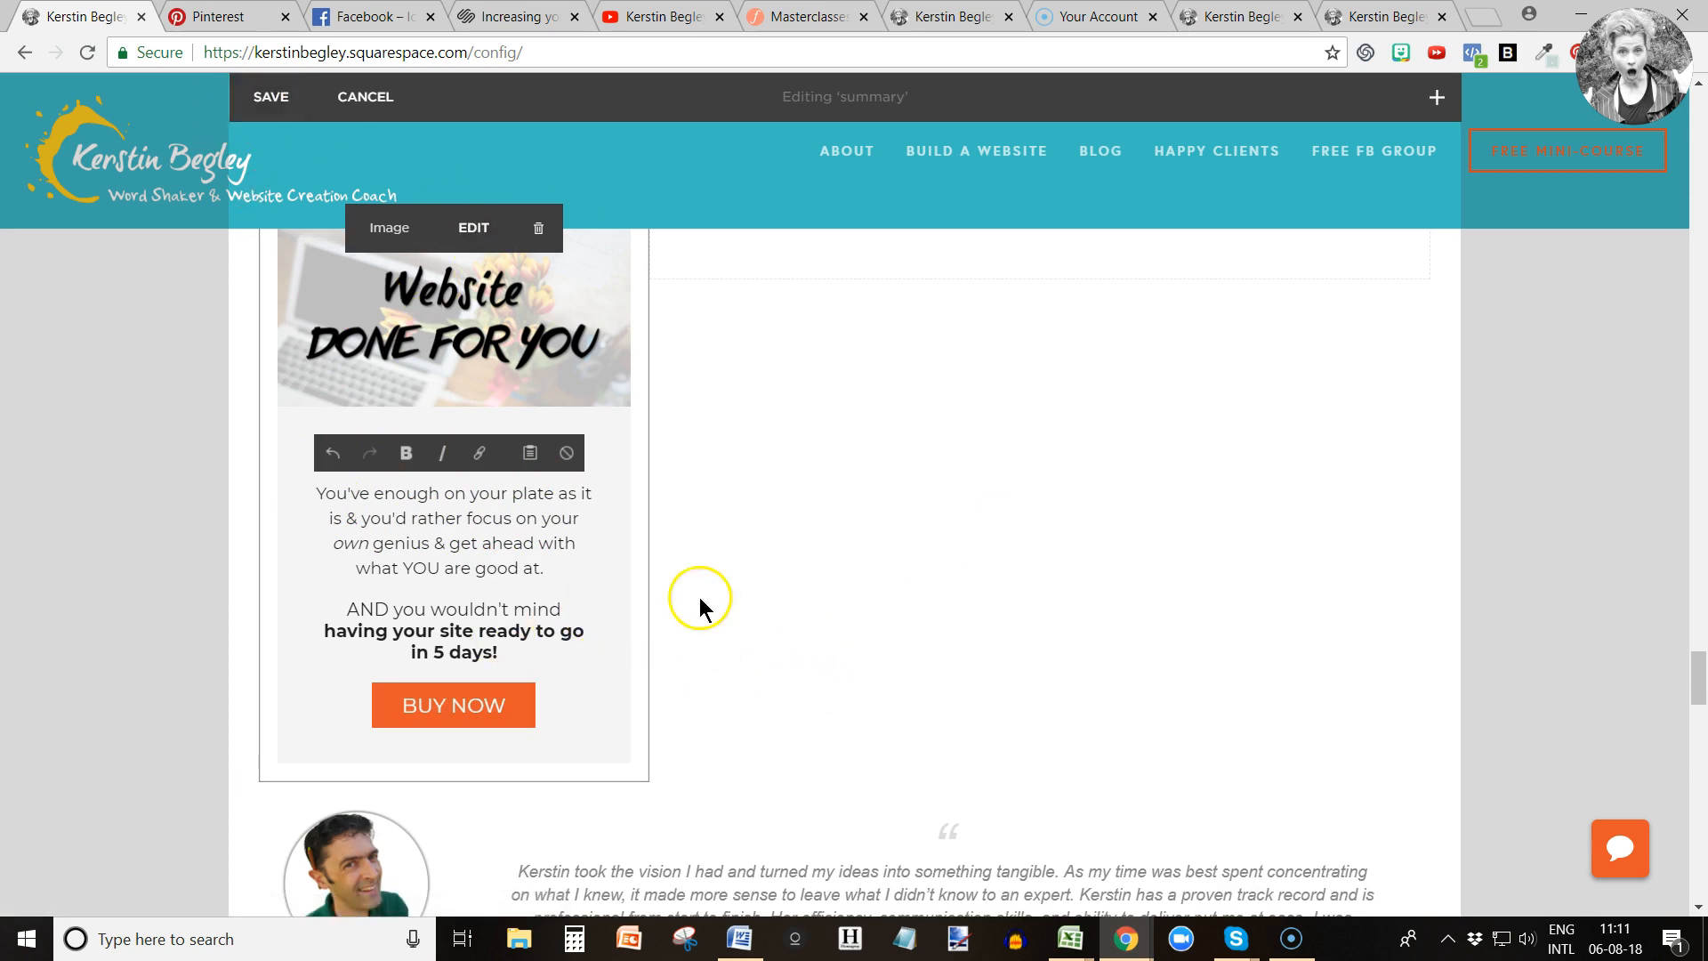
{"action": "left_click", "coordinate": [272, 103]}
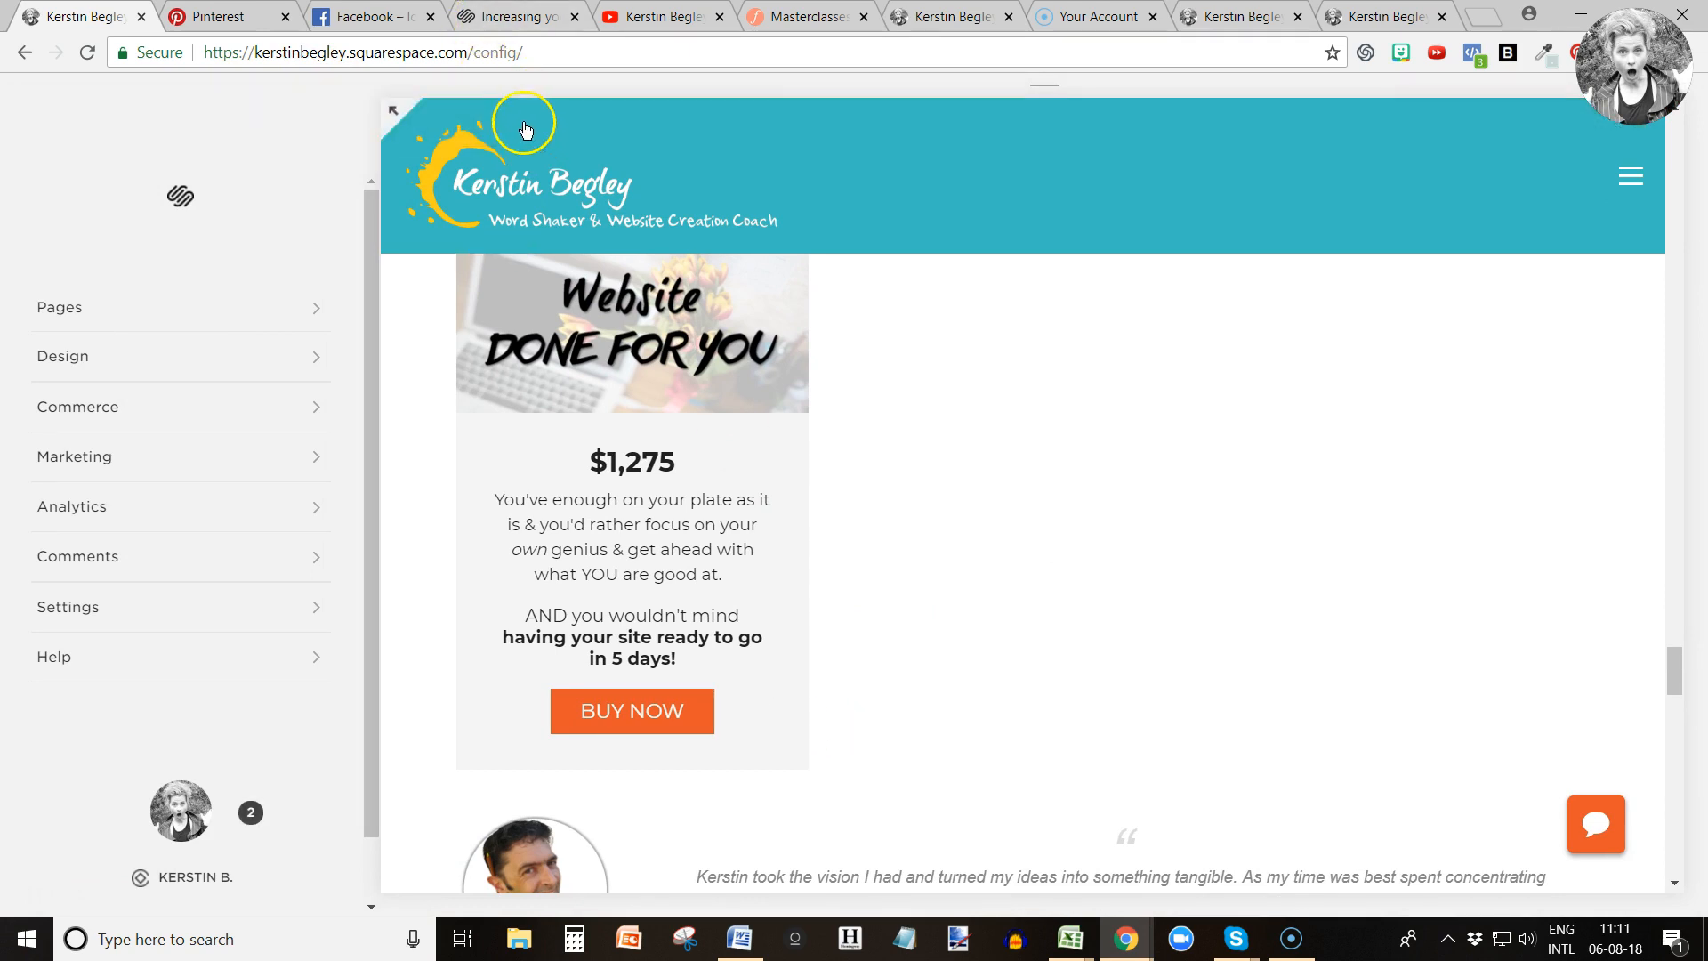
Reopen the page content for editing and add an image block below the spacer beside the Website Done For You card.
{"action": "left_click", "coordinate": [539, 140]}
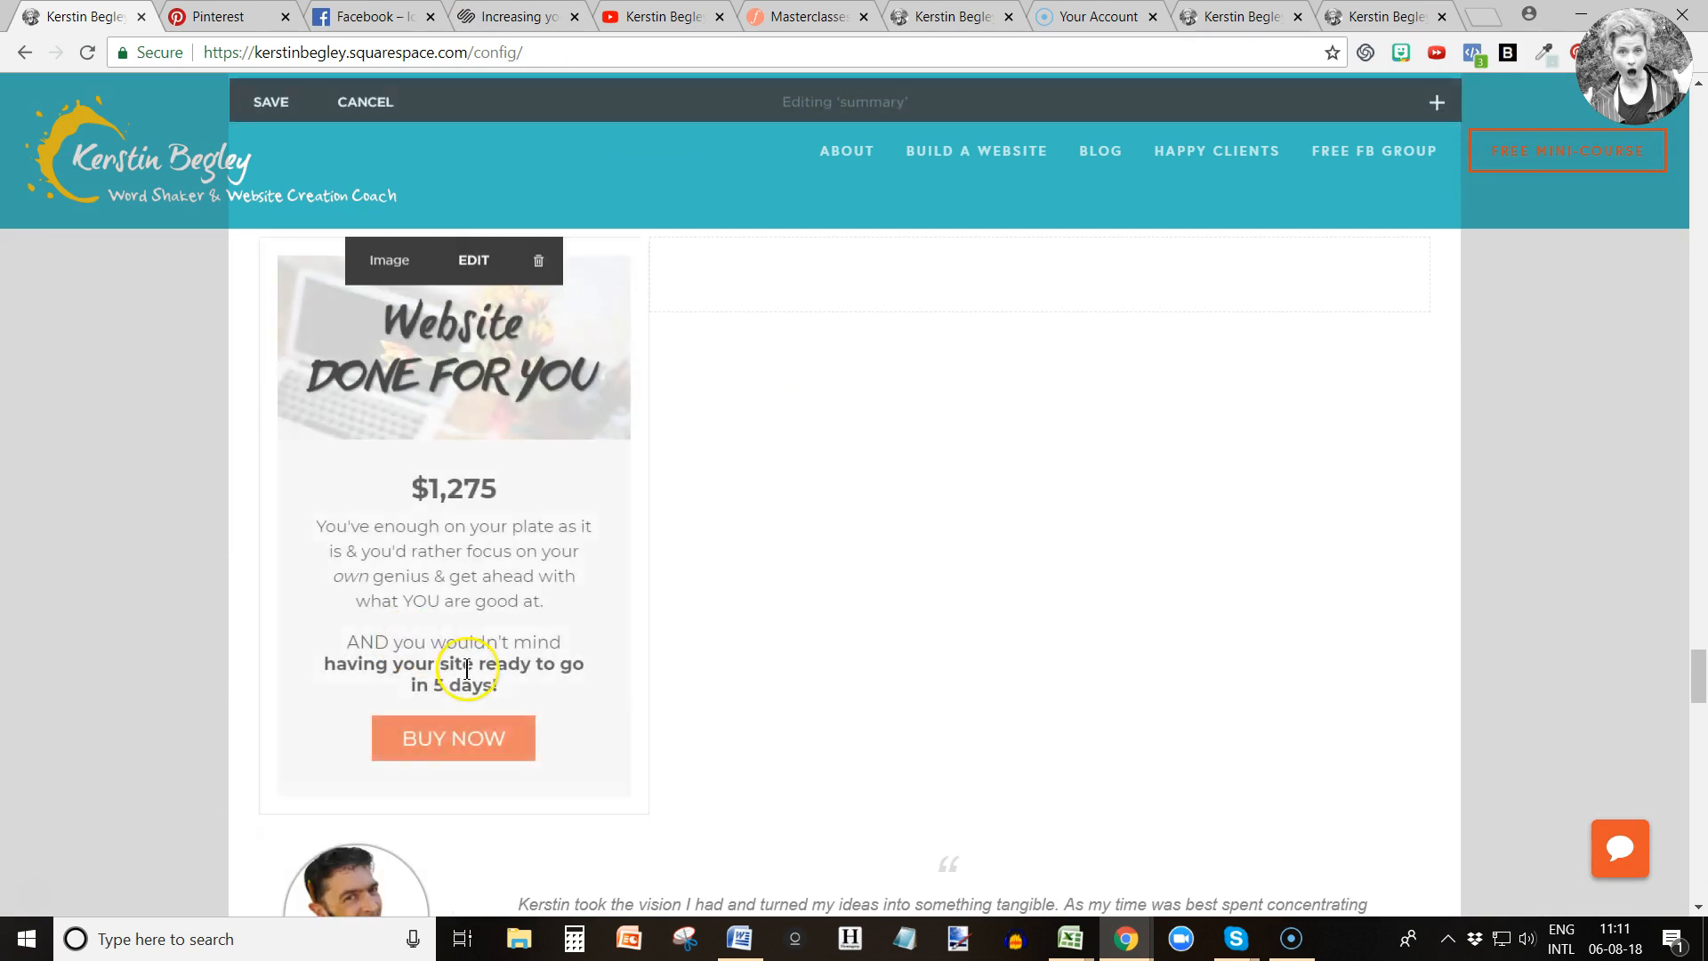
{"action": "scroll", "coordinate": [564, 709], "scroll_direction": "up", "scroll_amount": 2}
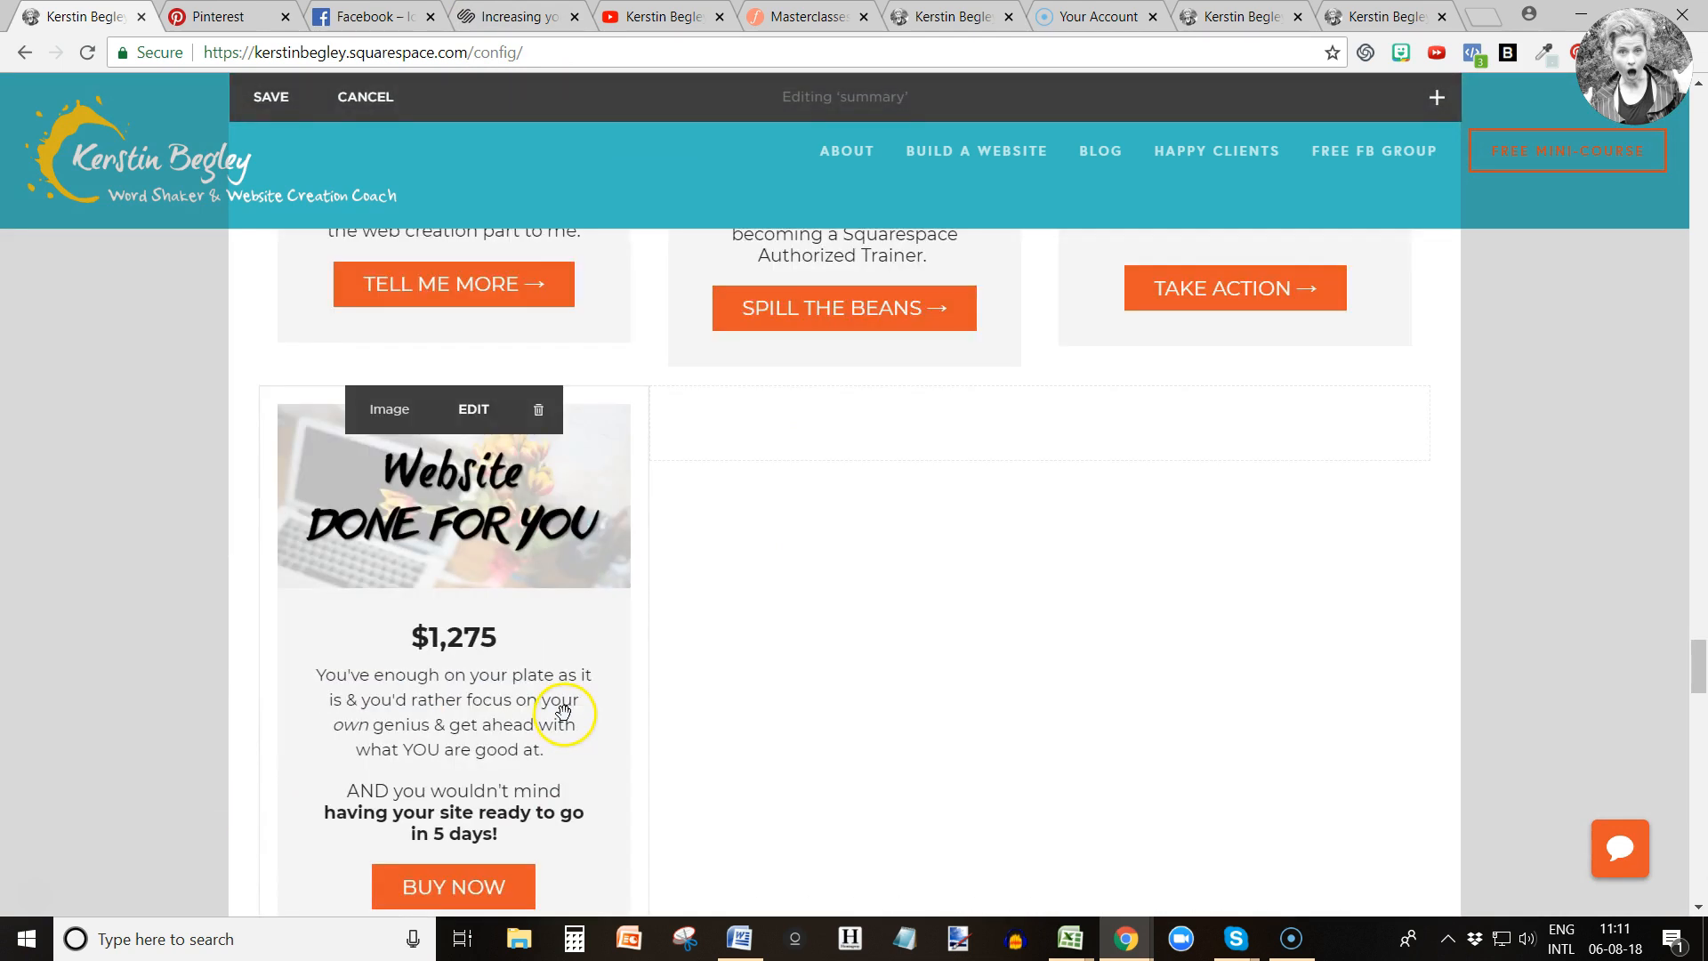
{"action": "scroll", "coordinate": [267, 747], "scroll_direction": "down", "scroll_amount": 2}
{"action": "scroll", "coordinate": [373, 716], "scroll_direction": "up", "scroll_amount": 2}
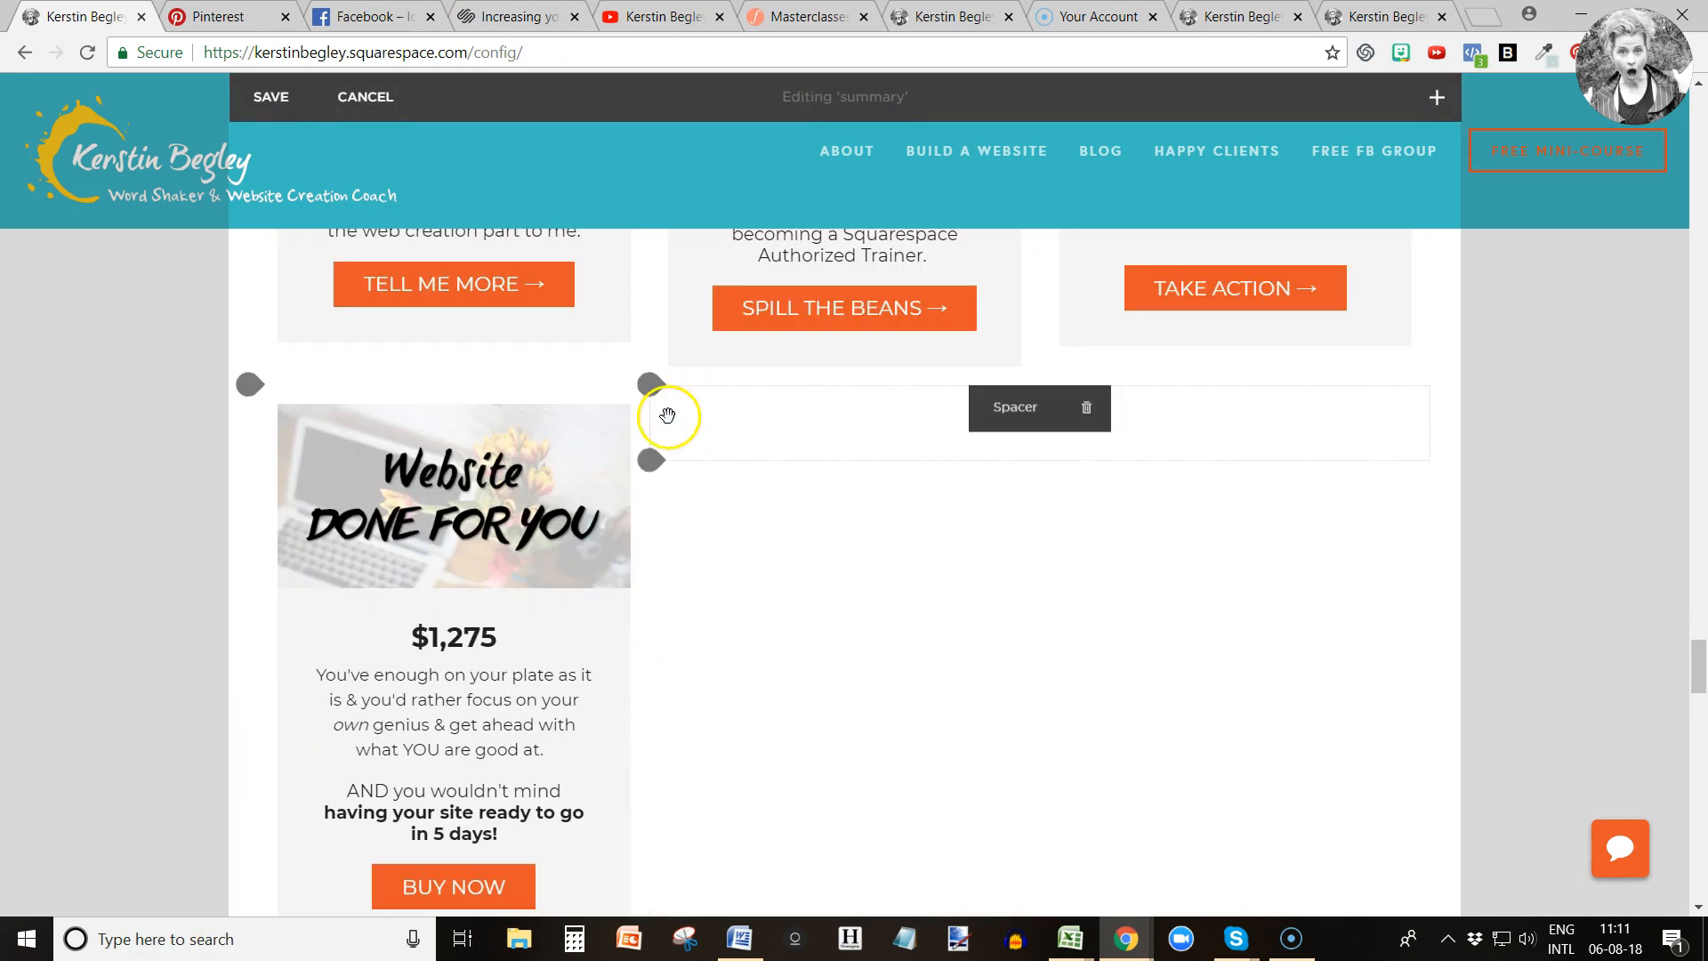
{"action": "left_click", "coordinate": [650, 460]}
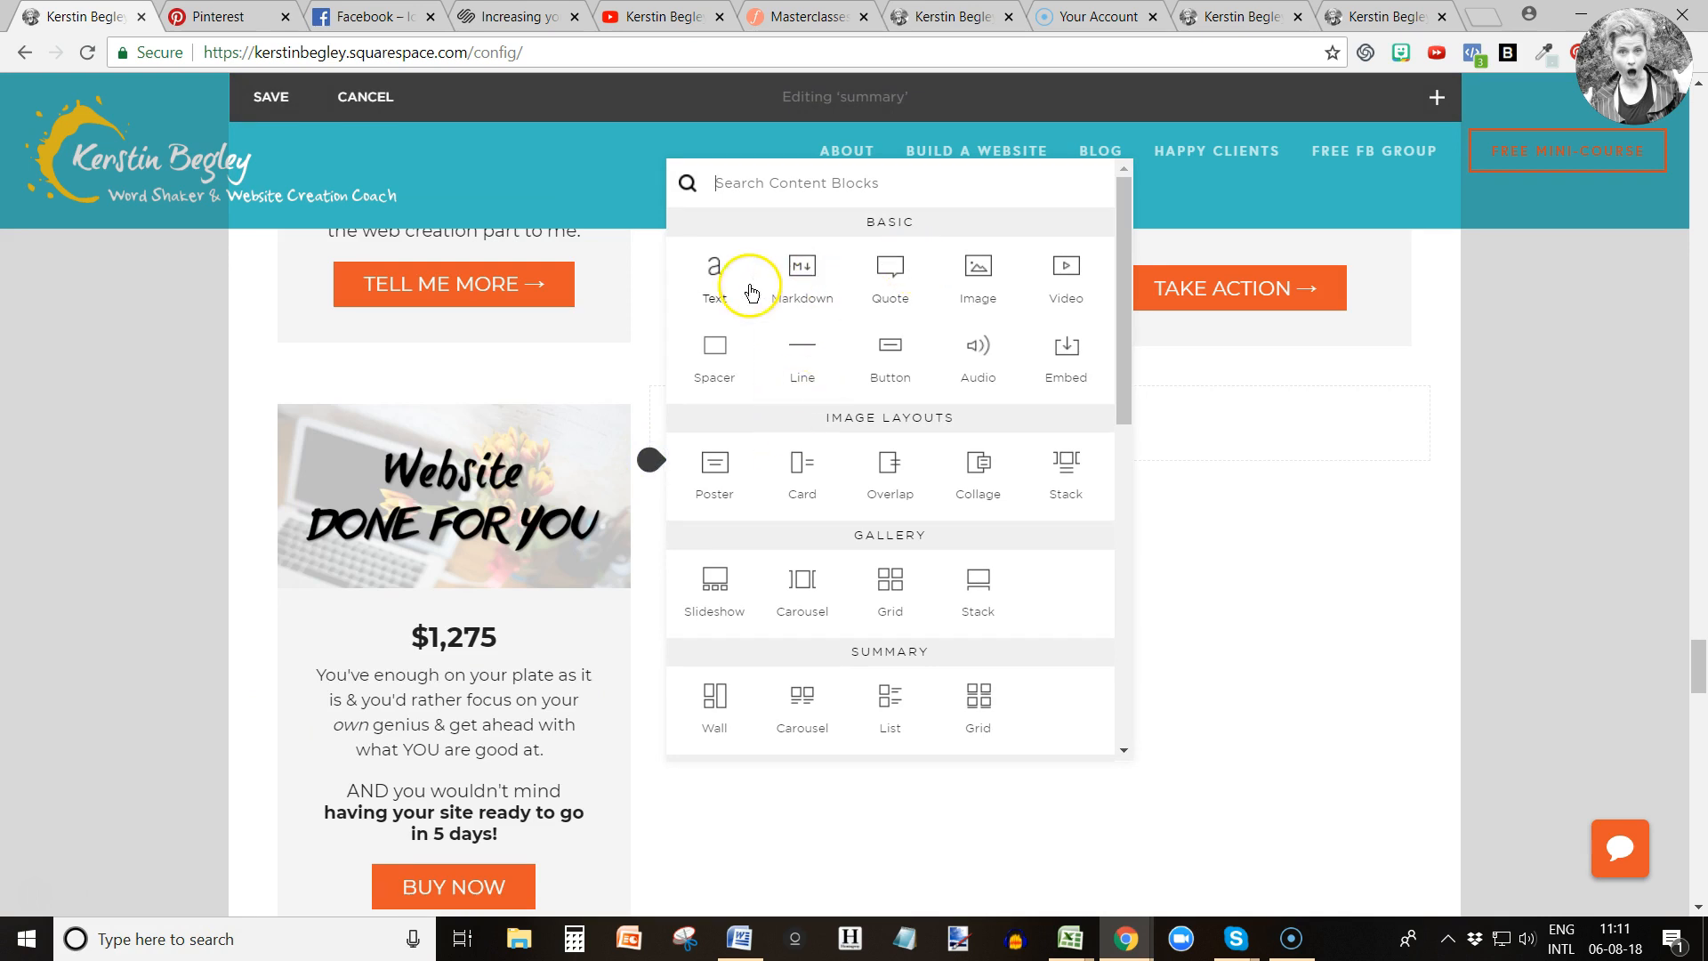
{"action": "left_click", "coordinate": [977, 294]}
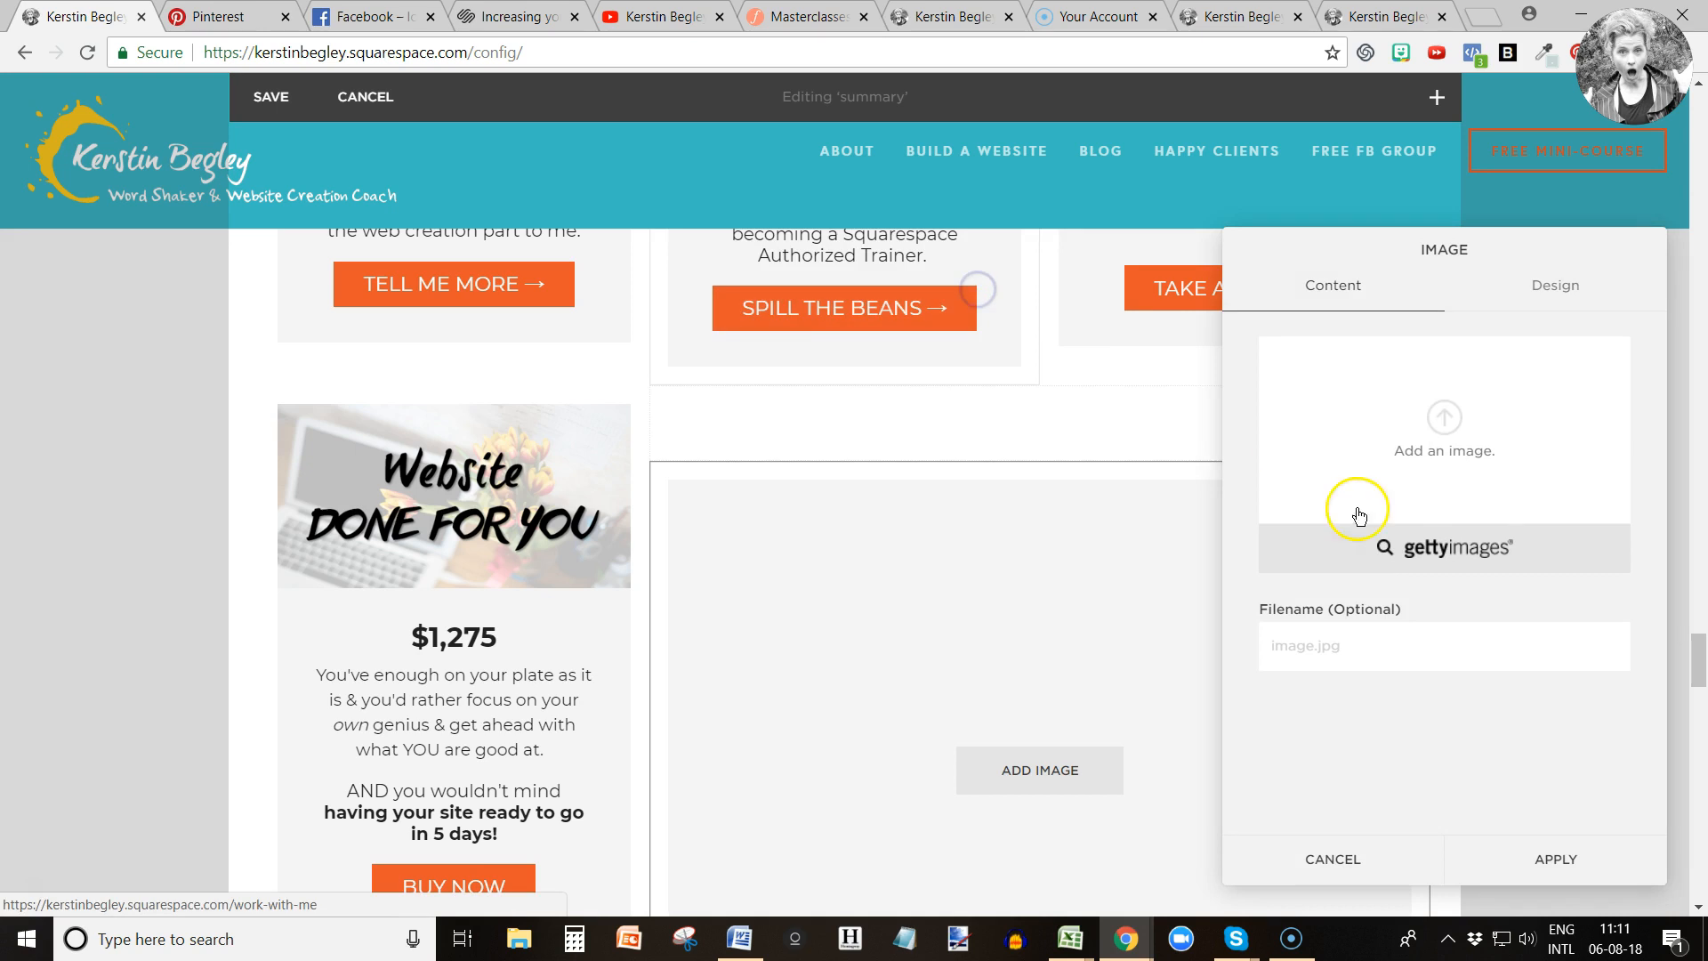
Upload the "one on one v3" picture from the Shop folder into the new image block.
{"action": "left_click", "coordinate": [1439, 427]}
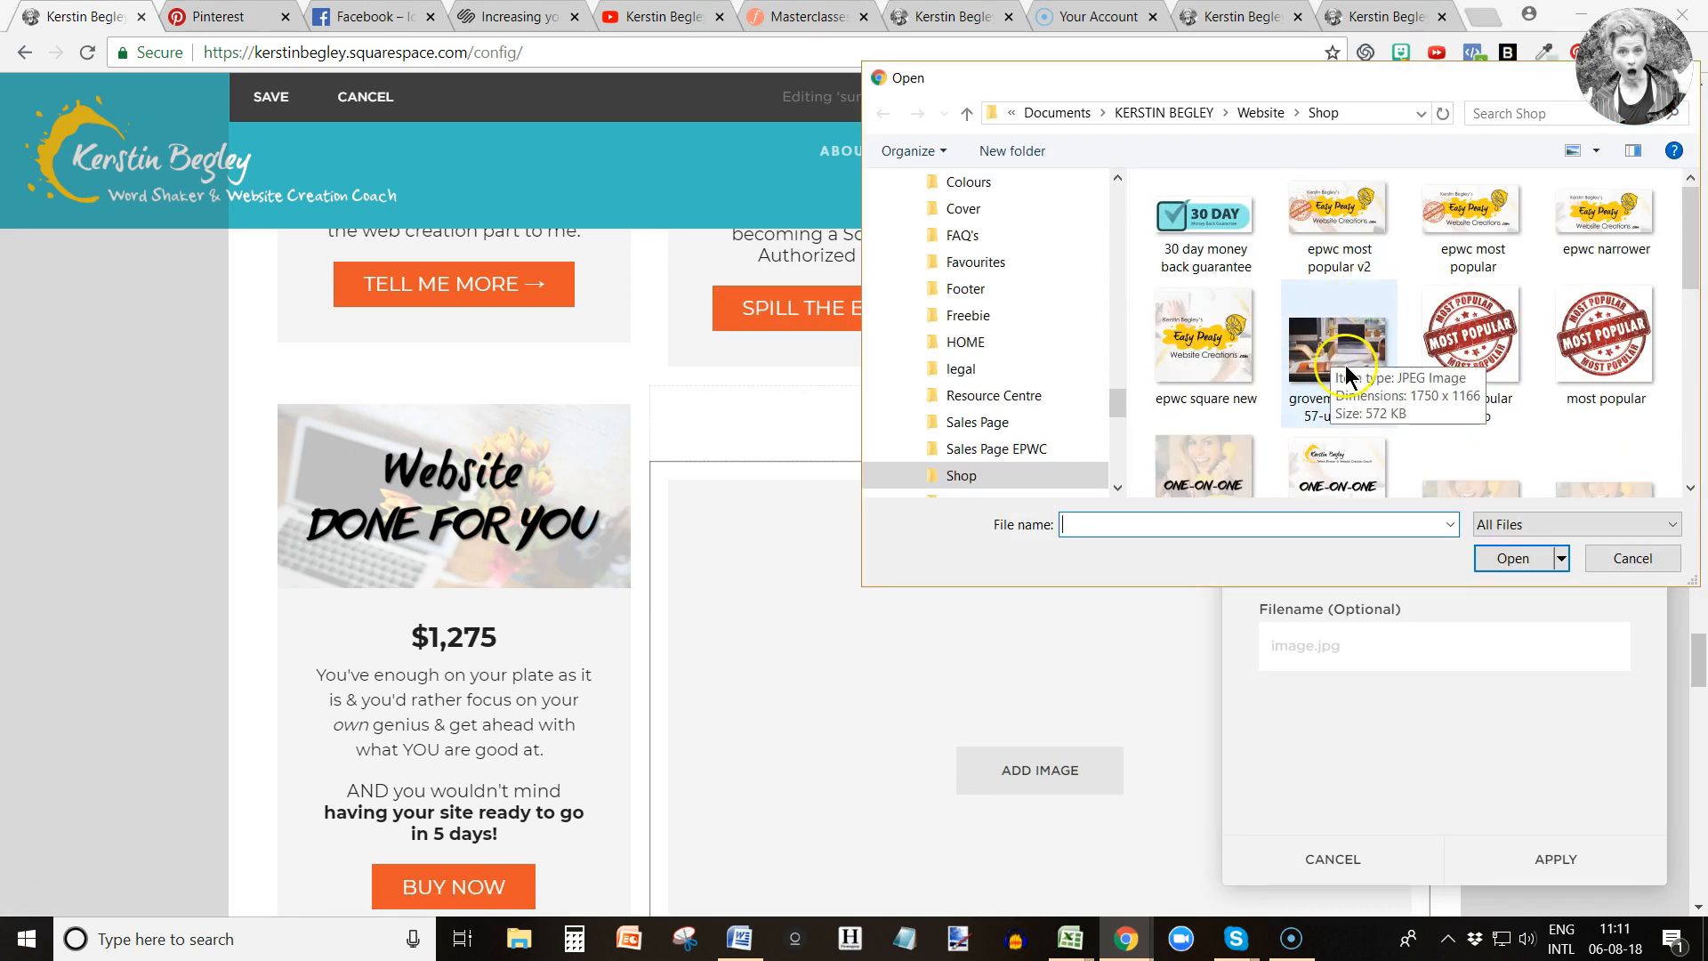
{"action": "scroll", "coordinate": [1423, 391], "scroll_direction": "down", "scroll_amount": 5}
{"action": "scroll", "coordinate": [1512, 427], "scroll_direction": "up", "scroll_amount": 2}
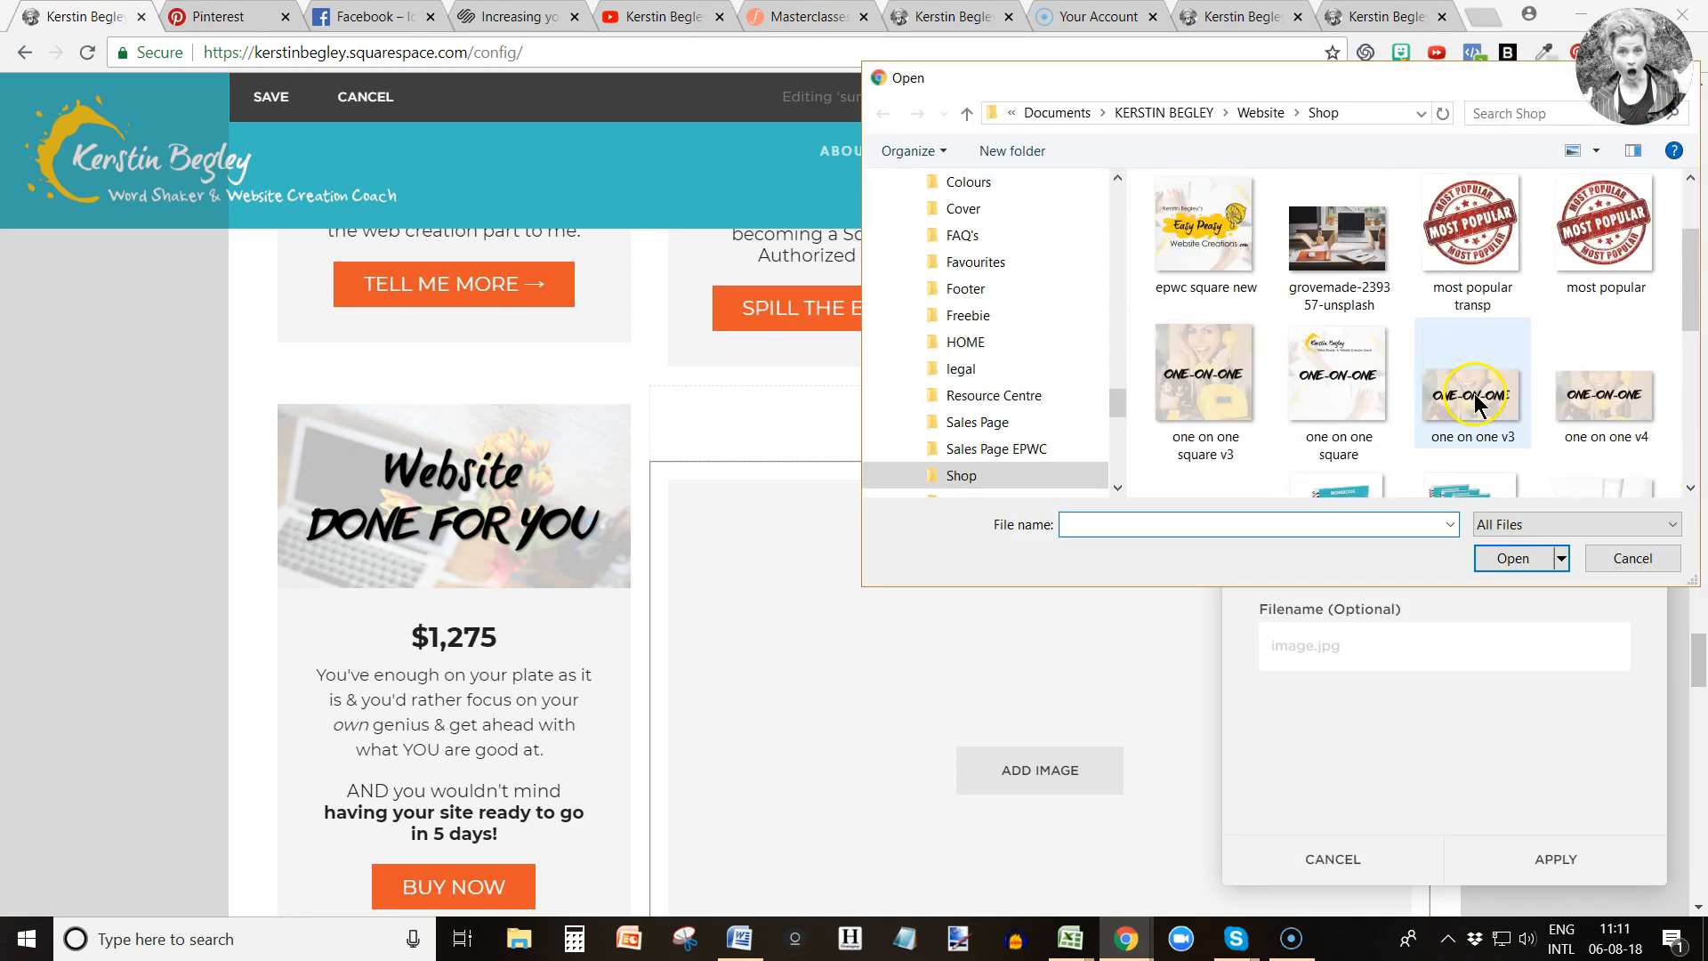
{"action": "scroll", "coordinate": [1477, 405], "scroll_direction": "up", "scroll_amount": 1}
{"action": "left_click", "coordinate": [1472, 399]}
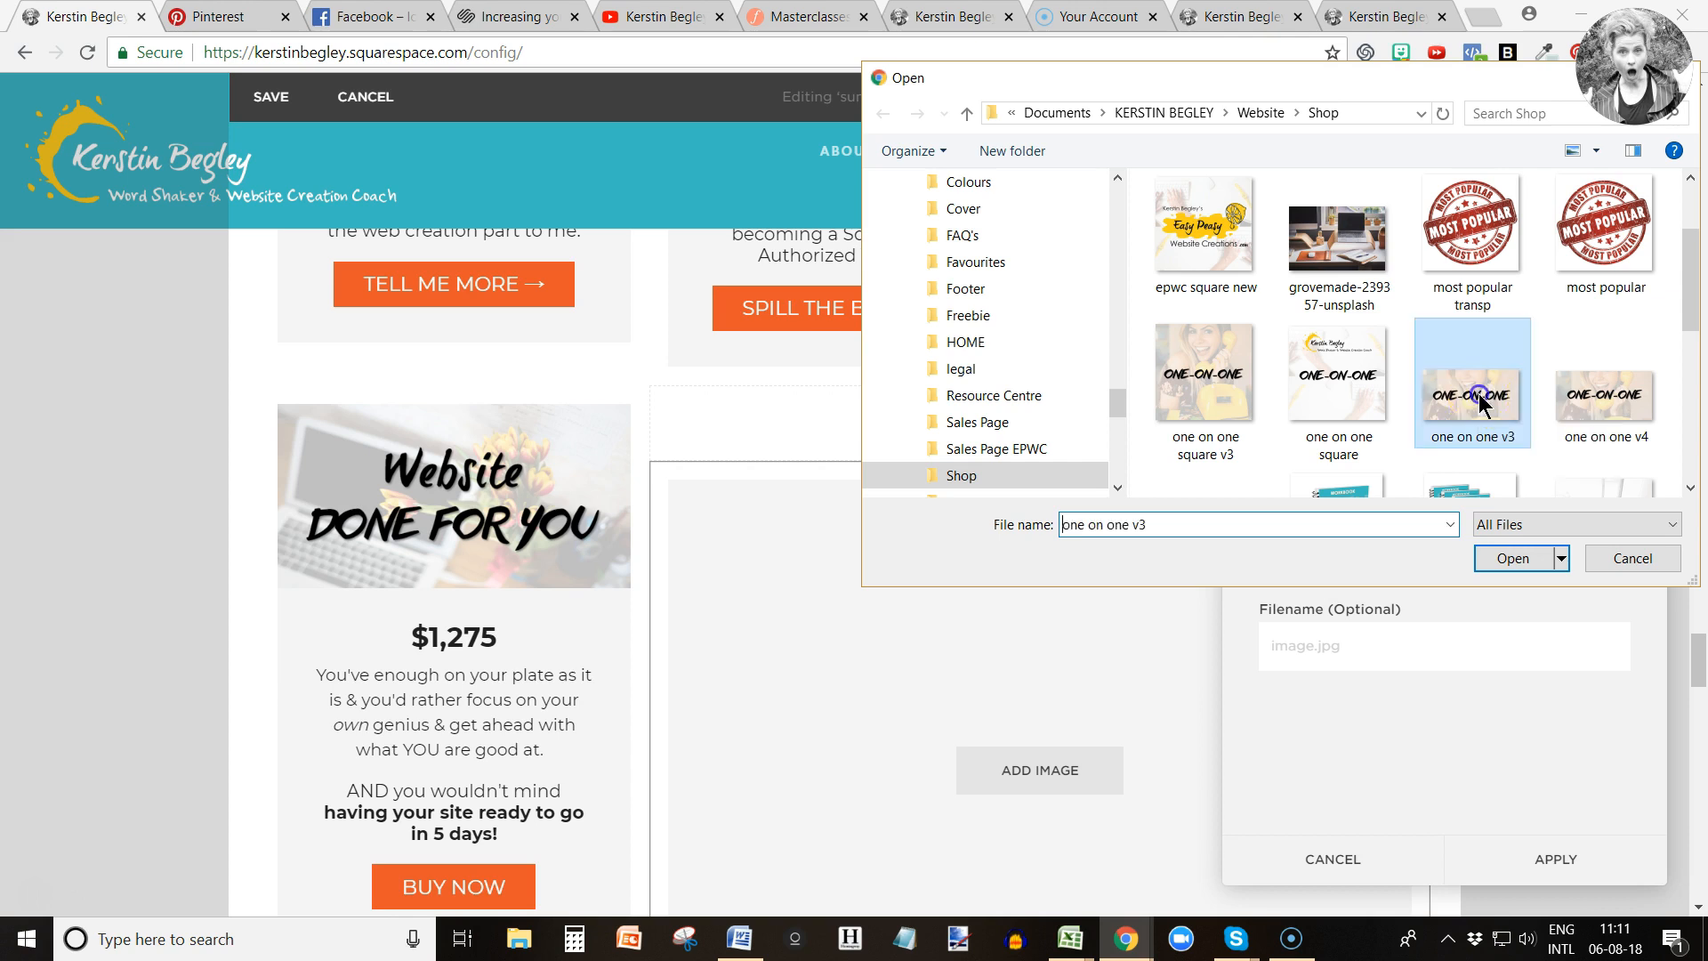
{"action": "left_click", "coordinate": [1514, 557]}
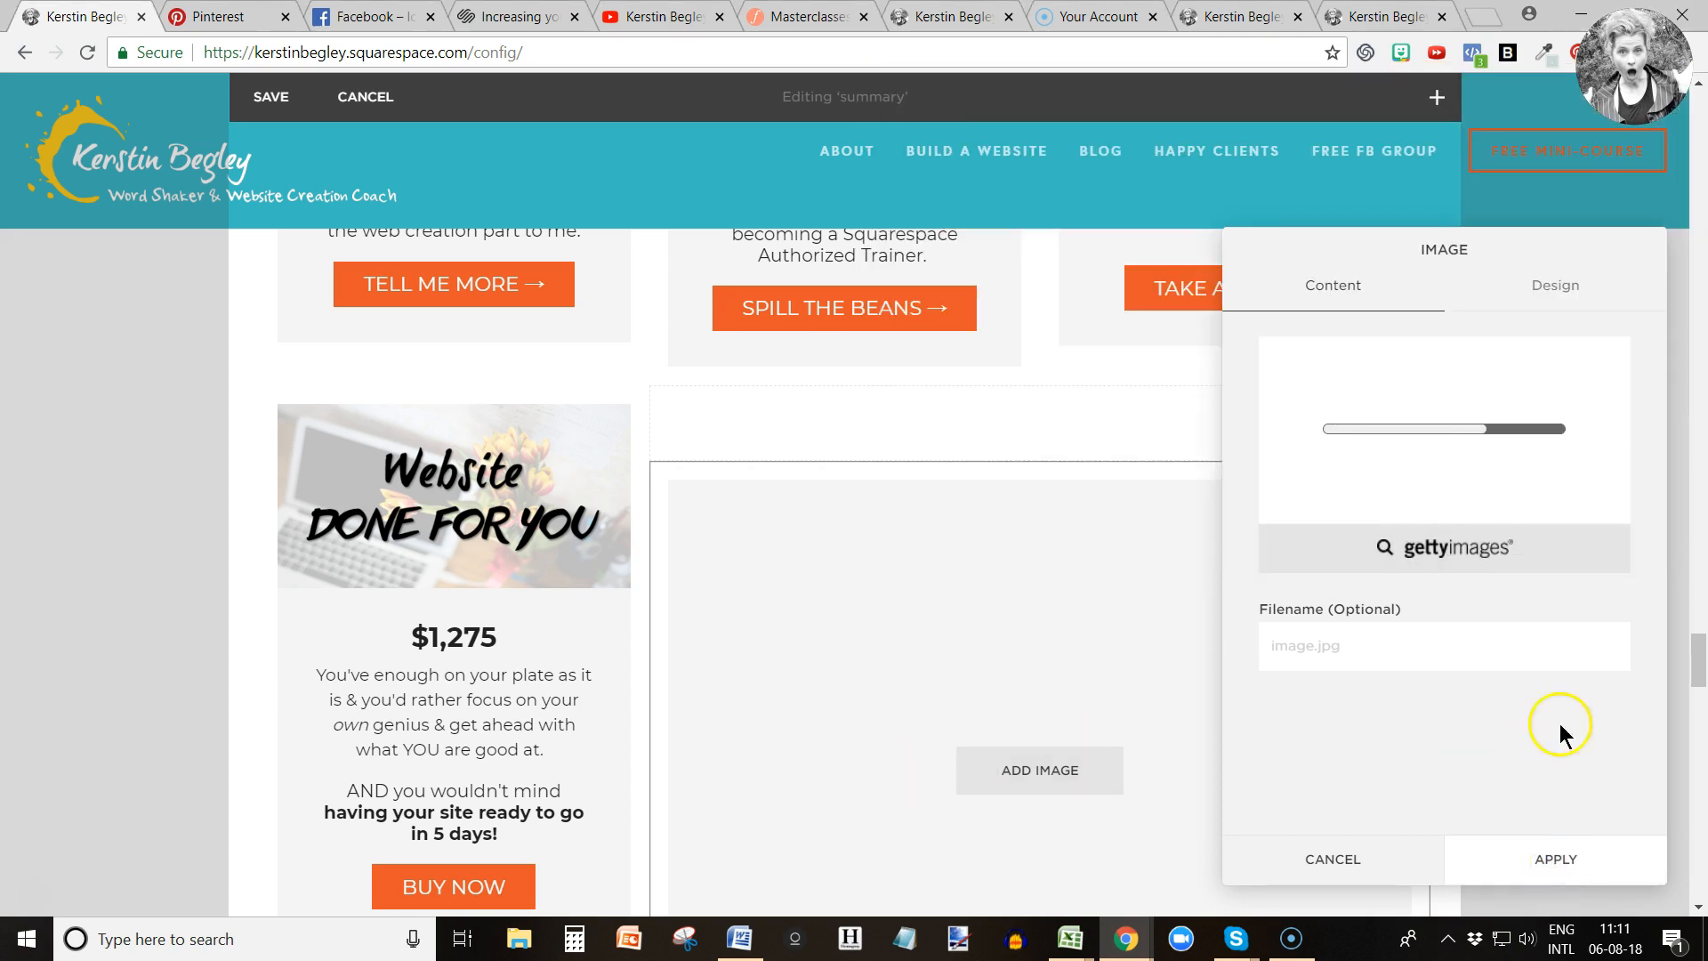
Open the One-on-One shop page from the live work-with-me page and copy its URL.
{"action": "left_click", "coordinate": [1388, 16]}
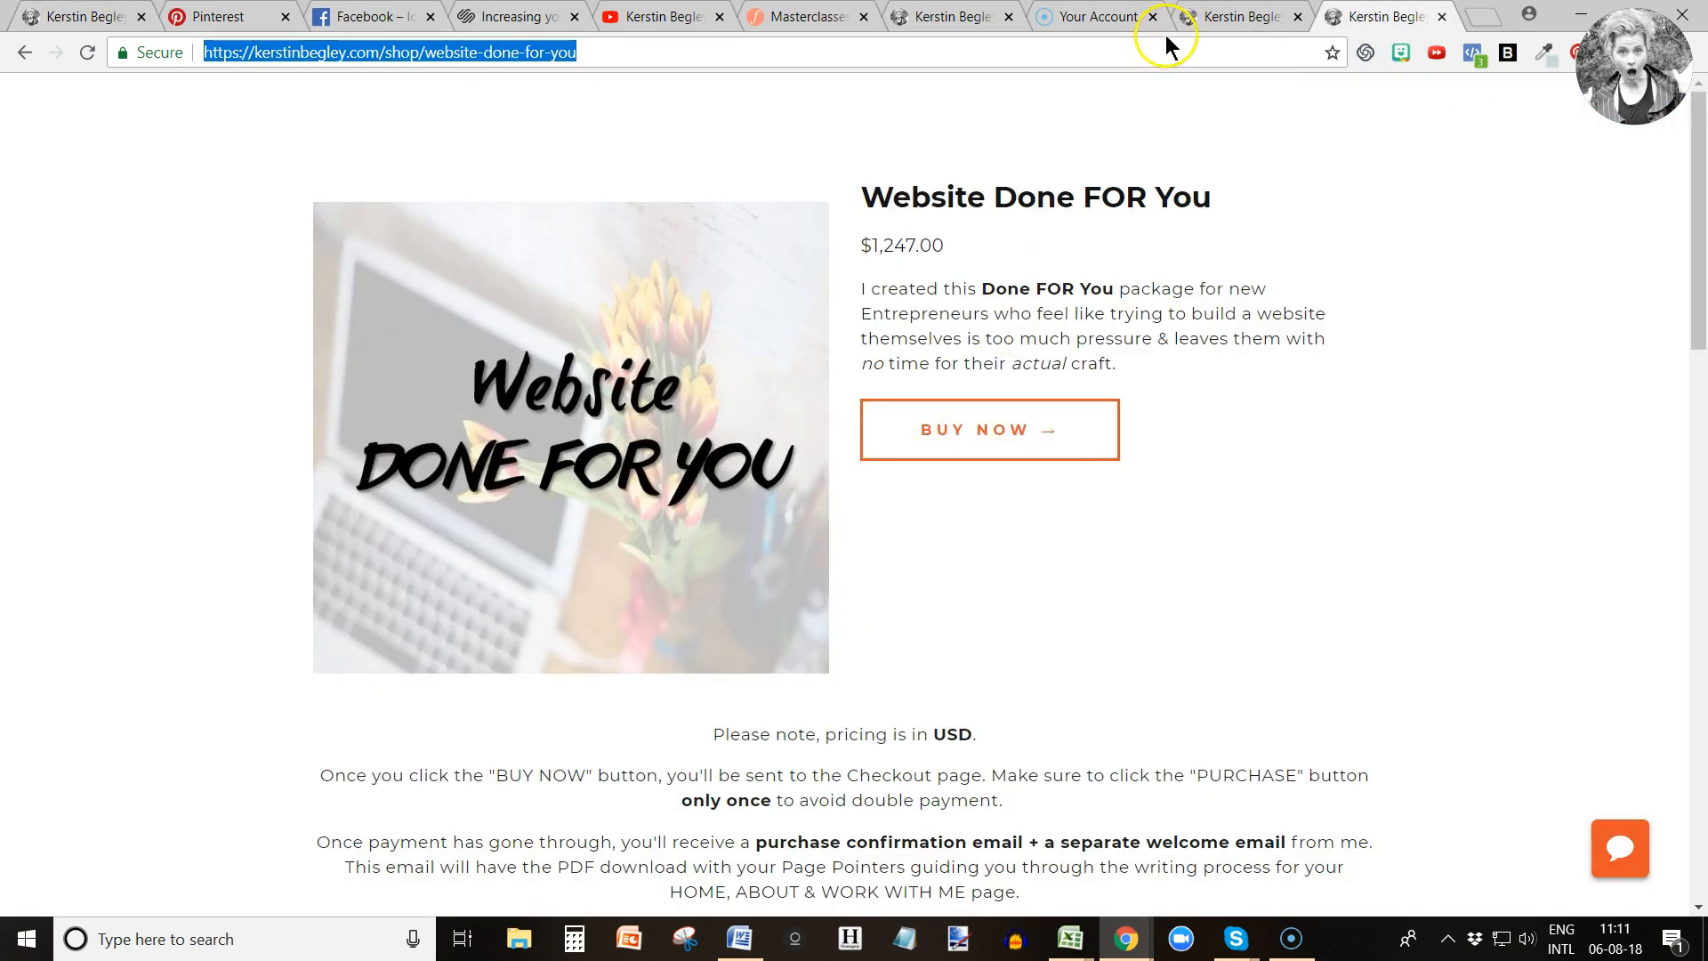
{"action": "left_click", "coordinate": [1237, 16]}
{"action": "scroll", "coordinate": [623, 617], "scroll_direction": "down", "scroll_amount": 8}
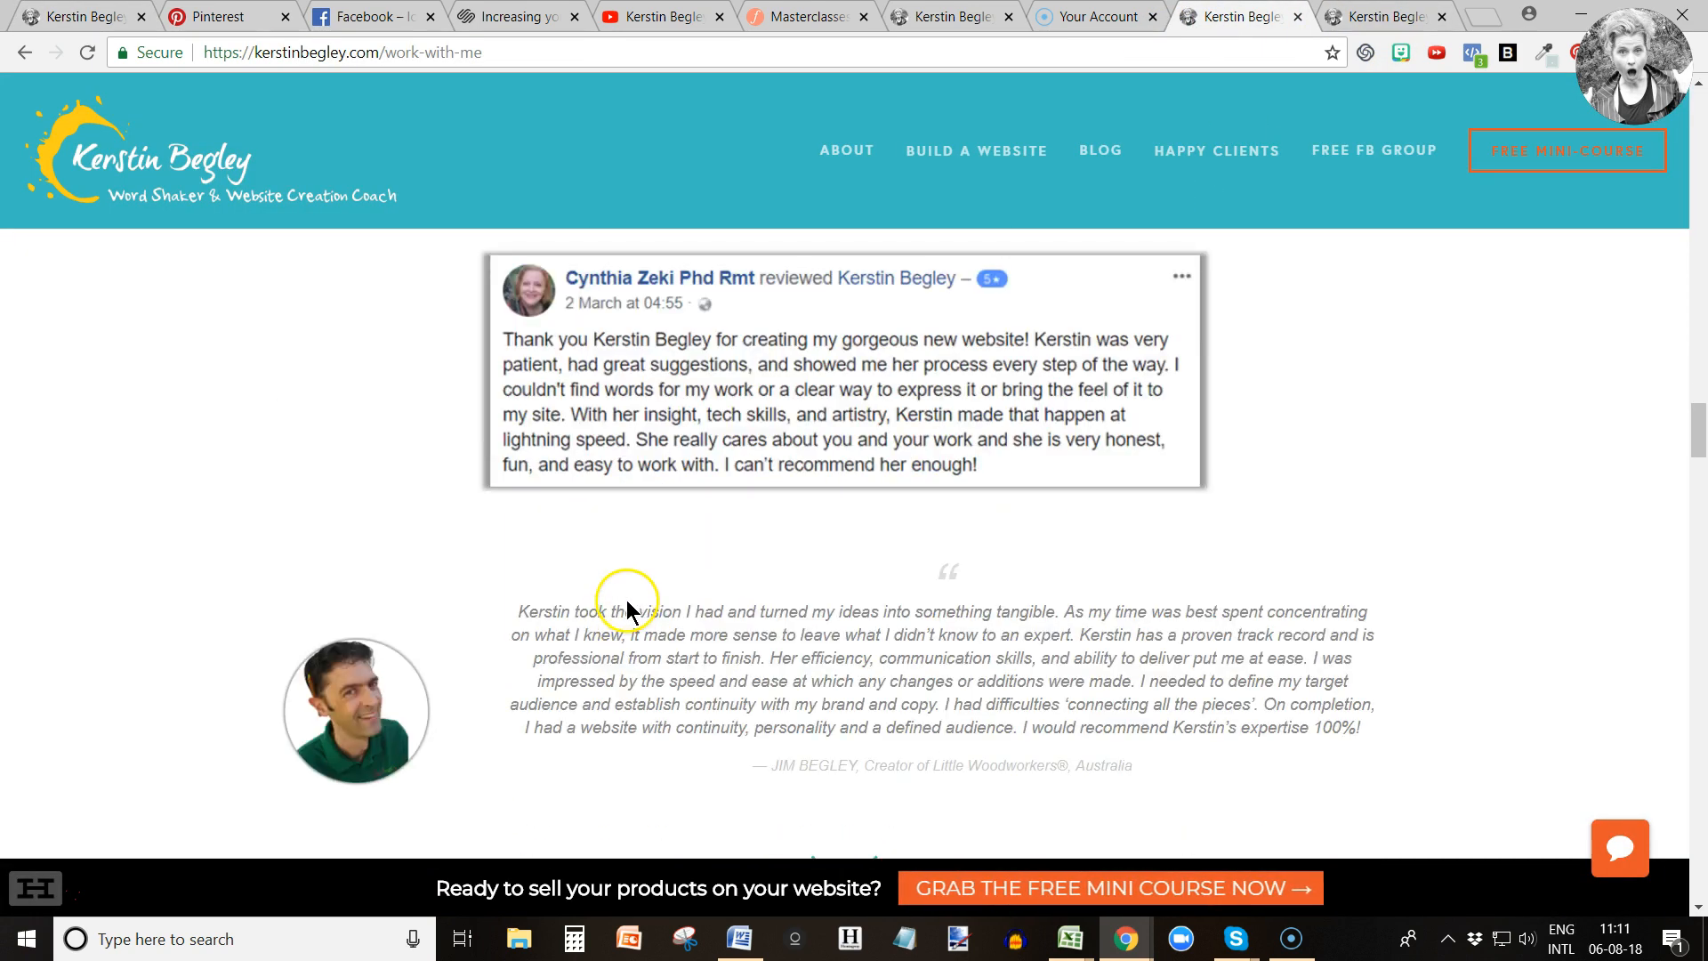
{"action": "scroll", "coordinate": [627, 609], "scroll_direction": "down", "scroll_amount": 4}
{"action": "left_click_drag", "start_coordinate": [1699, 427], "coordinate": [1699, 540]}
{"action": "left_click", "coordinate": [1058, 687]}
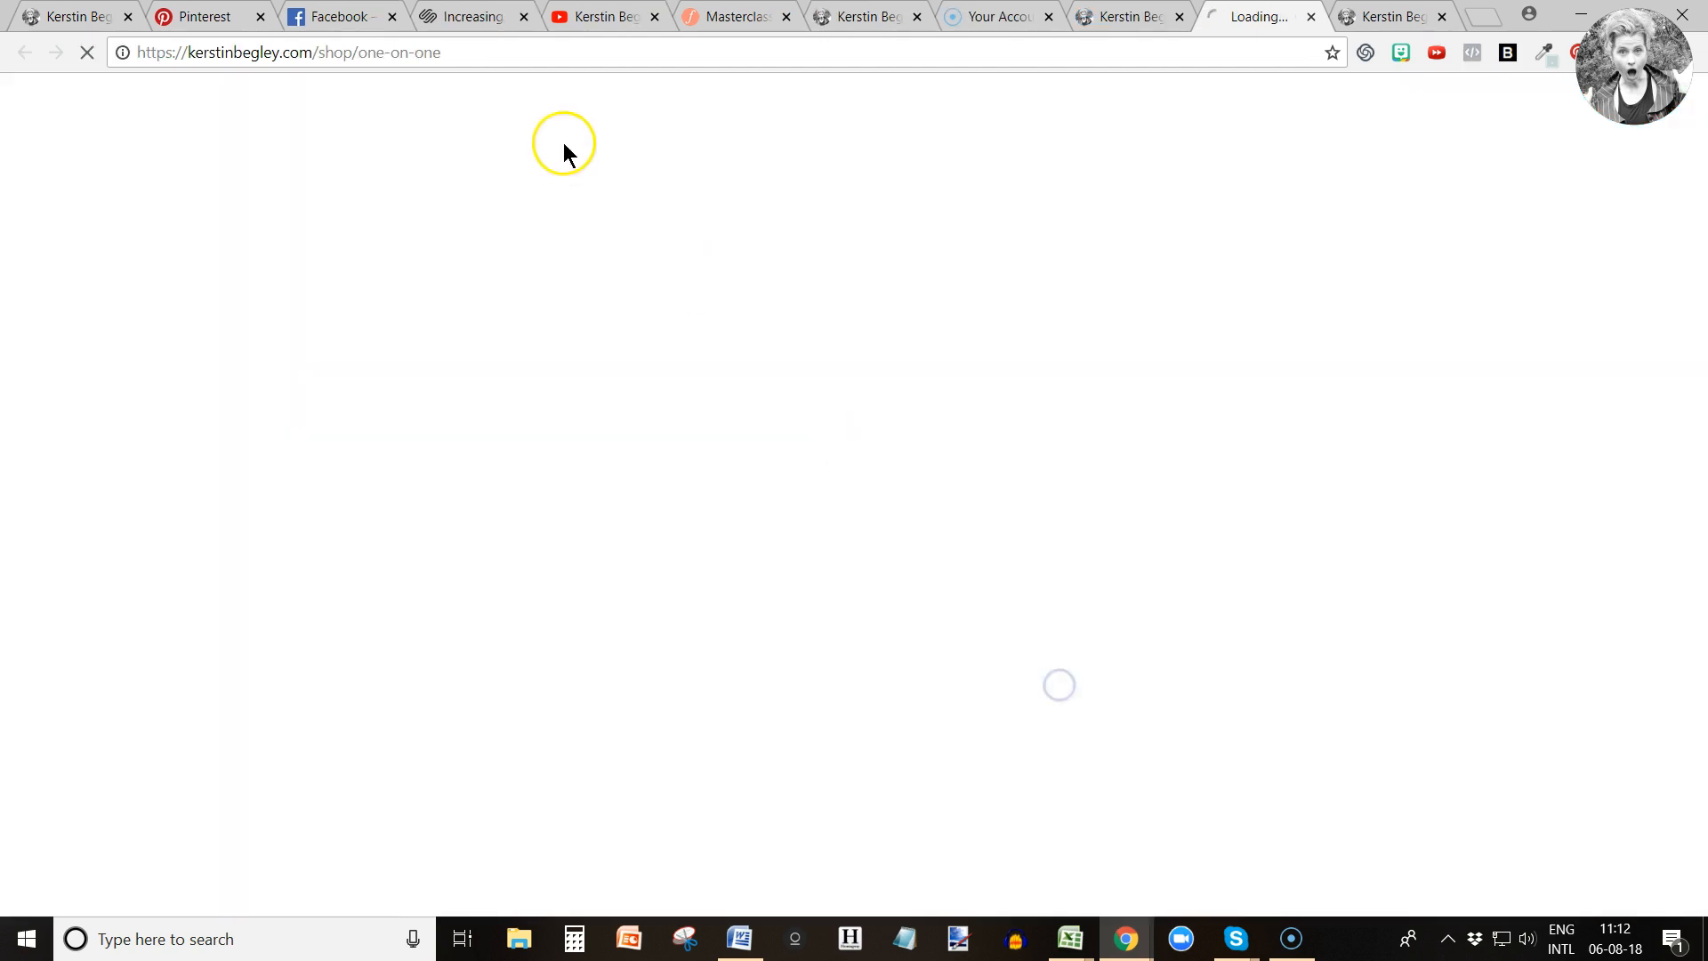
{"action": "left_click", "coordinate": [514, 56]}
{"action": "key", "text": "ctrl+c"}
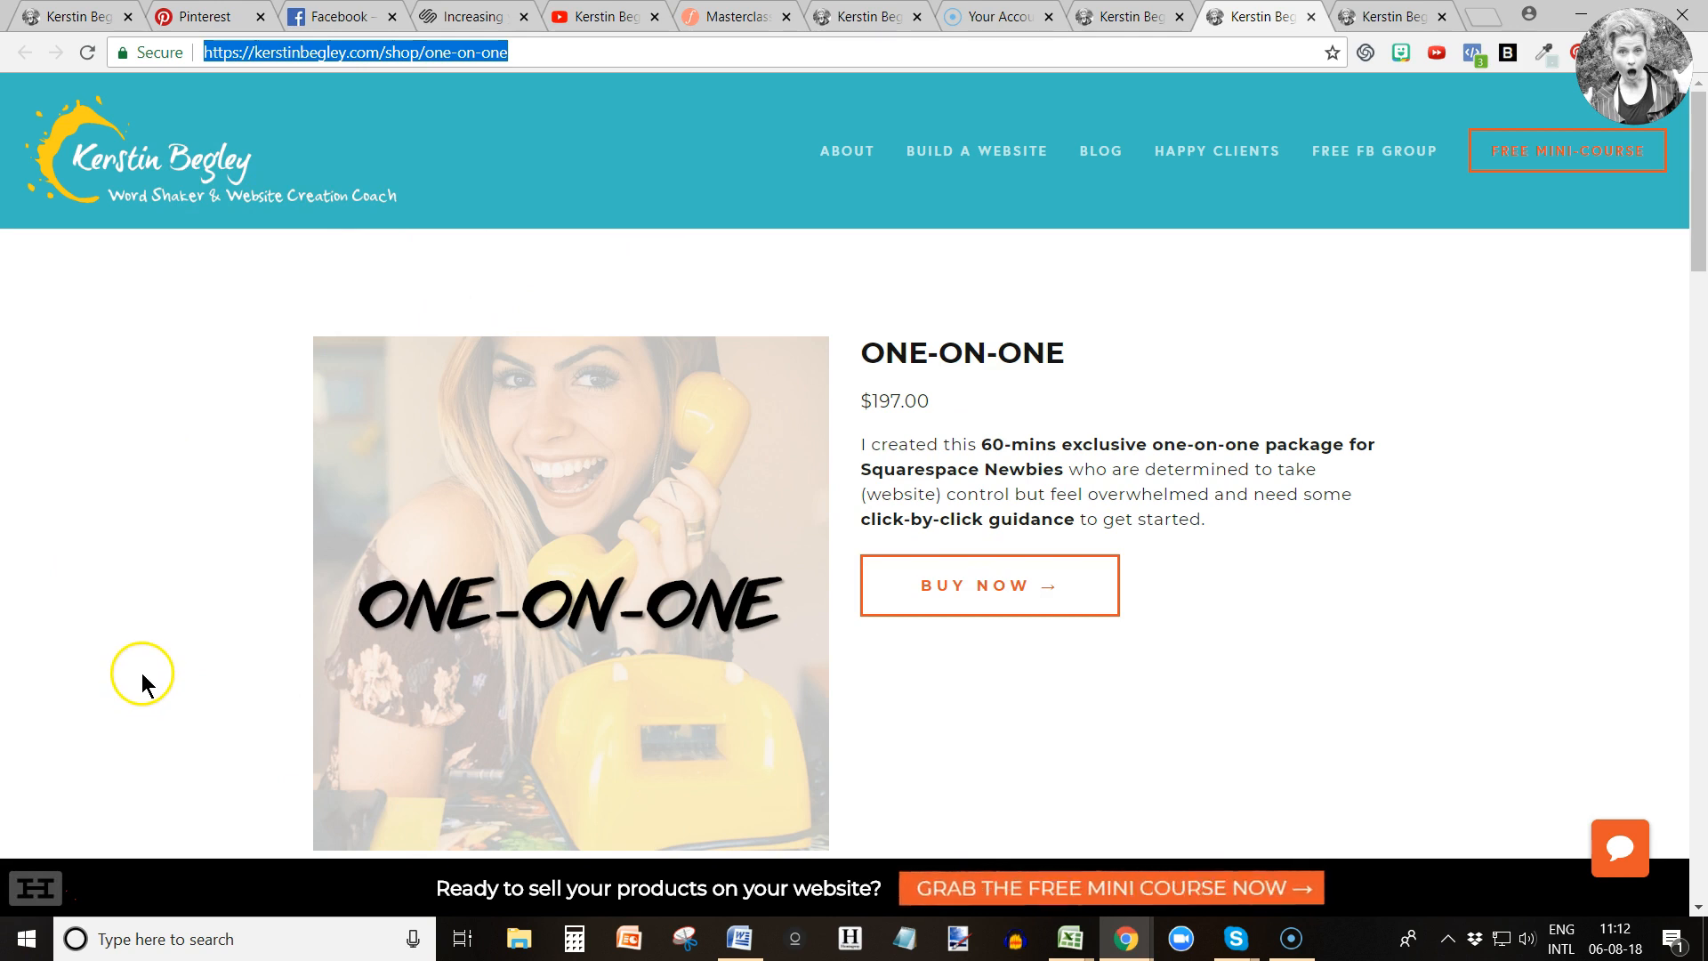
Return to the page editor, set the One-on-One image's design to Stack and its image link to Button.
{"action": "left_click", "coordinate": [75, 16]}
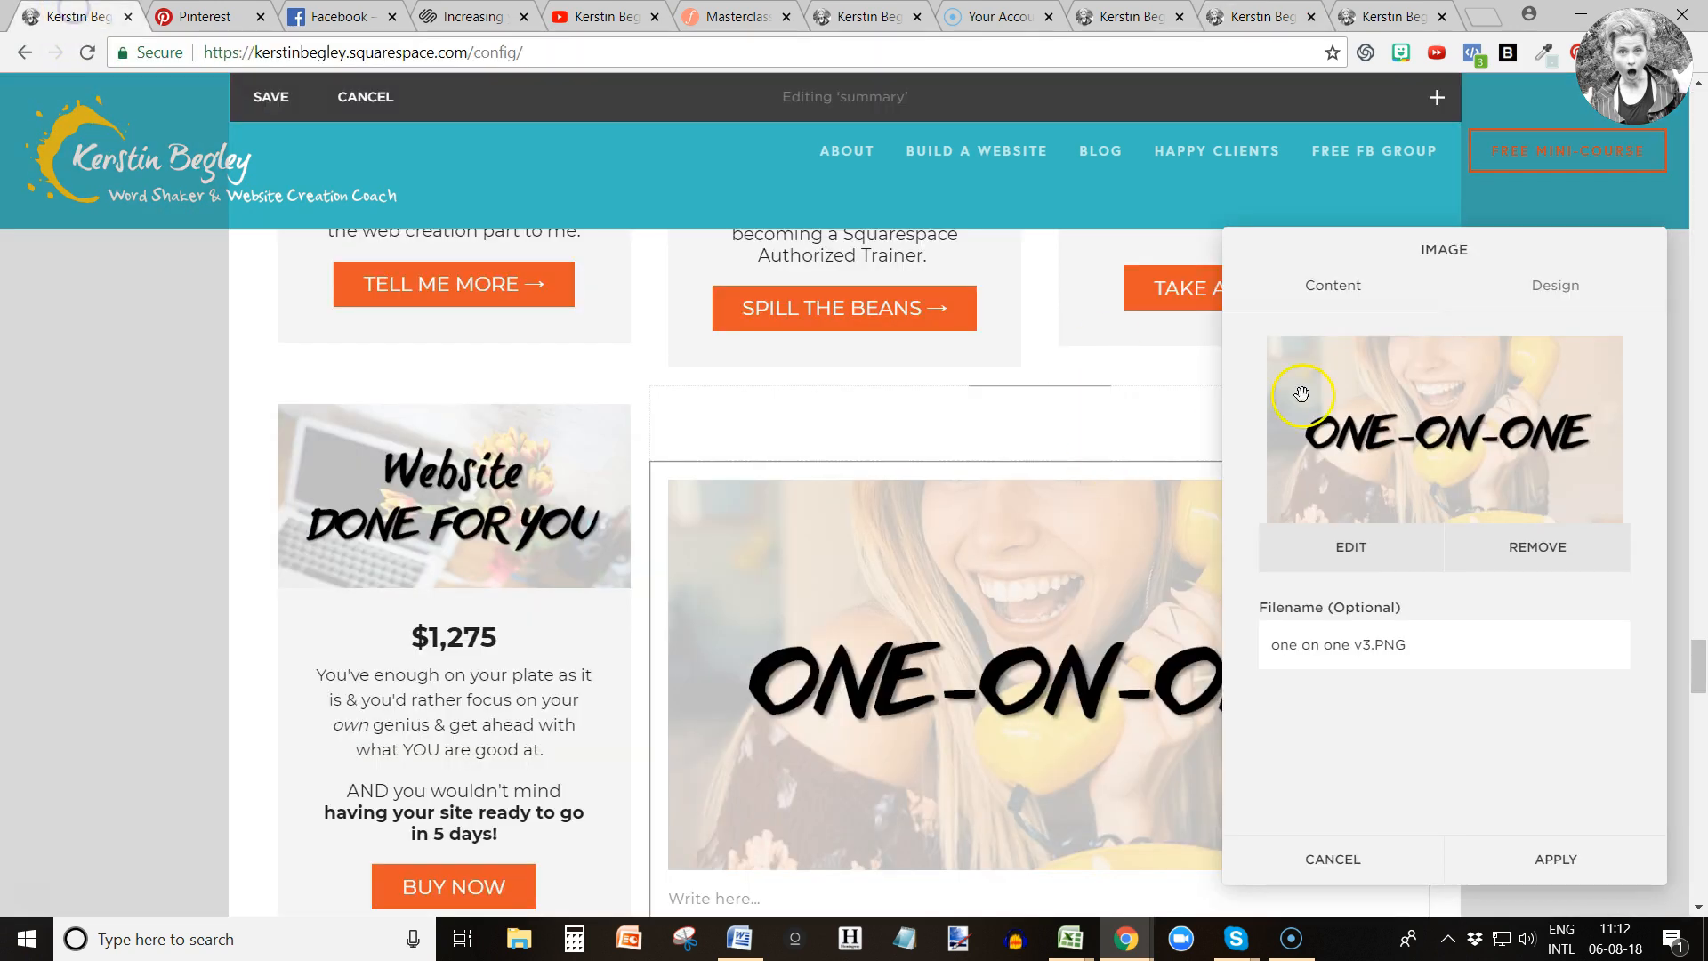
{"action": "left_click", "coordinate": [1556, 290]}
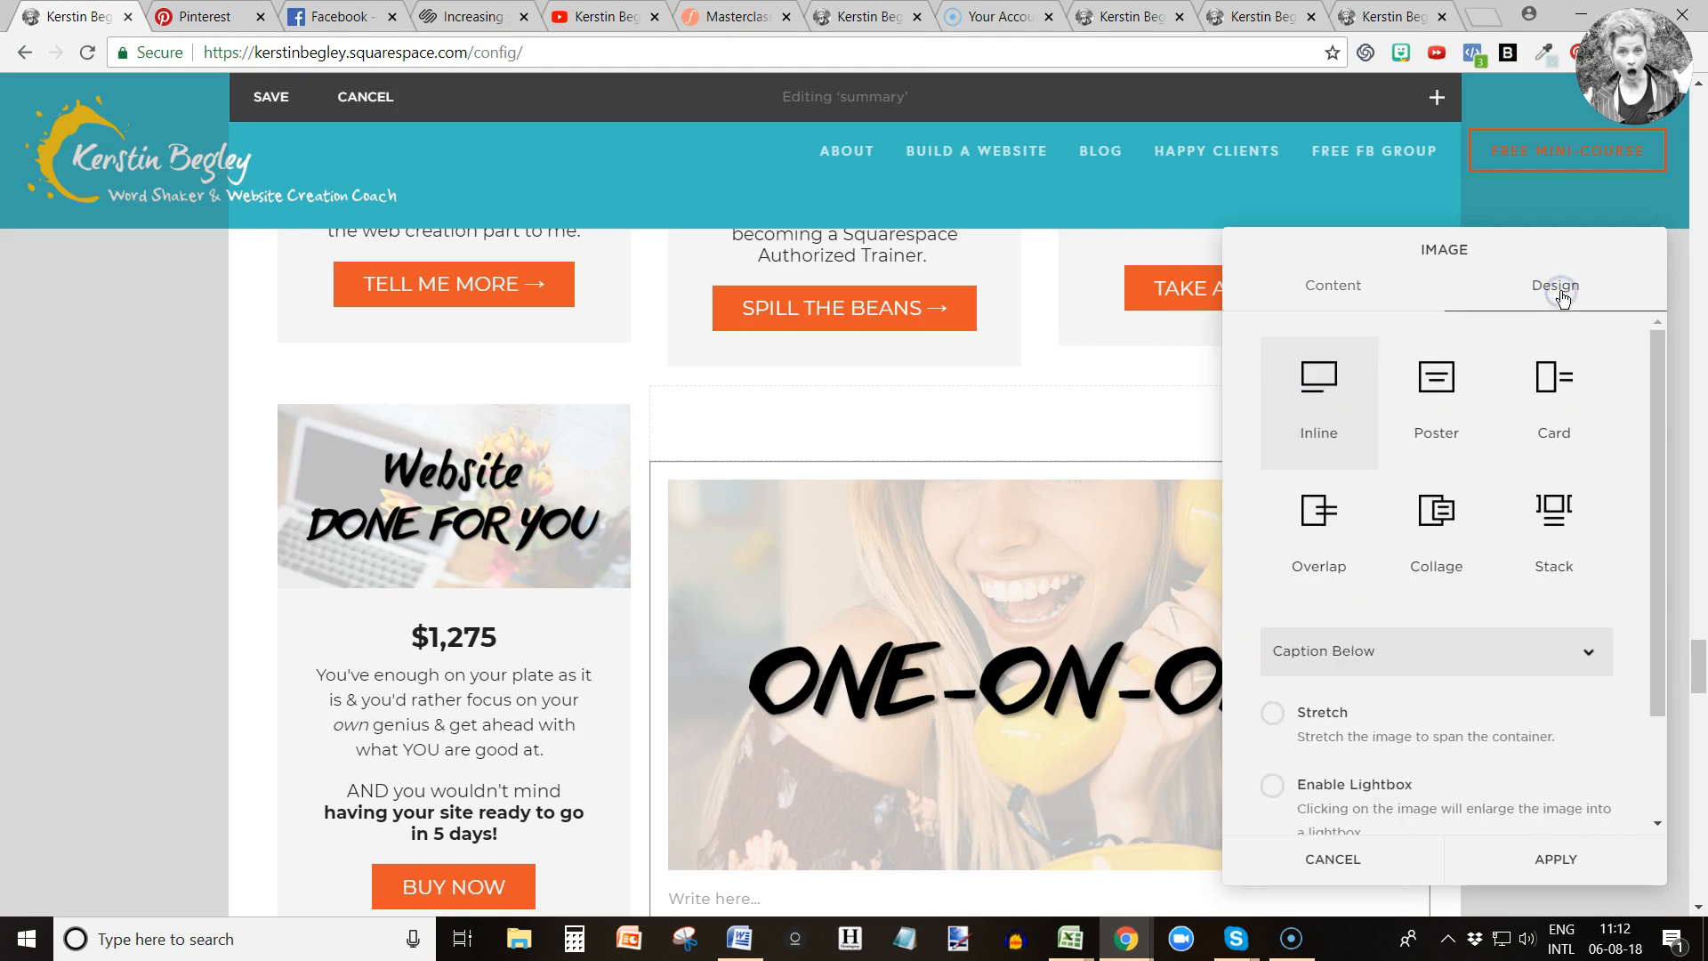
{"action": "left_click", "coordinate": [1553, 554]}
{"action": "left_click", "coordinate": [1331, 680]}
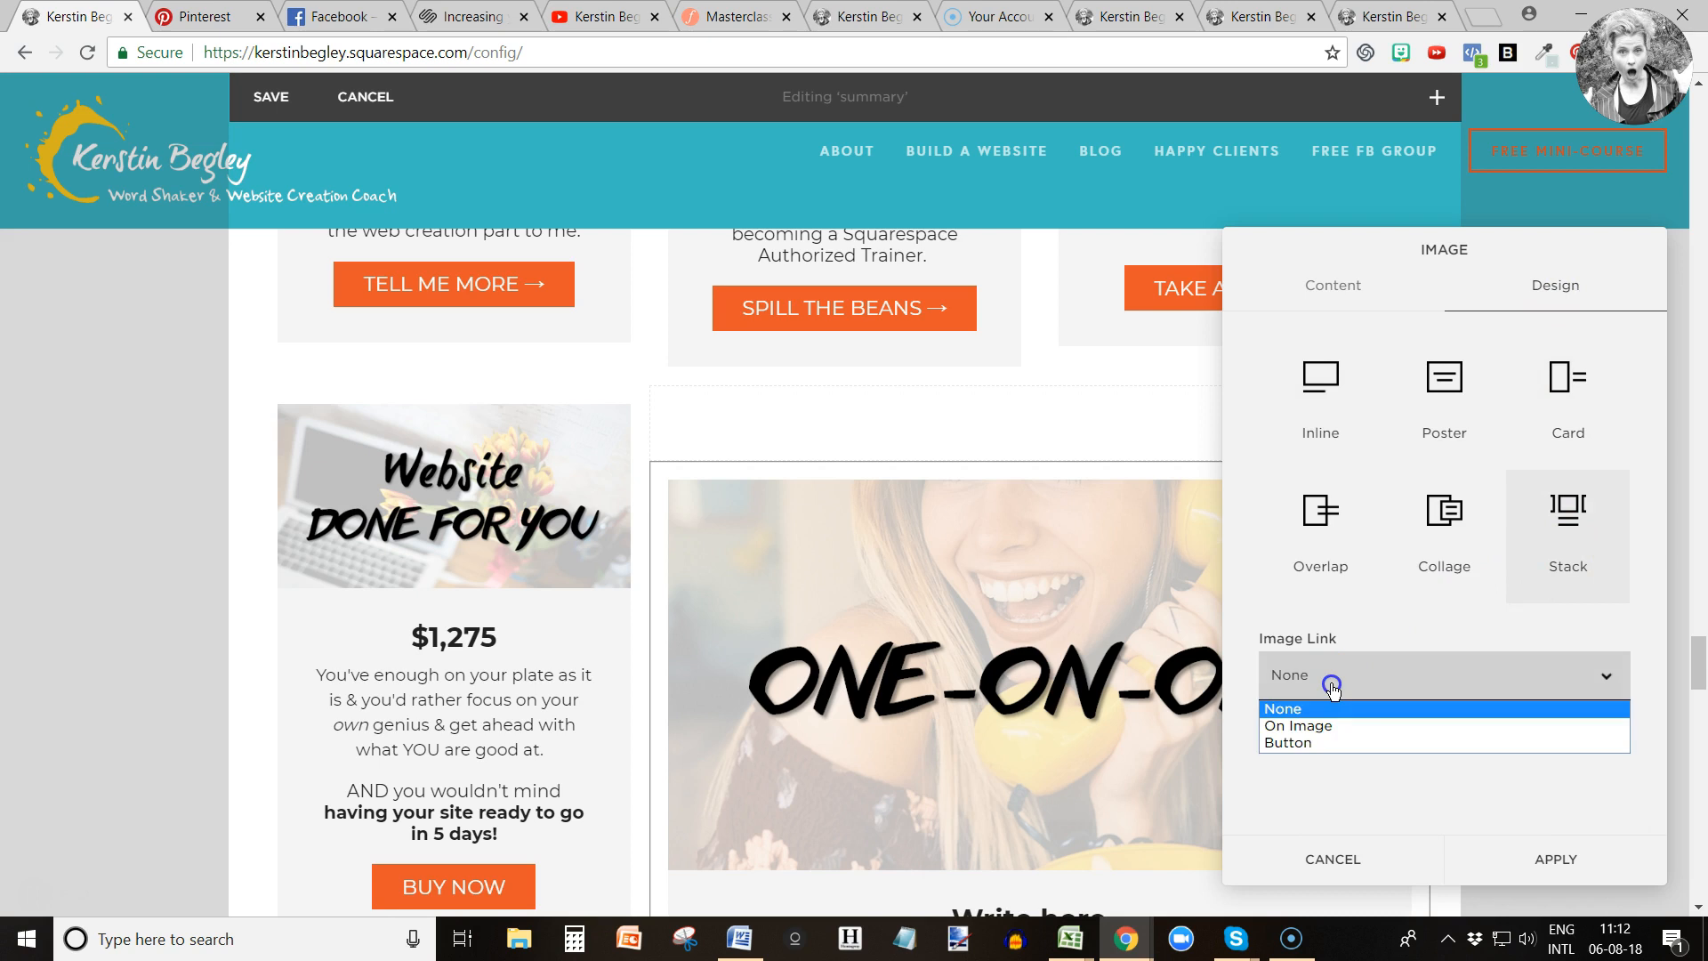
{"action": "left_click", "coordinate": [1330, 743]}
{"action": "scroll", "coordinate": [1343, 720], "scroll_direction": "down", "scroll_amount": 2}
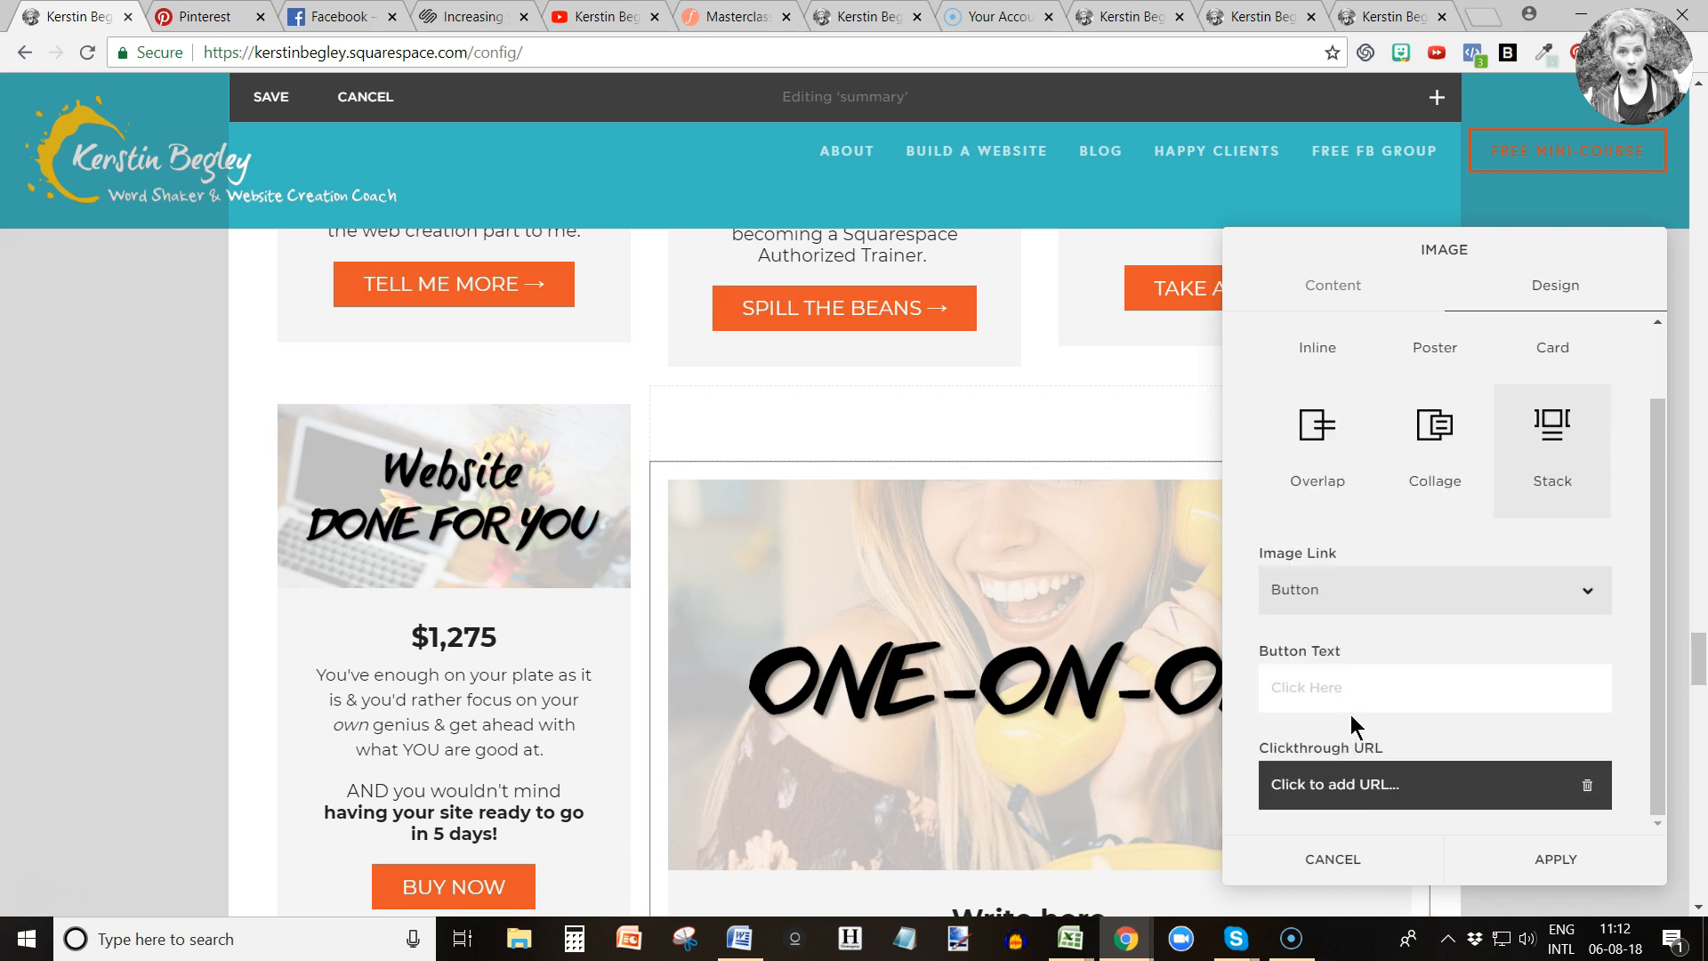
{"action": "scroll", "coordinate": [974, 703], "scroll_direction": "down", "scroll_amount": 5}
{"action": "left_click", "coordinate": [1018, 561]}
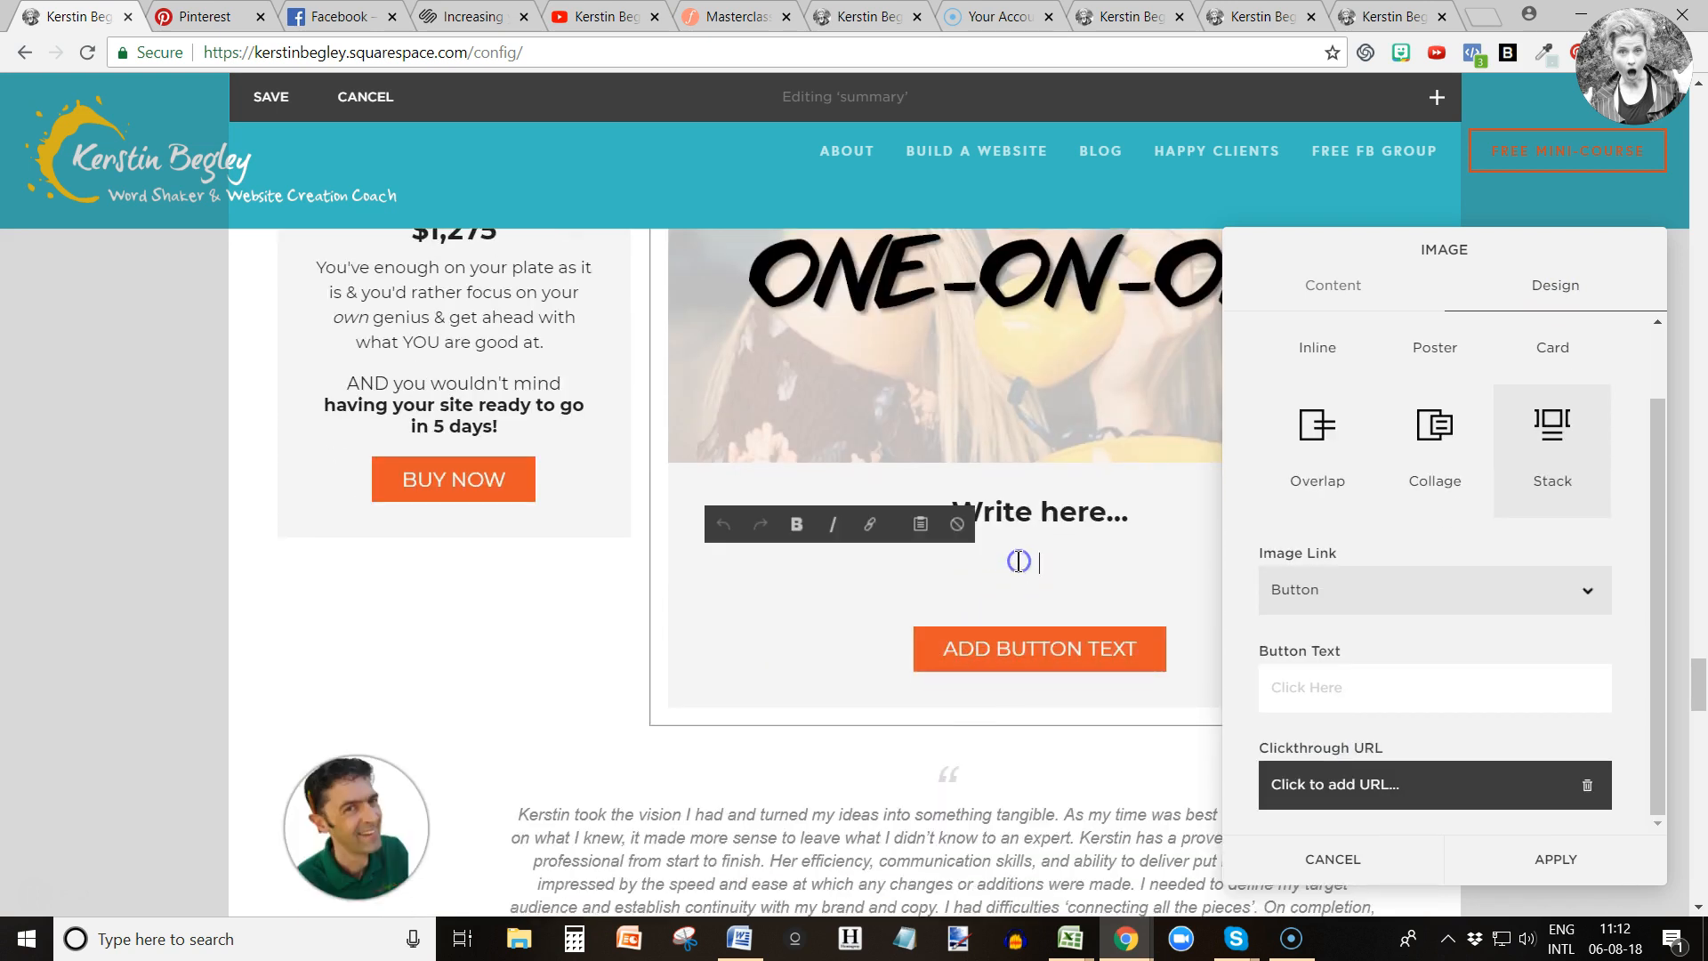
{"action": "key", "text": "ctrl+v"}
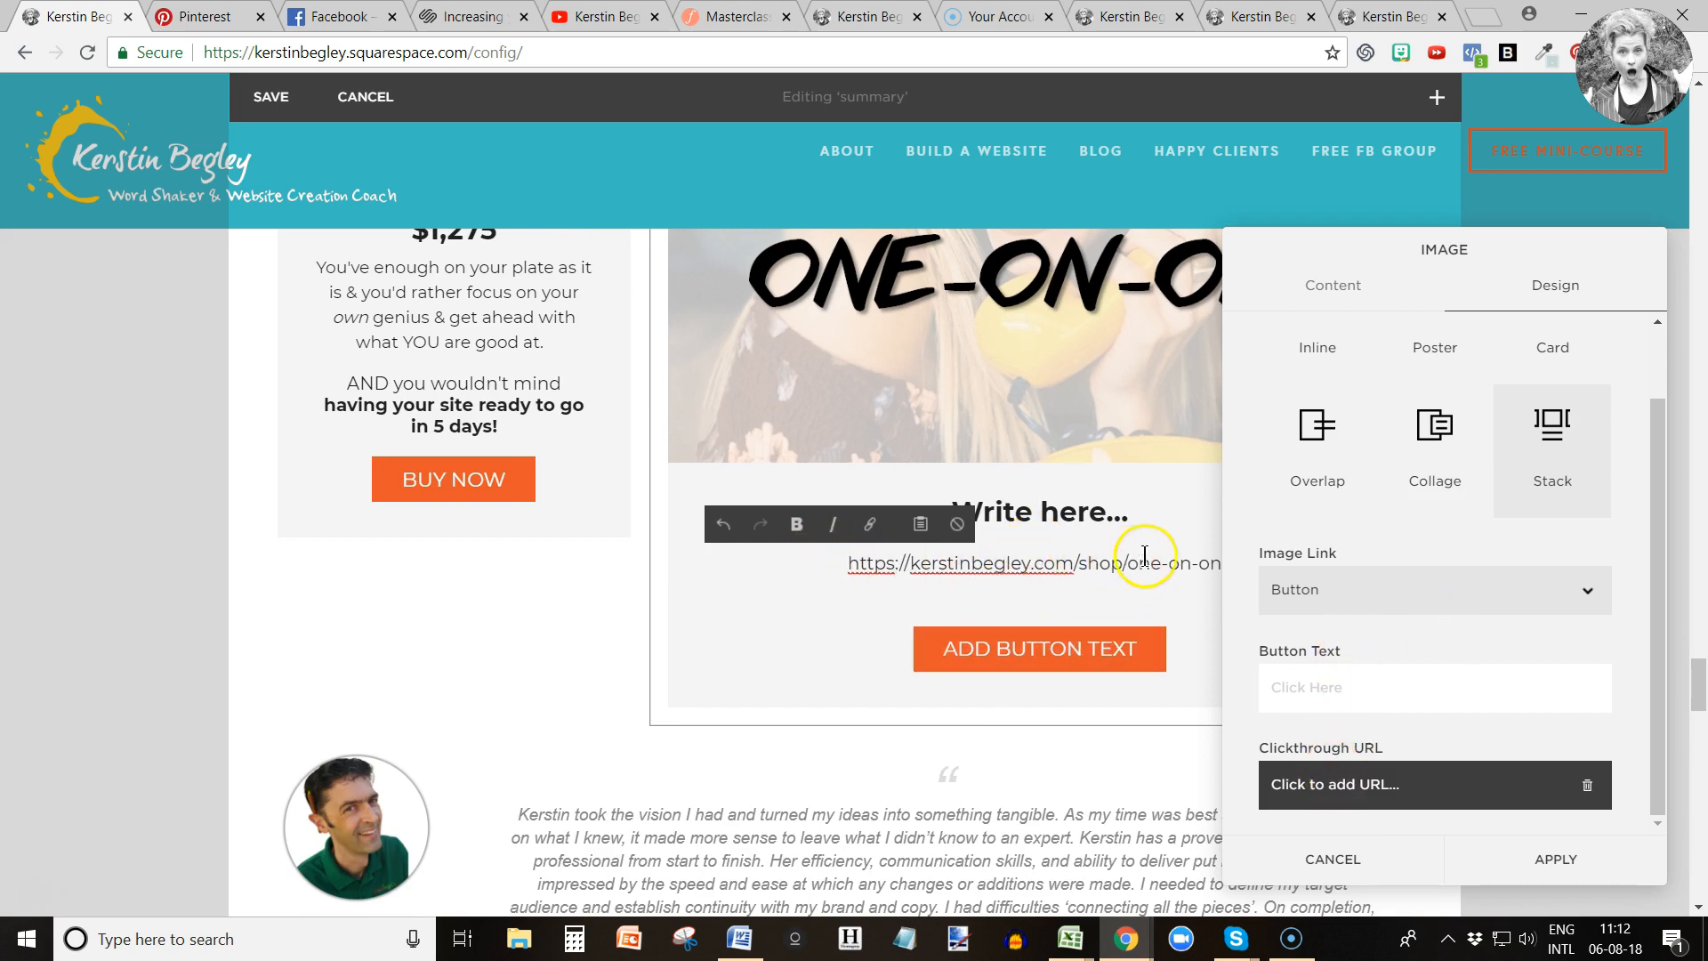
{"action": "key", "text": "ctrl+z"}
Link the One-on-One card's button to the copied One-on-One shop page URL as an external link and set its text to "Buy now".
{"action": "left_click", "coordinate": [1356, 792]}
{"action": "left_click", "coordinate": [1354, 699]}
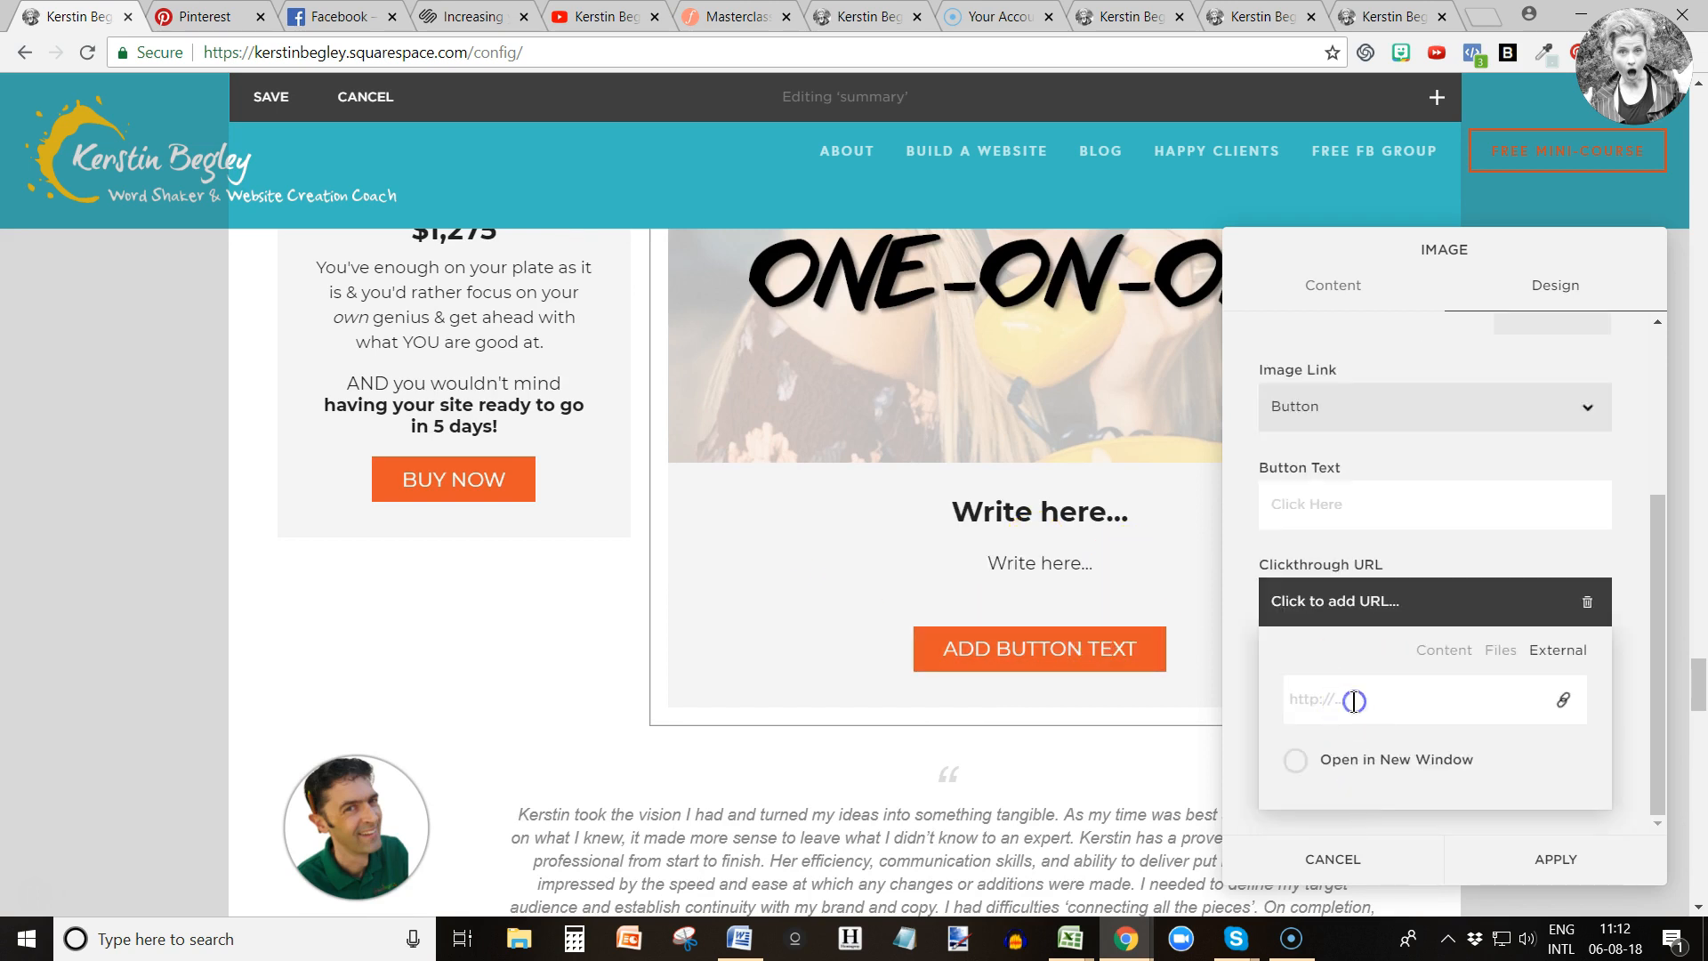
{"action": "type", "text": "https://kerstinbegley.com/shop/one-on-one"}
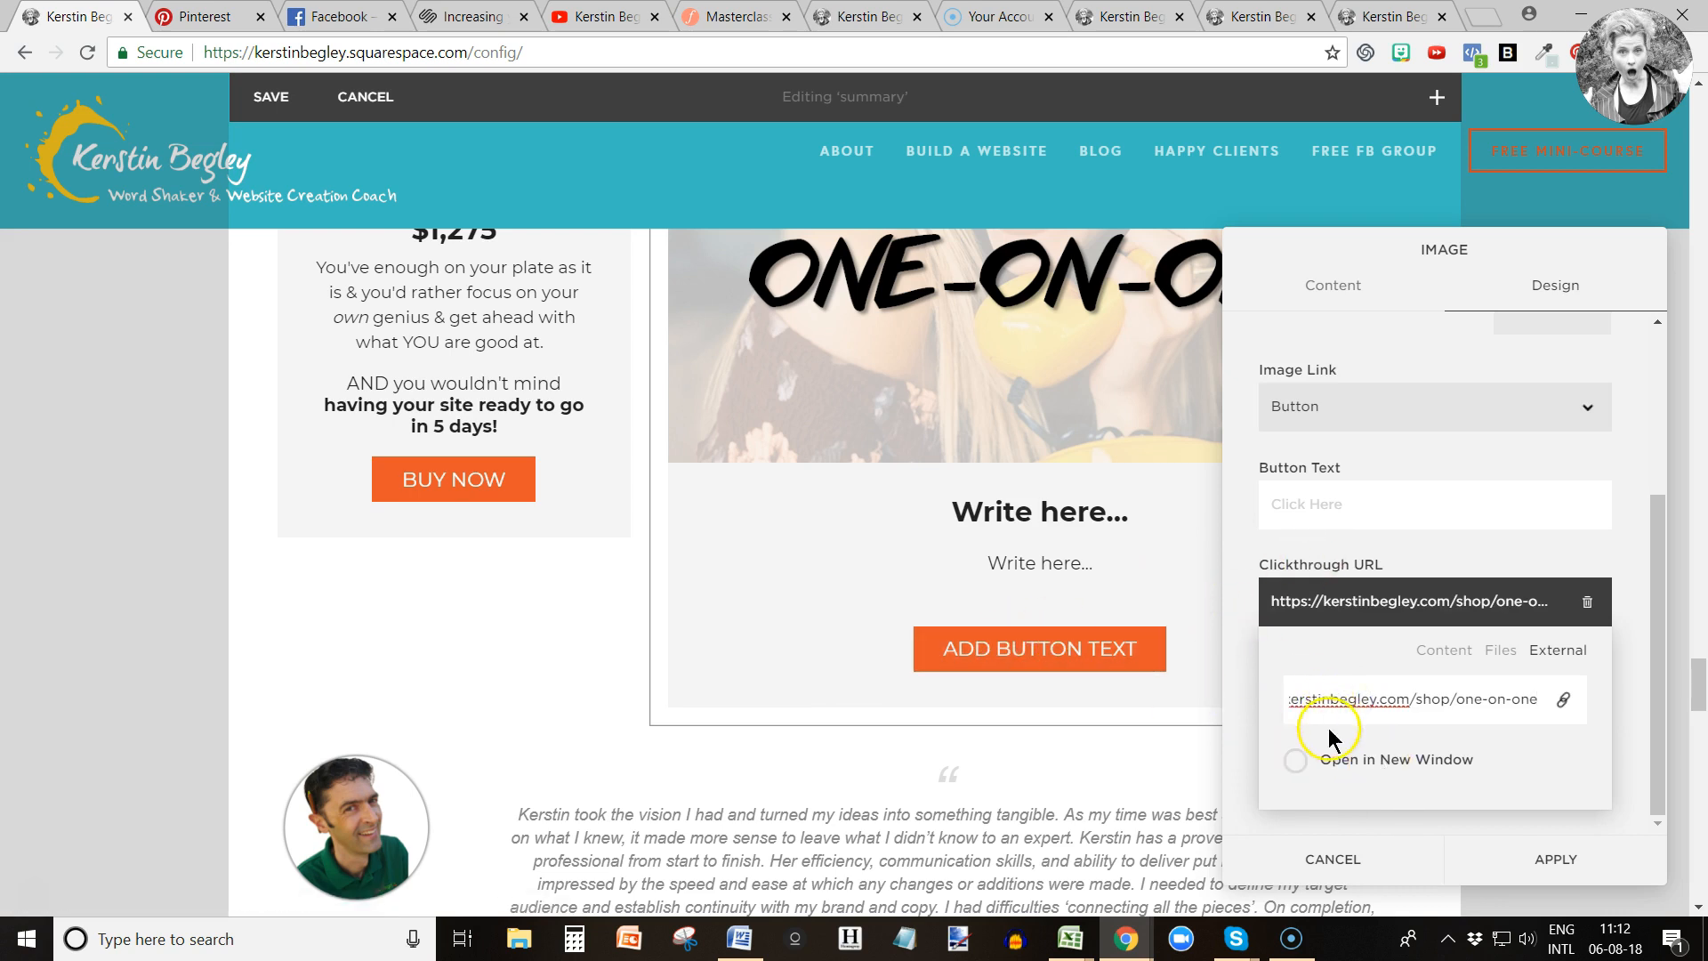
{"action": "left_click", "coordinate": [1352, 512]}
{"action": "type", "text": "Buy now"}
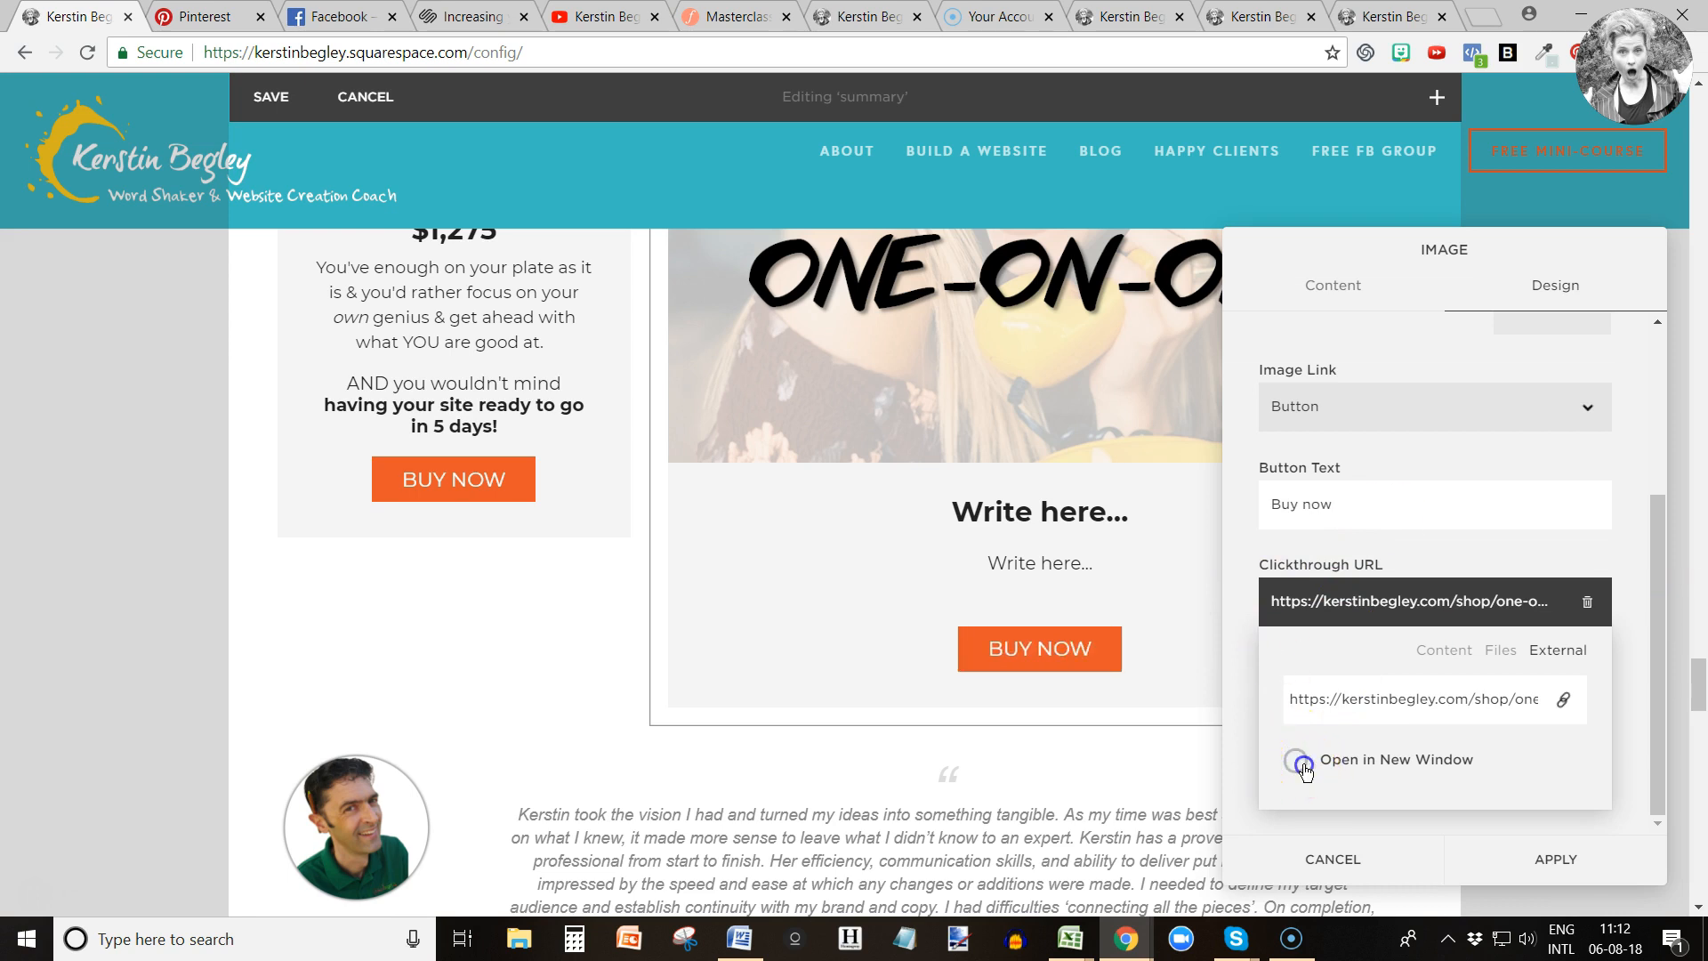
Enter "$197" as the title of the One-on-One card and start editing the description below it.
{"action": "left_click", "coordinate": [1331, 287]}
{"action": "scroll", "coordinate": [961, 542], "scroll_direction": "up", "scroll_amount": 2}
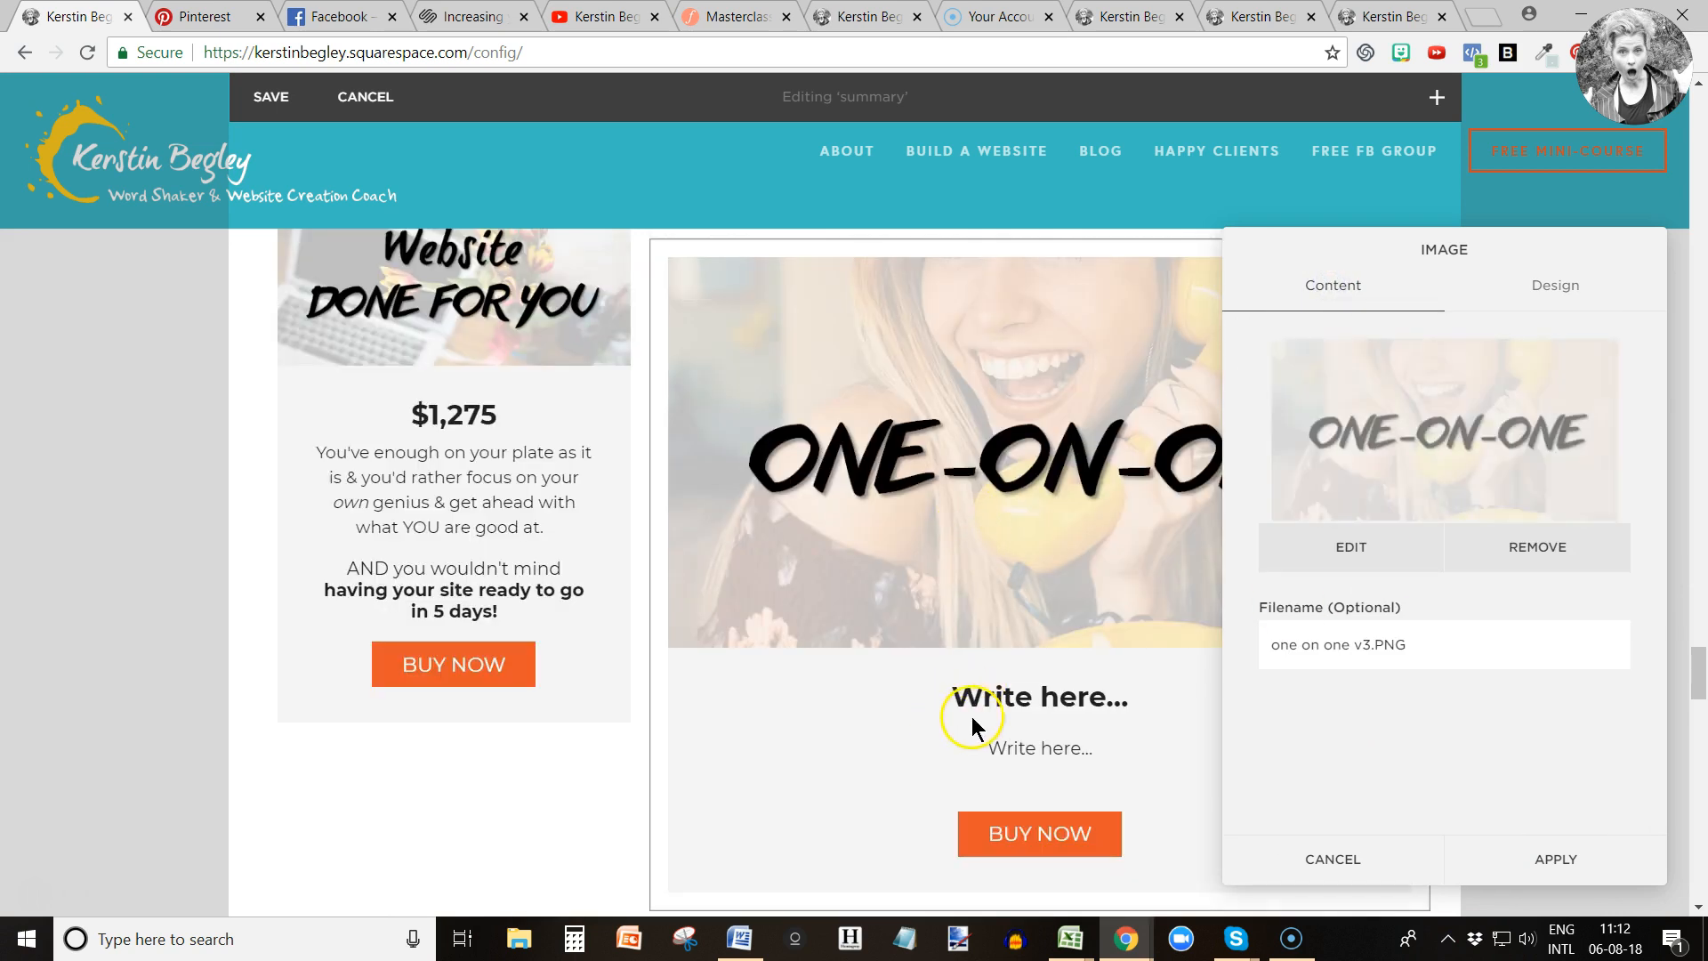
{"action": "left_click", "coordinate": [990, 703]}
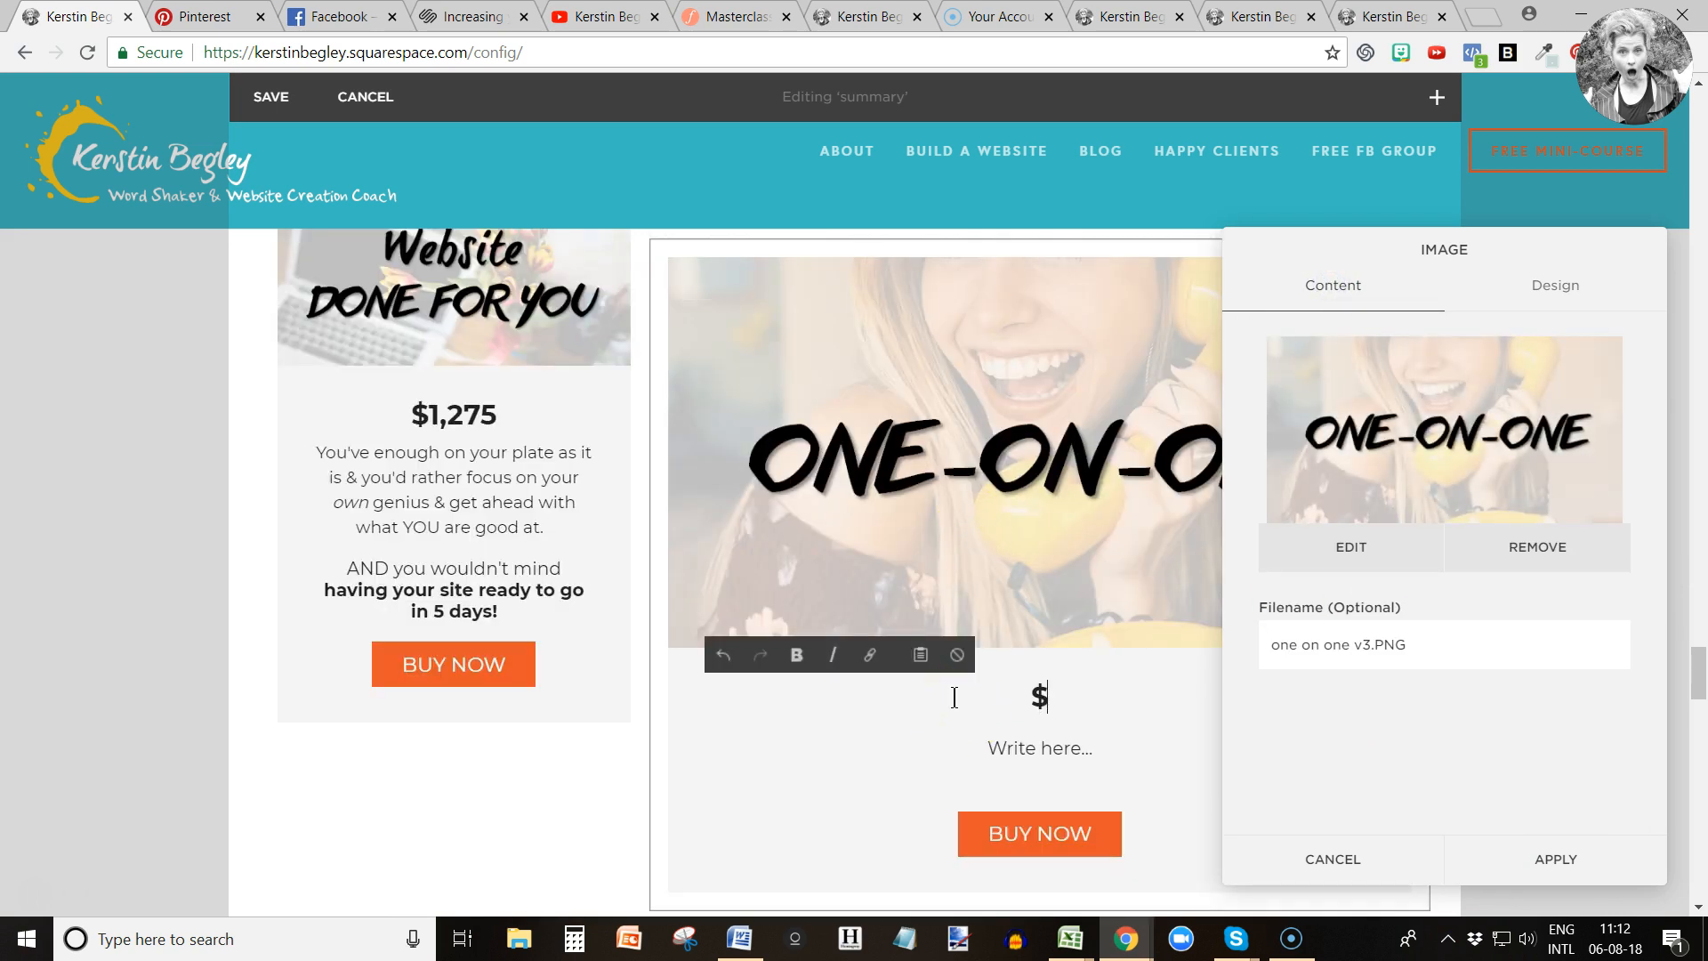
{"action": "left_click", "coordinate": [1002, 748]}
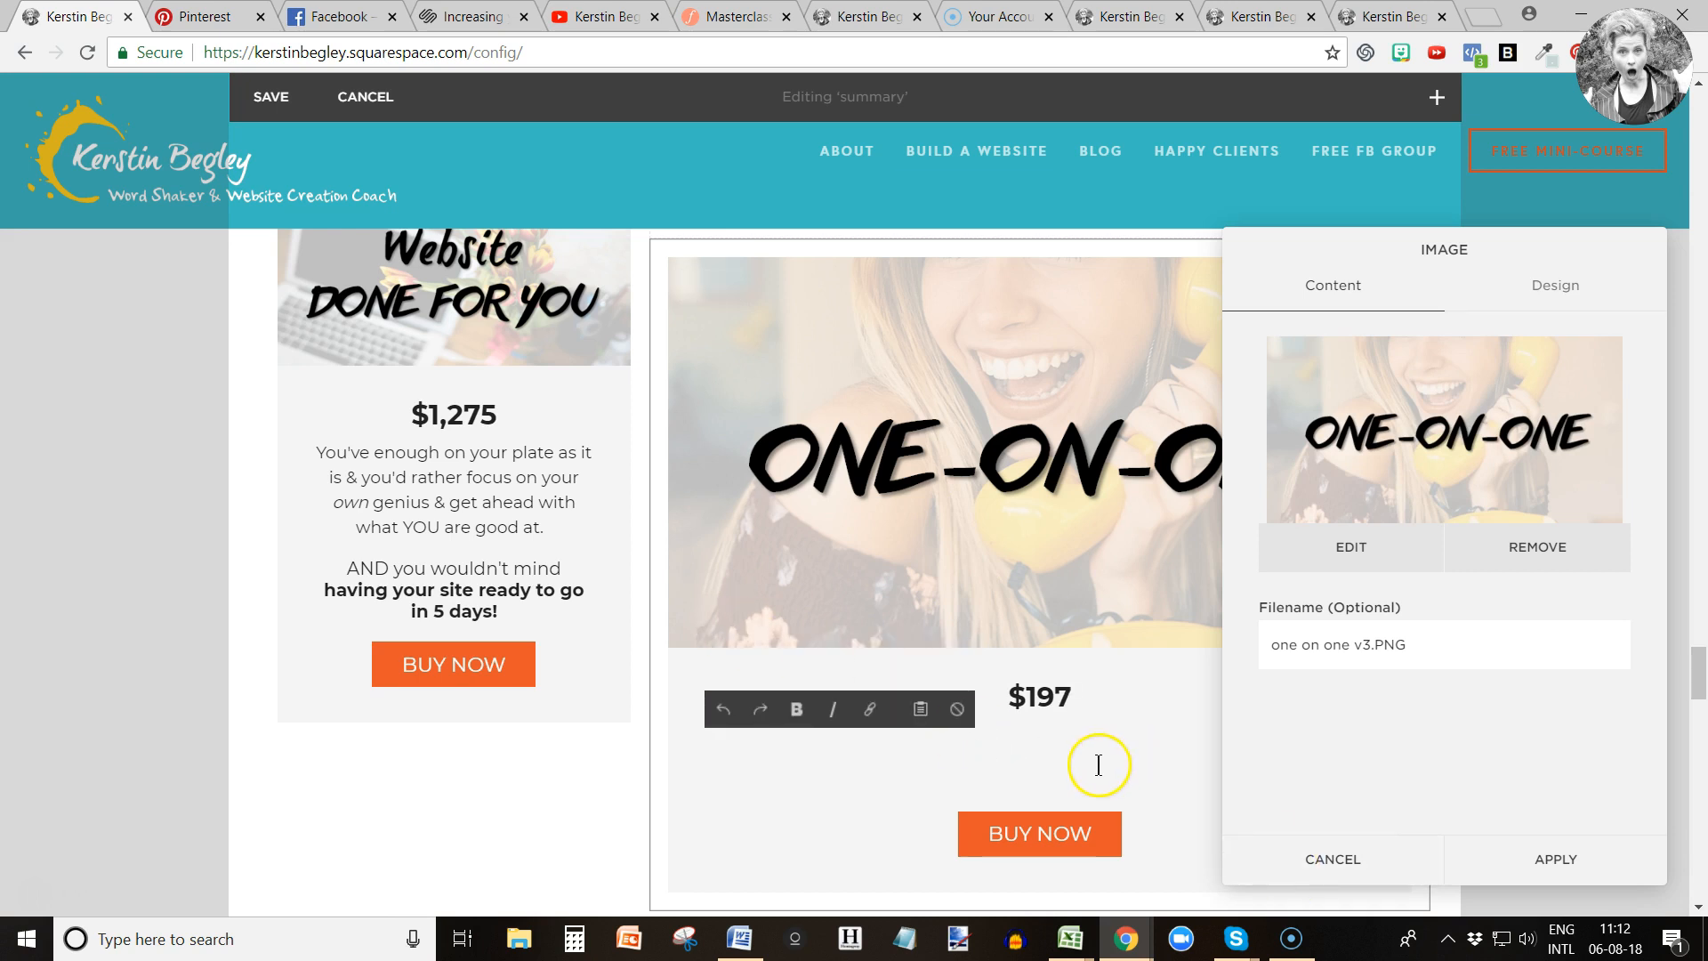
Examine the Website Done For You and One-on-One shop pages for wording that suits the One-on-One card's description.
{"action": "left_click", "coordinate": [1356, 18]}
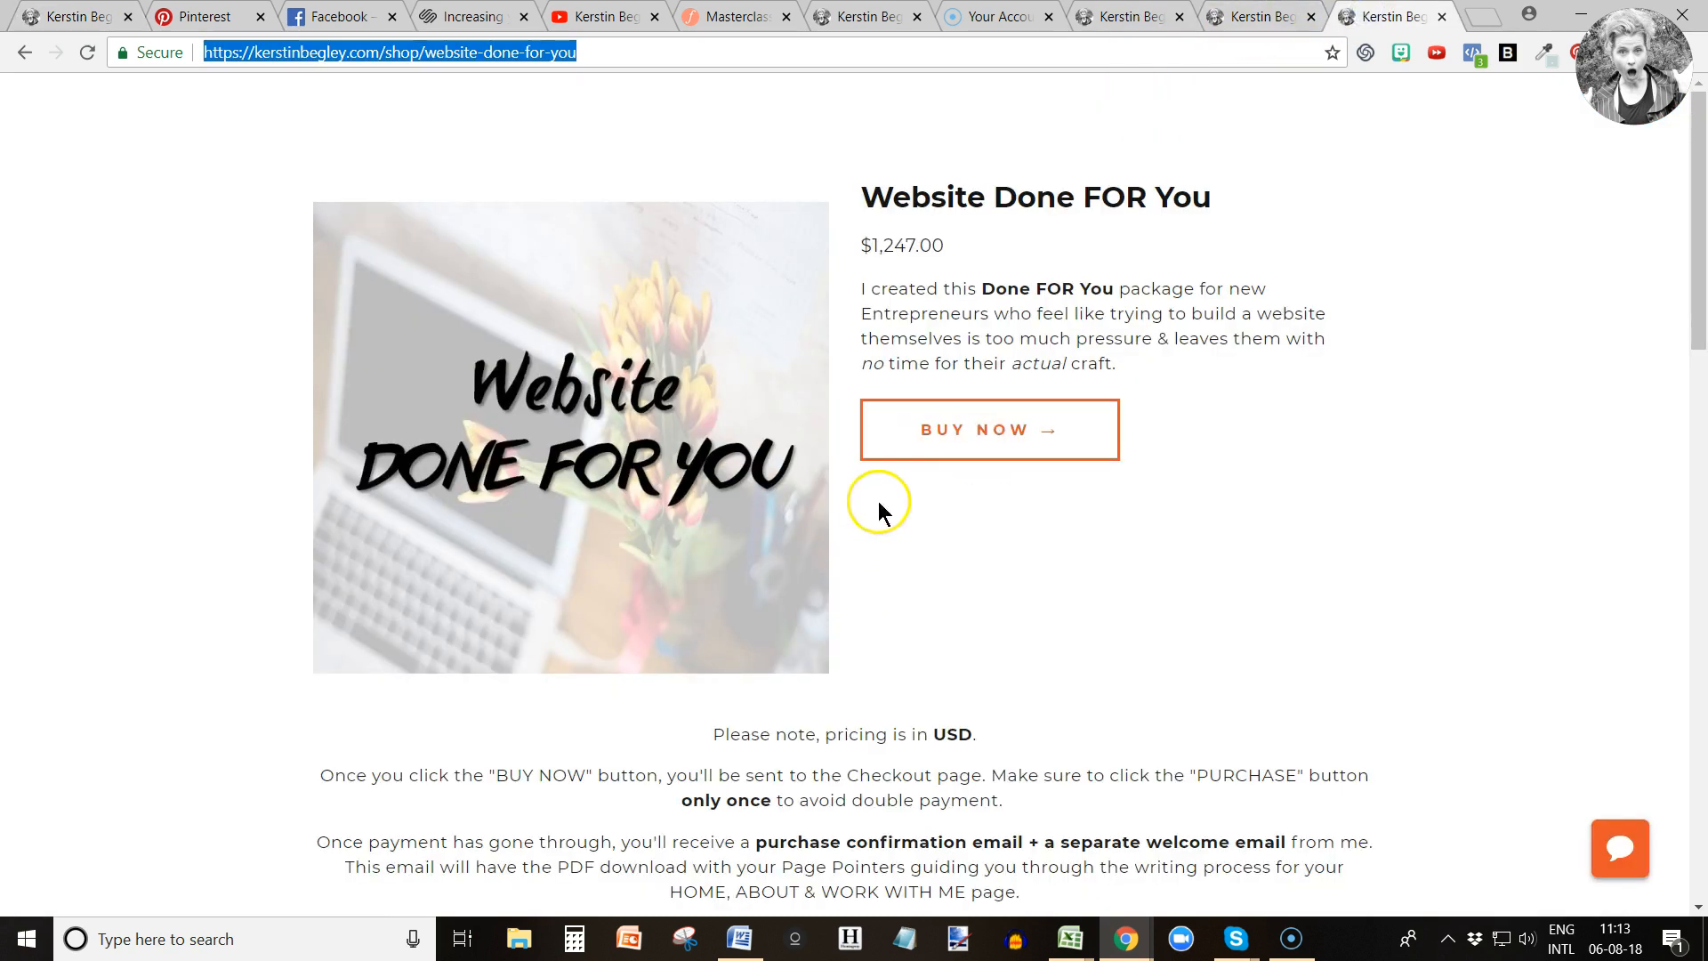
{"action": "left_click_drag", "start_coordinate": [859, 287], "coordinate": [1171, 361]}
{"action": "left_click", "coordinate": [1243, 18]}
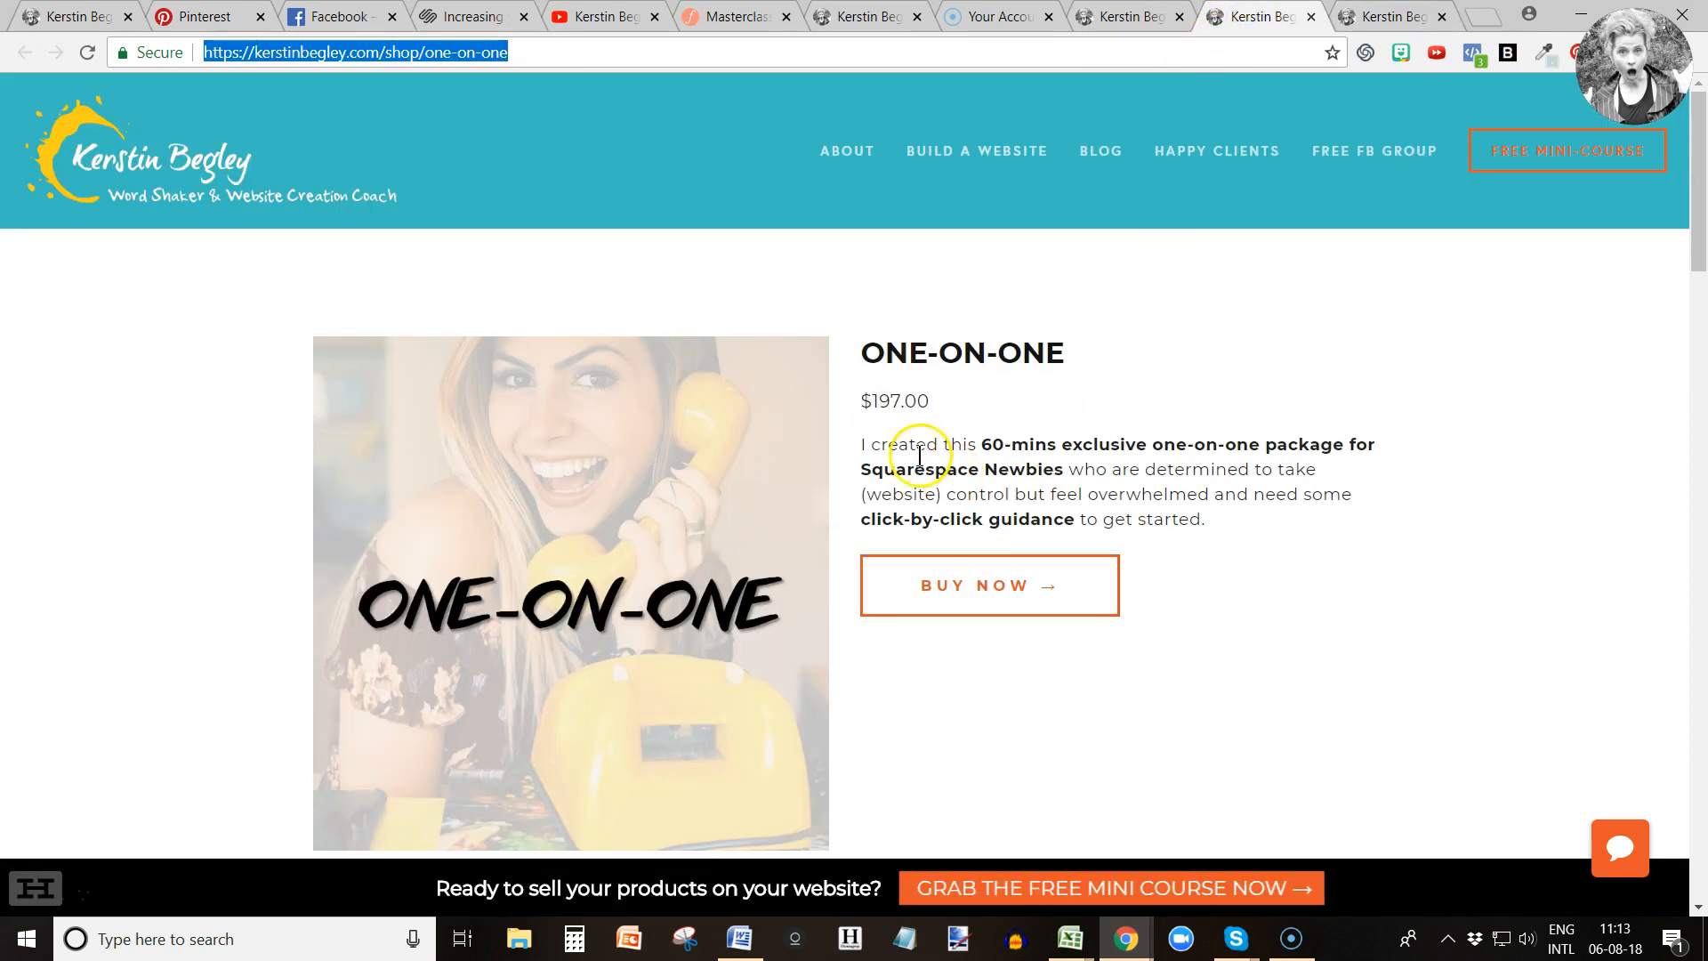
{"action": "scroll", "coordinate": [854, 462], "scroll_direction": "down", "scroll_amount": 3}
{"action": "scroll", "coordinate": [831, 488], "scroll_direction": "up", "scroll_amount": 3}
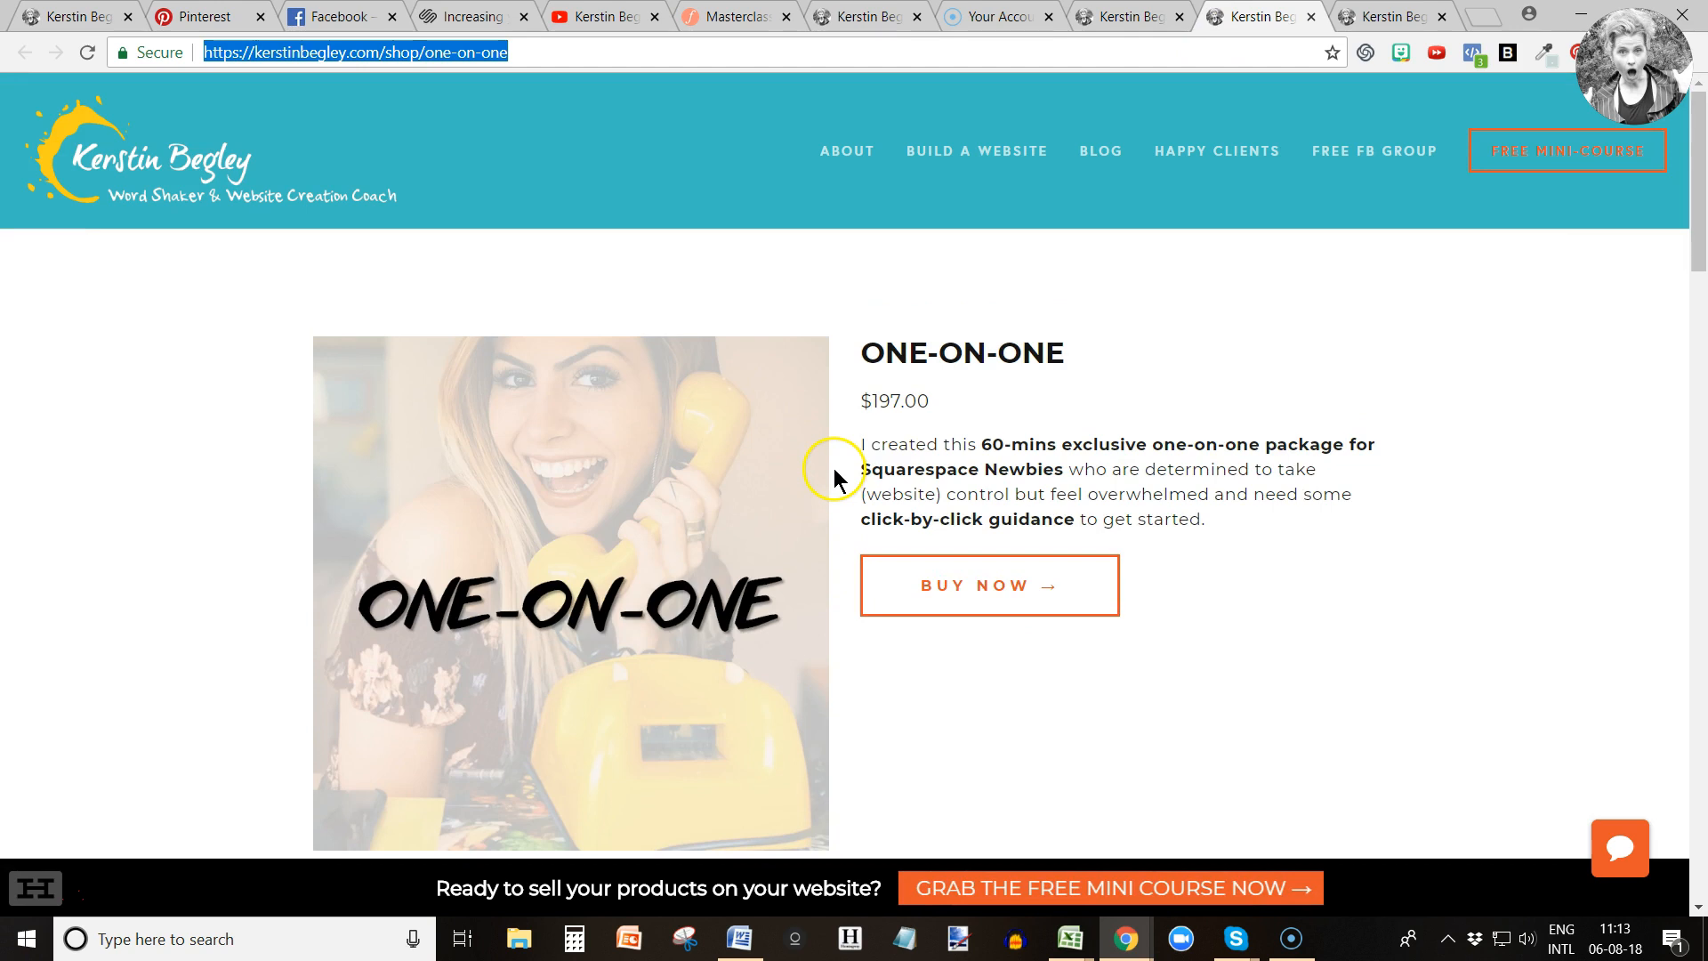
{"action": "scroll", "coordinate": [835, 464], "scroll_direction": "down", "scroll_amount": 3}
{"action": "scroll", "coordinate": [834, 464], "scroll_direction": "up", "scroll_amount": 3}
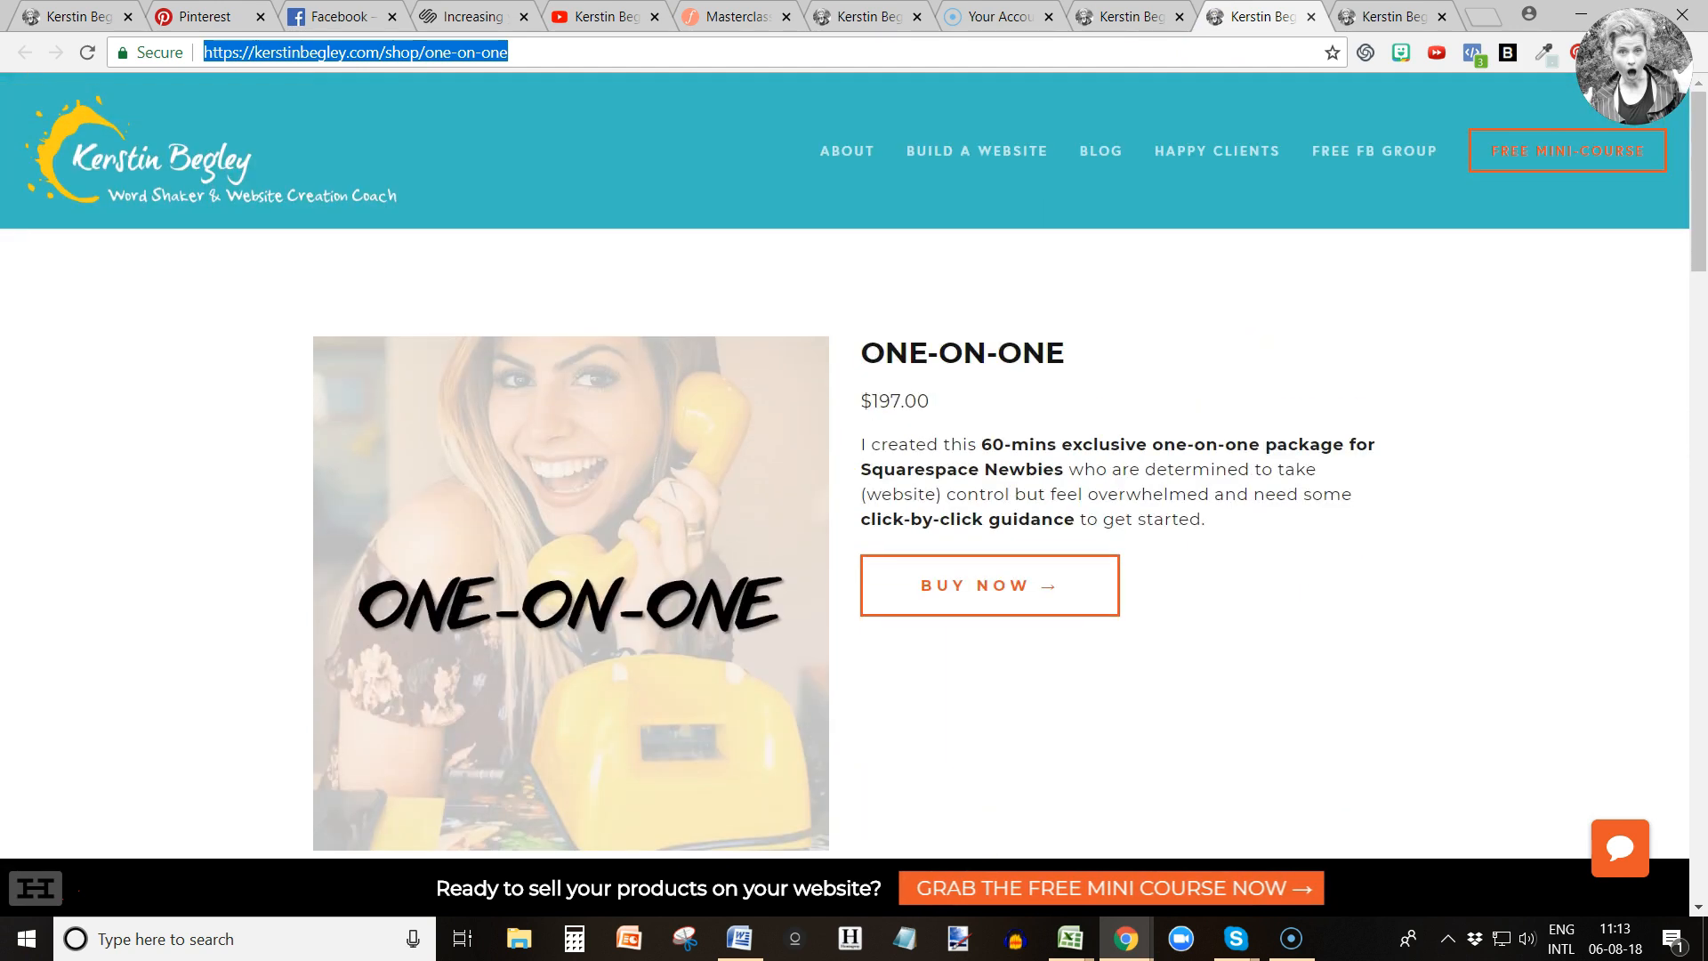
Copy the introductory paragraph under "OPTION THREE" from the live work-with-me page.
{"action": "left_click", "coordinate": [1130, 16]}
{"action": "scroll", "coordinate": [906, 331], "scroll_direction": "up", "scroll_amount": 3}
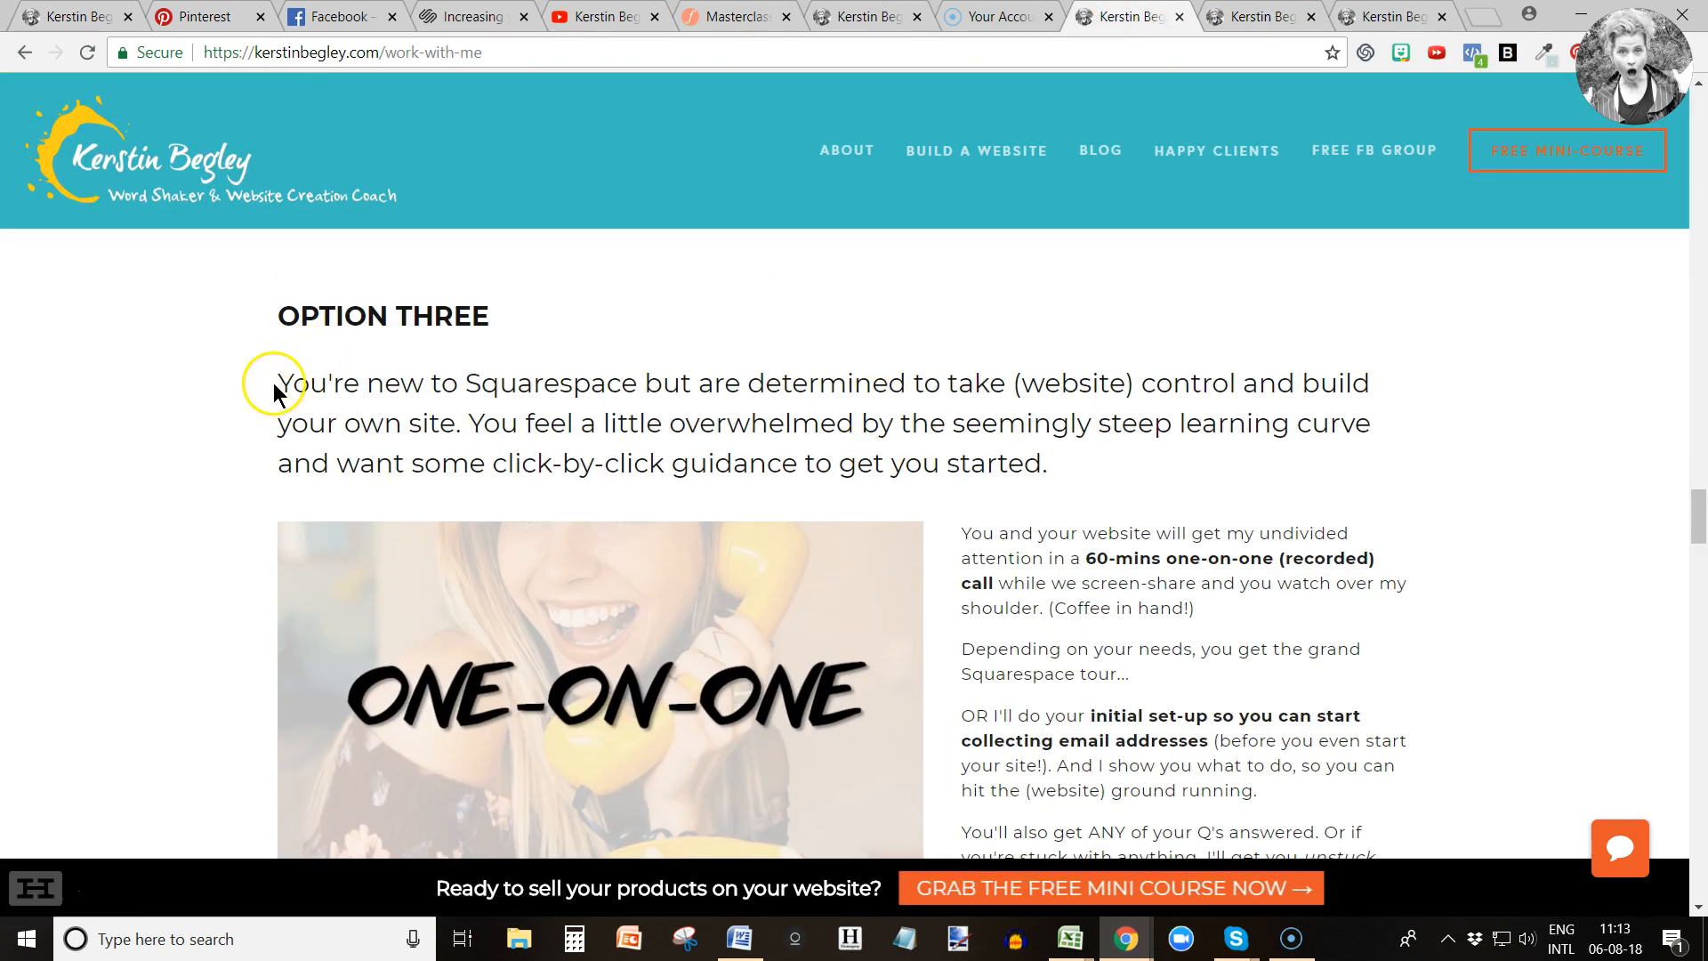
{"action": "left_click_drag", "start_coordinate": [276, 383], "coordinate": [950, 530]}
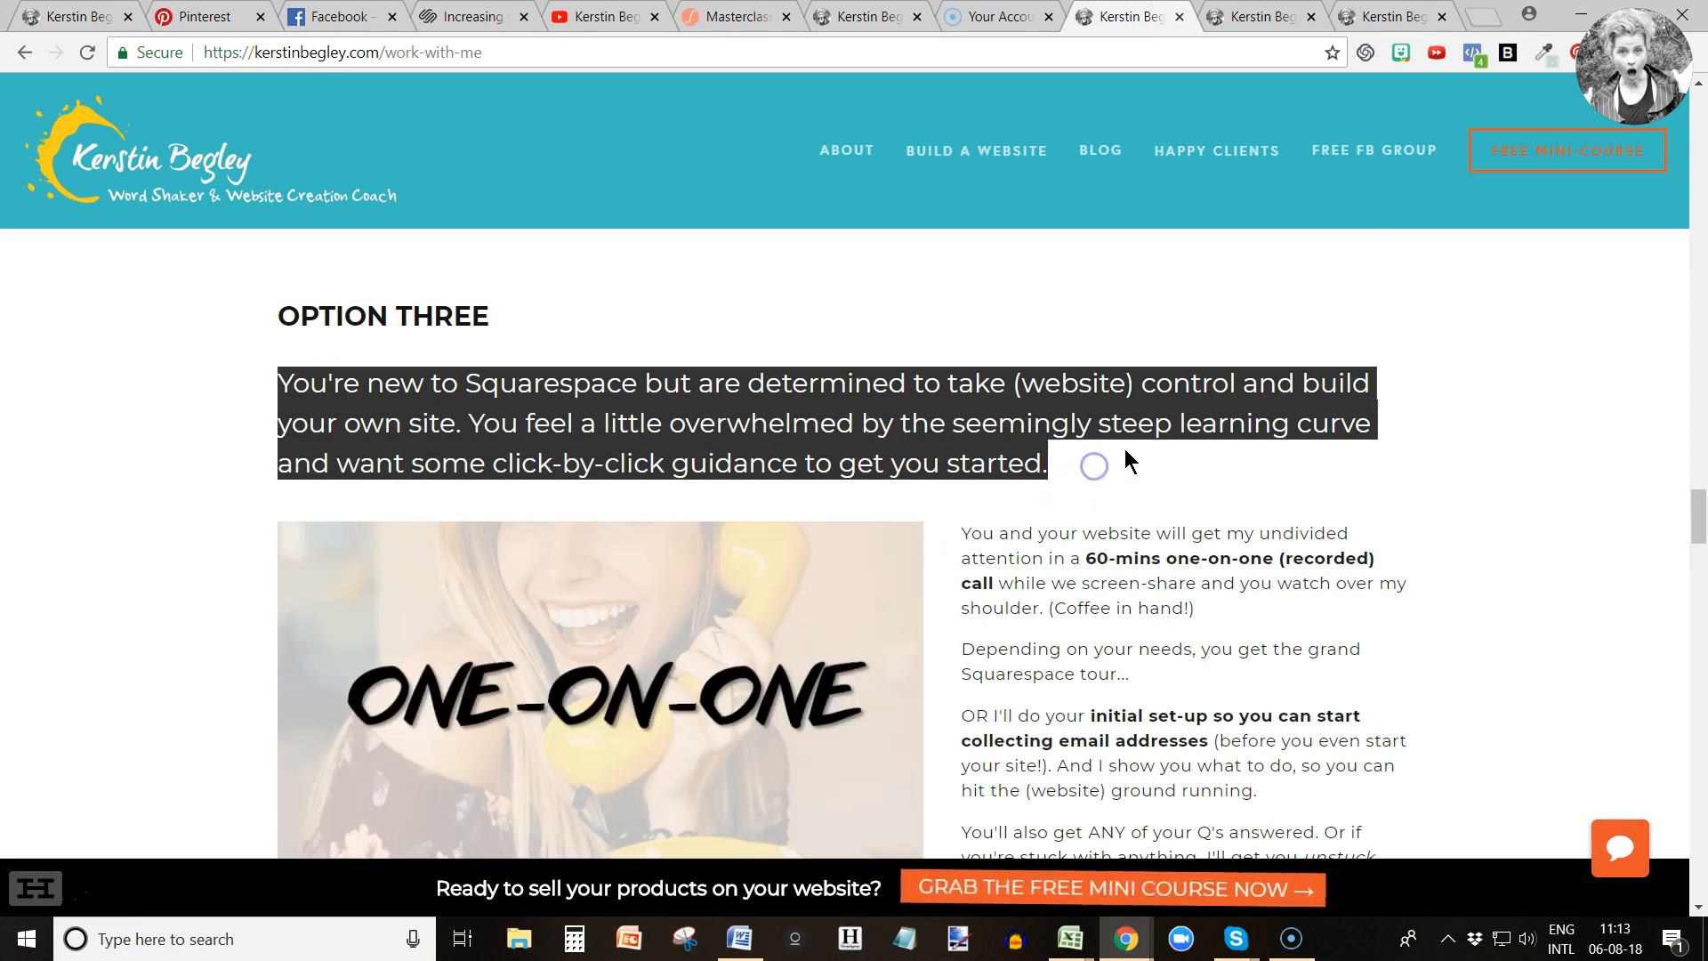
{"action": "left_click", "coordinate": [1383, 16]}
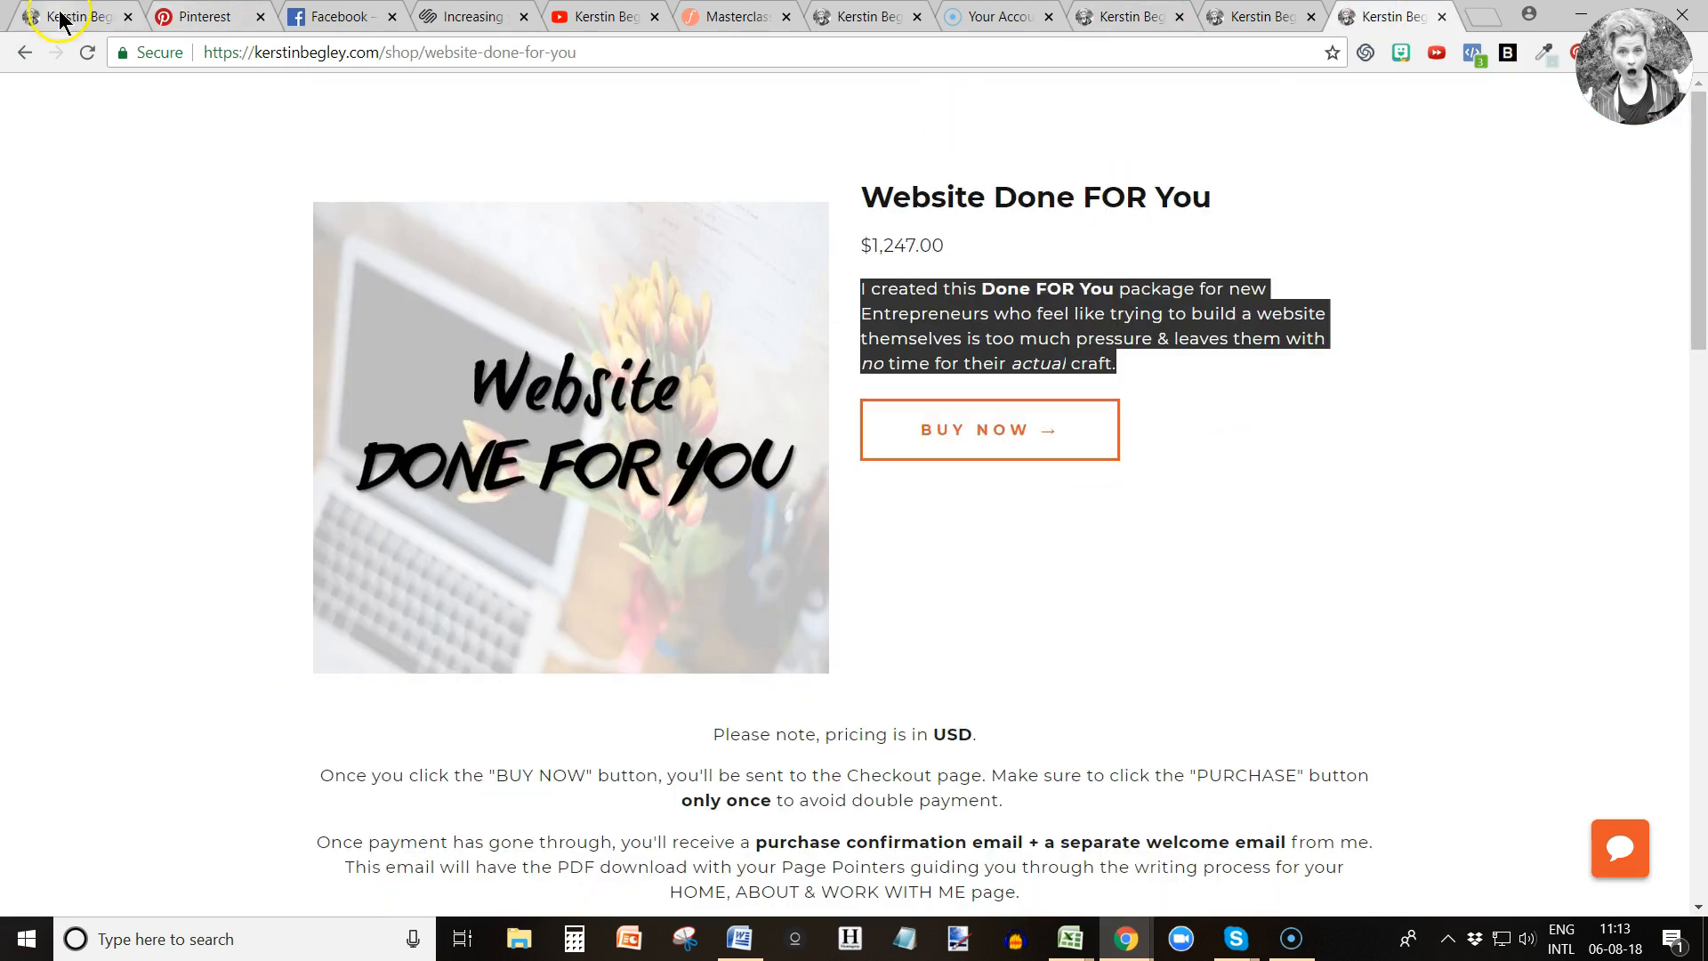
Return to the page editor, paste the paragraph as the One-on-One card's description, and move the image settings off the card.
{"action": "left_click", "coordinate": [55, 16]}
{"action": "key", "text": "ctrl+v"}
{"action": "left_click", "coordinate": [1115, 865]}
{"action": "left_click", "coordinate": [1017, 783]}
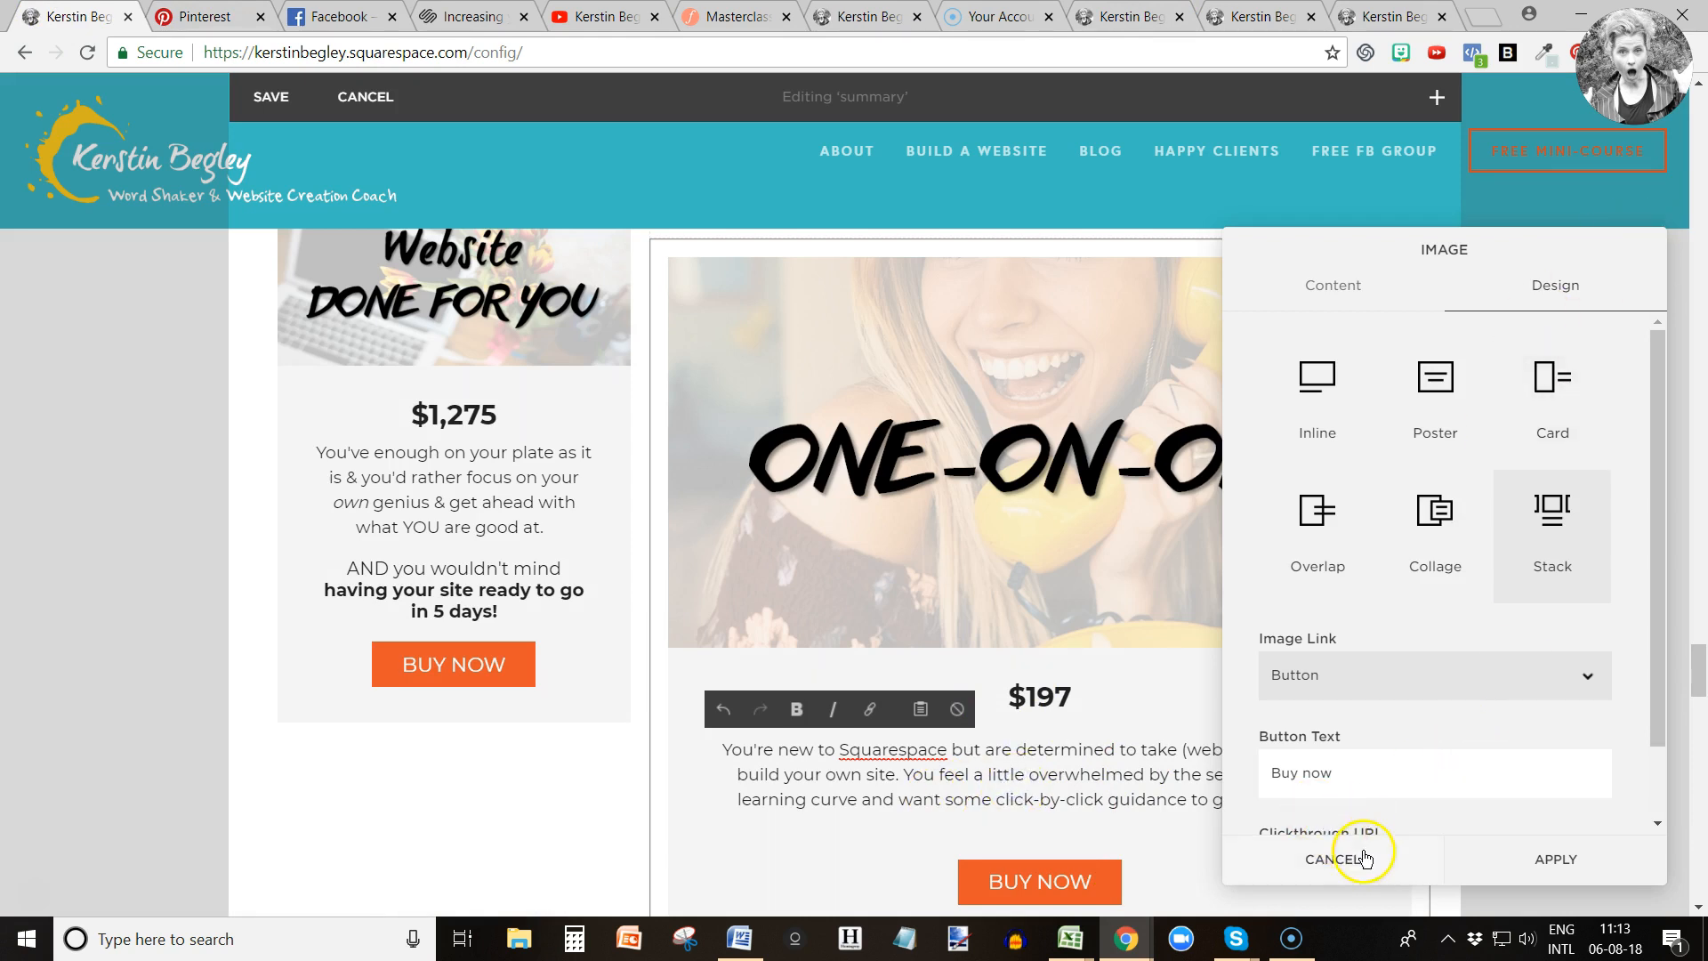
{"action": "left_click_drag", "start_coordinate": [1368, 258], "coordinate": [340, 146]}
{"action": "left_click", "coordinate": [803, 776]}
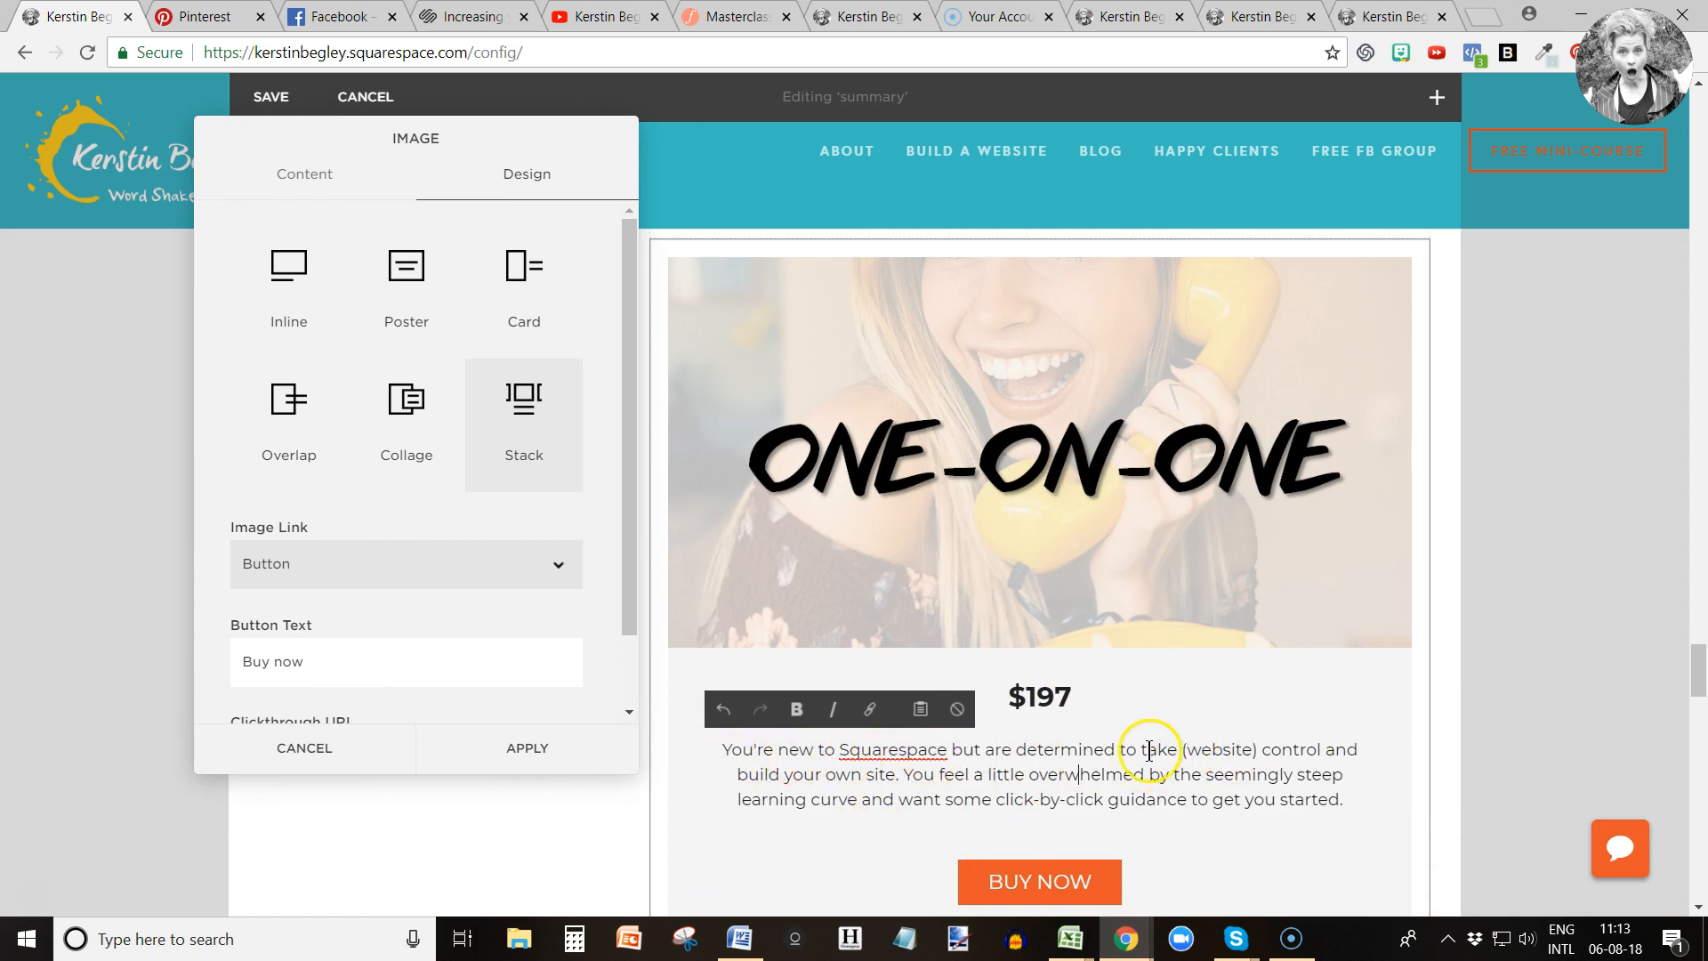
Make "take (website) control and build your own site." bold in the One-on-One card's description.
{"action": "left_click_drag", "start_coordinate": [1143, 749], "coordinate": [1276, 743]}
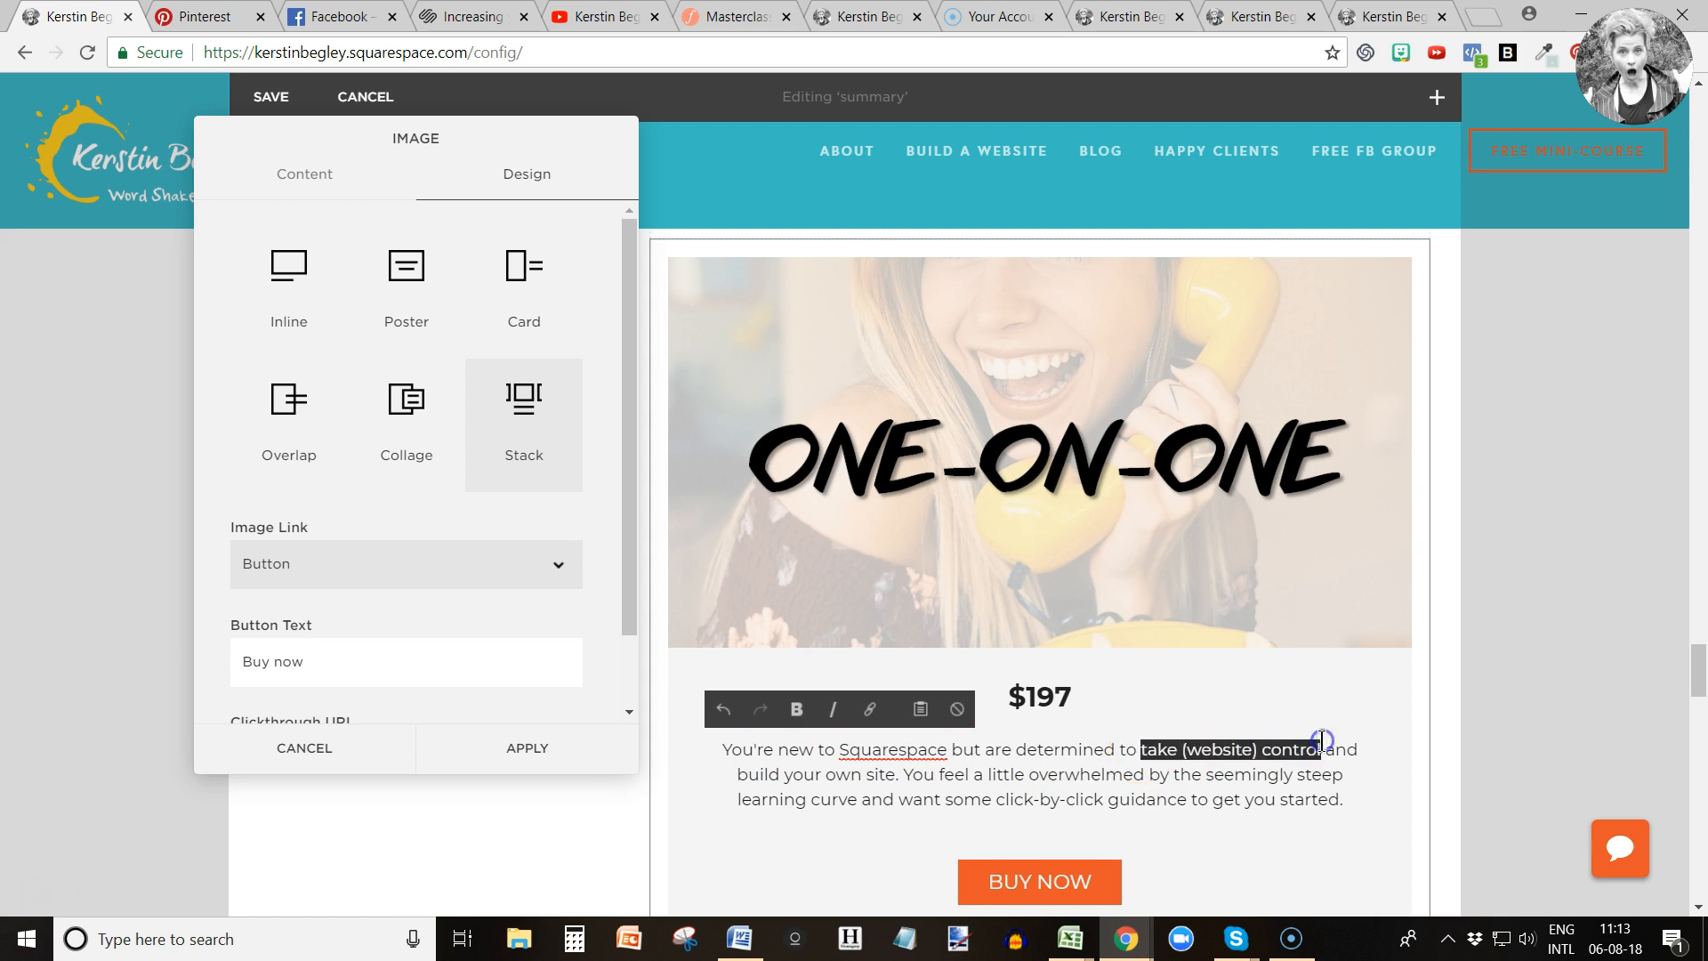
{"action": "key", "text": "ctrl+b"}
{"action": "left_click", "coordinate": [817, 778]}
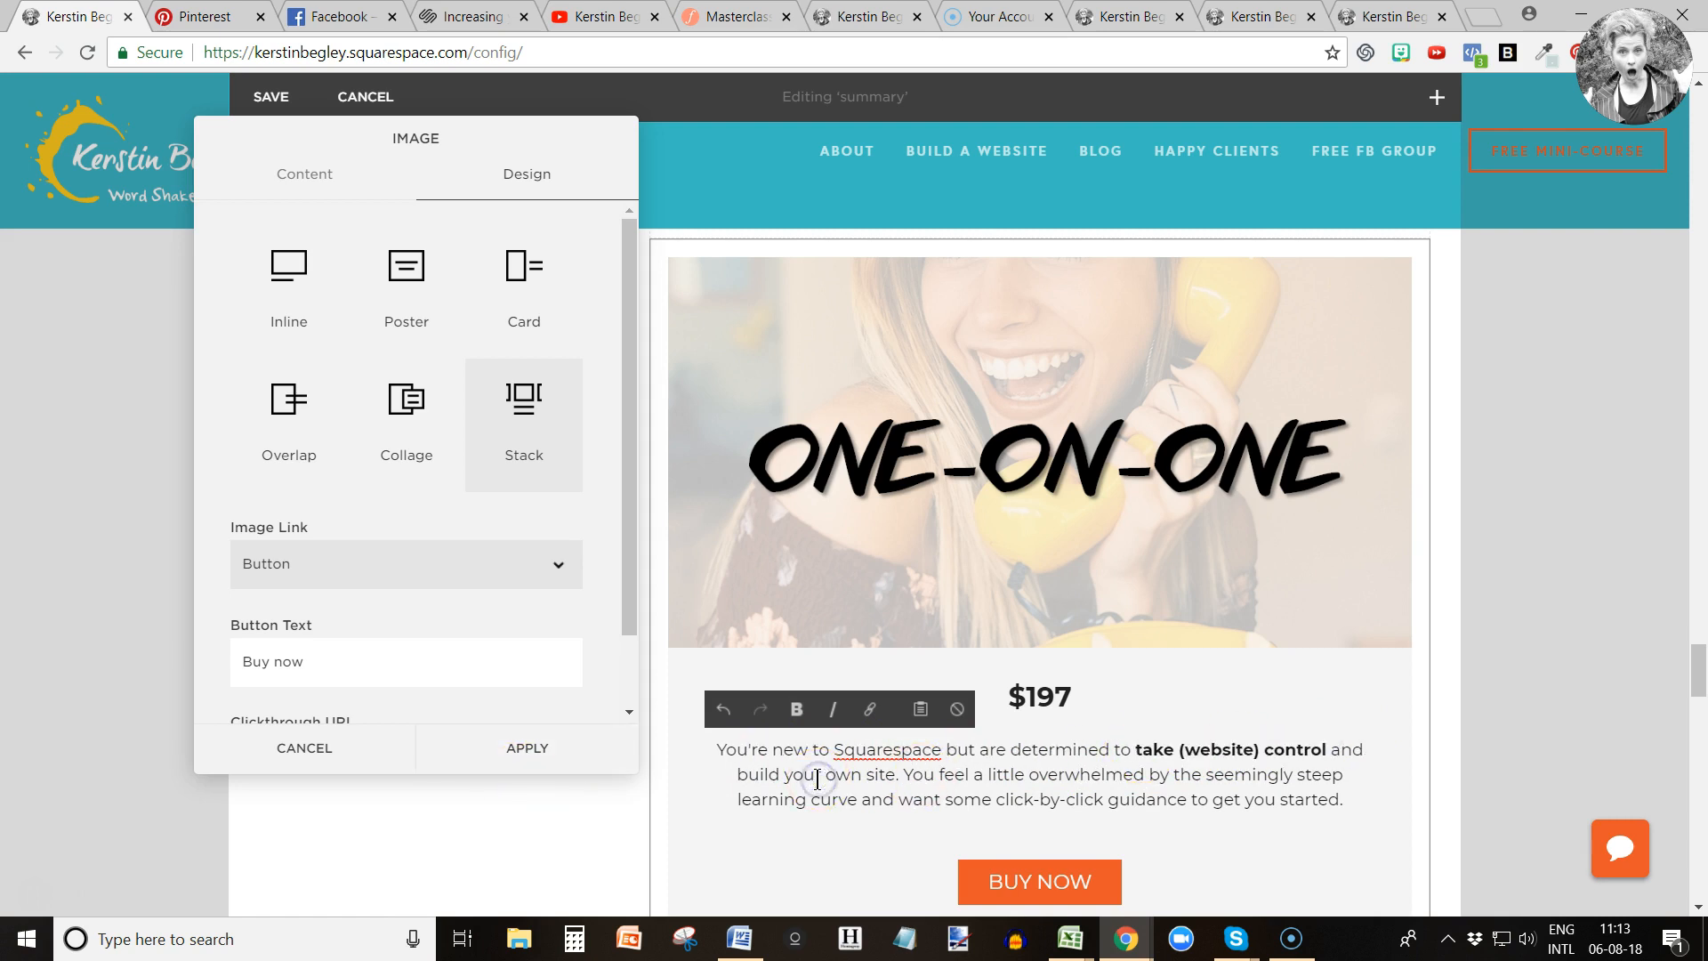
{"action": "left_click_drag", "start_coordinate": [1332, 754], "coordinate": [965, 761]}
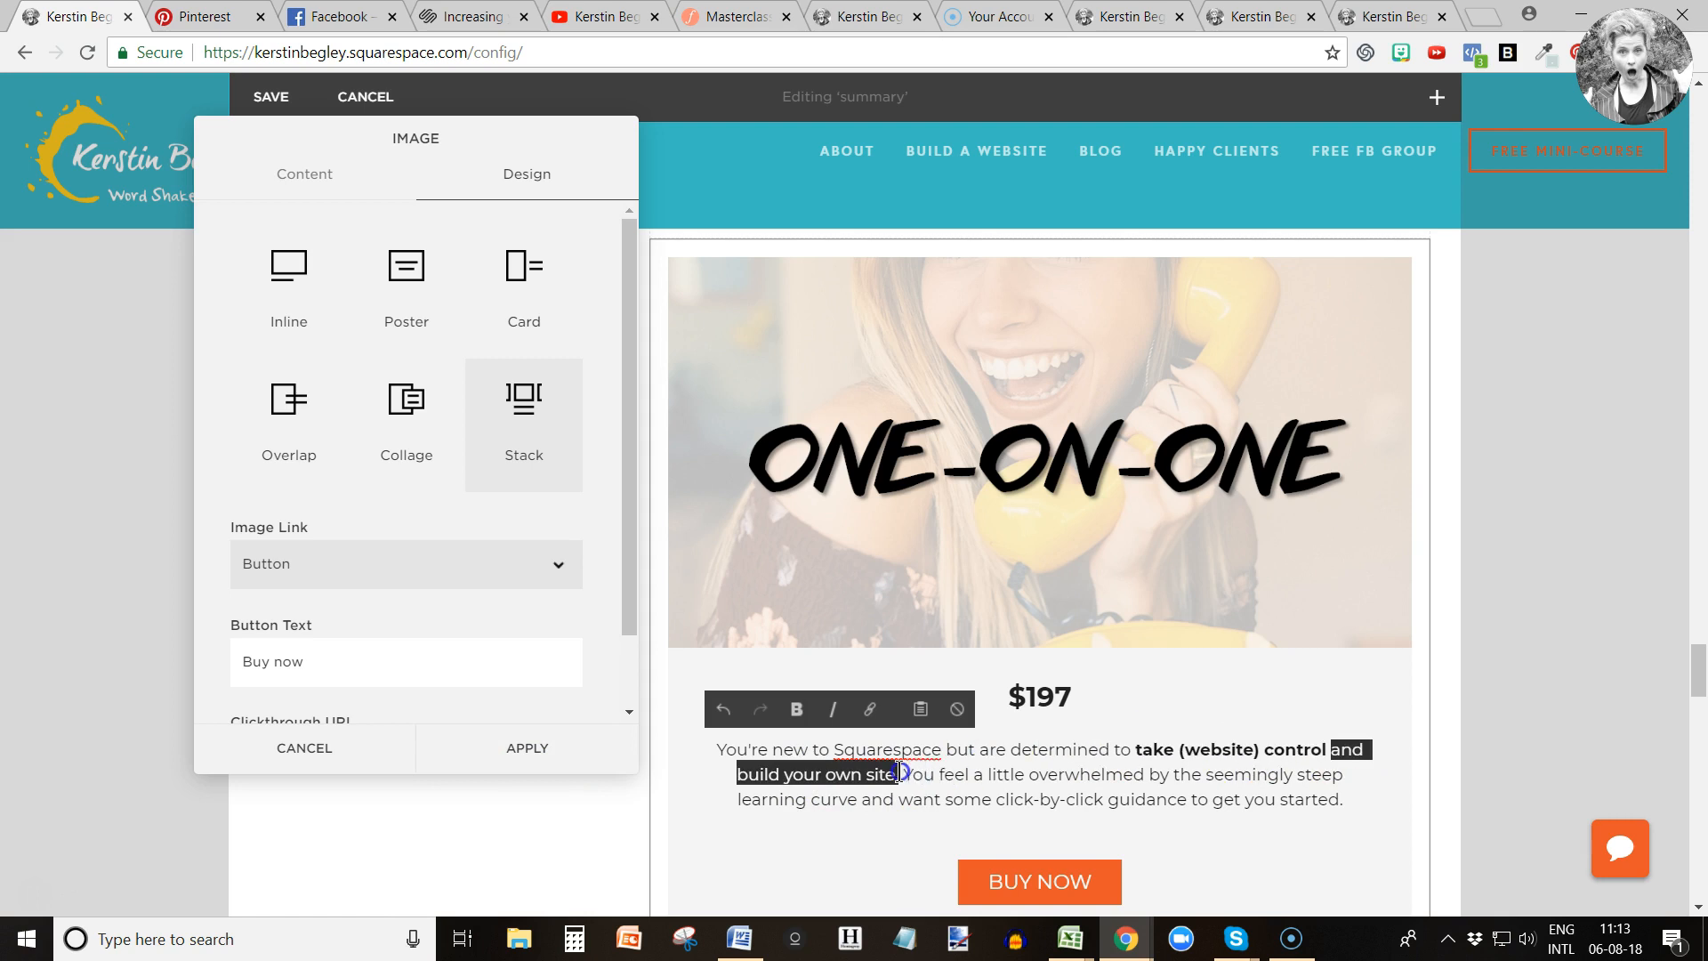
{"action": "key", "text": "ctrl+b"}
{"action": "left_click", "coordinate": [970, 778]}
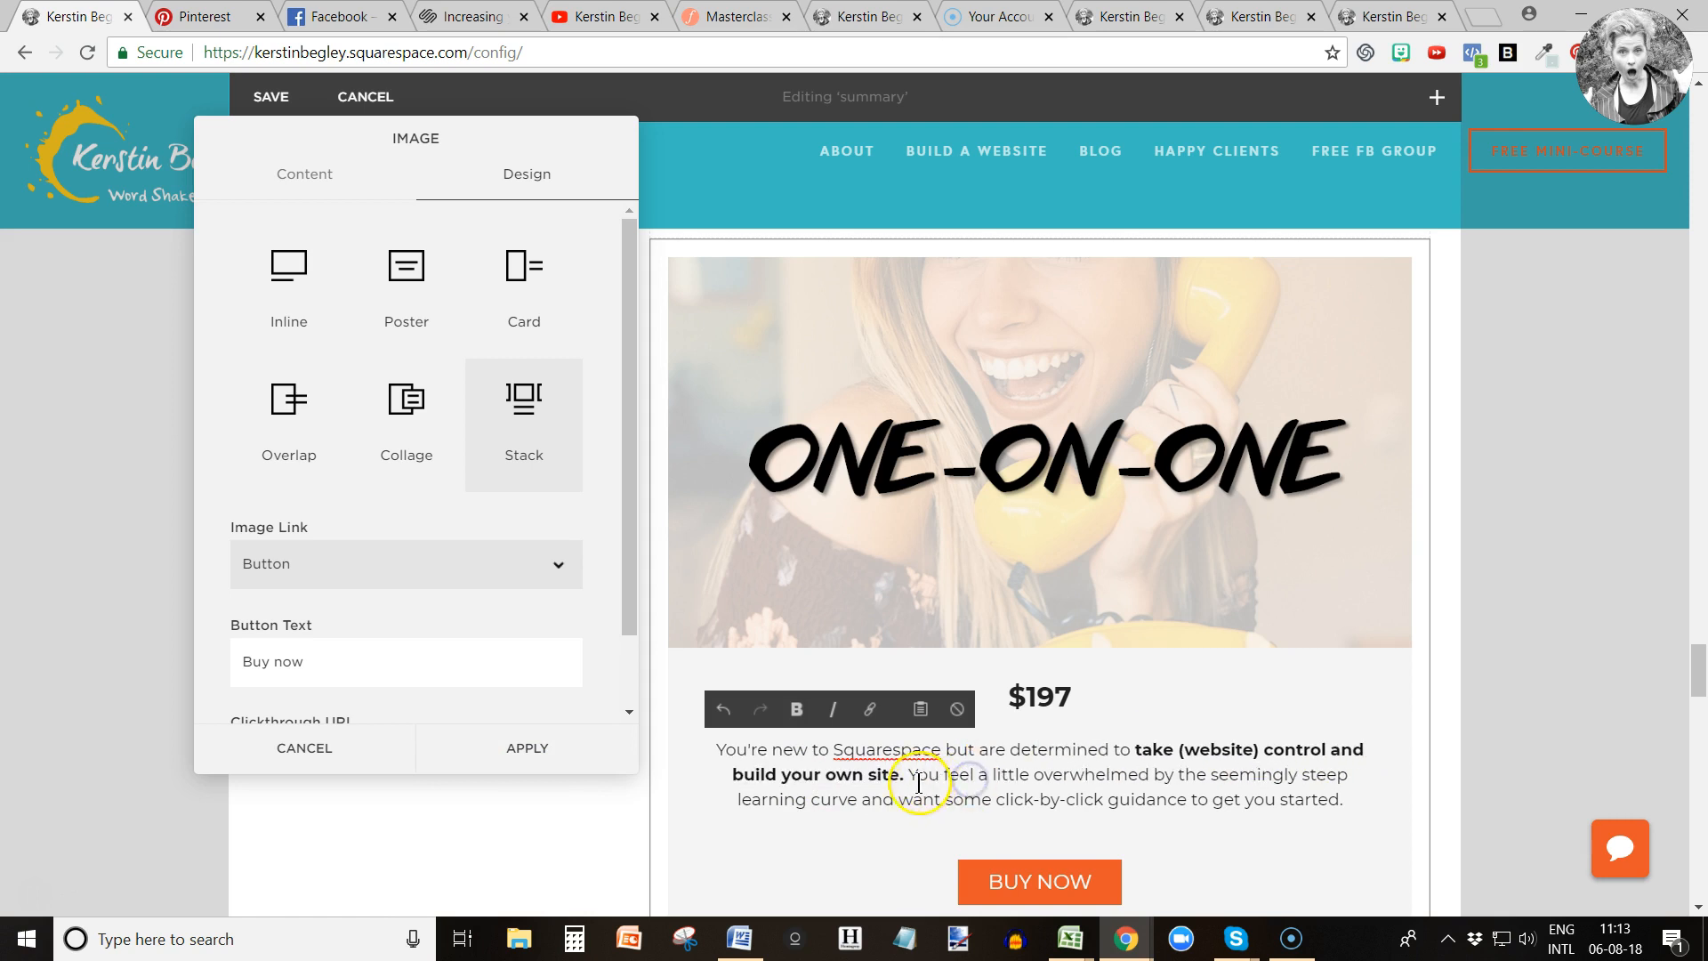
Replace the description's last sentence with "So you don't have to pay a web designer every again." and apply the image block settings.
{"action": "left_click_drag", "start_coordinate": [990, 781], "coordinate": [1364, 803]}
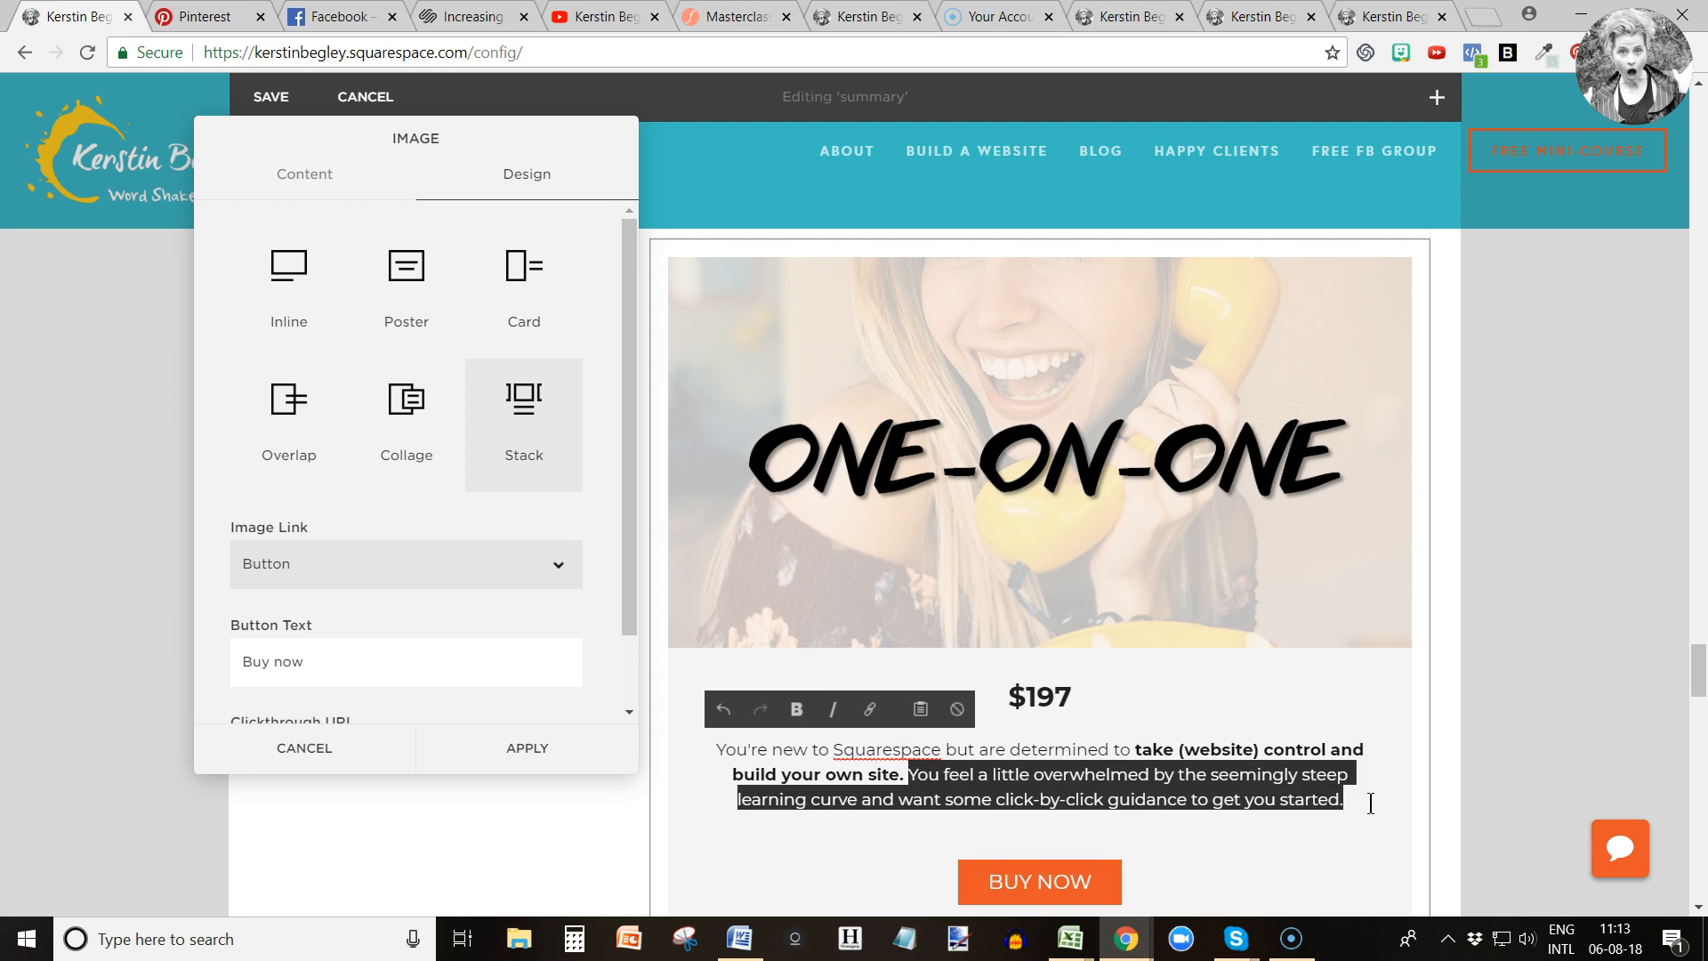
{"action": "type", "text": "So you don't have to pay a web designer every again."}
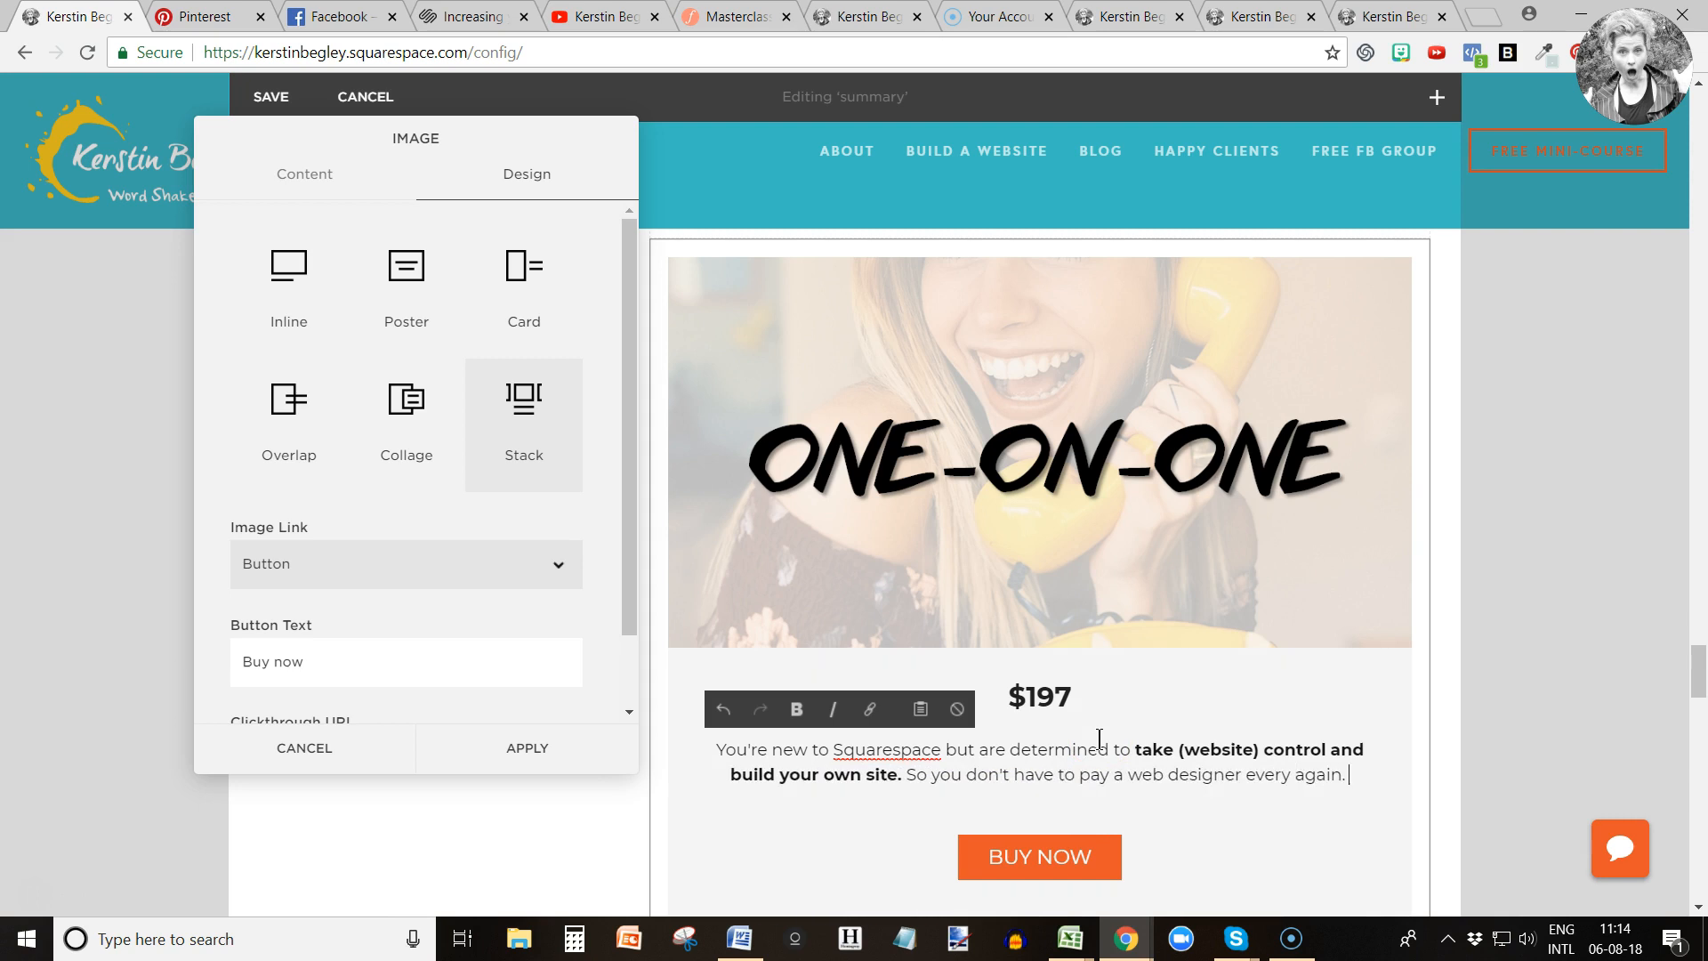
{"action": "left_click", "coordinate": [584, 754]}
Arrange the One-on-One card in the middle column beside the Website Done For You card, with the spacer in the third column.
{"action": "scroll", "coordinate": [673, 425], "scroll_direction": "up", "scroll_amount": 3}
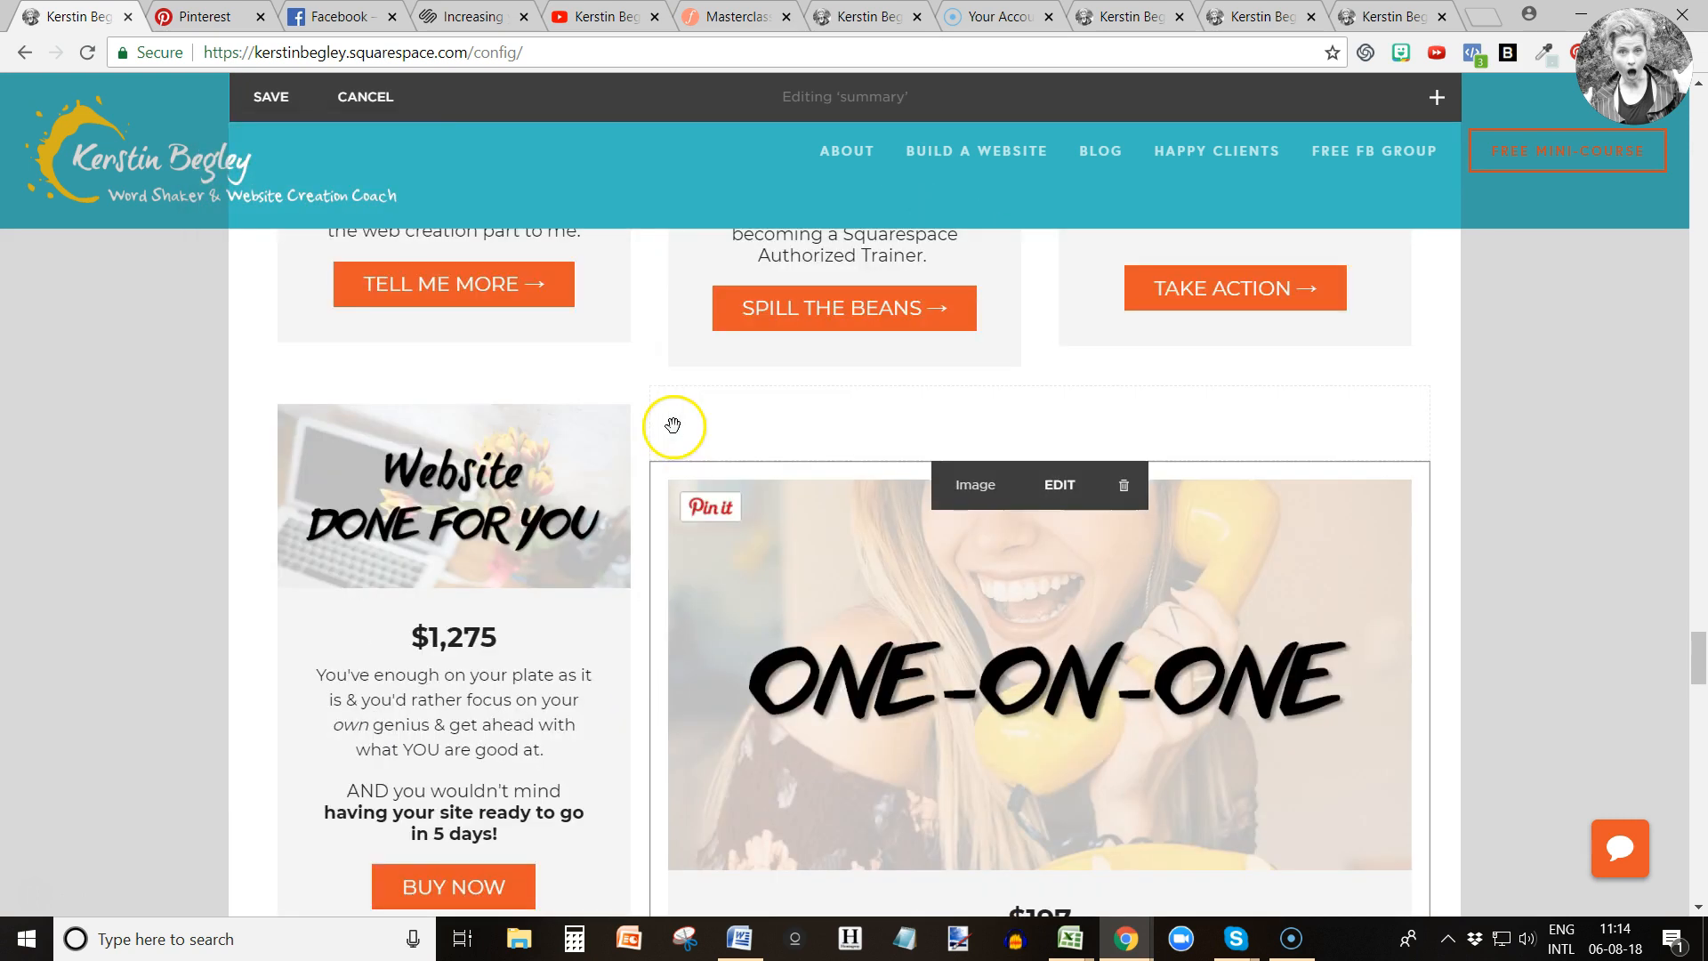
{"action": "left_click_drag", "start_coordinate": [978, 494], "coordinate": [1348, 596]}
{"action": "left_click_drag", "start_coordinate": [452, 484], "coordinate": [650, 479]}
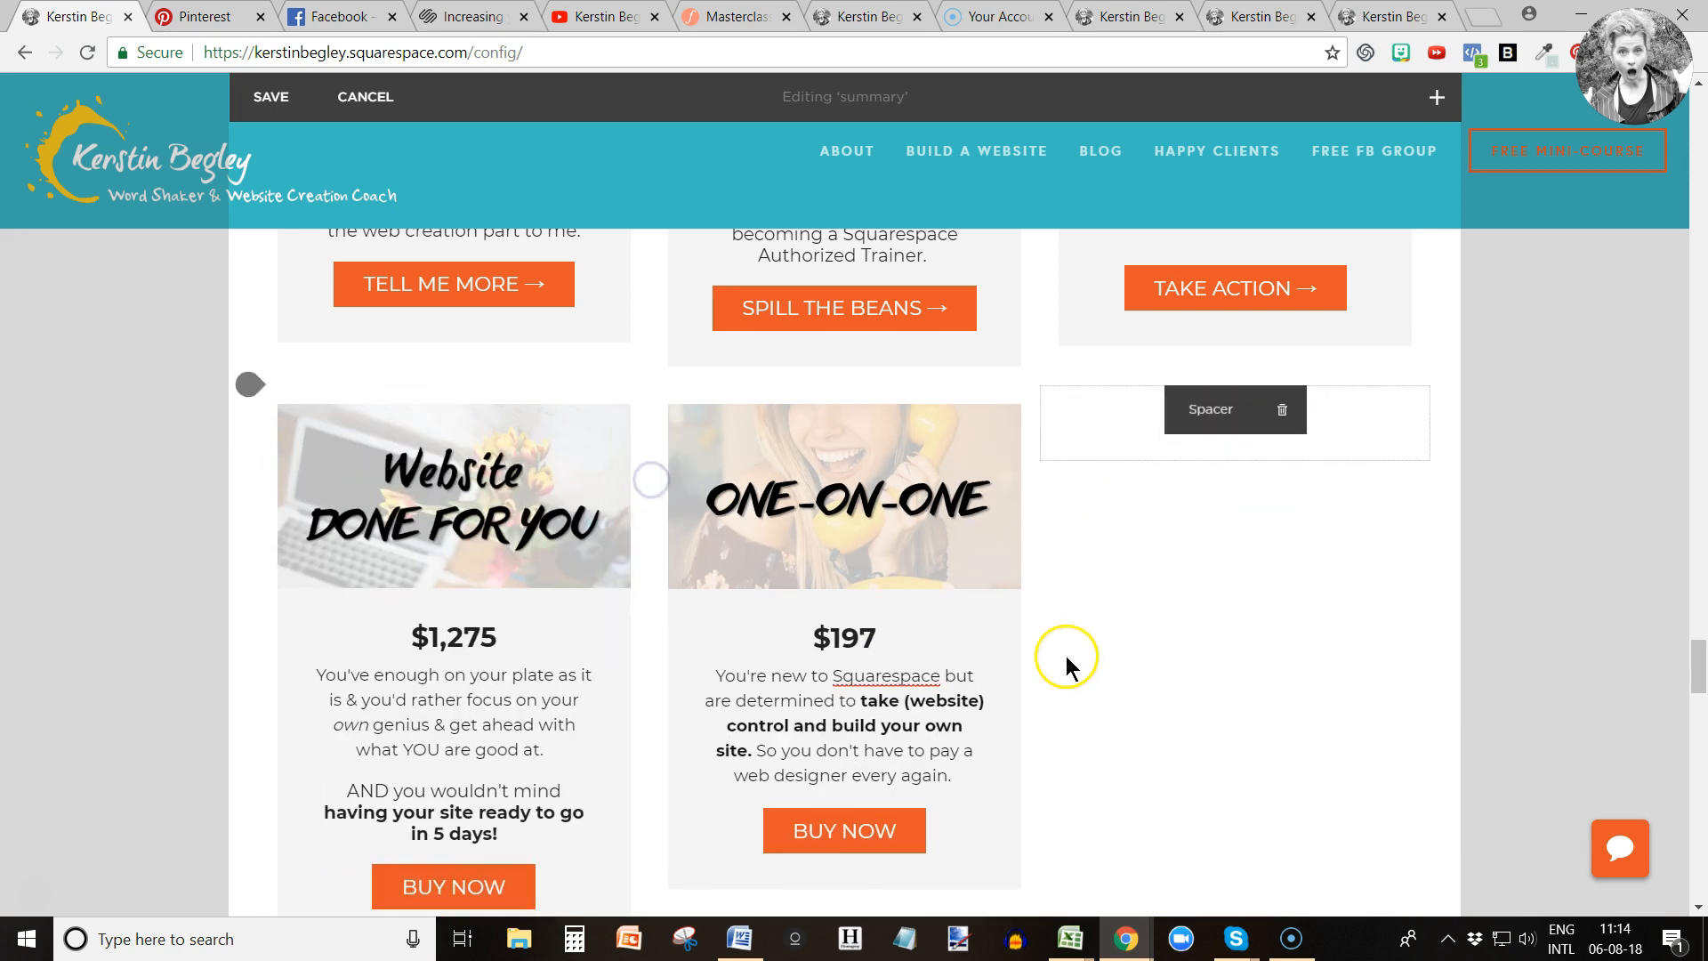
Add an image block below the third-column spacer and upload the "epwc most popular v2" picture from the Shop folder.
{"action": "scroll", "coordinate": [1065, 654], "scroll_direction": "down", "scroll_amount": 1}
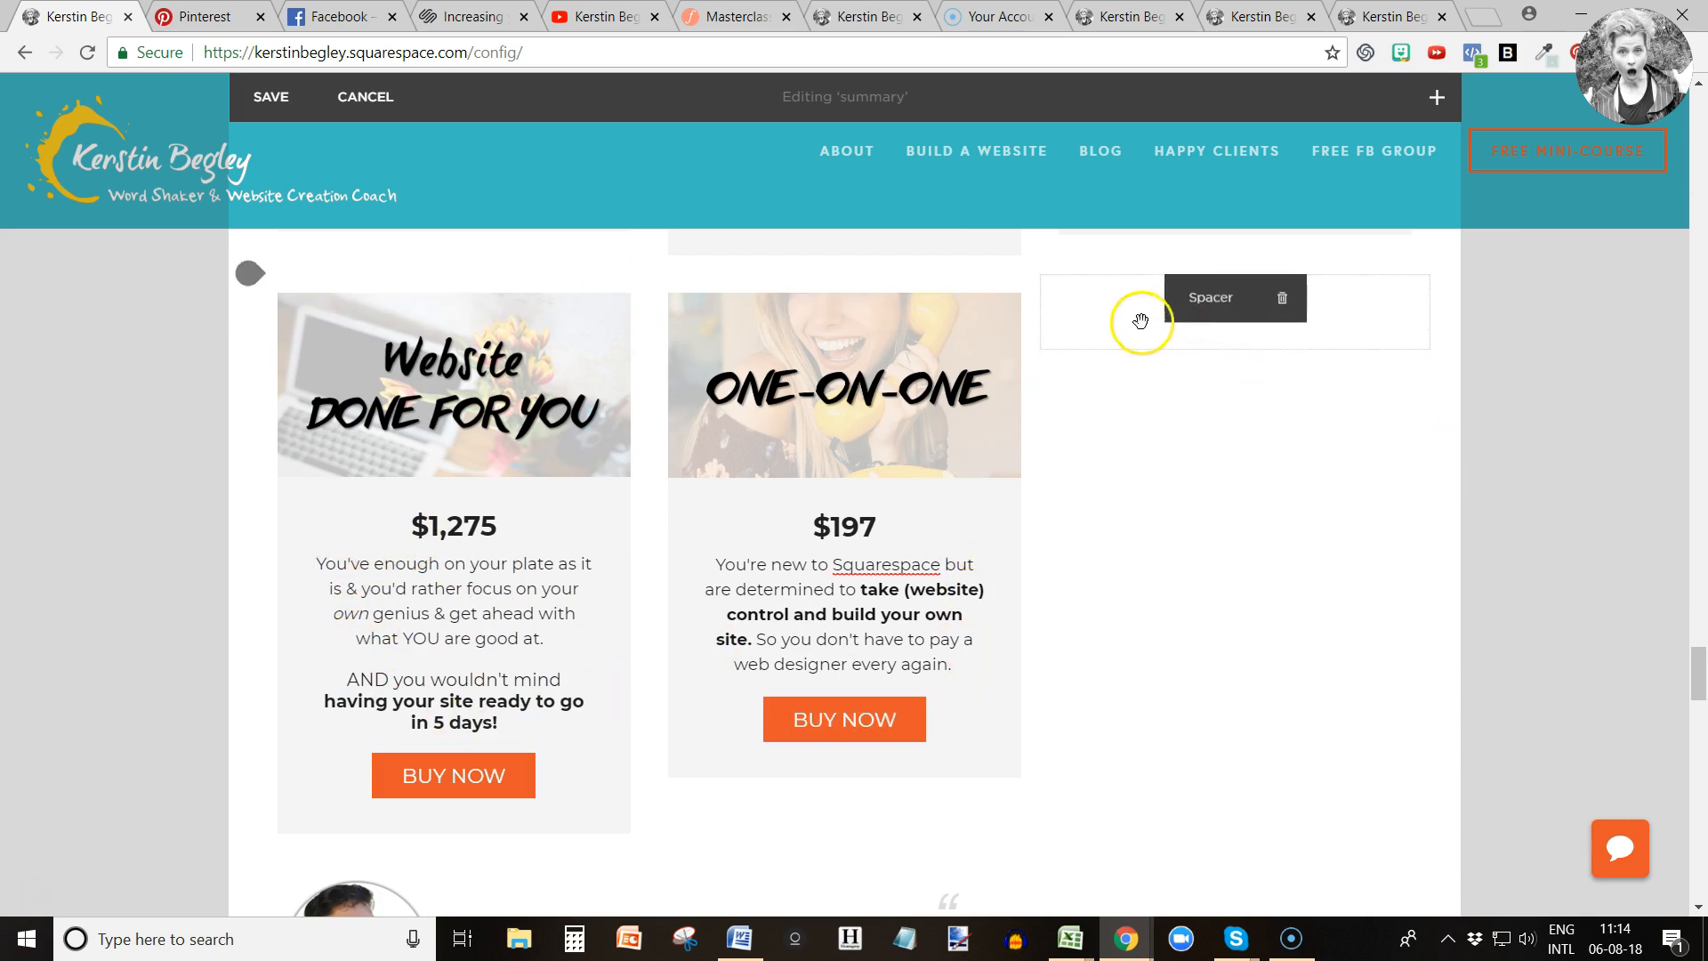
{"action": "left_click", "coordinate": [1041, 349]}
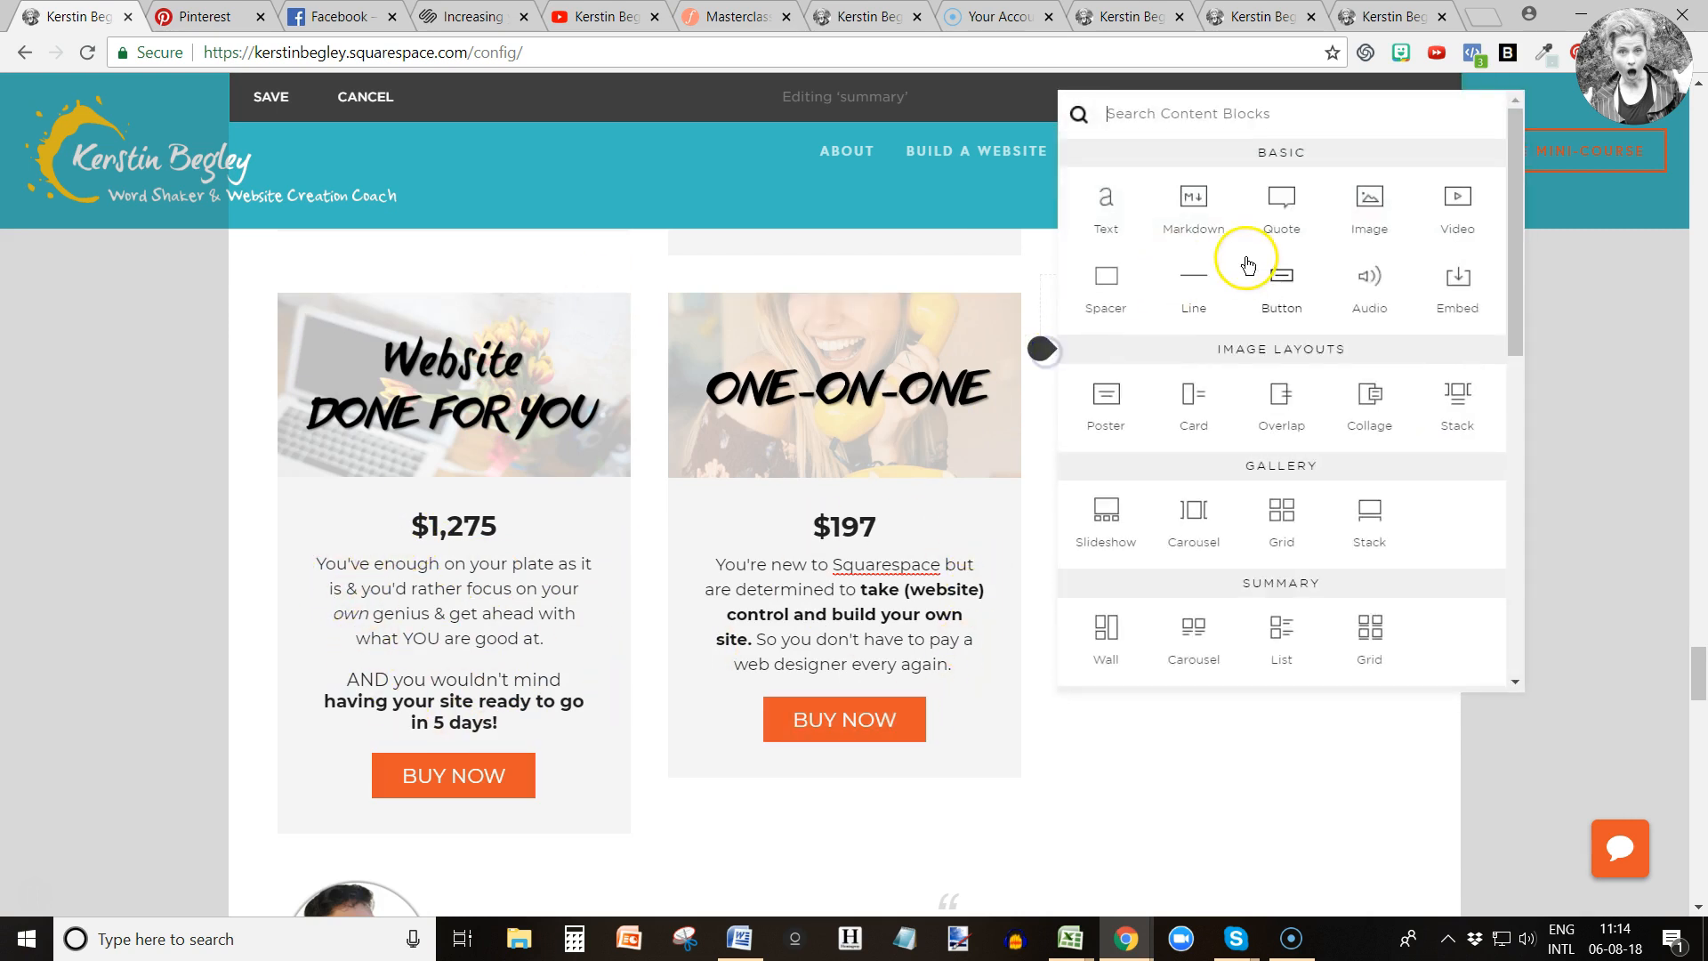
{"action": "left_click", "coordinate": [1369, 211]}
{"action": "left_click", "coordinate": [1456, 438]}
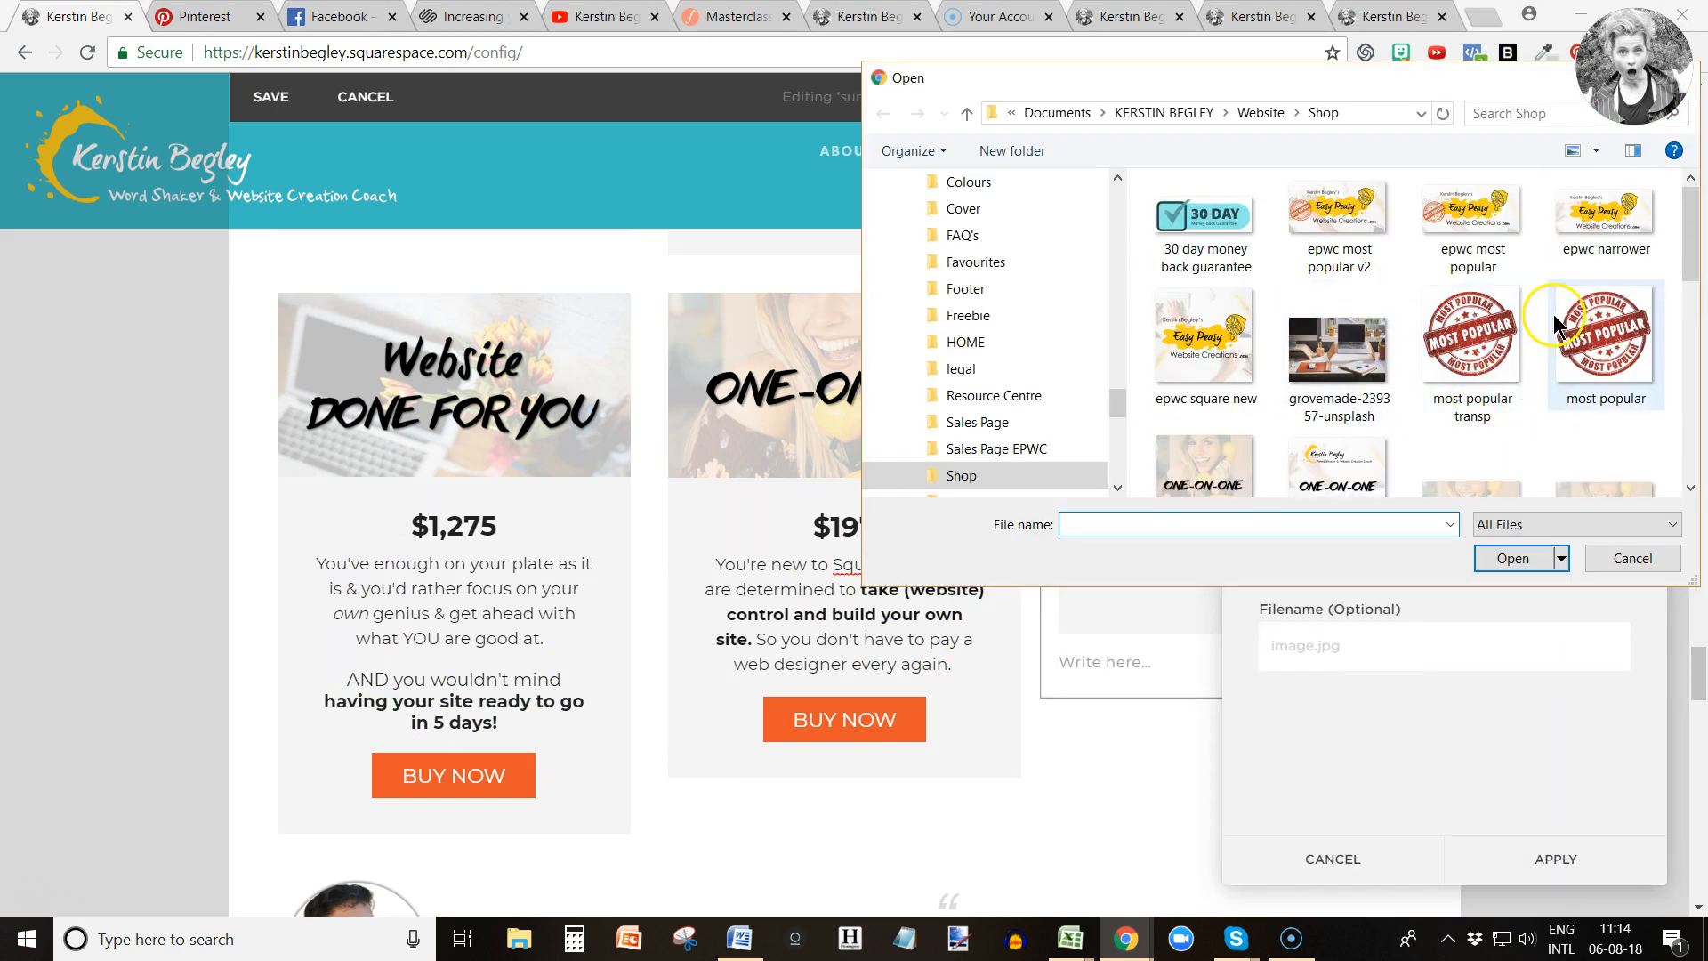
{"action": "left_click", "coordinate": [1341, 261]}
{"action": "left_click", "coordinate": [1512, 557]}
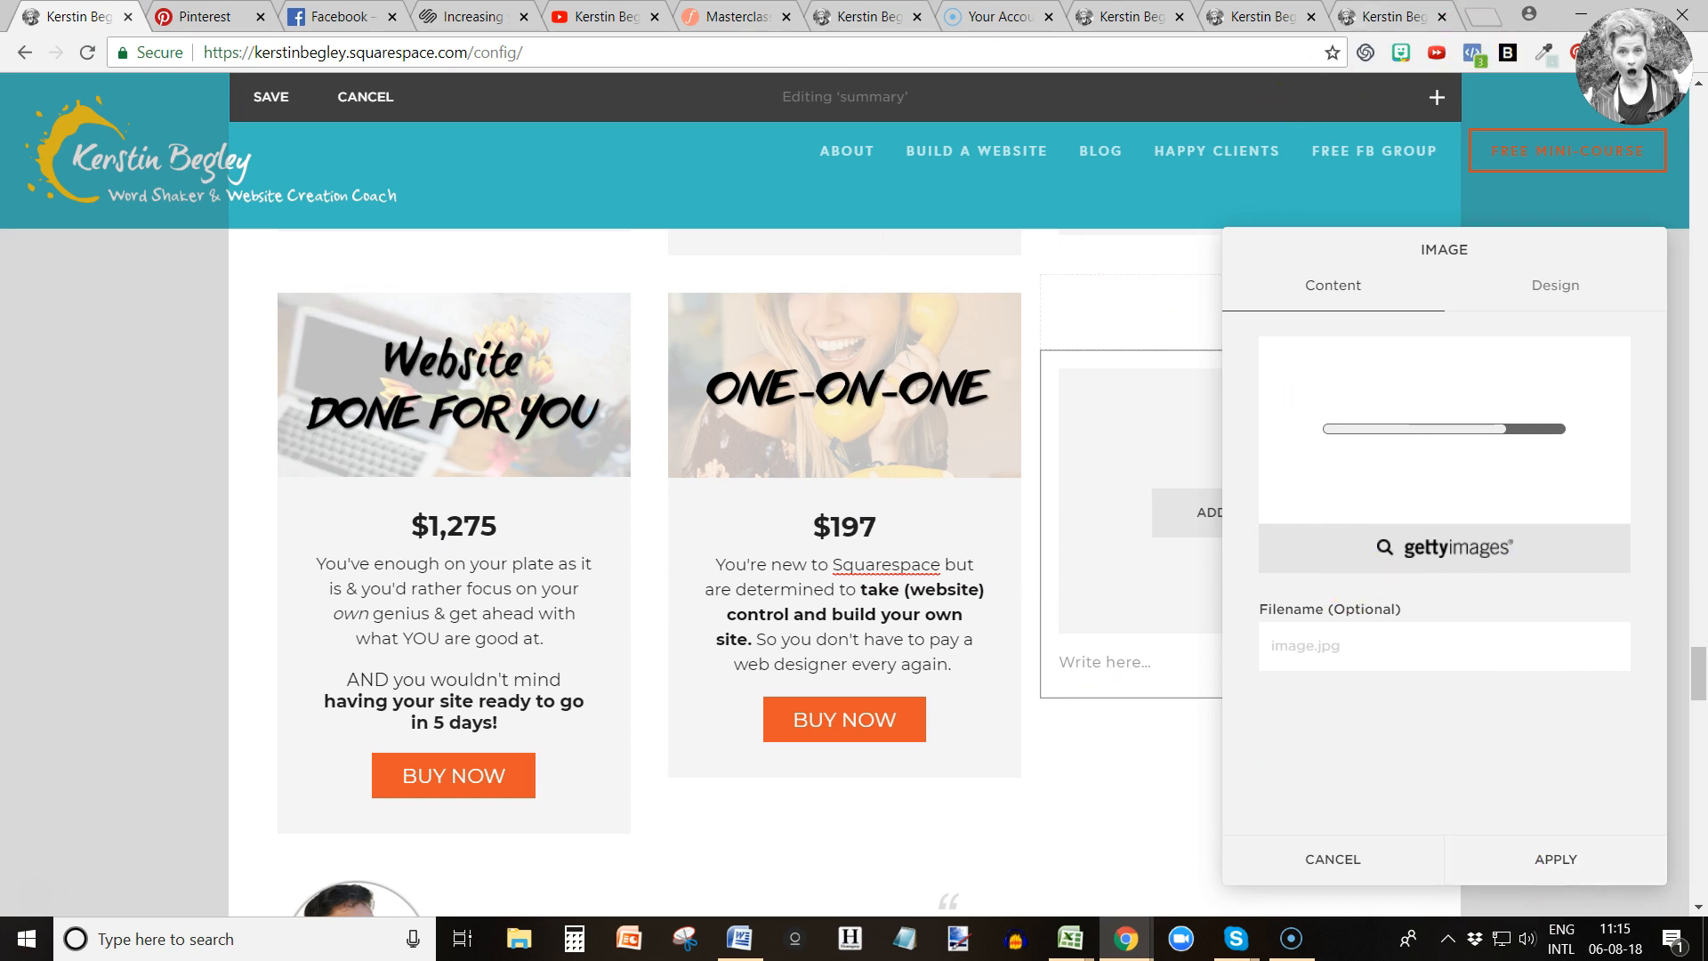
Examine the existing row of product cards on the live work-with-me page.
{"action": "left_click", "coordinate": [1123, 18]}
{"action": "scroll", "coordinate": [1696, 602], "scroll_direction": "down", "scroll_amount": 5}
{"action": "scroll", "coordinate": [1701, 553], "scroll_direction": "up", "scroll_amount": 1}
{"action": "scroll", "coordinate": [1701, 554], "scroll_direction": "down", "scroll_amount": 5}
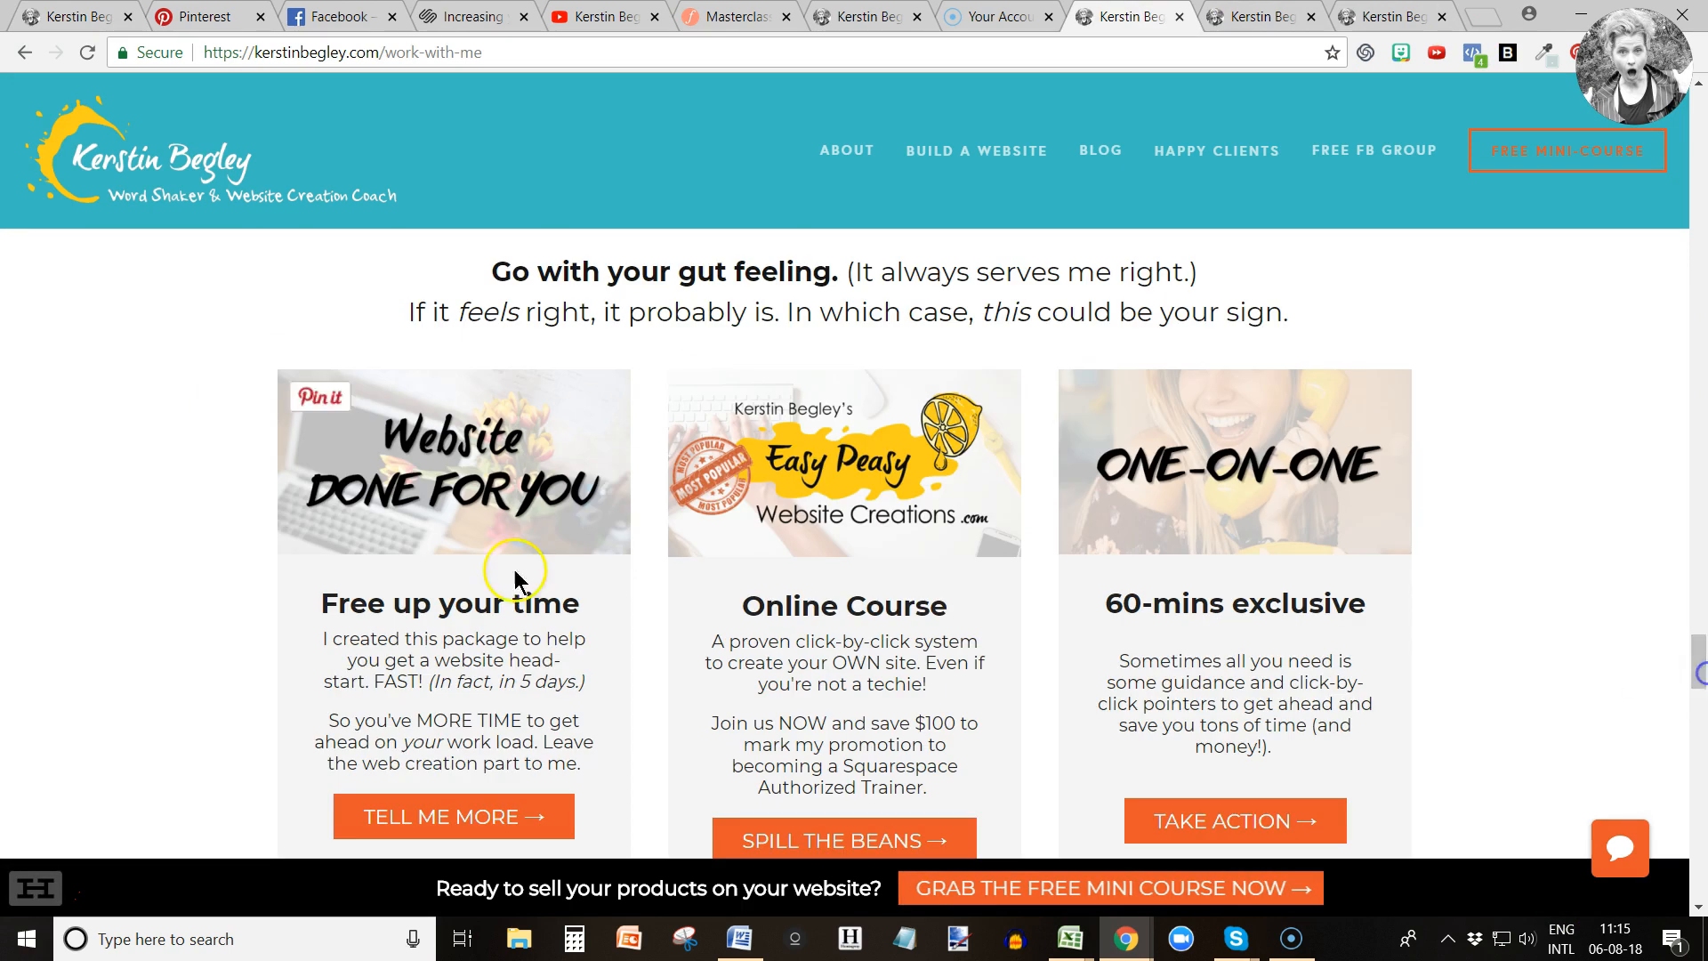
{"action": "scroll", "coordinate": [1082, 652], "scroll_direction": "down", "scroll_amount": 1}
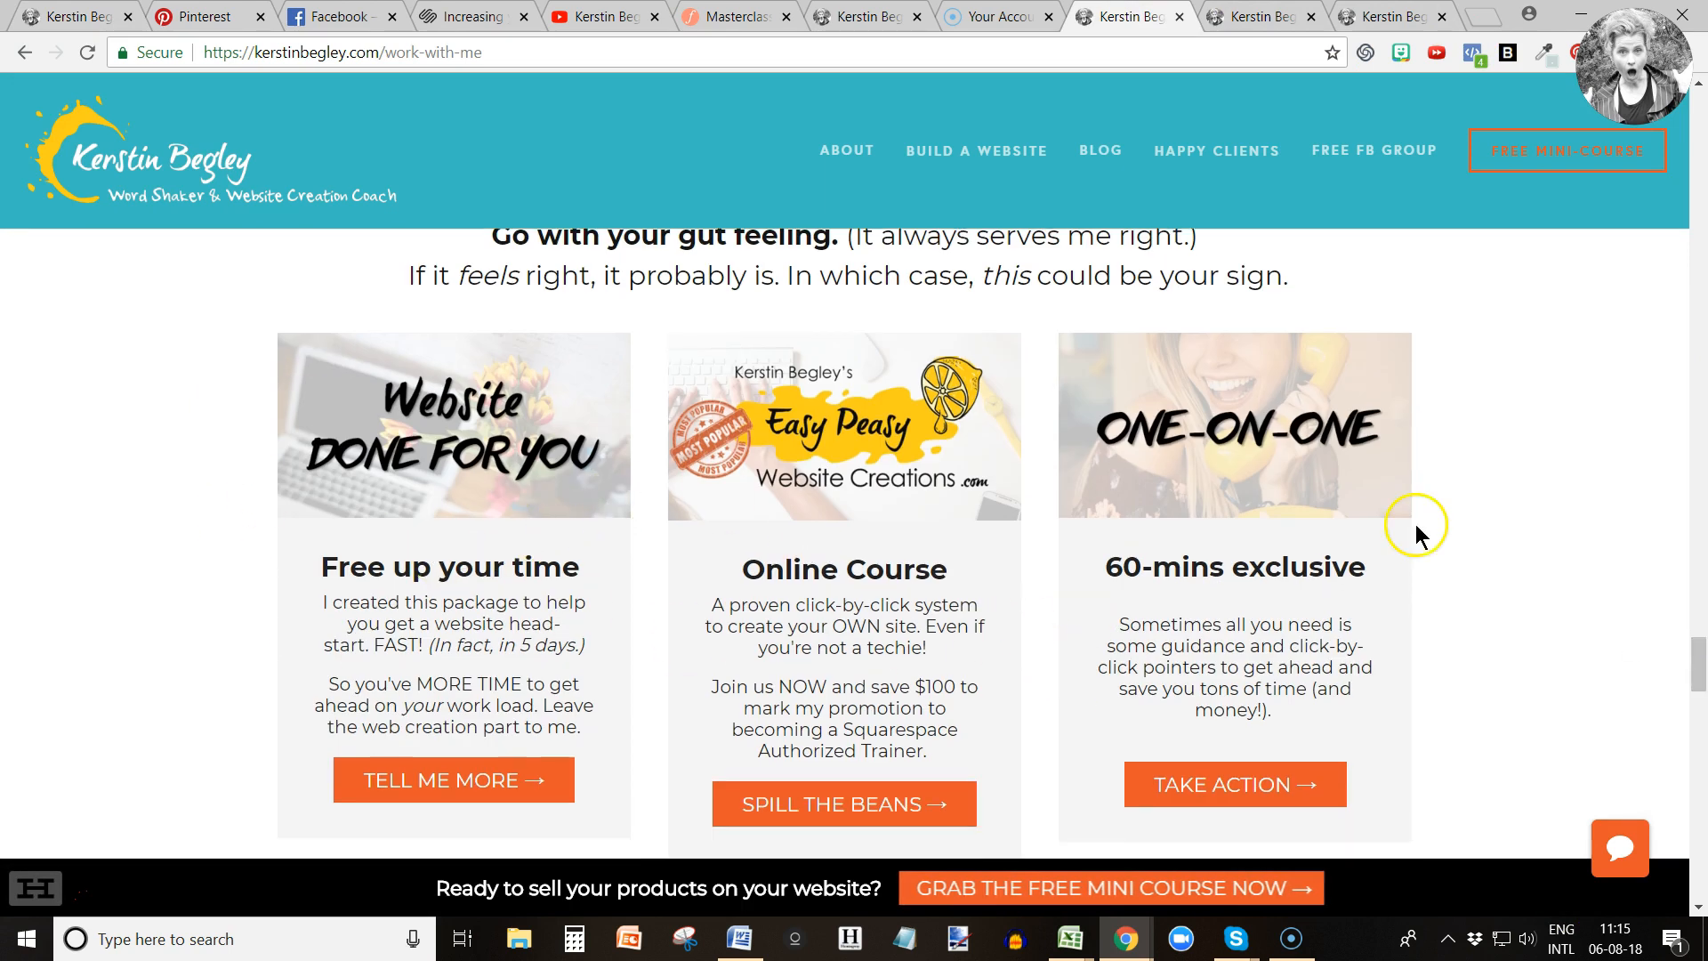
Give the third-column Easy Peasy image block the Stack layout with a button link reading "Buy now".
{"action": "left_click", "coordinate": [59, 18]}
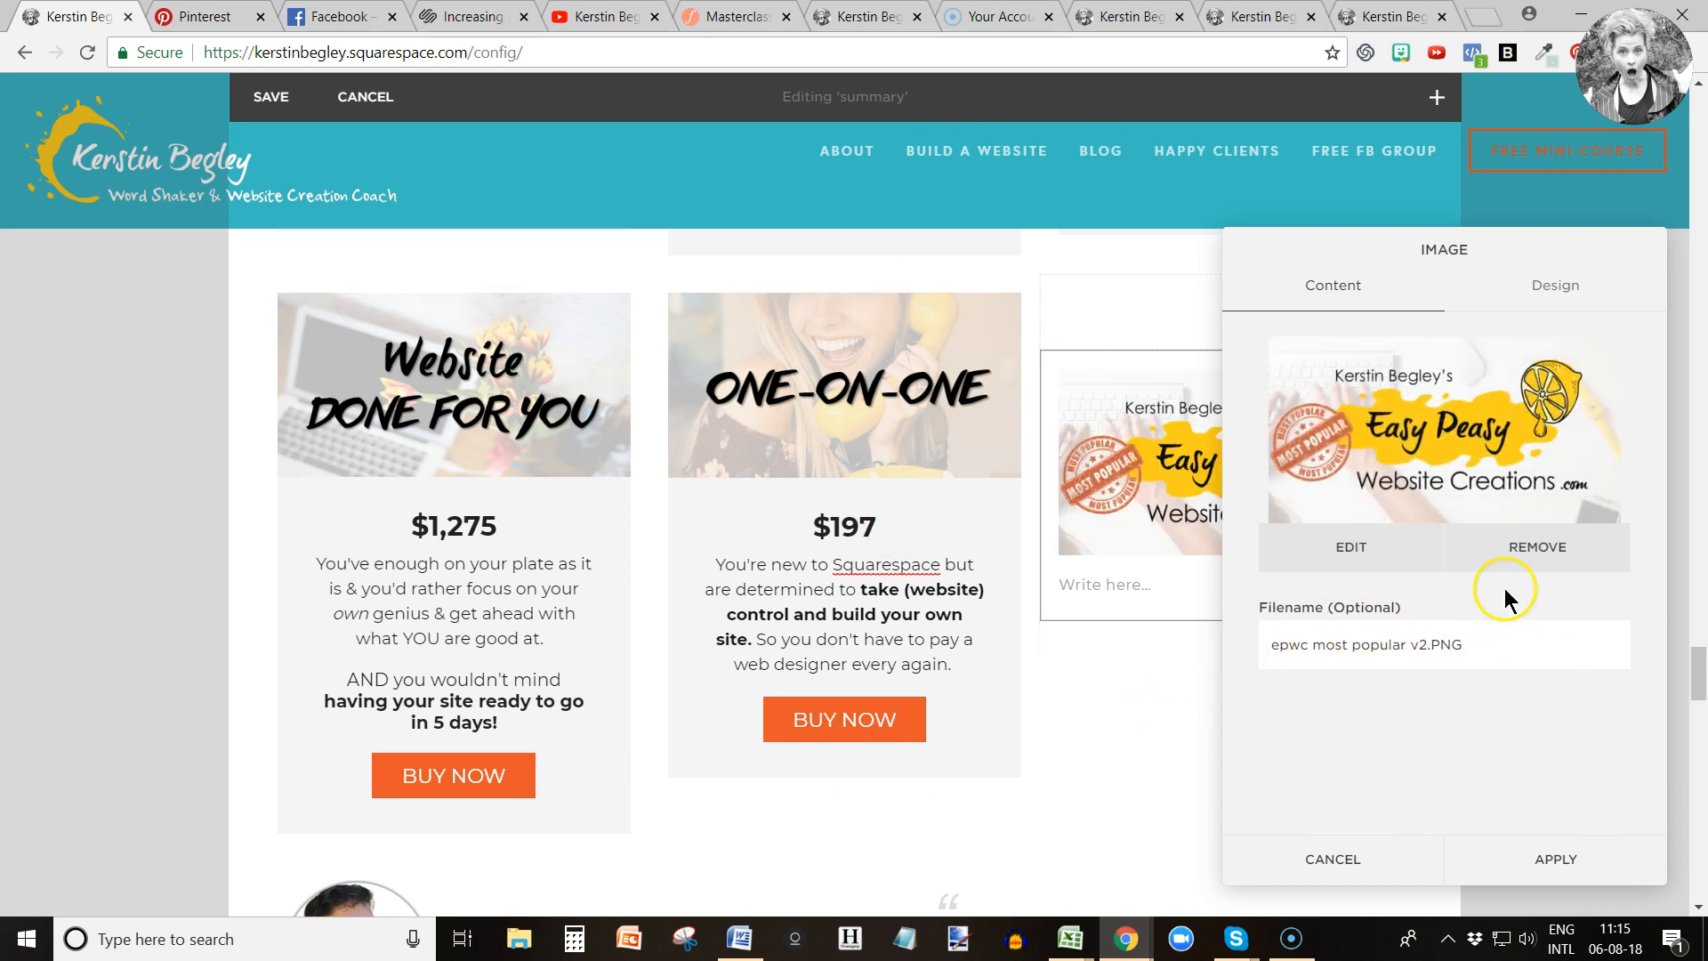
{"action": "left_click", "coordinate": [1558, 292]}
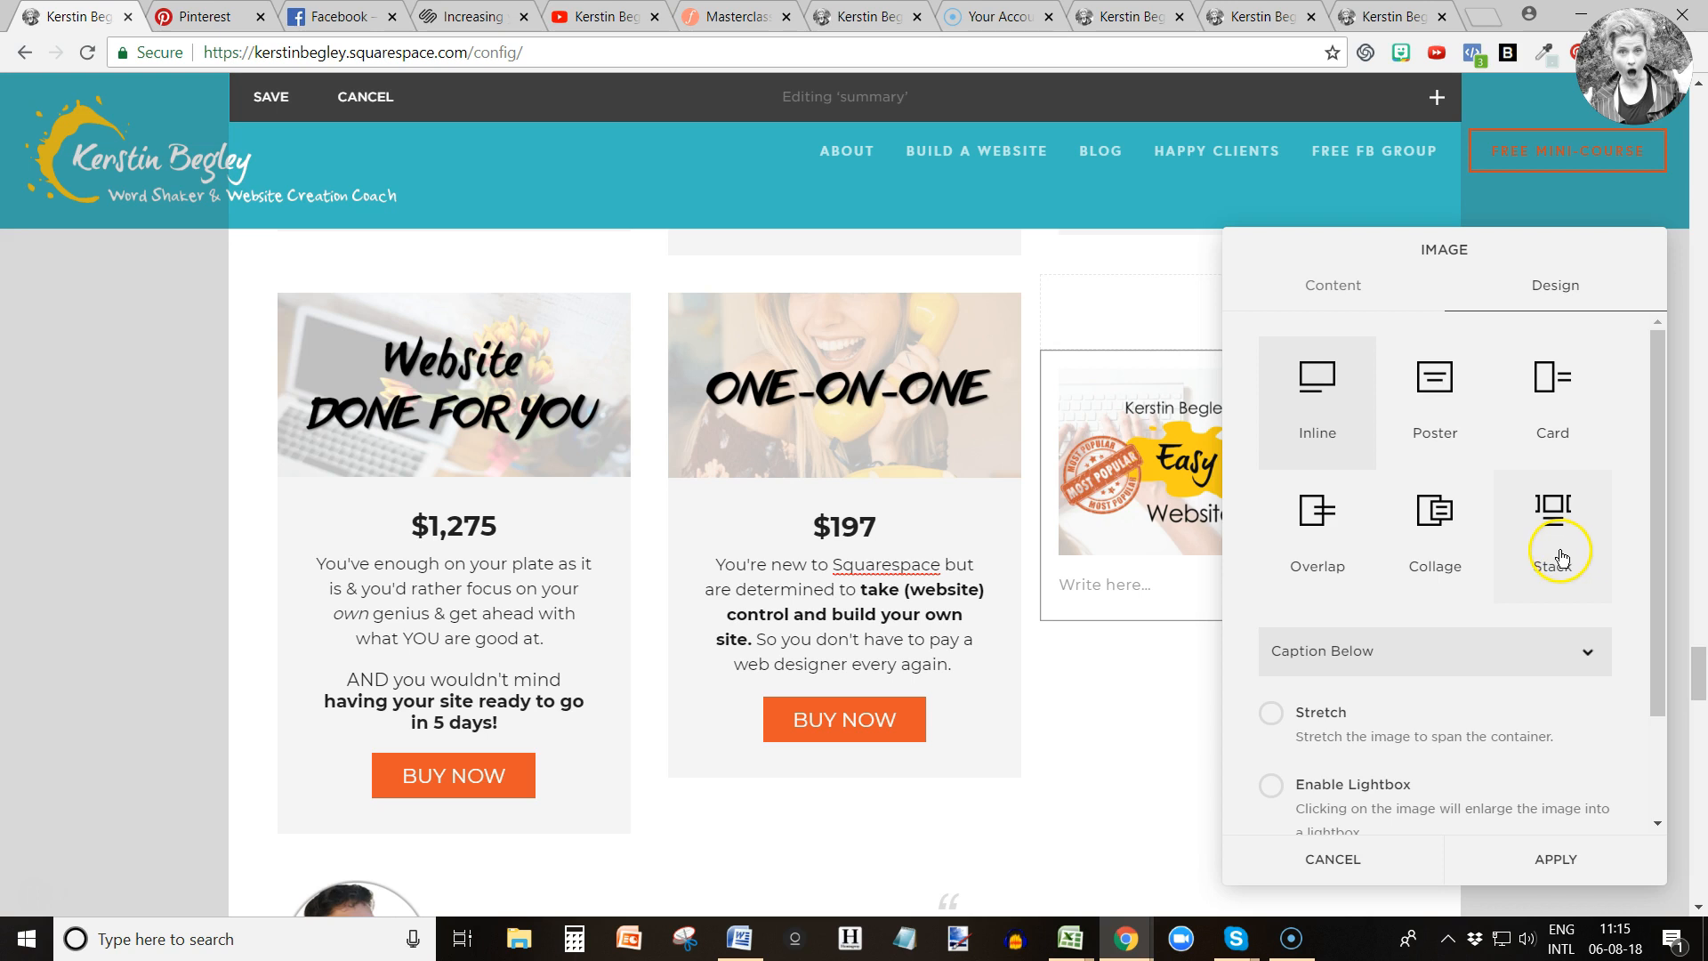
{"action": "left_click", "coordinate": [1557, 562]}
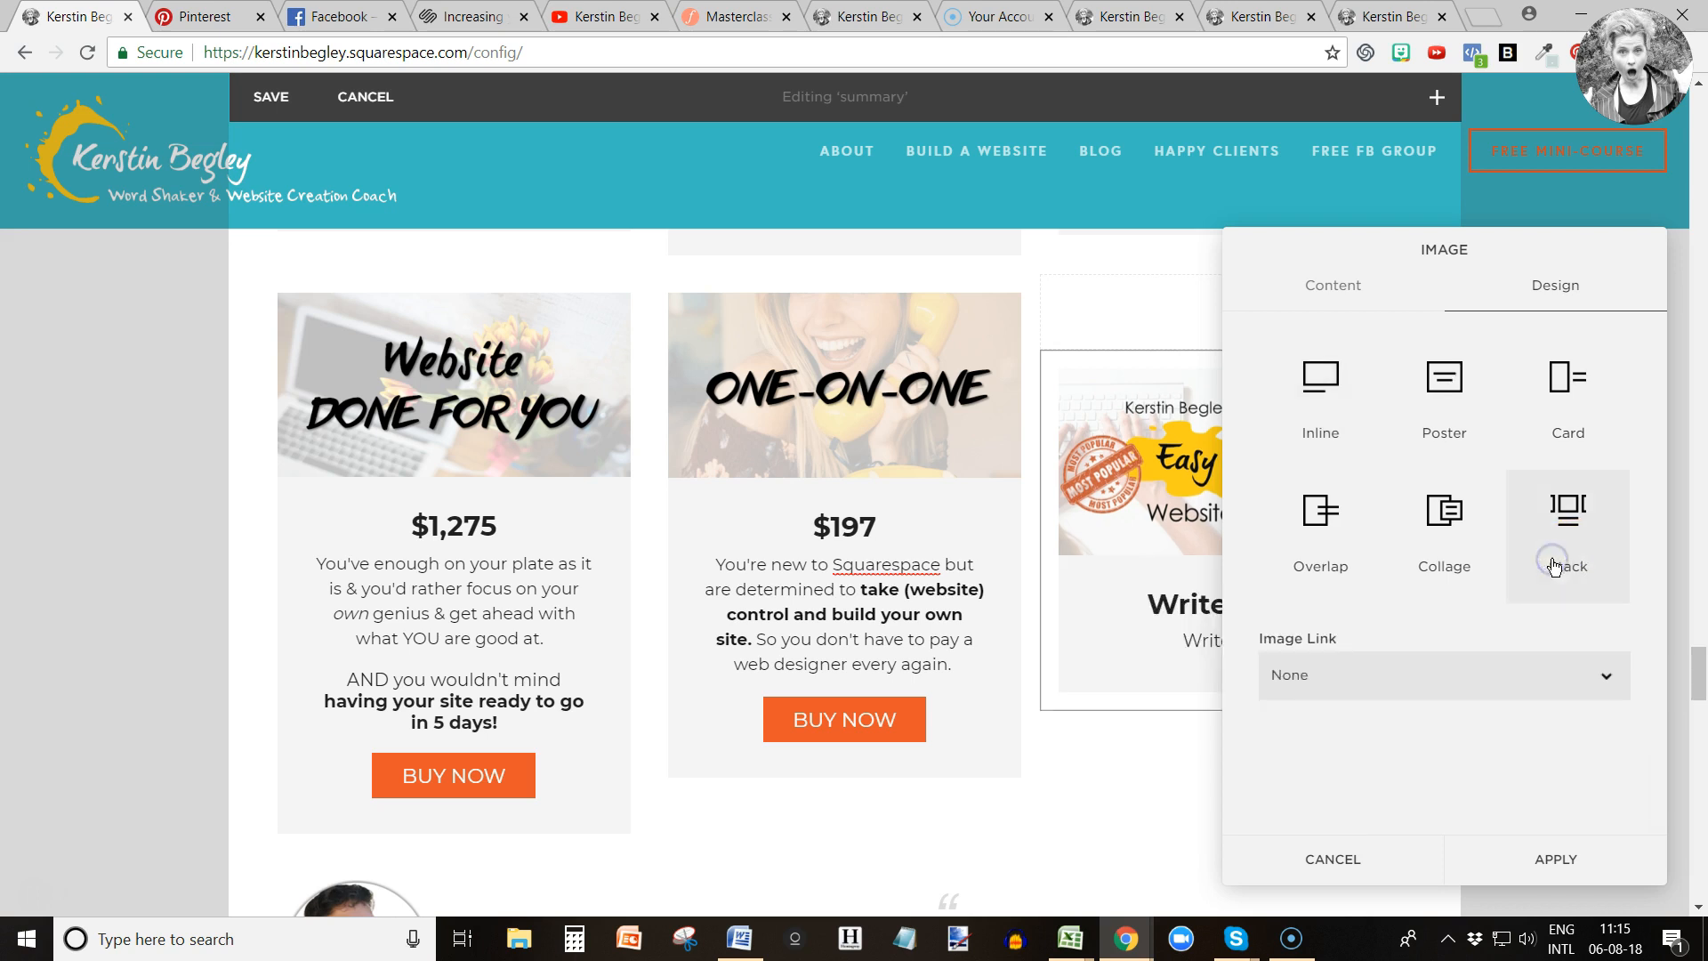
{"action": "left_click", "coordinate": [1304, 678]}
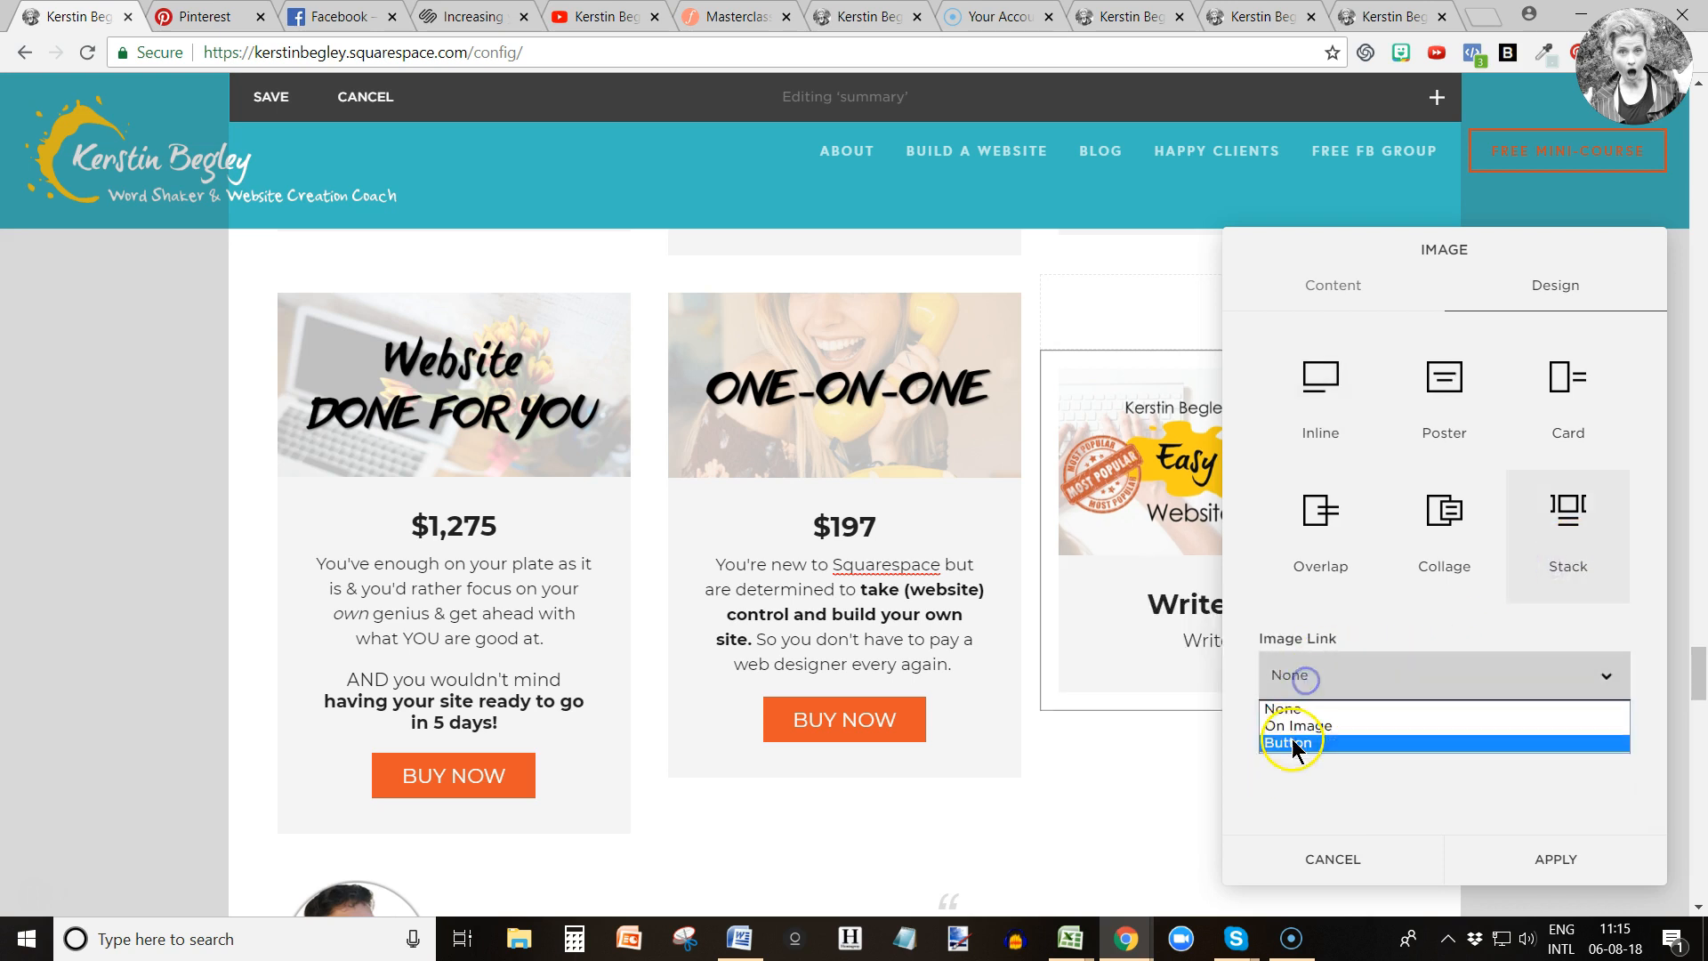
{"action": "left_click", "coordinate": [1293, 743]}
{"action": "scroll", "coordinate": [1334, 752], "scroll_direction": "down", "scroll_amount": 1}
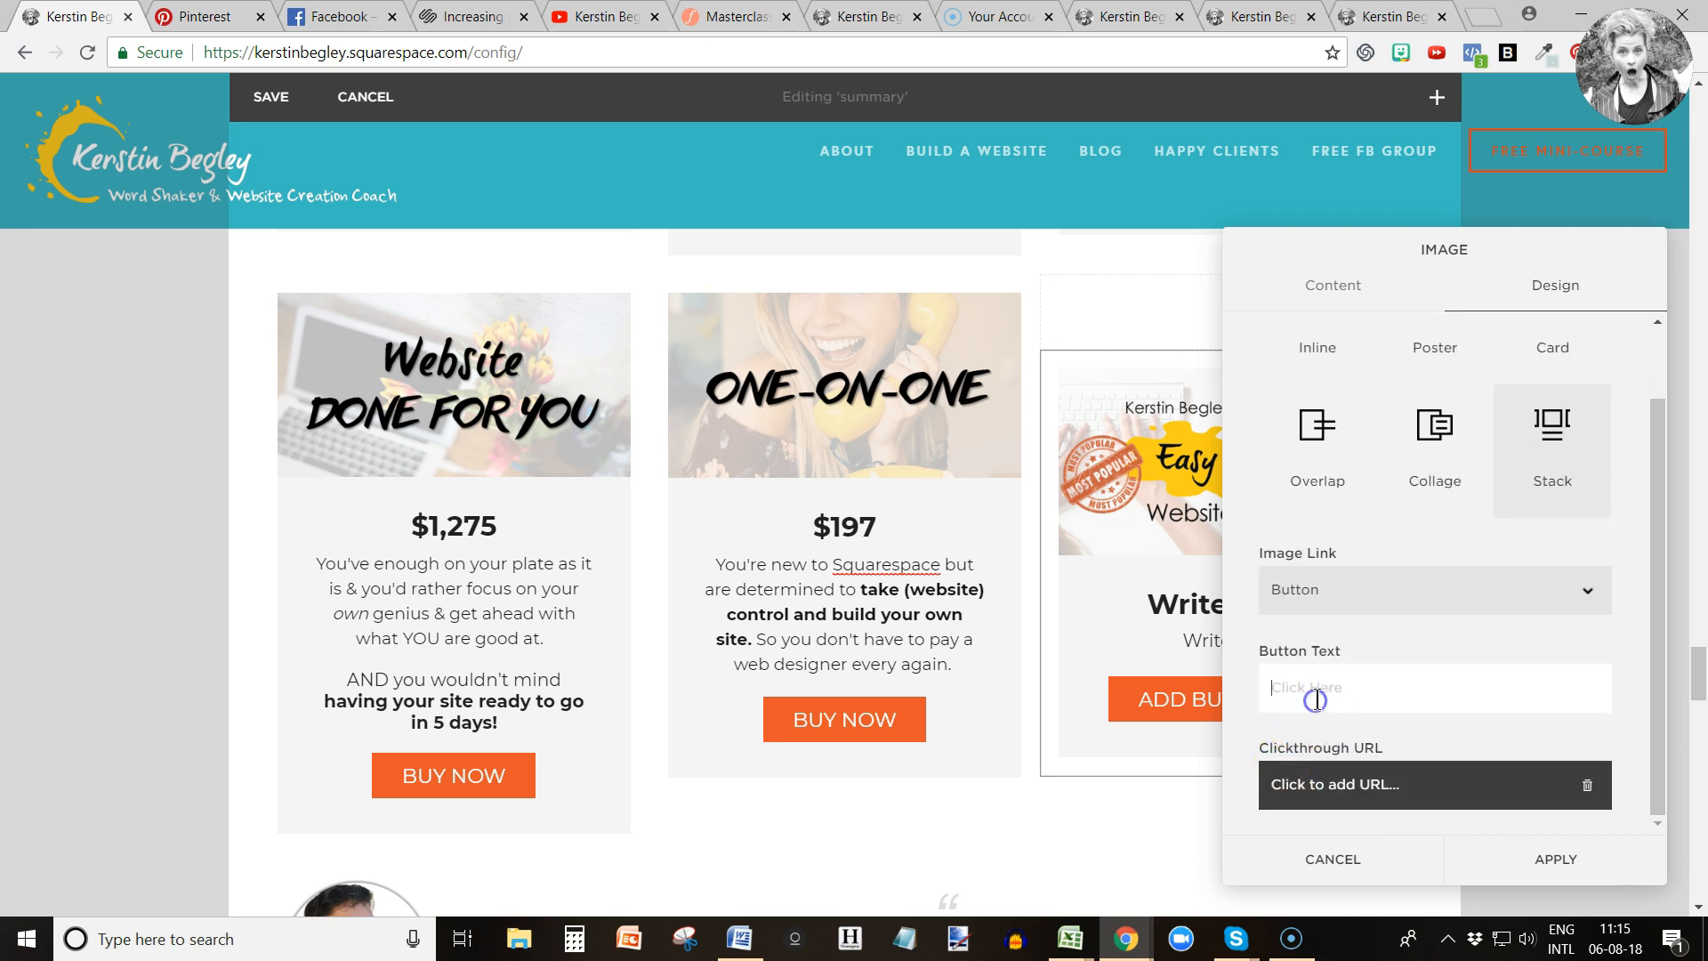
{"action": "left_click", "coordinate": [1317, 700]}
{"action": "type", "text": "Buy"}
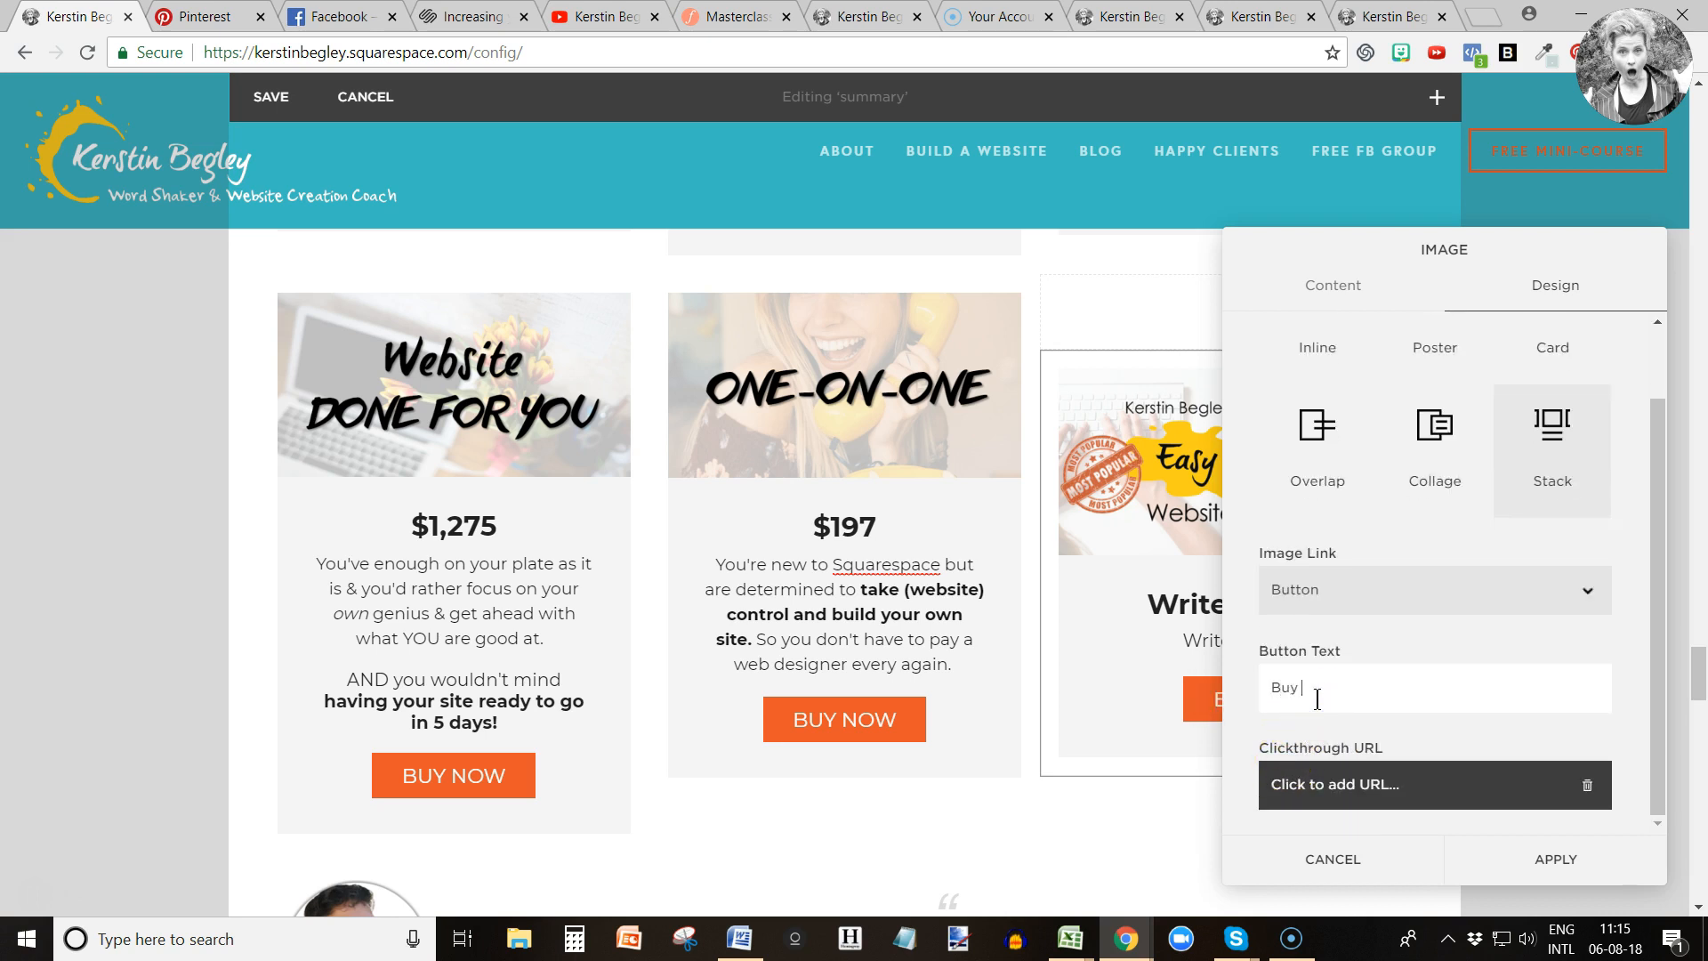
Link the Easy Peasy card's button to the live site's course-details page, opening in a new window, and apply the block settings.
{"action": "scroll", "coordinate": [1663, 894], "scroll_direction": "down", "scroll_amount": 2}
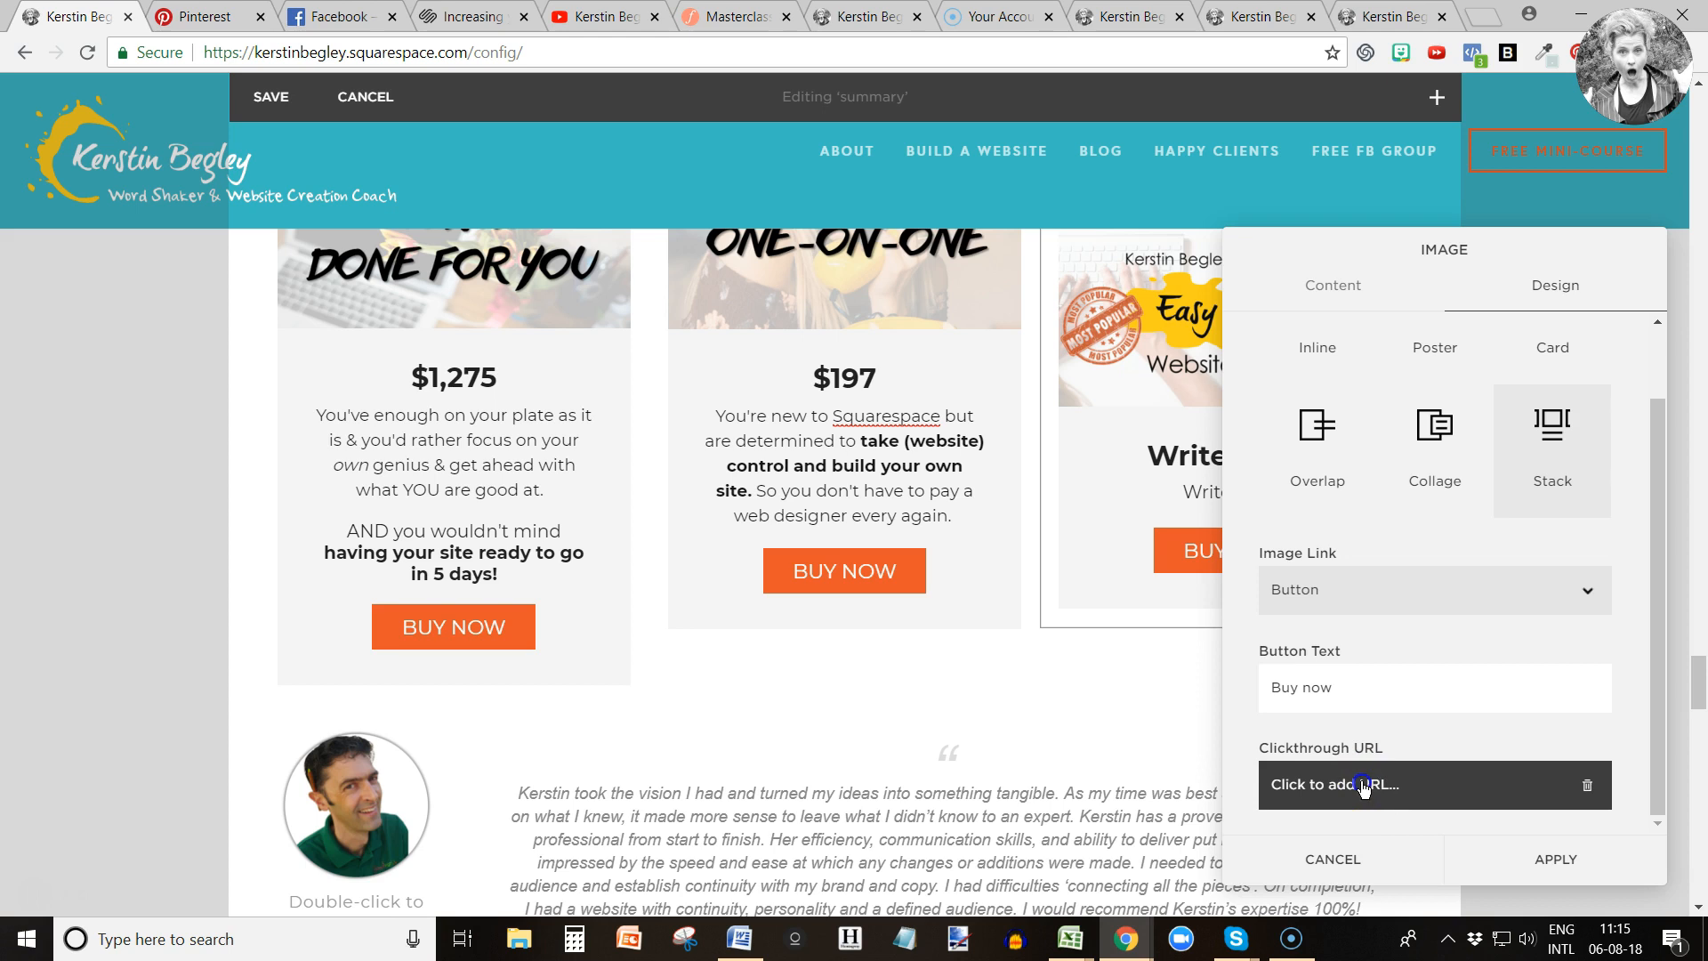
{"action": "left_click", "coordinate": [1358, 786]}
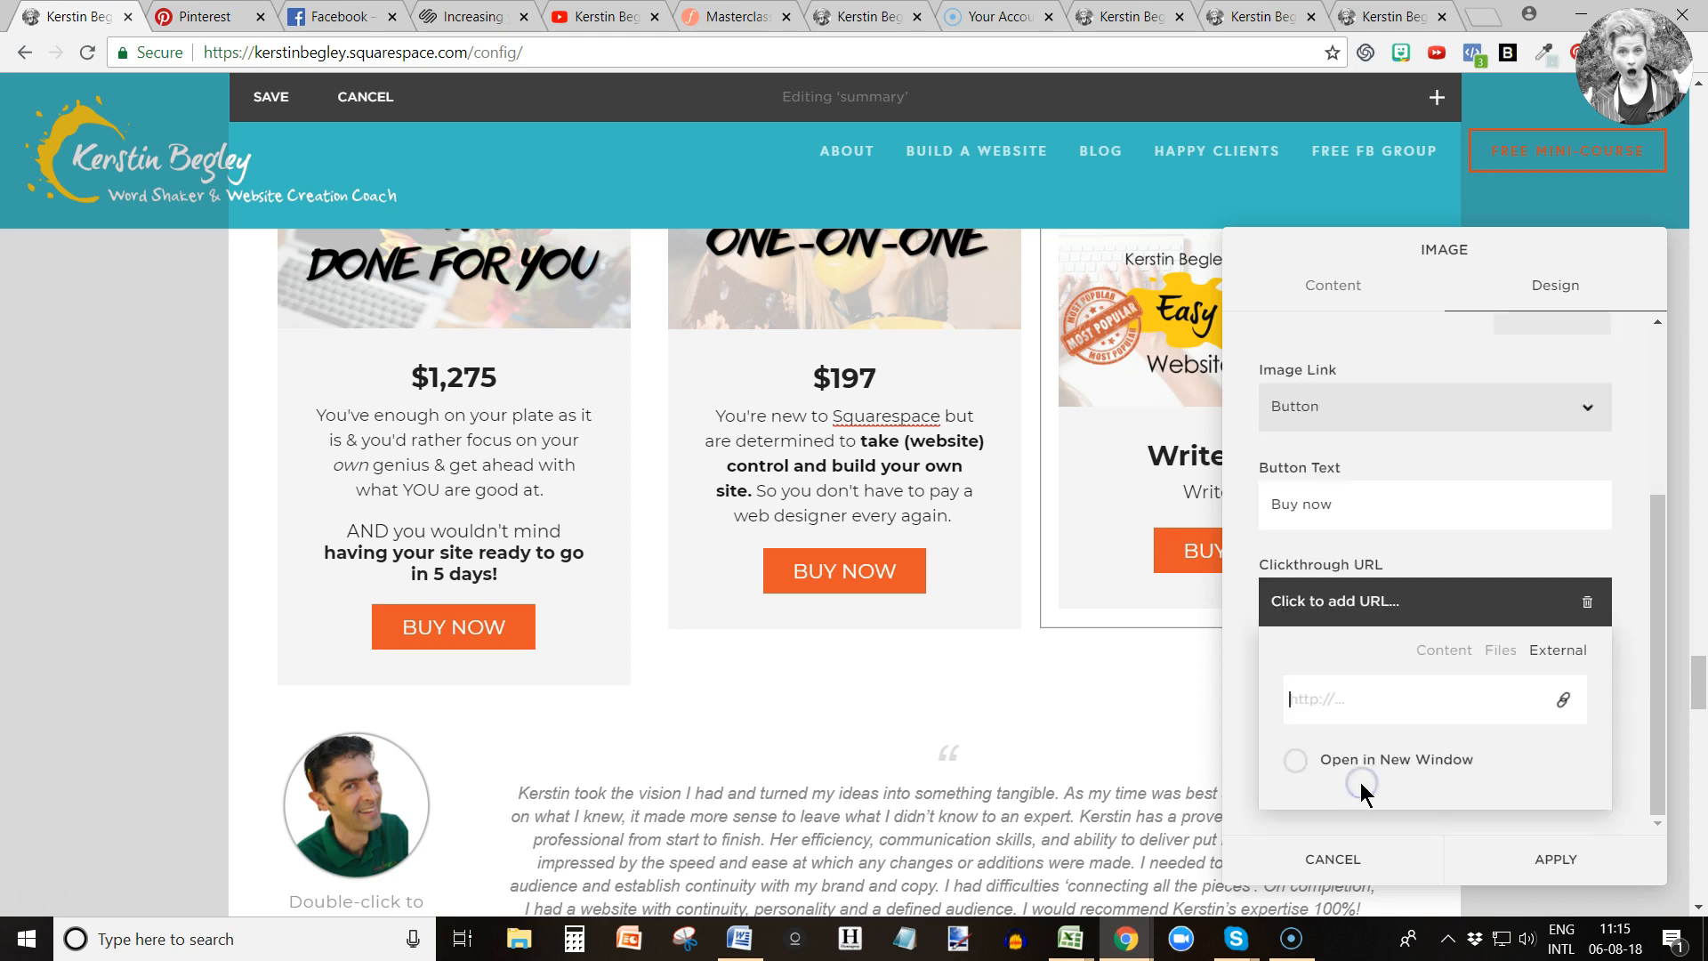
{"action": "left_click", "coordinate": [1112, 19]}
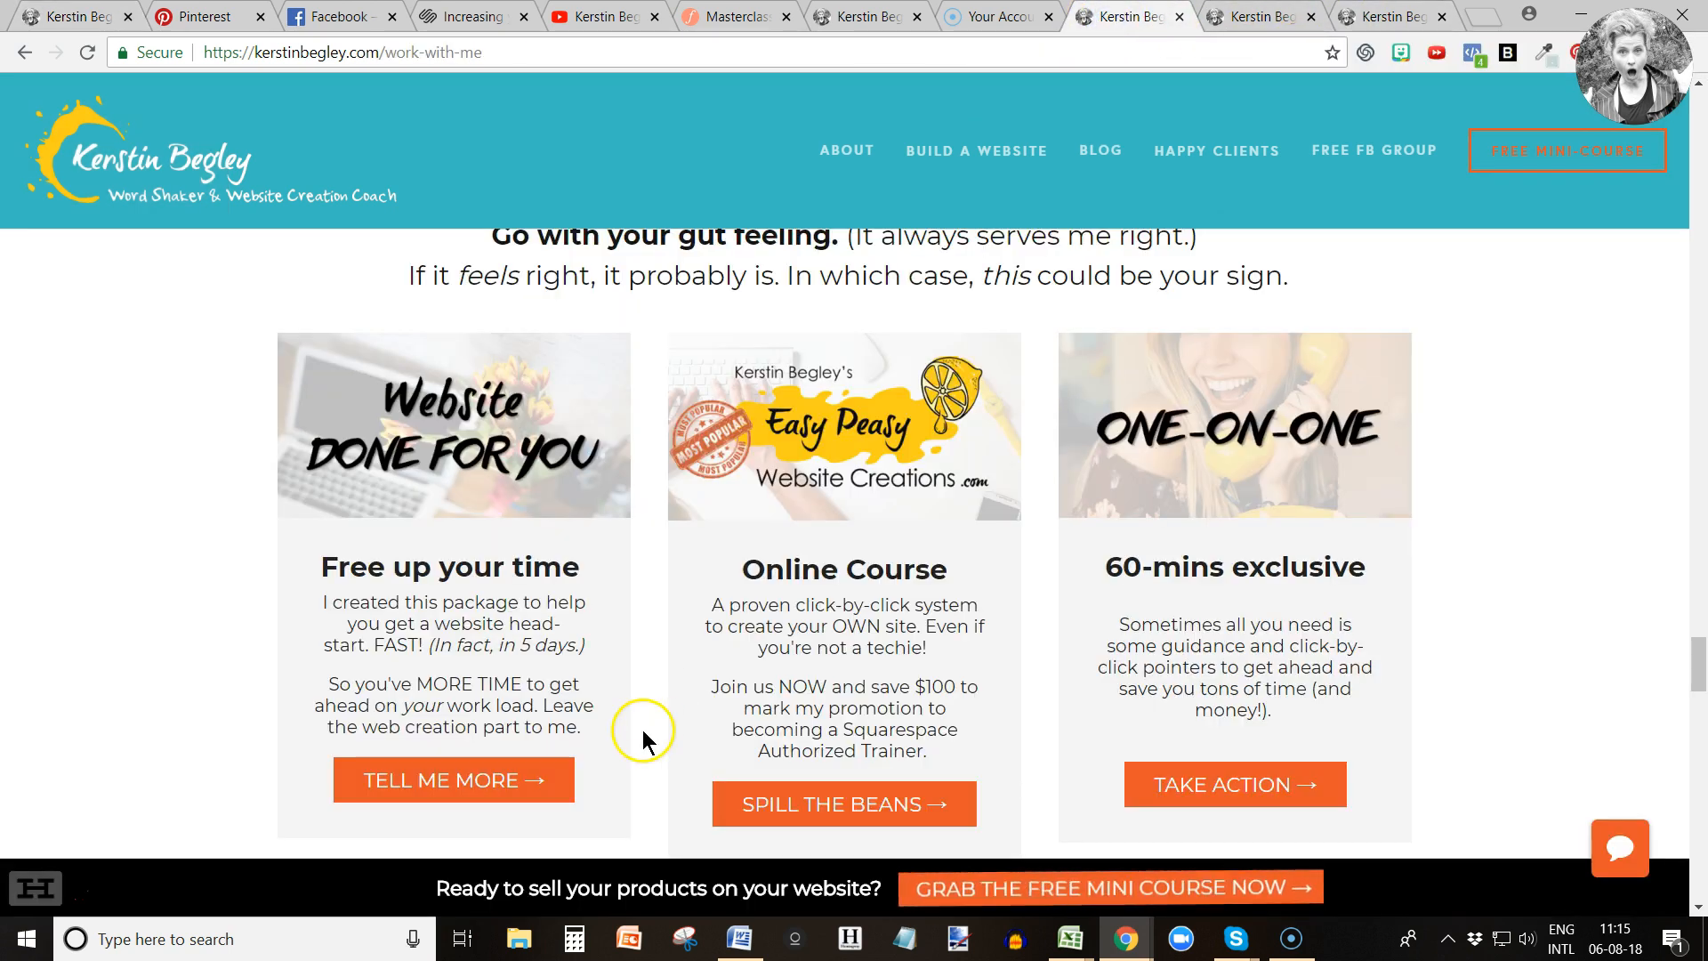
{"action": "left_click", "coordinate": [789, 806]}
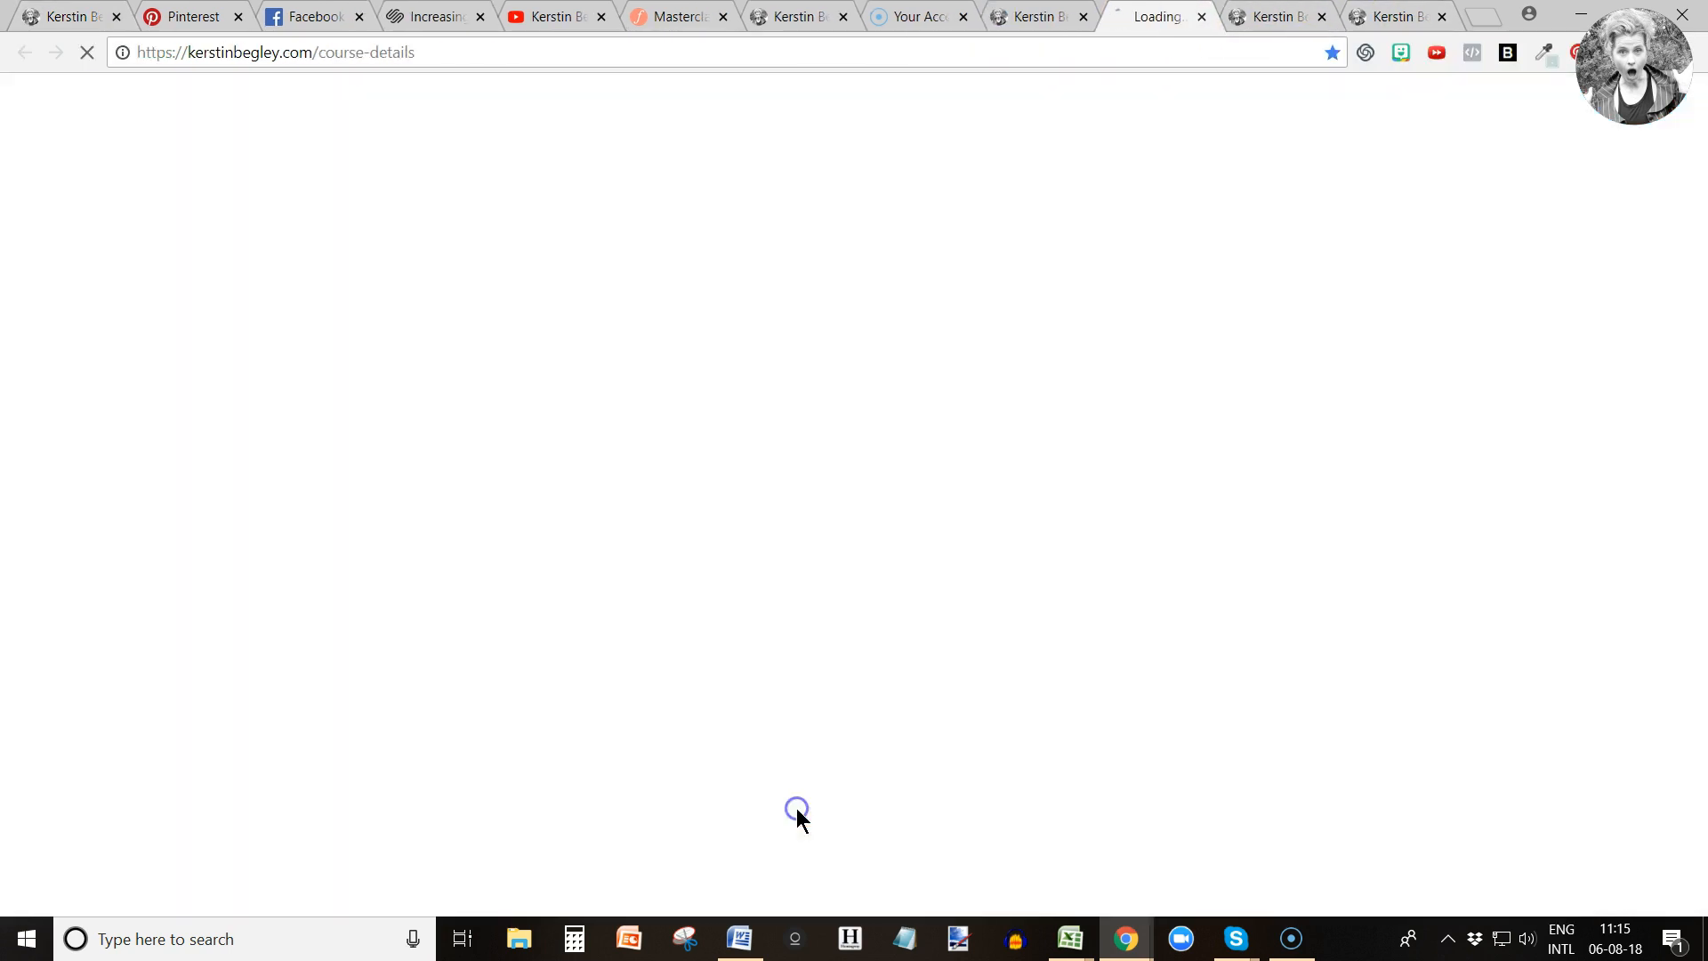
{"action": "left_click", "coordinate": [468, 57]}
{"action": "key", "text": "ctrl+c"}
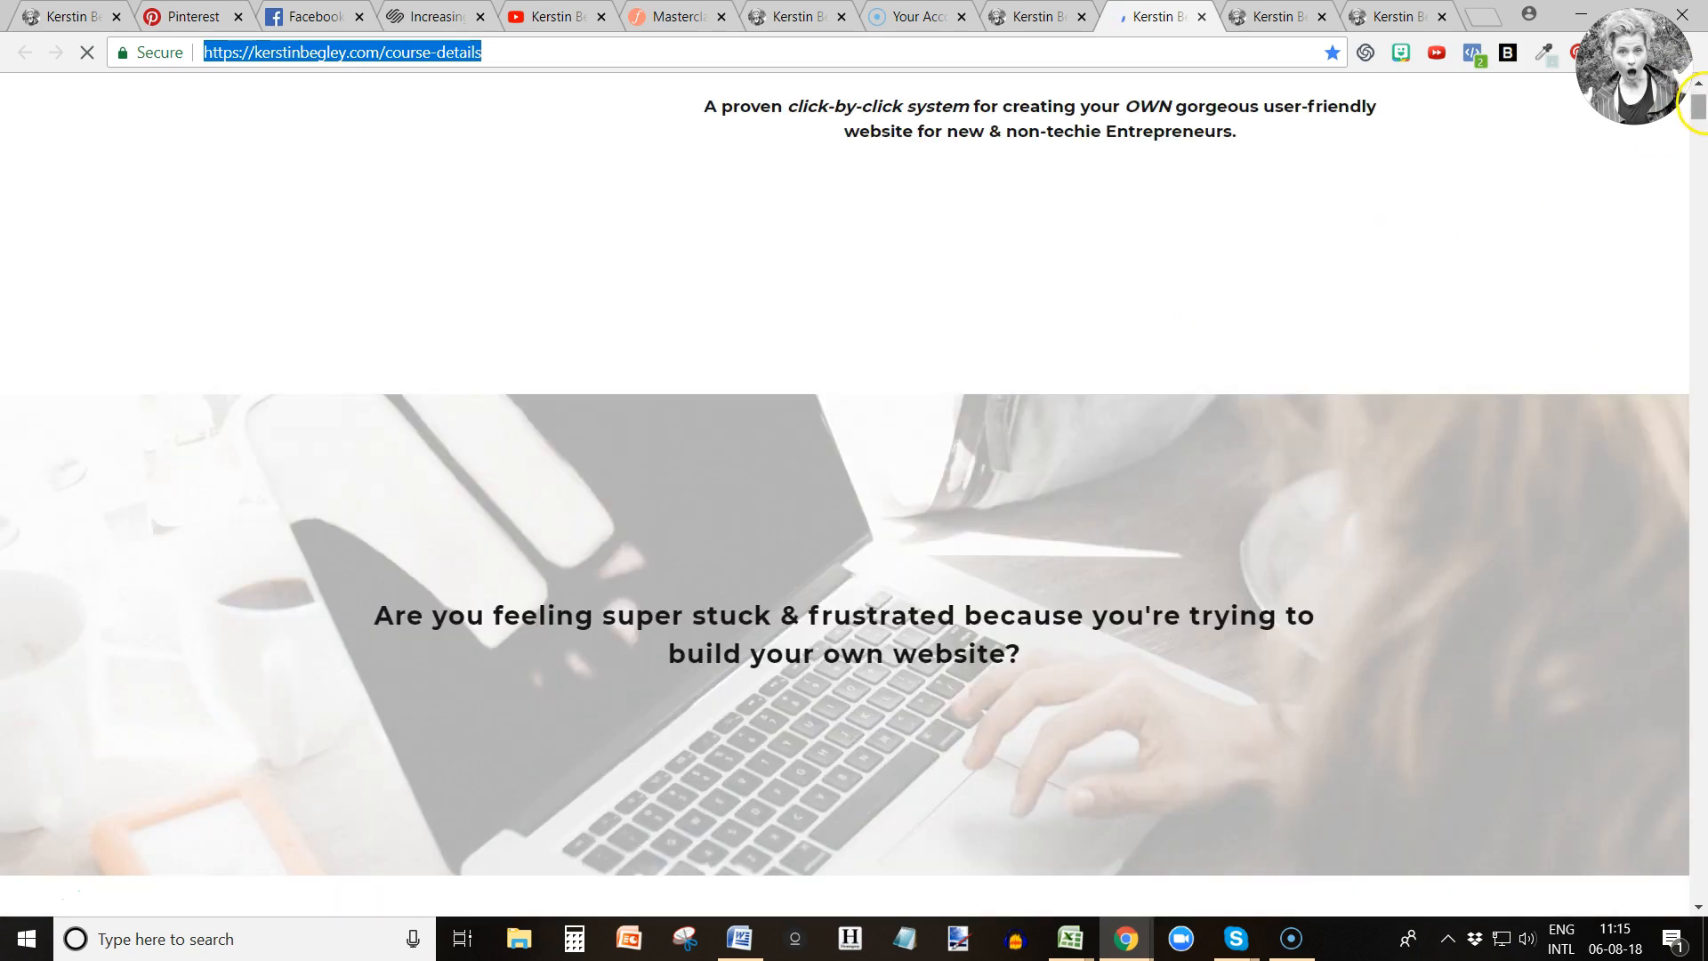
{"action": "left_click_drag", "start_coordinate": [1698, 104], "coordinate": [1702, 393]}
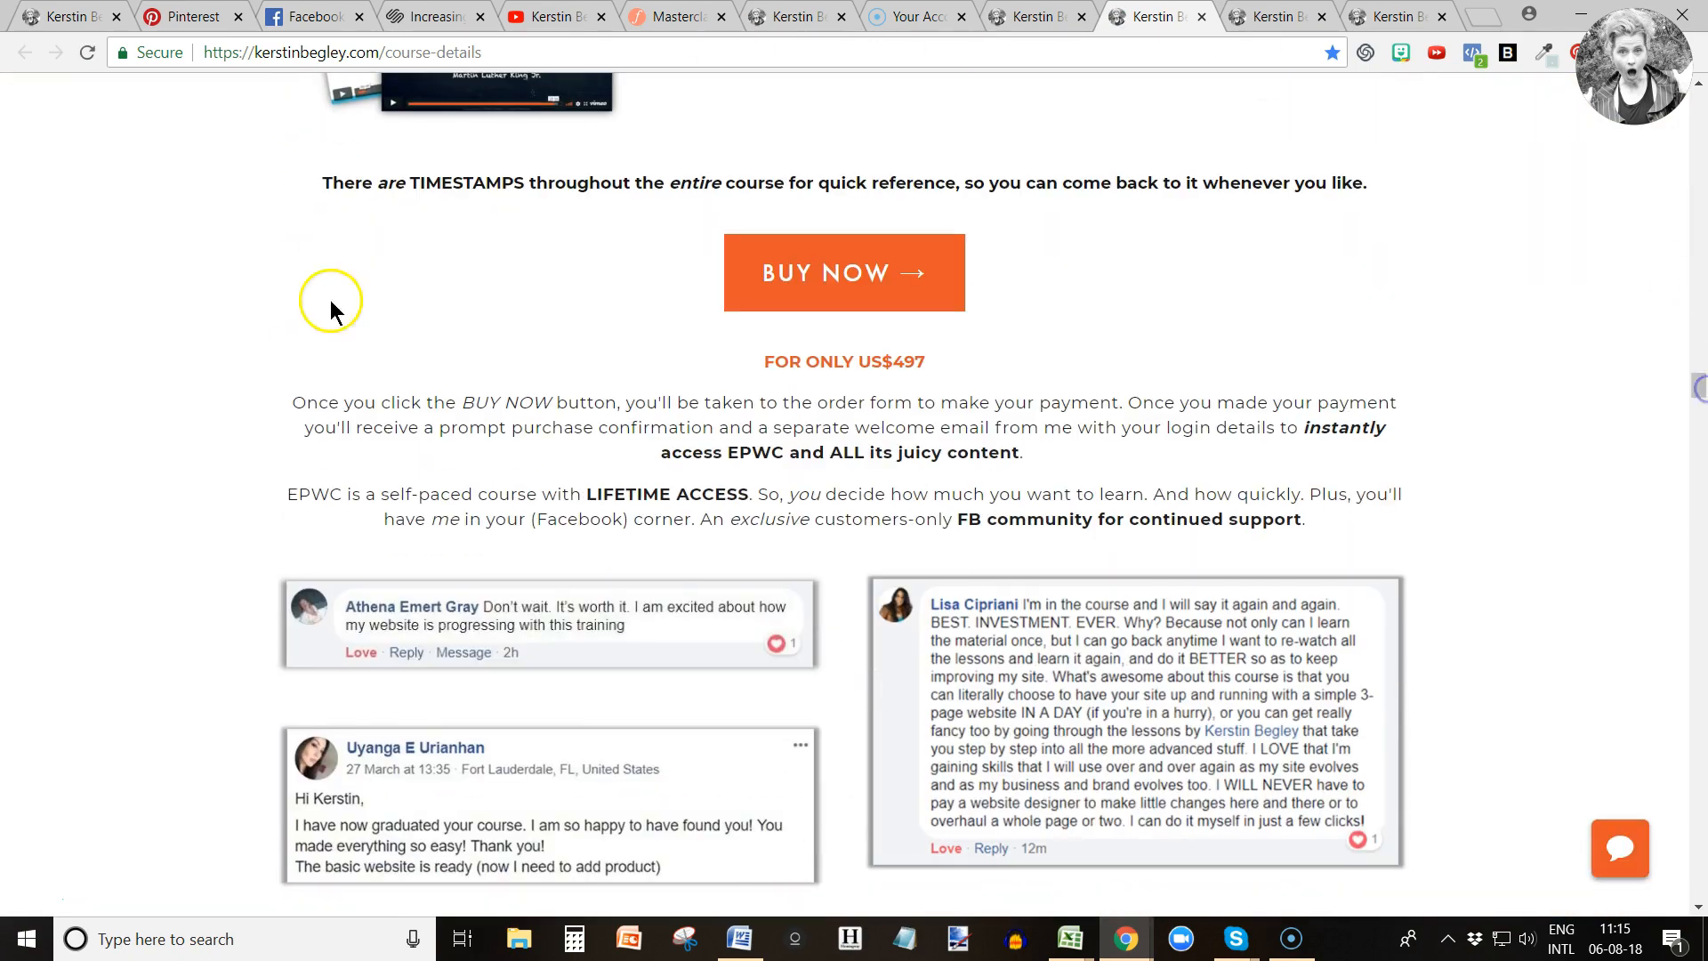
{"action": "left_click", "coordinate": [66, 16]}
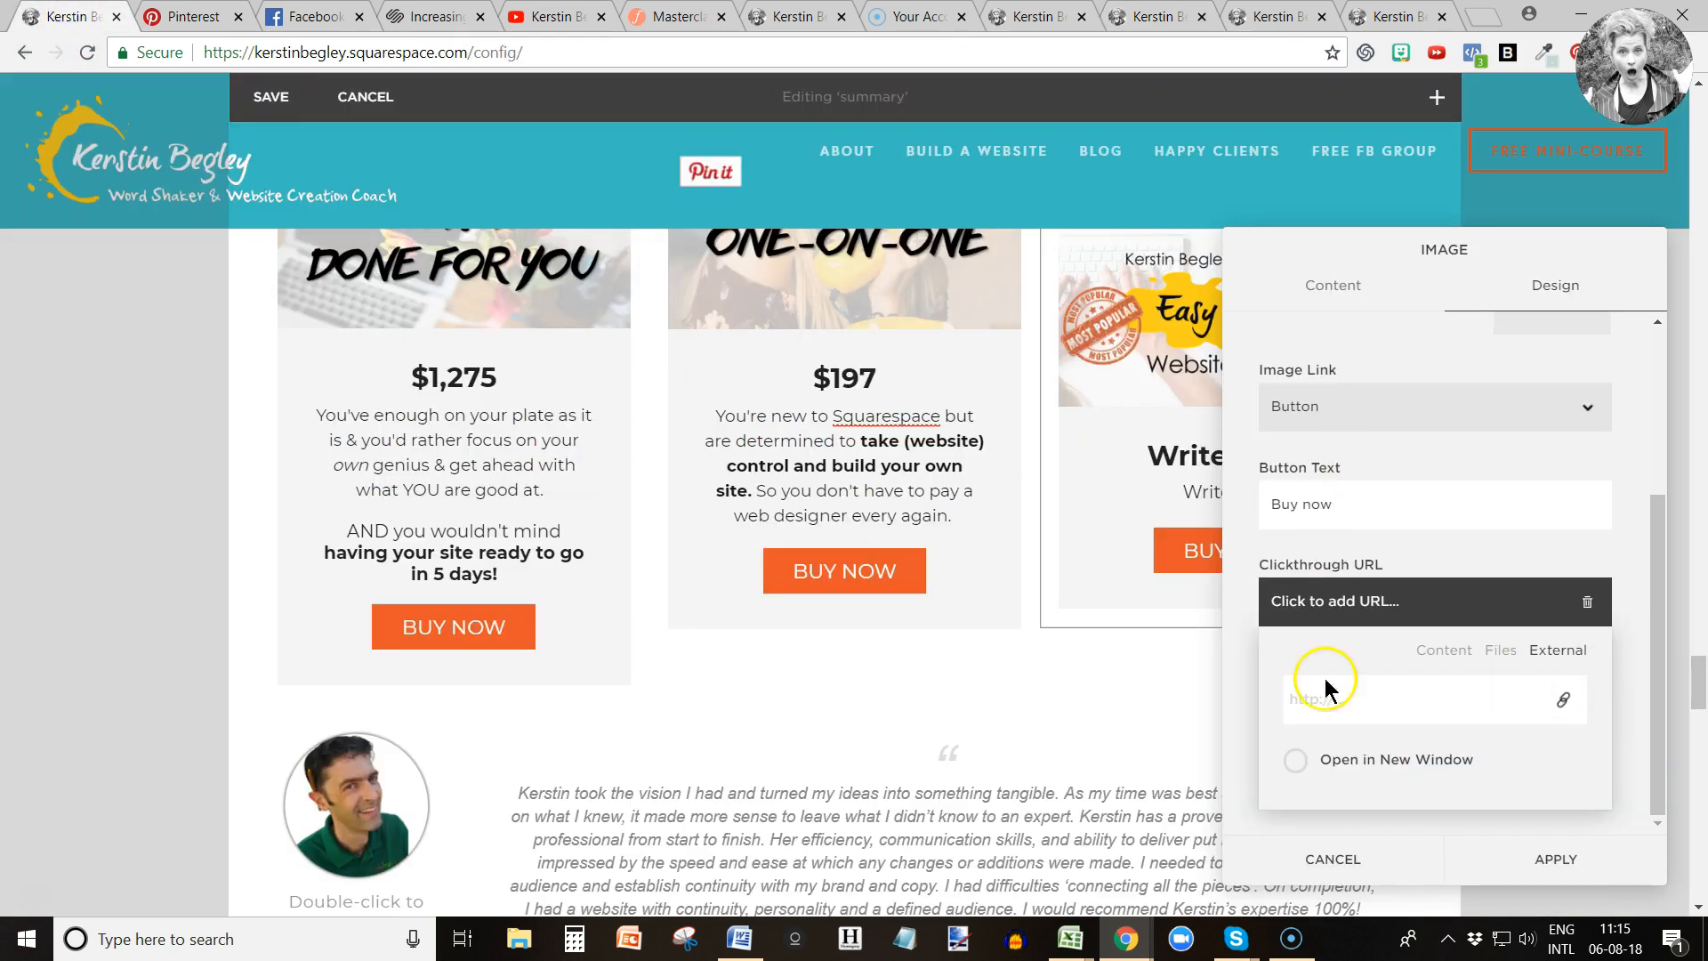
{"action": "key", "text": "ctrl+v"}
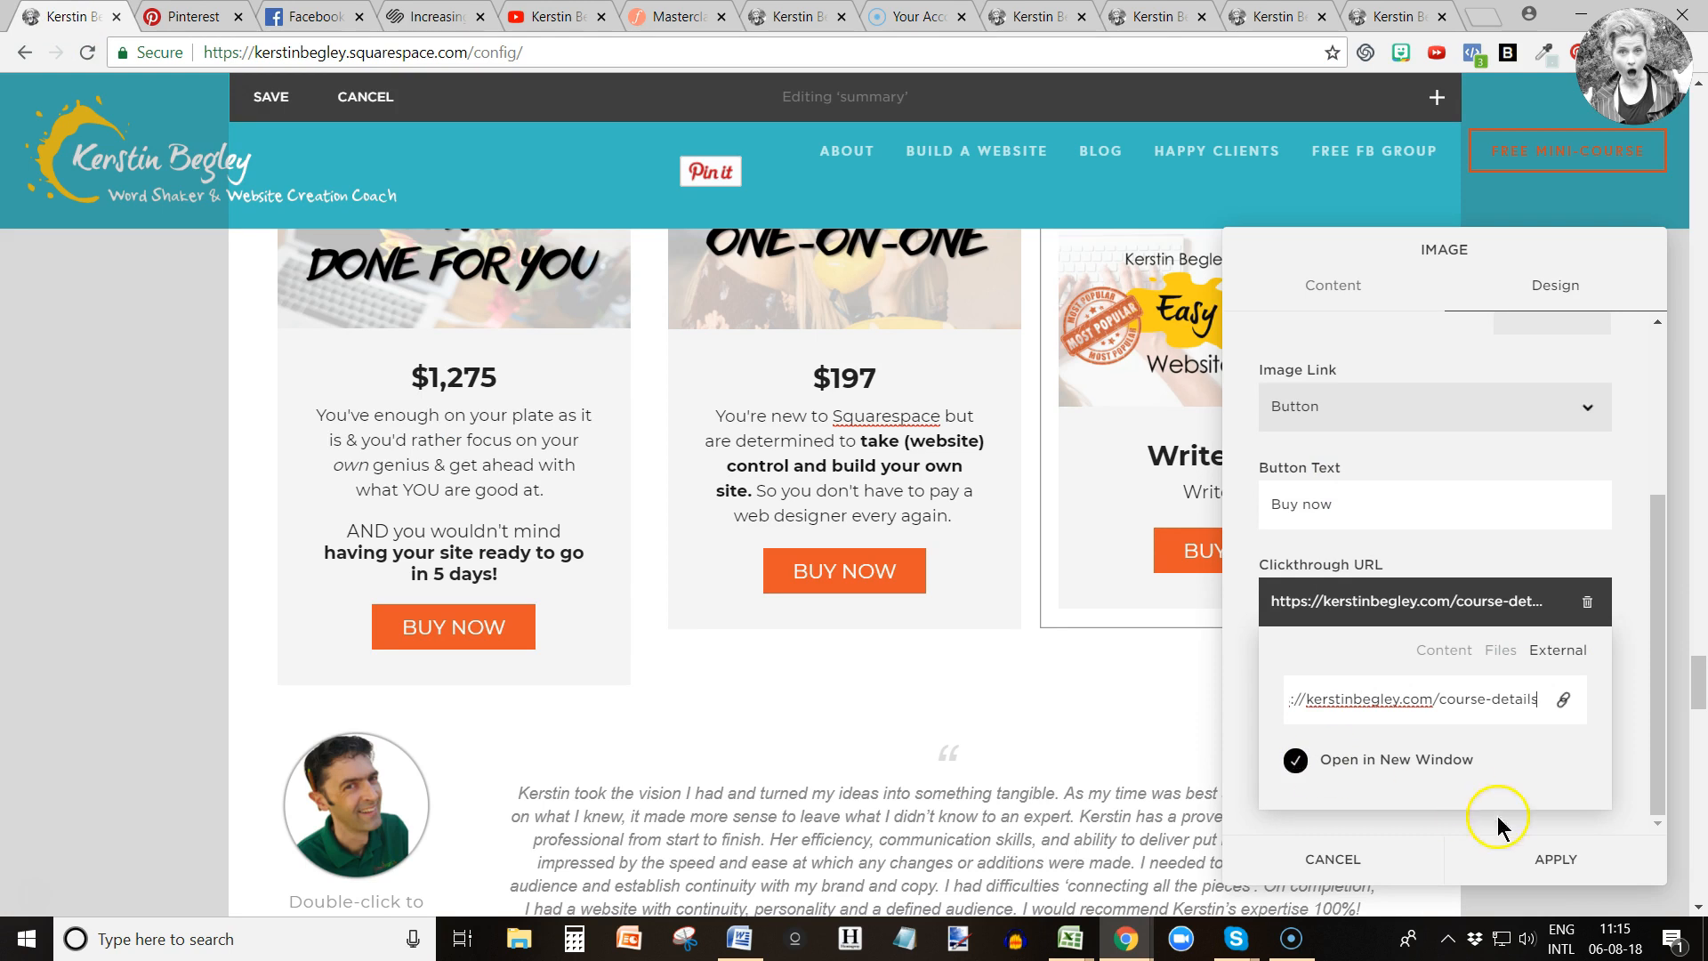
{"action": "left_click", "coordinate": [1548, 858]}
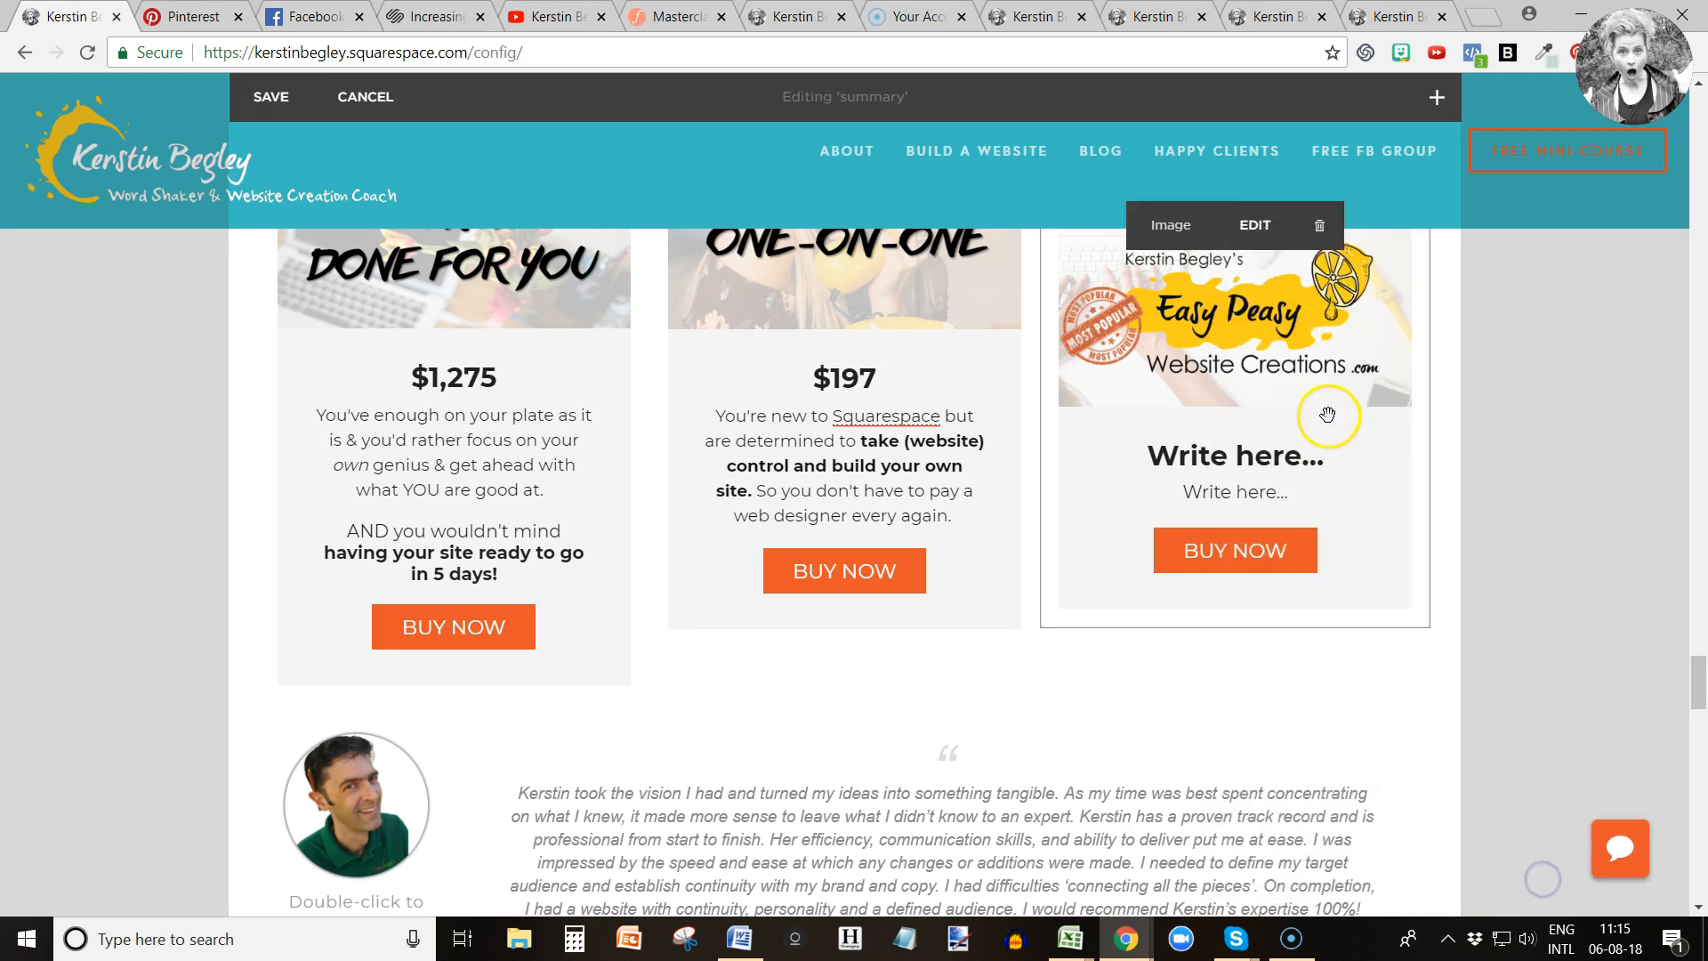
Reopen the Easy Peasy image block and enter $497 as the card's heading.
{"action": "left_click", "coordinate": [1259, 343]}
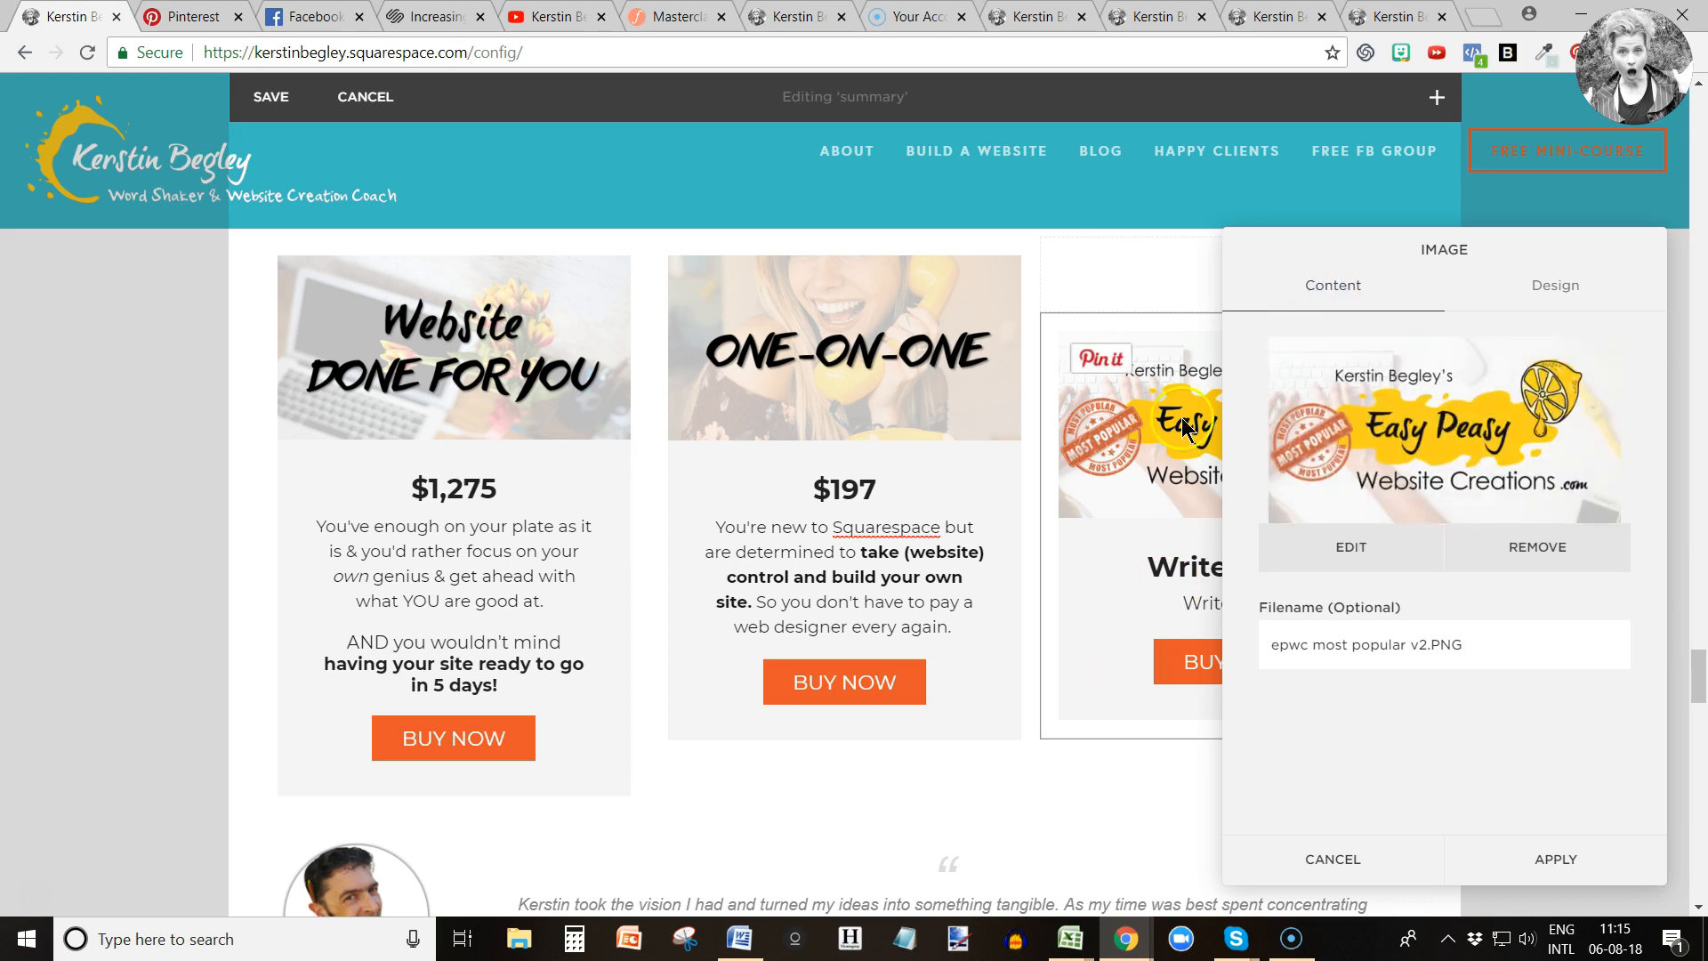
{"action": "left_click_drag", "start_coordinate": [1302, 257], "coordinate": [295, 206]}
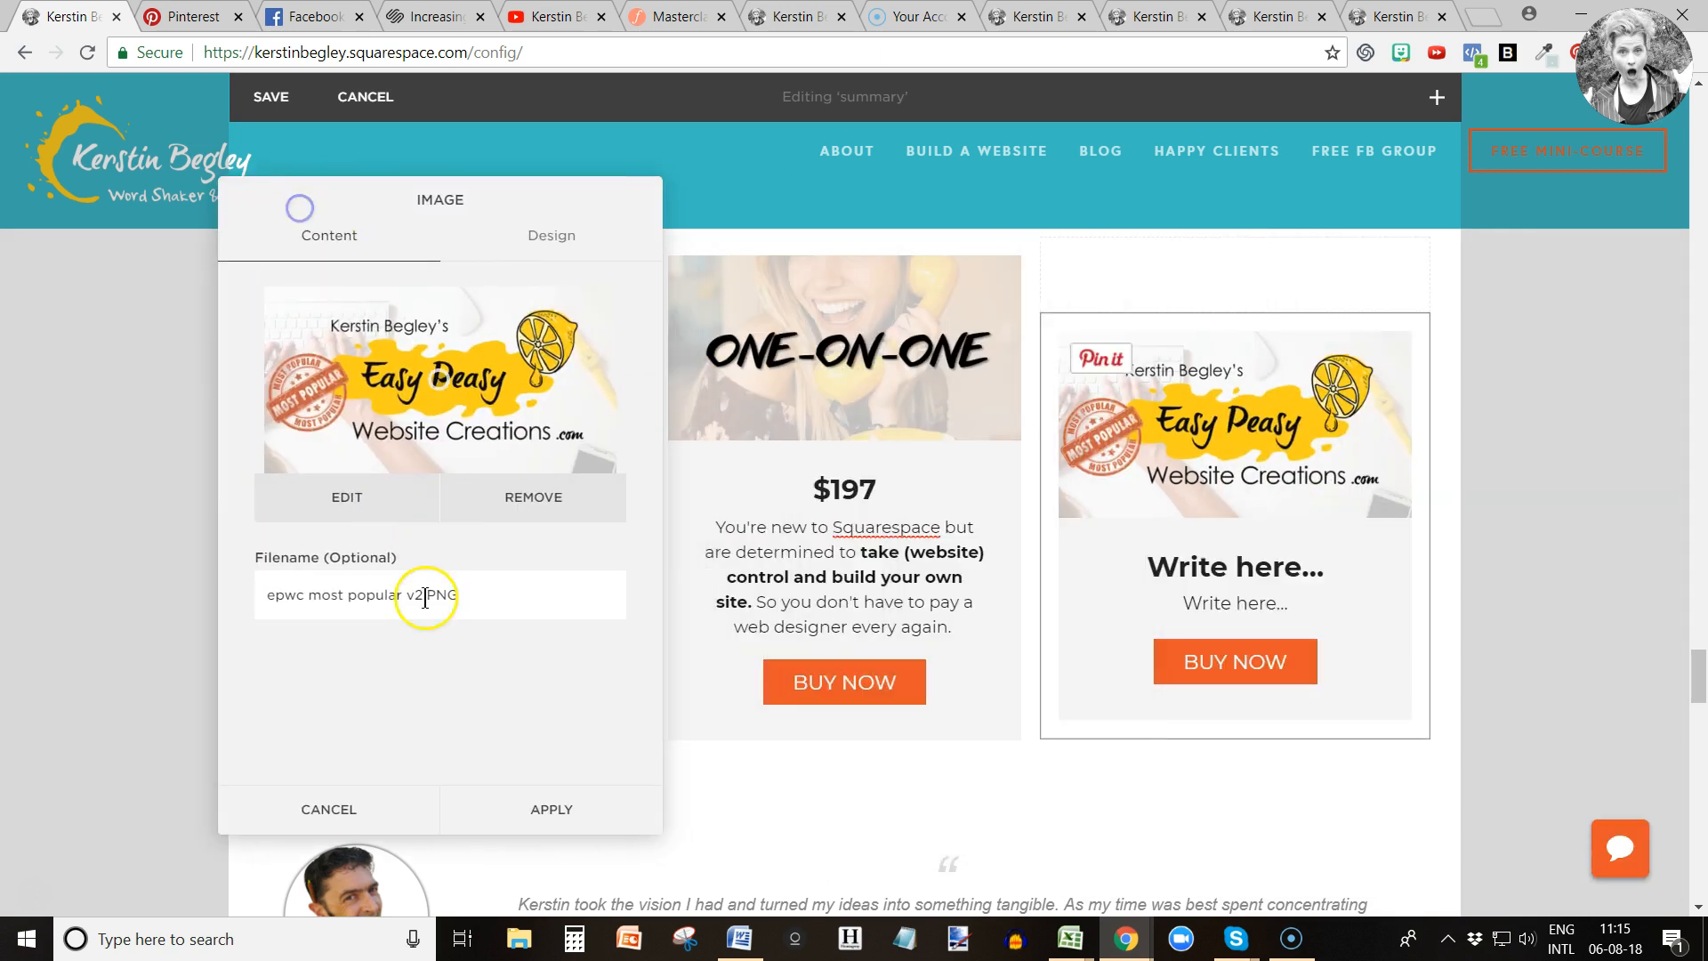
{"action": "left_click", "coordinate": [1155, 571]}
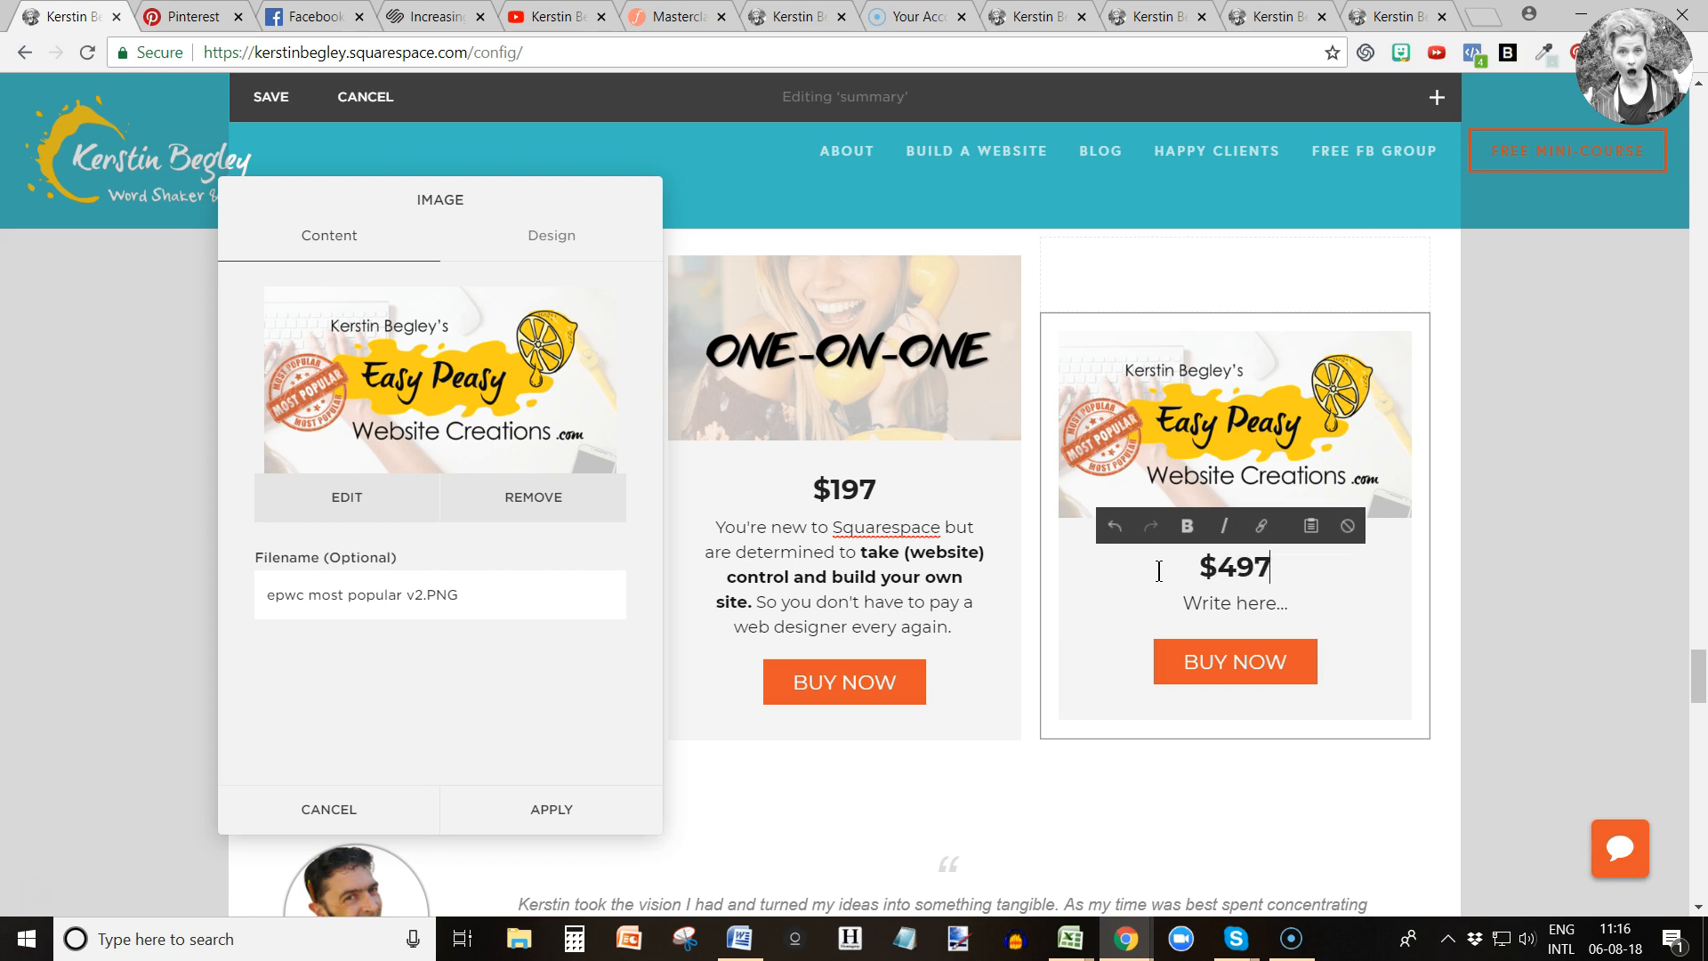
Copy the opening sentence "A proven click-by-click system for creating your OWN gorgeous user-friendly website..." from the course-details page into the Easy Peasy card's description.
{"action": "left_click", "coordinate": [1180, 598]}
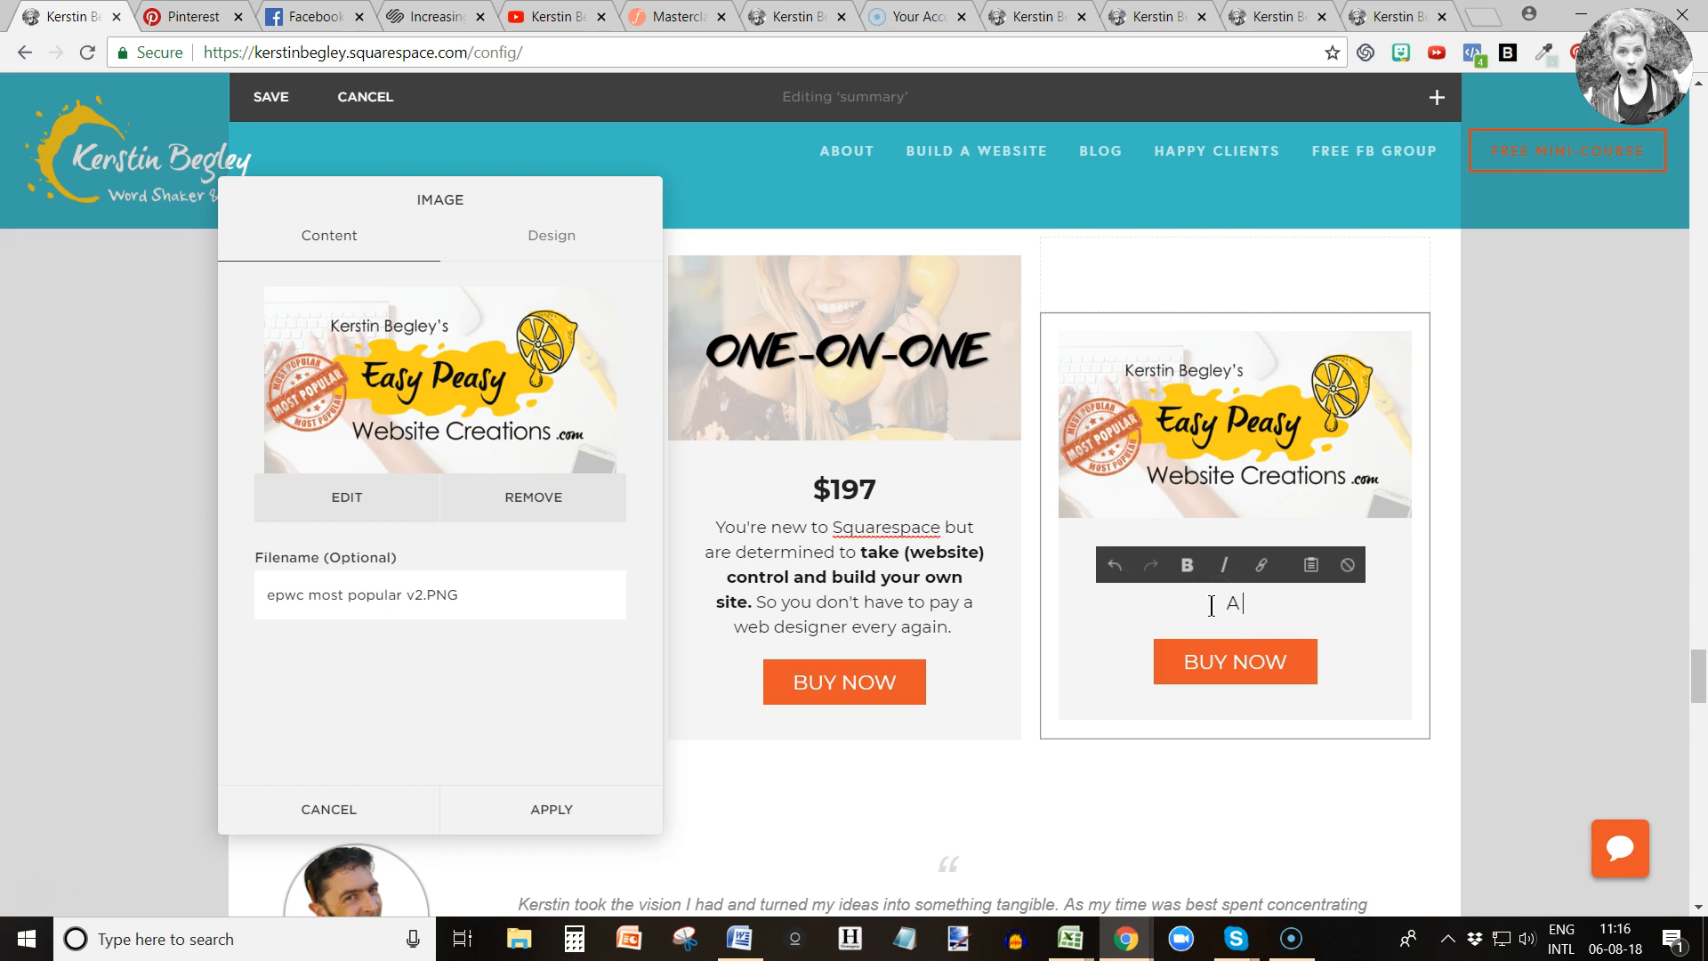
{"action": "left_click", "coordinate": [1029, 18]}
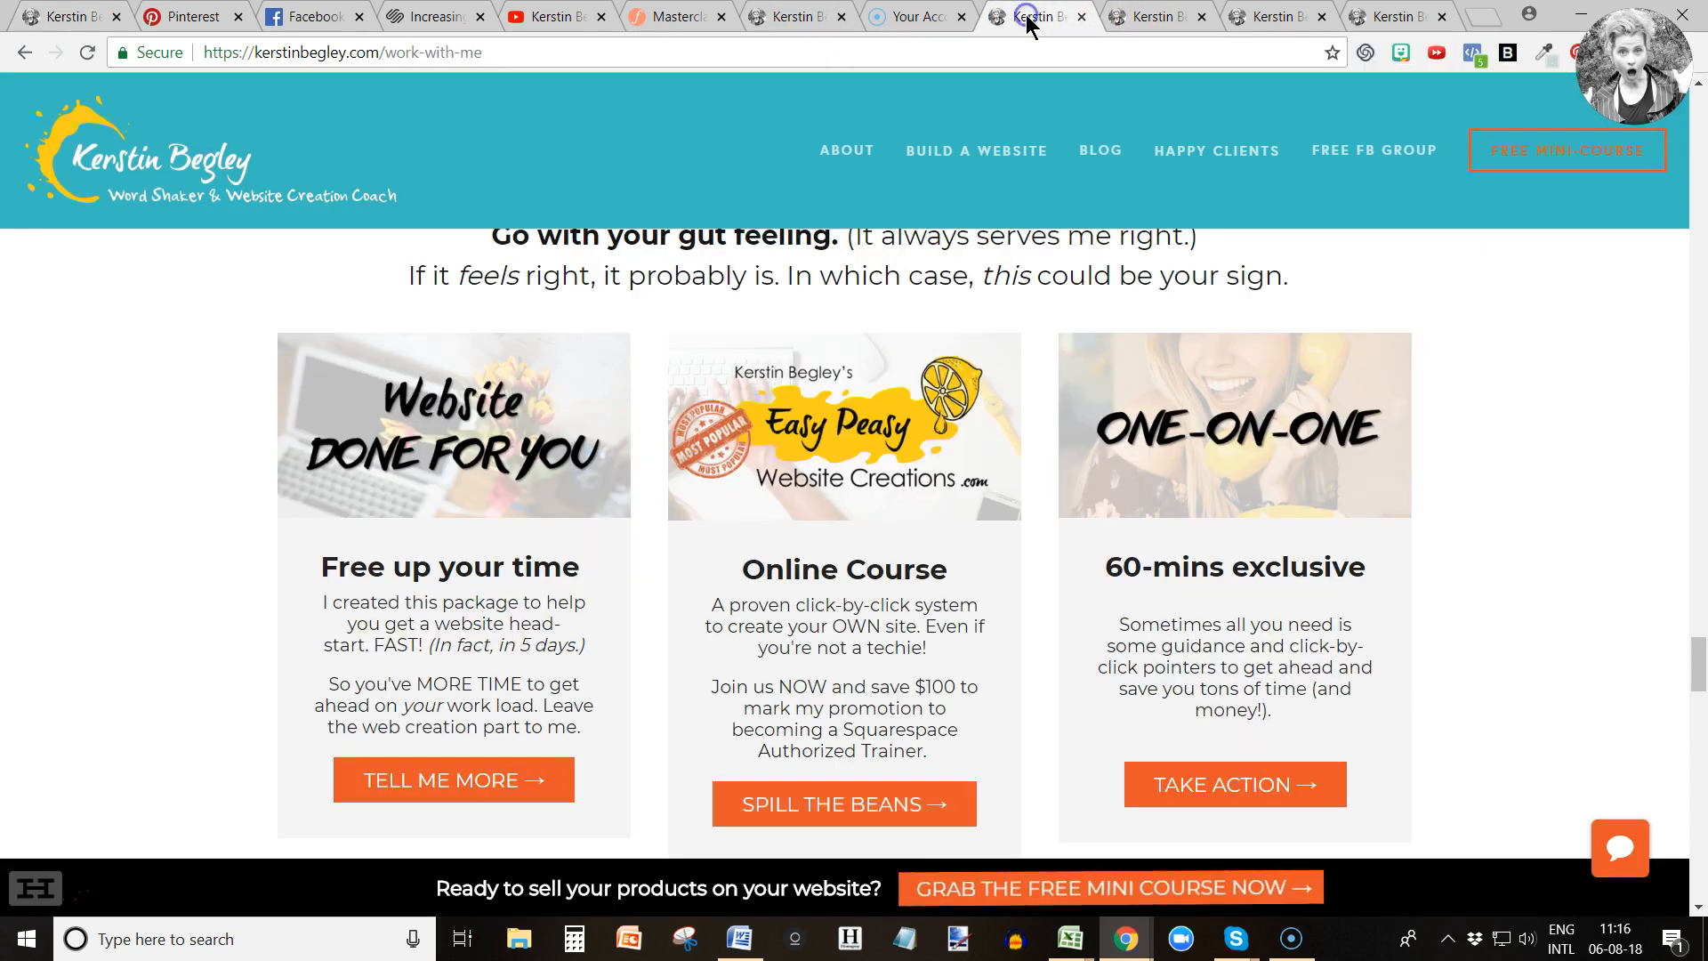
{"action": "left_click", "coordinate": [1256, 18]}
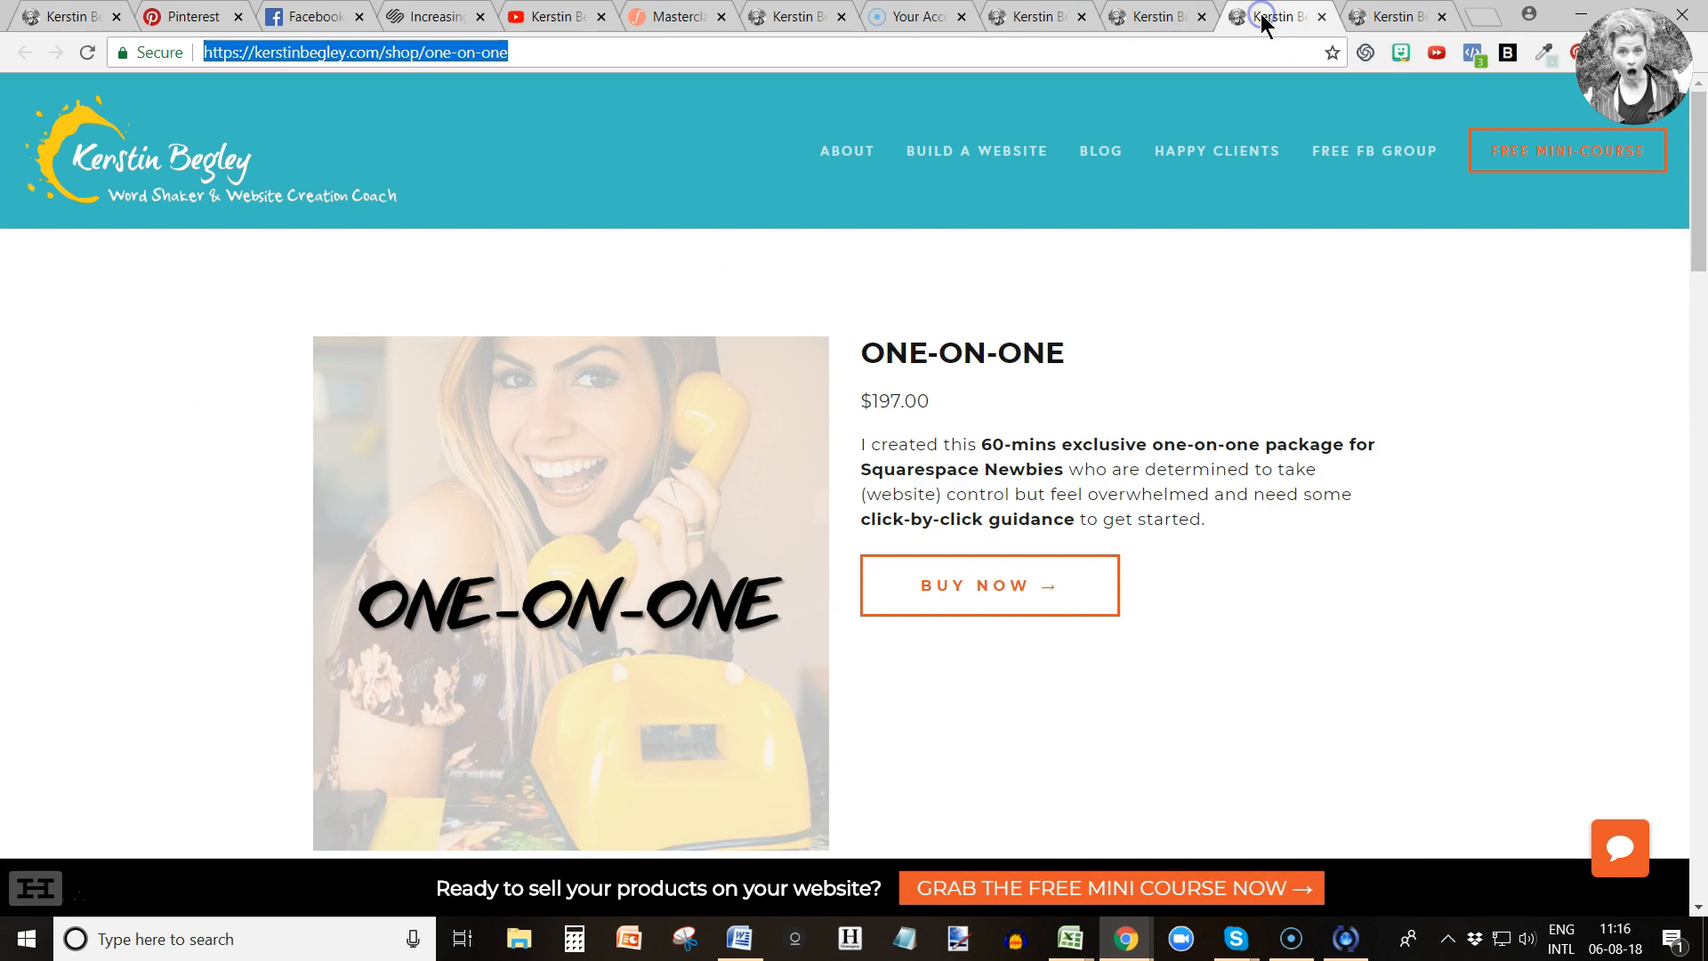
{"action": "left_click", "coordinate": [1017, 18]}
{"action": "scroll", "coordinate": [756, 623], "scroll_direction": "down", "scroll_amount": 2}
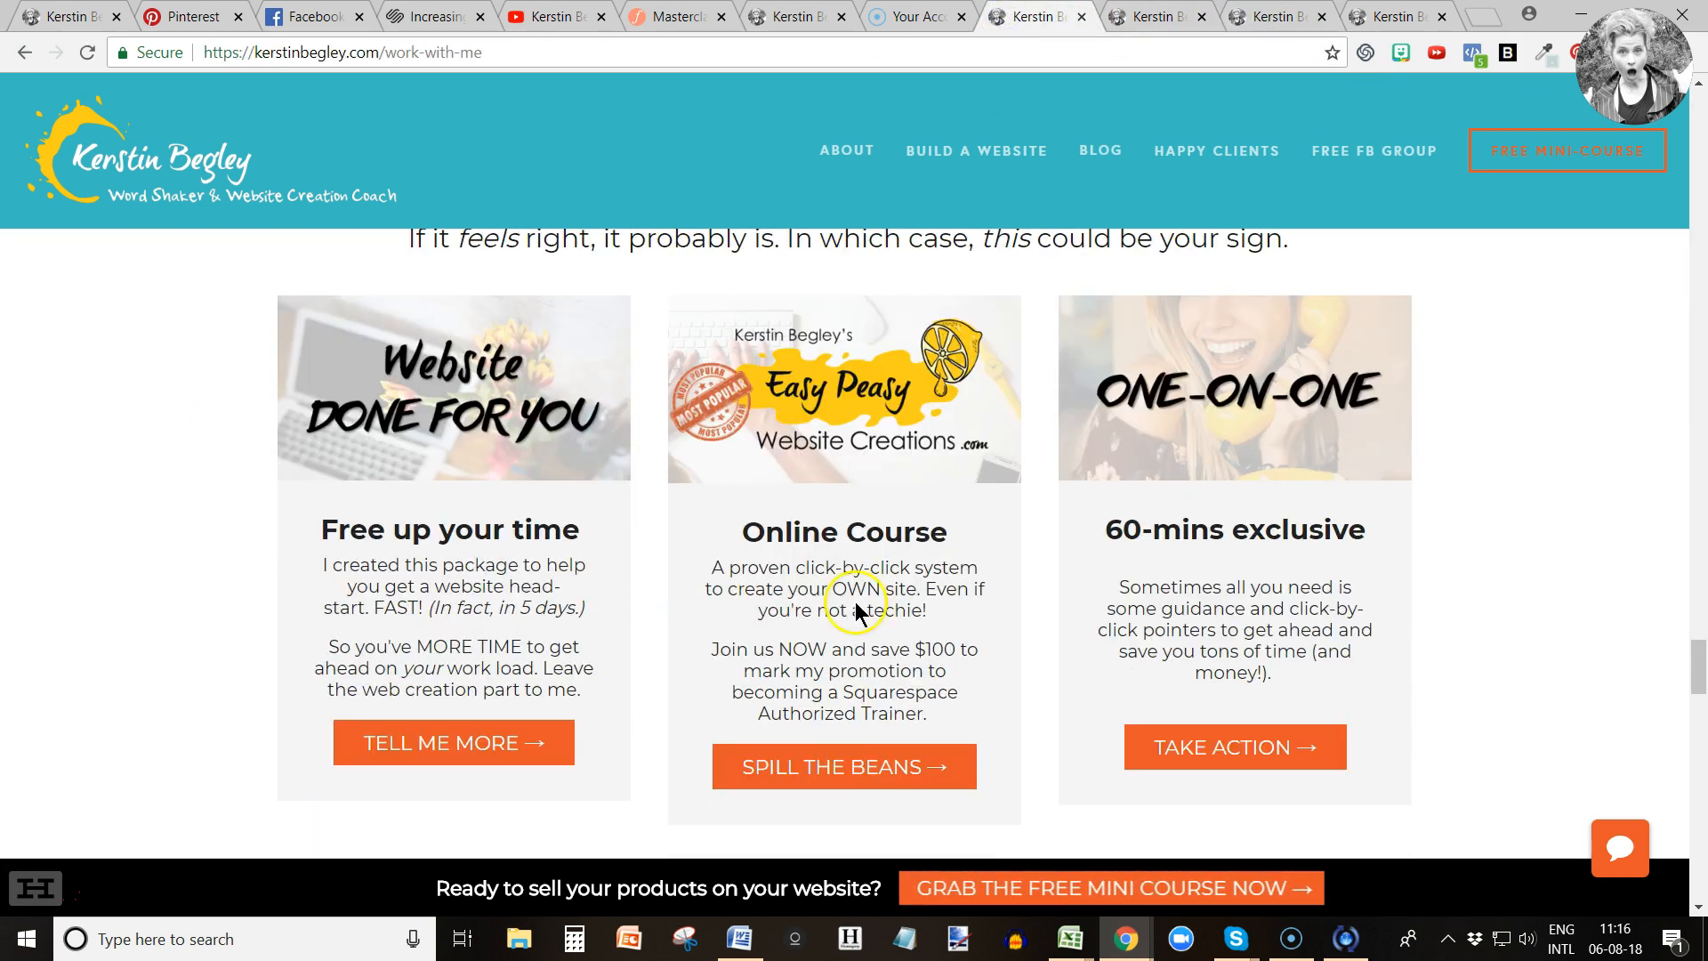
{"action": "left_click", "coordinate": [831, 781]}
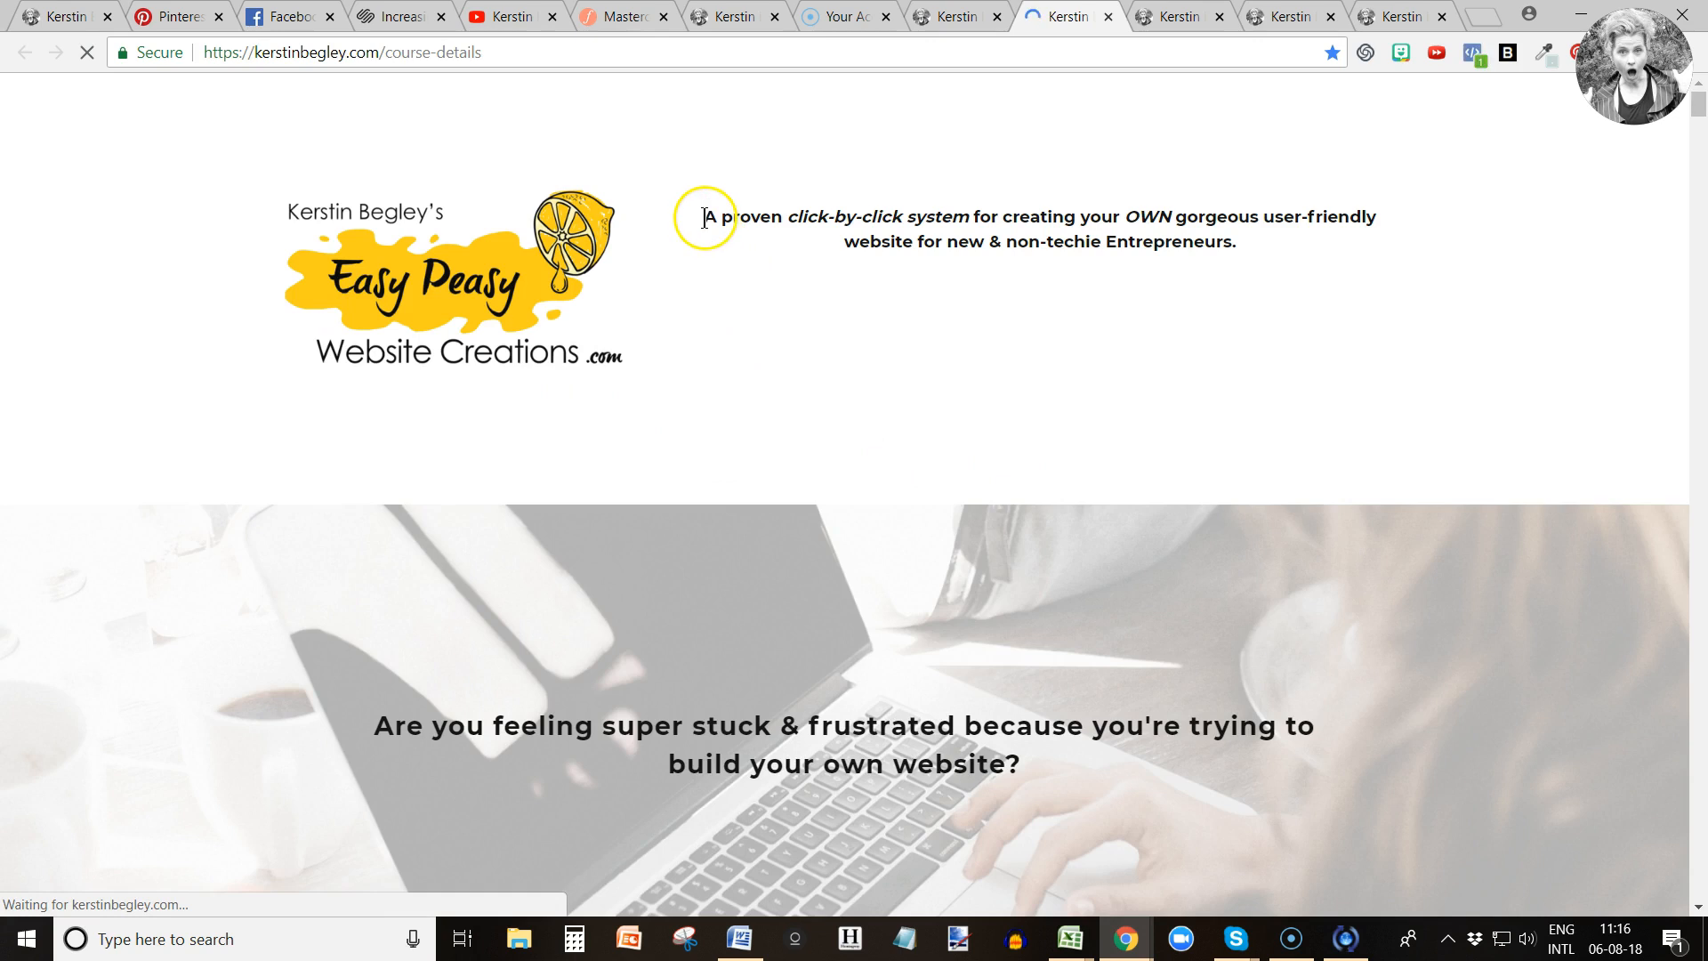
{"action": "left_click_drag", "start_coordinate": [704, 218], "coordinate": [1349, 270]}
{"action": "key", "text": "ctrl+c"}
{"action": "left_click", "coordinate": [65, 27]}
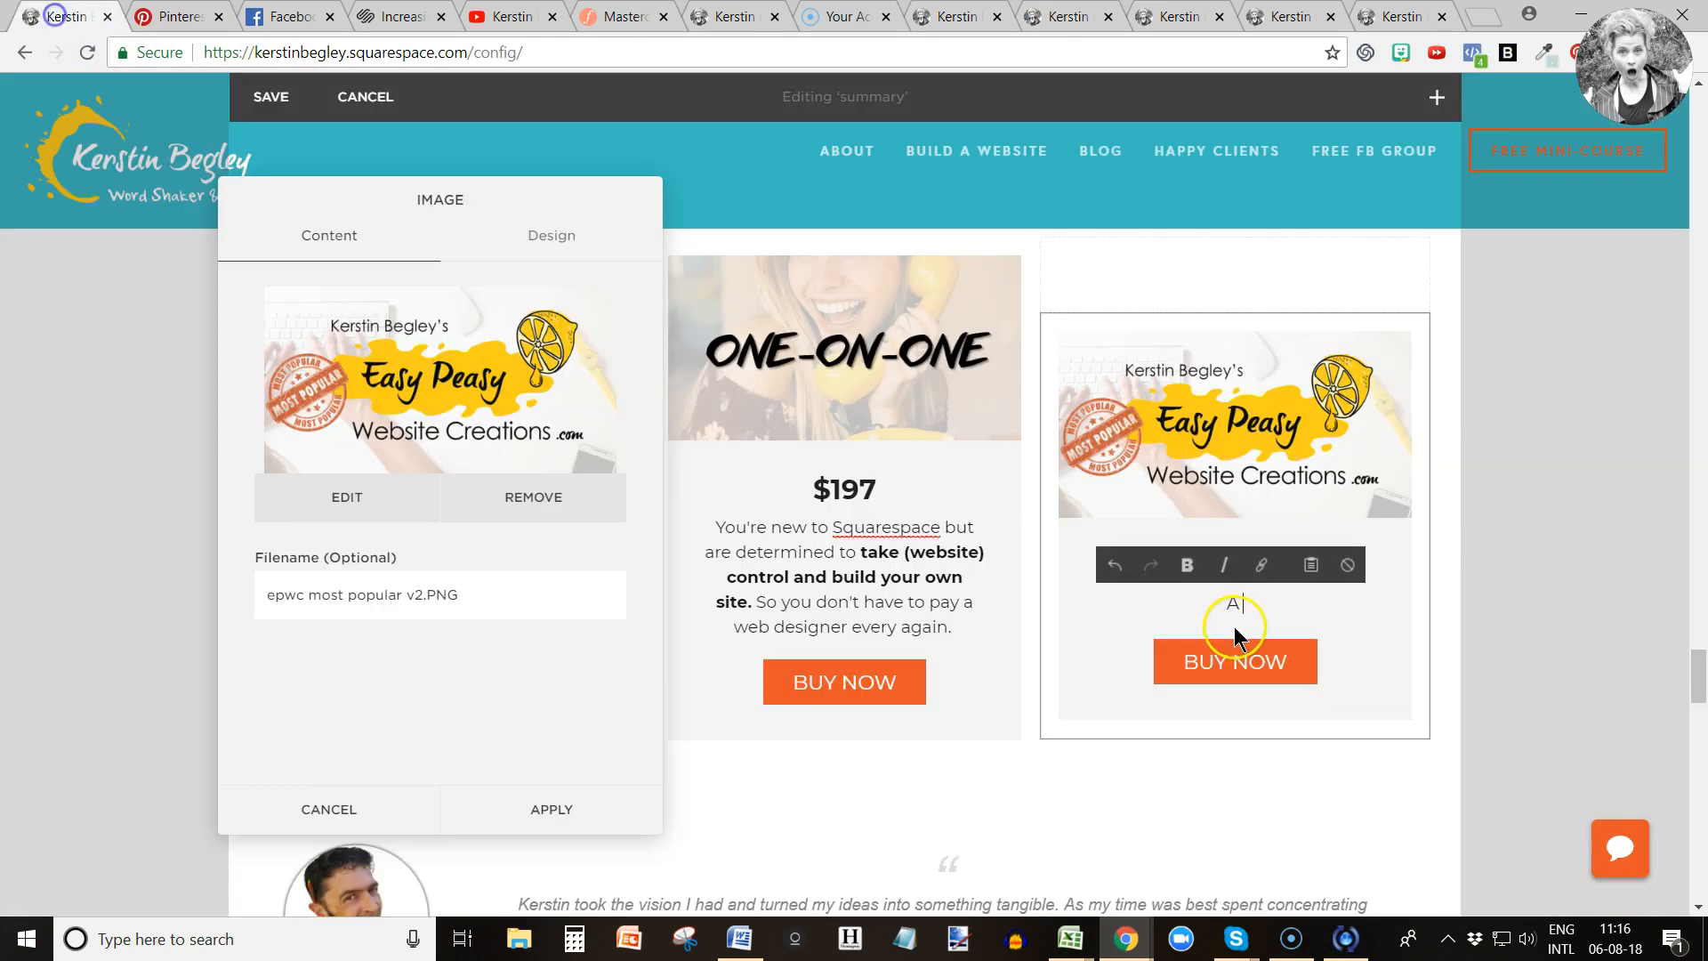
{"action": "key", "text": "ctrl+v"}
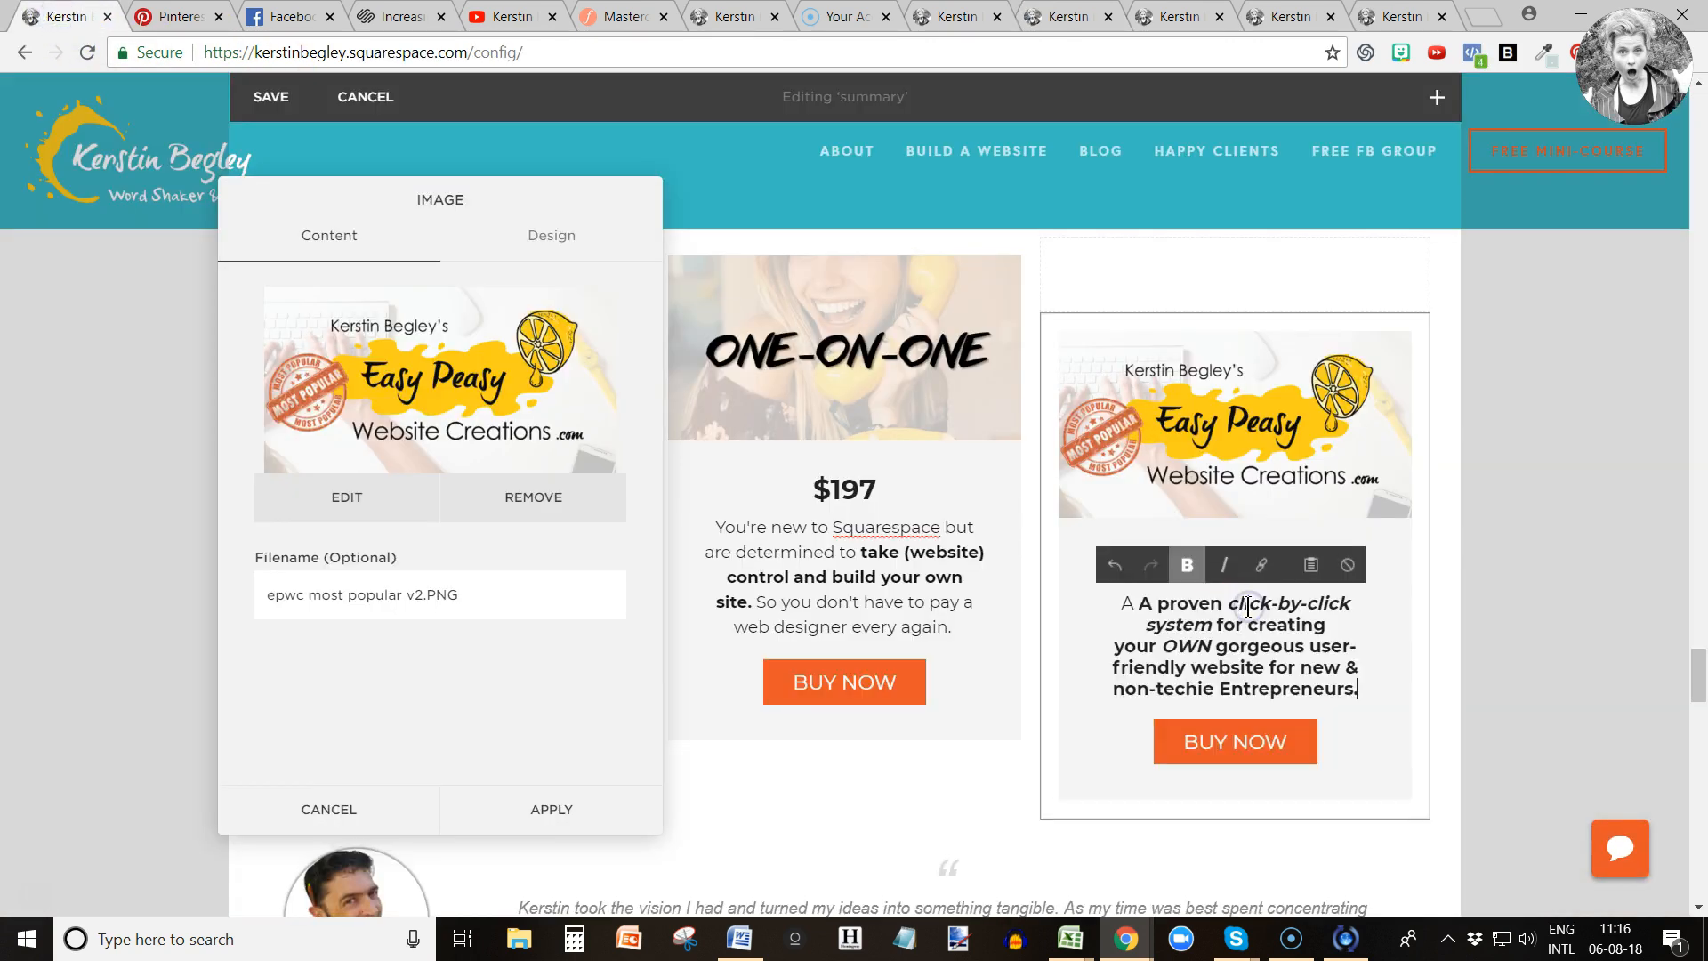
Delete the duplicate "A" from the Easy Peasy description, remove its bold formatting and apply the image block settings.
{"action": "left_click", "coordinate": [1137, 607]}
{"action": "key", "text": "BackSpace"}
{"action": "key", "text": "BackSpace"}
{"action": "key", "text": "shift+Down"}
{"action": "key", "text": "shift+Down"}
{"action": "key", "text": "shift+Down"}
{"action": "key", "text": "shift+Down"}
{"action": "key", "text": "shift+Down"}
{"action": "key", "text": "ctrl+b"}
{"action": "left_click", "coordinate": [1212, 616]}
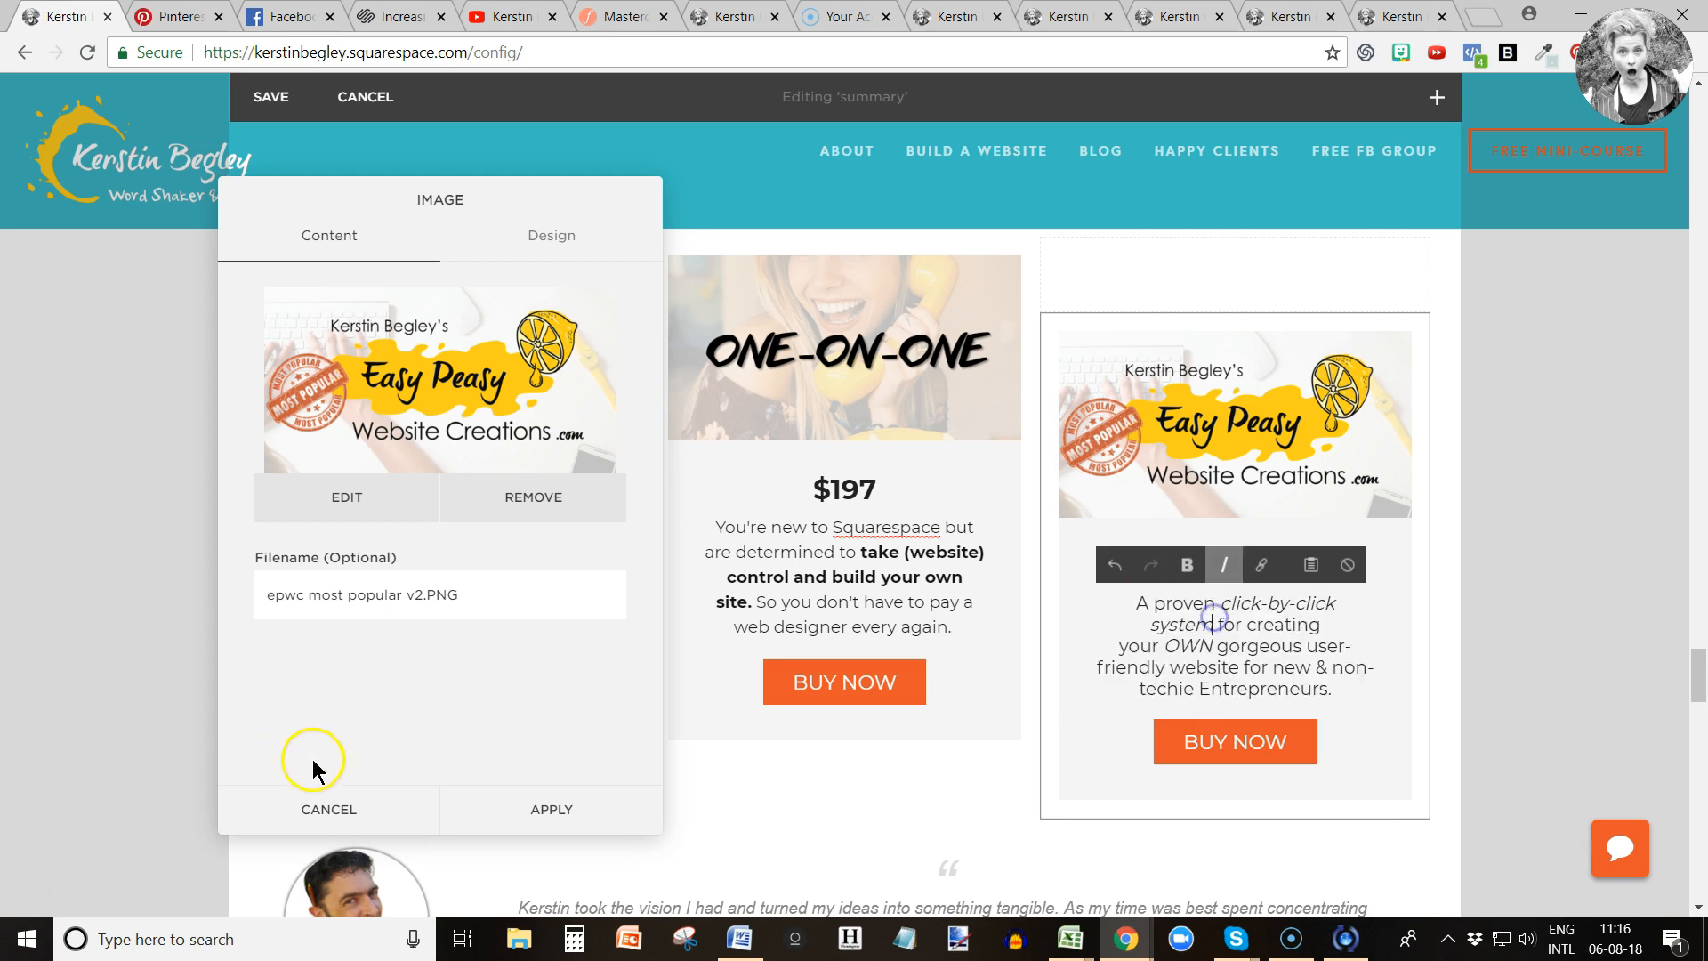
{"action": "left_click", "coordinate": [514, 809]}
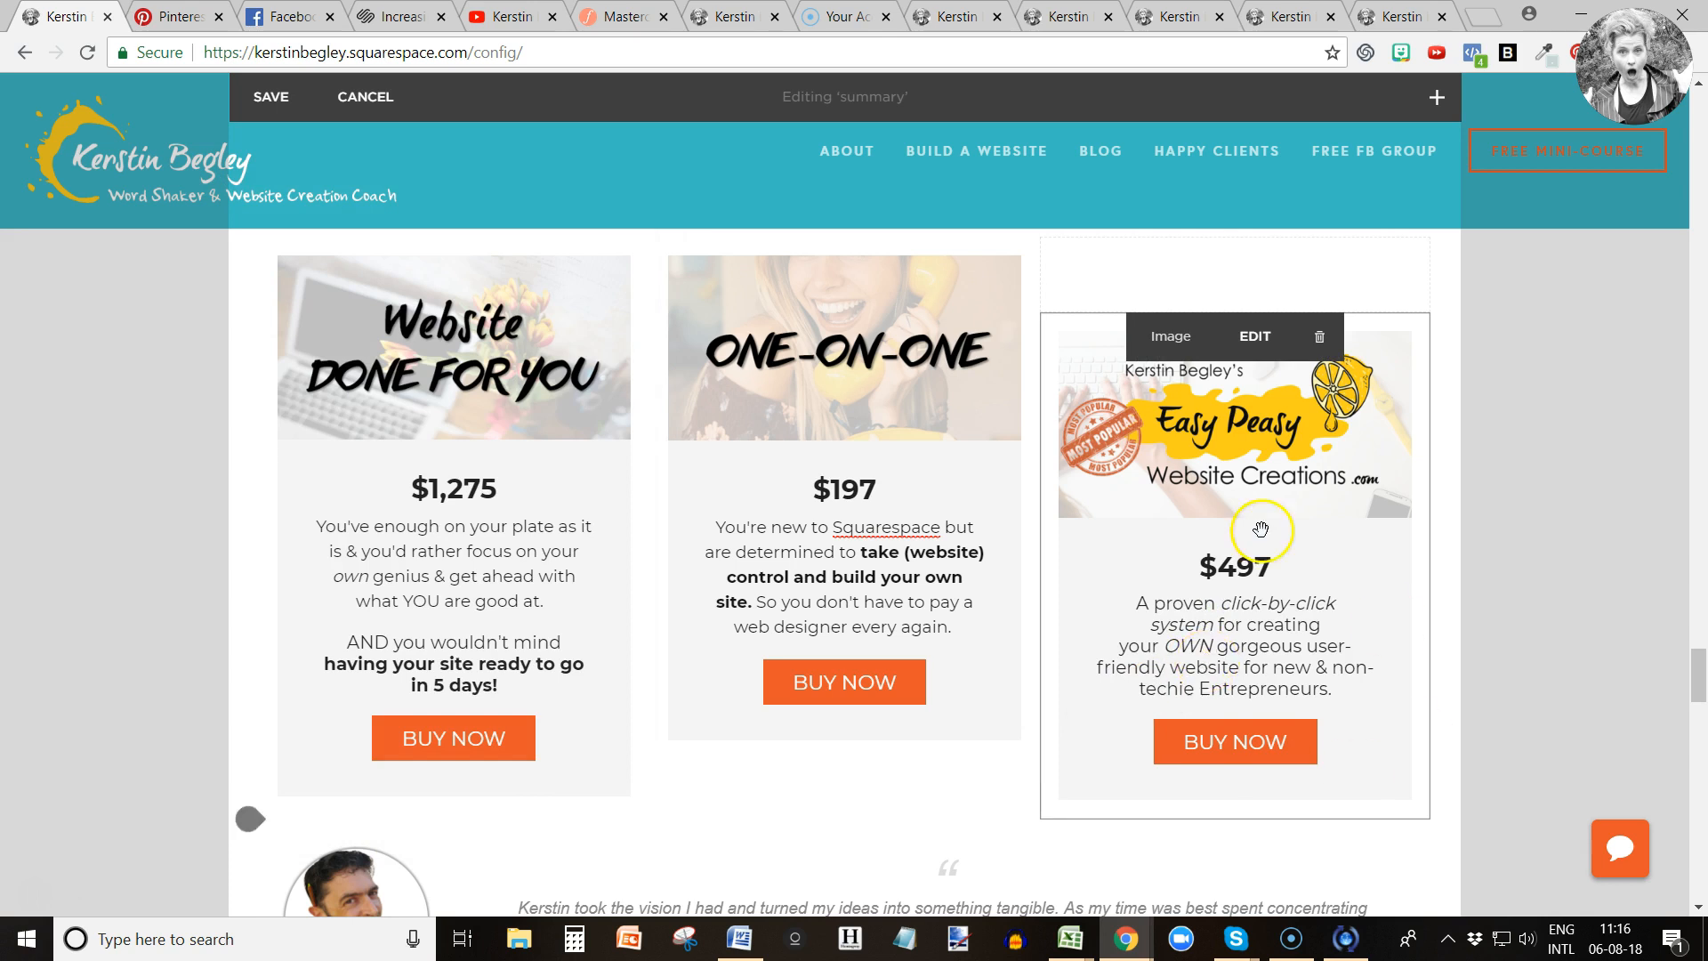
Delete the paragraph "AND you wouldn't mind having your site ready to go in 5 days!" from the Website Done For You card.
{"action": "left_click", "coordinate": [472, 261]}
{"action": "left_click", "coordinate": [703, 856]}
{"action": "left_click_drag", "start_coordinate": [587, 694], "coordinate": [301, 627]}
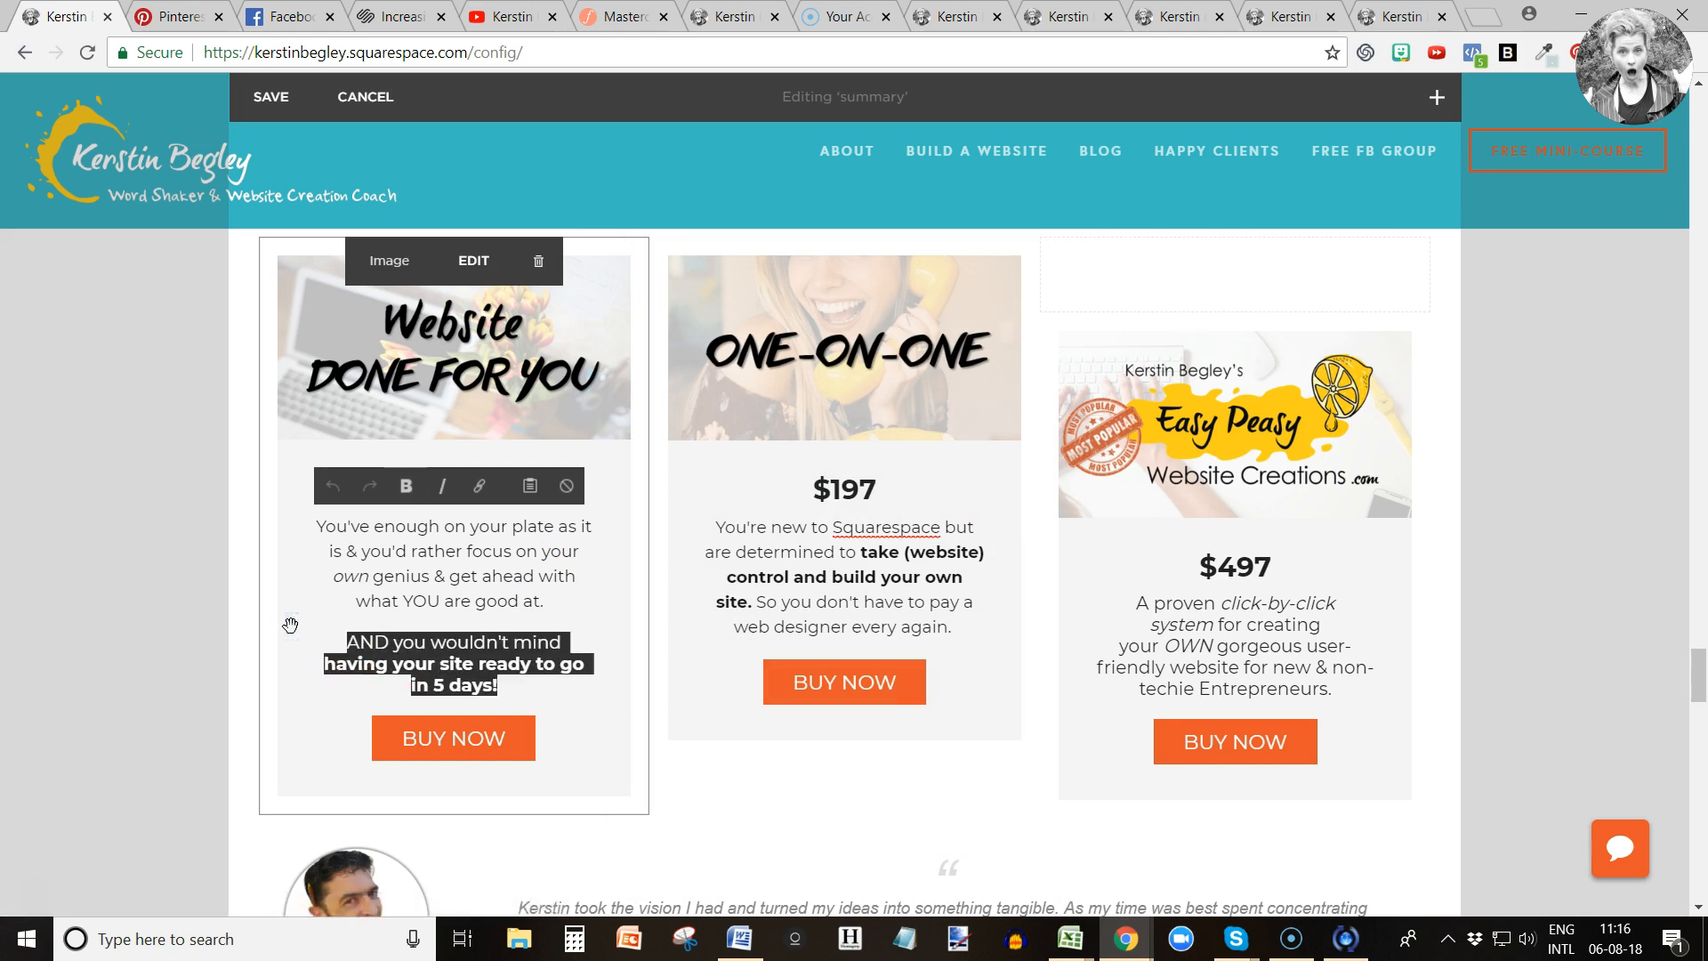
{"action": "key", "text": "BackSpace"}
{"action": "key", "text": "BackSpace"}
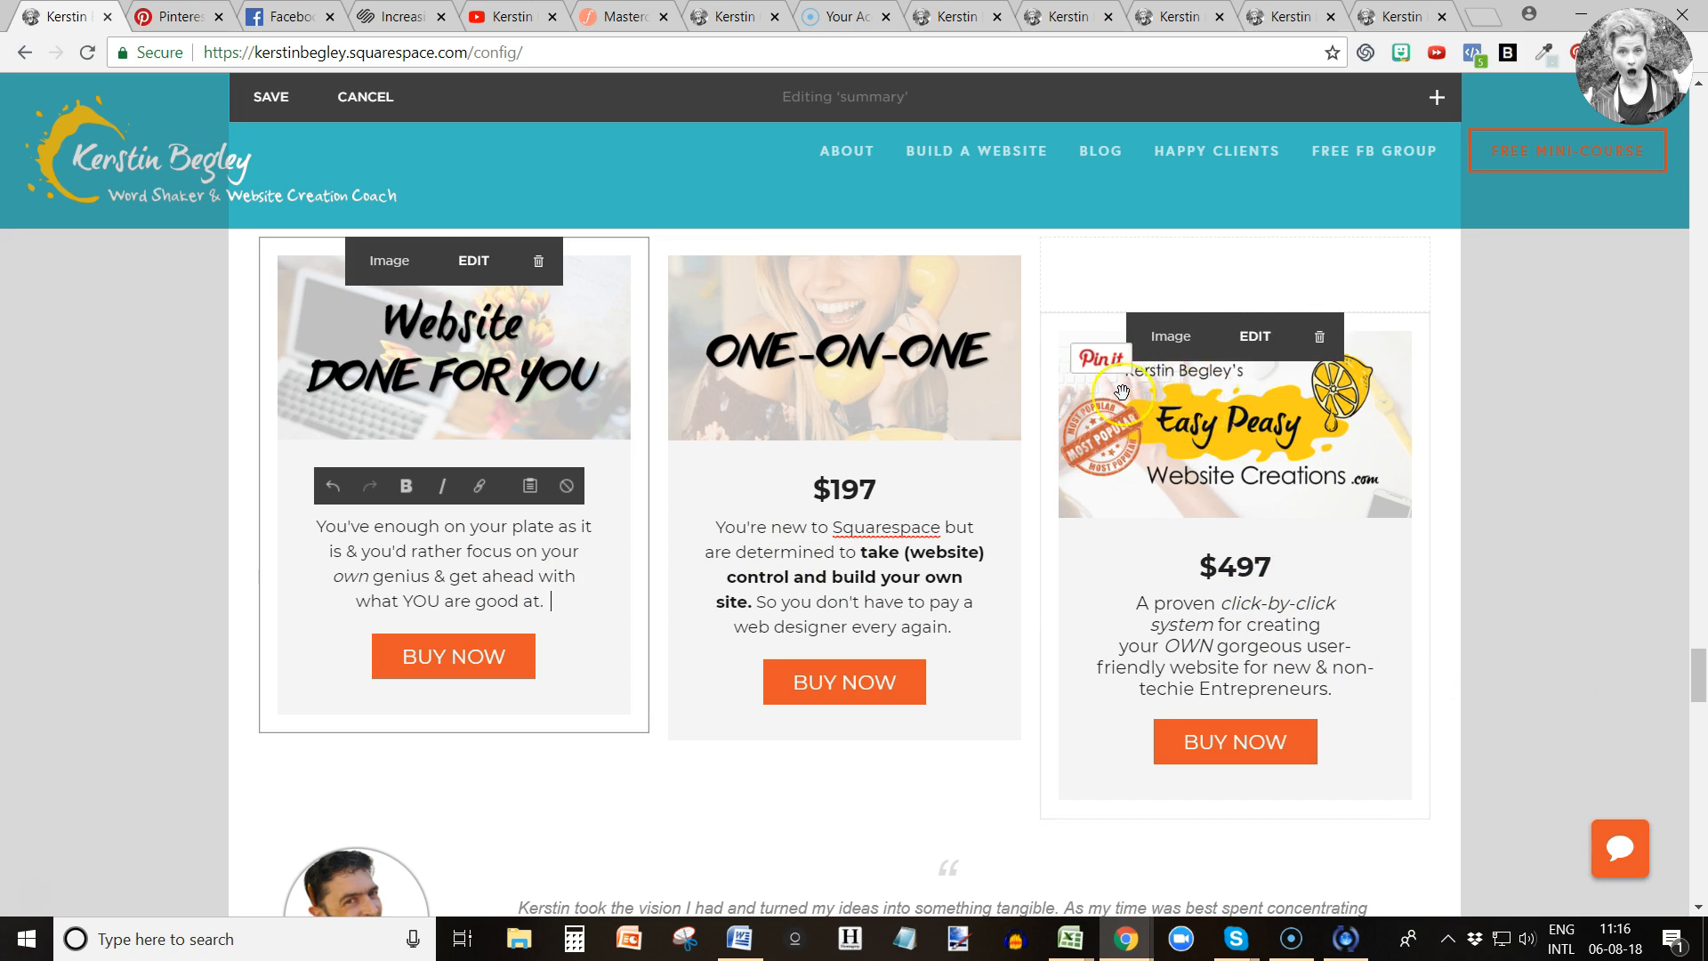
Remove the spacer block above the Easy Peasy card in the third column.
{"action": "scroll", "coordinate": [1121, 392], "scroll_direction": "up", "scroll_amount": 2}
{"action": "left_click", "coordinate": [1285, 404]}
{"action": "left_click", "coordinate": [1374, 482]}
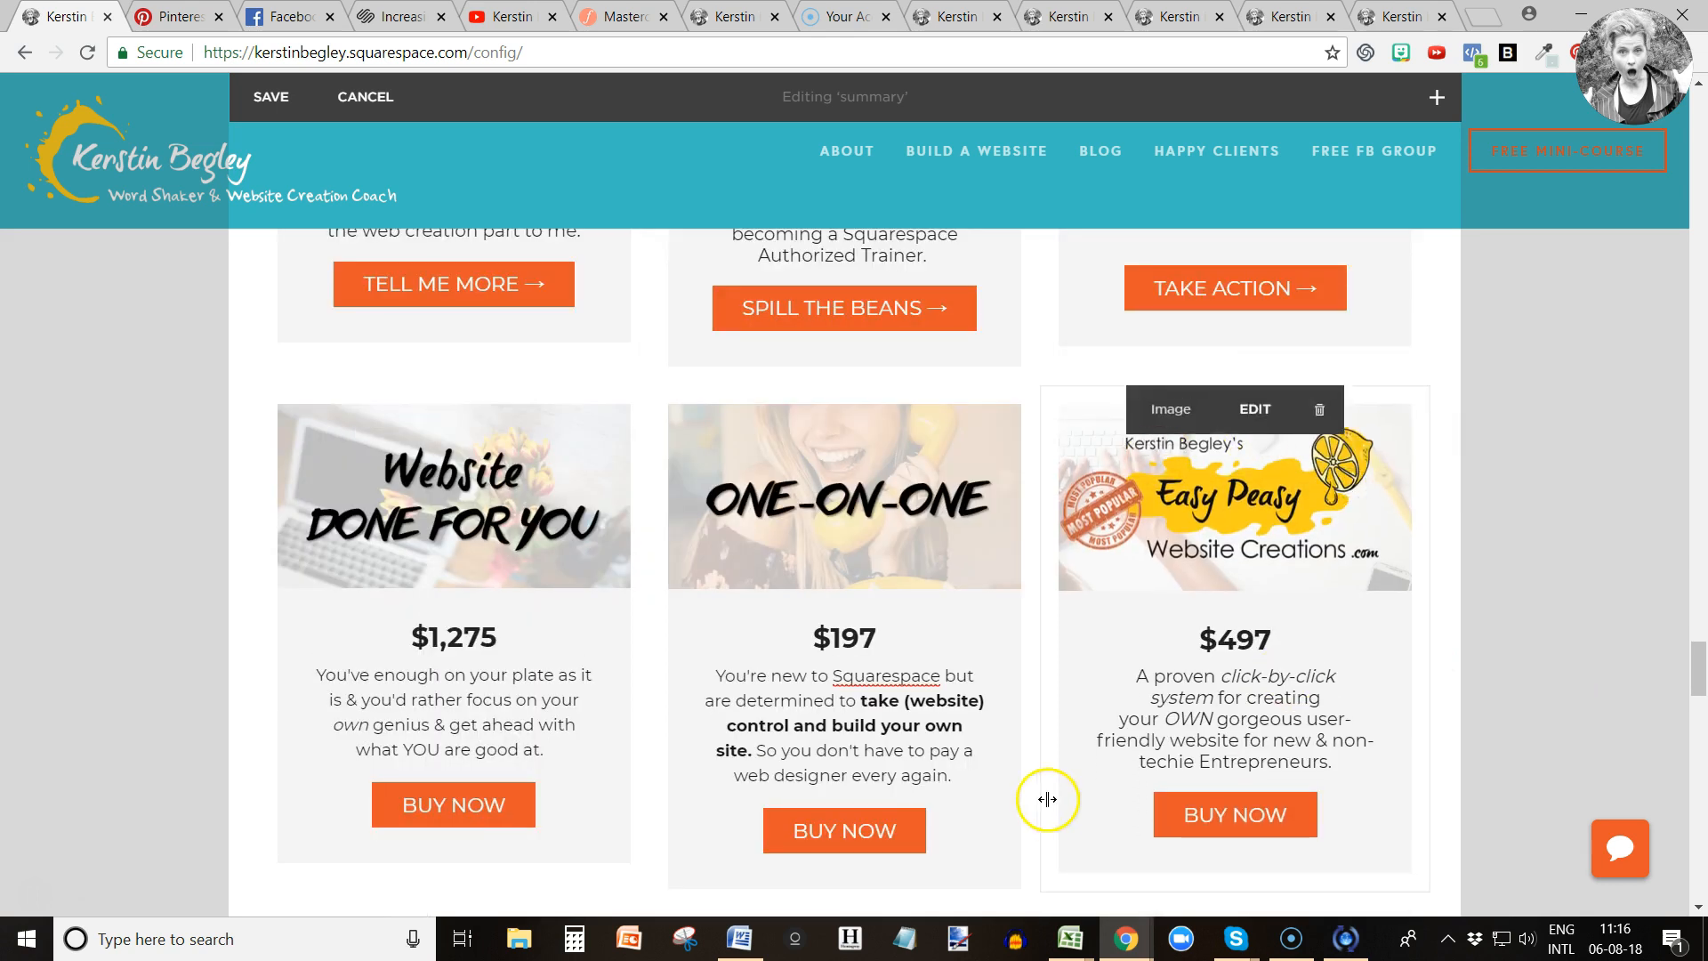
Save the summary section and compare the new row of priced product cards with the existing row above it.
{"action": "scroll", "coordinate": [1049, 797], "scroll_direction": "down", "scroll_amount": 2}
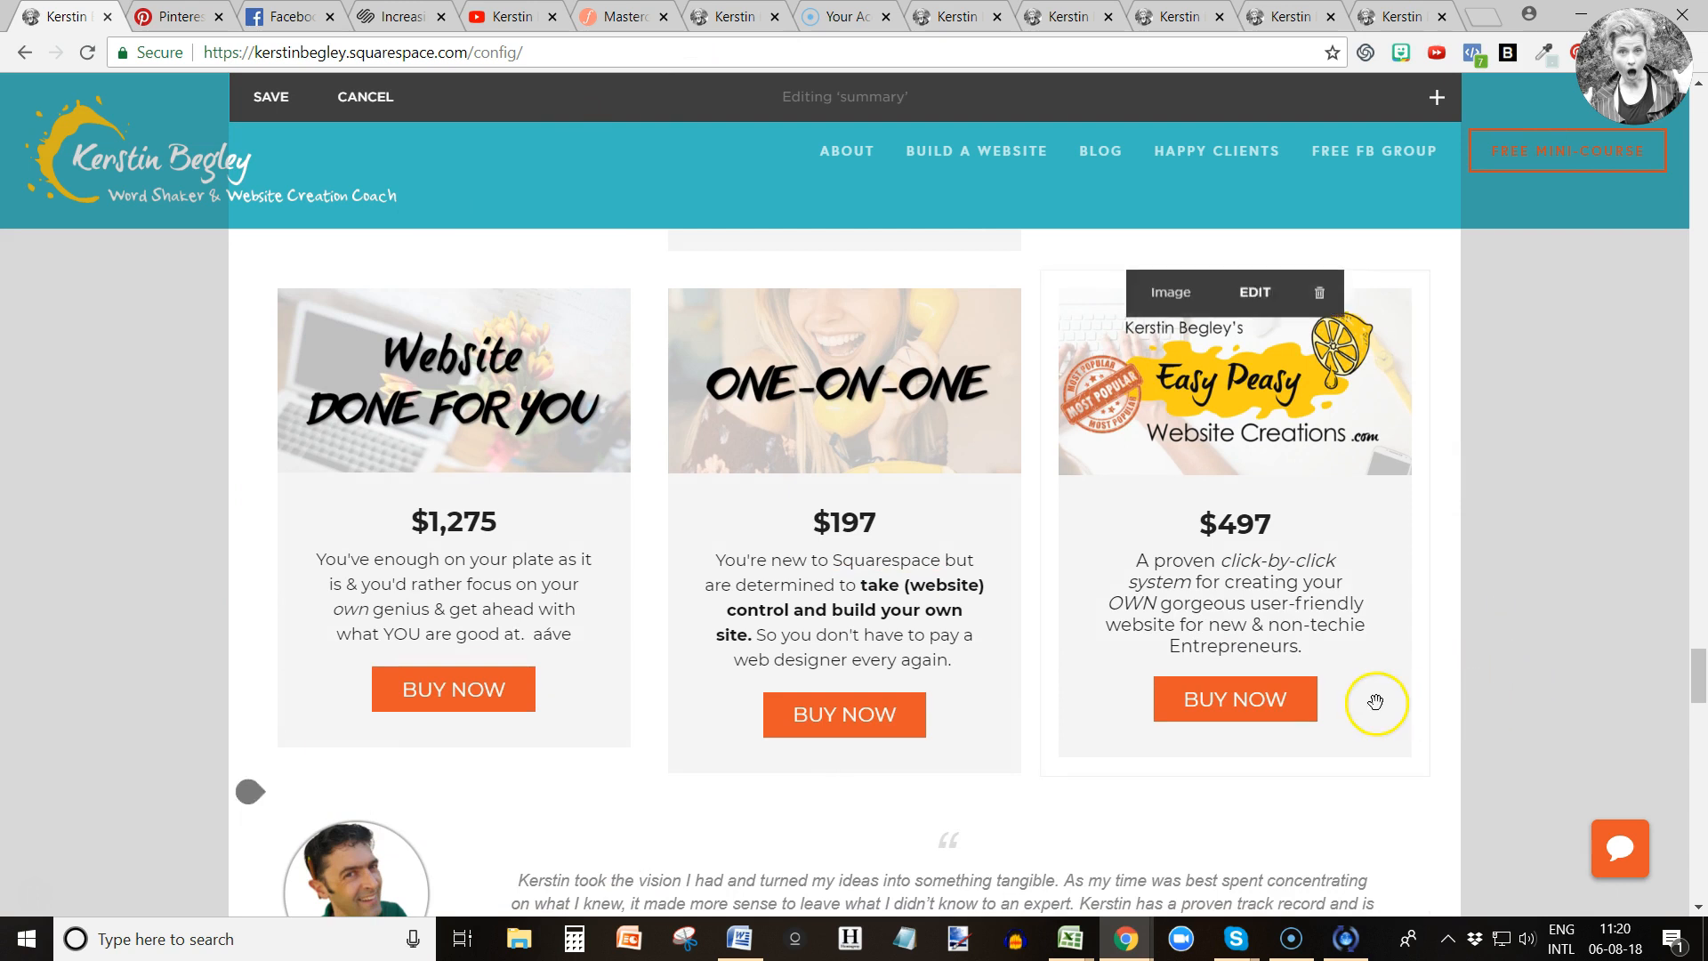
{"action": "left_click", "coordinate": [262, 105]}
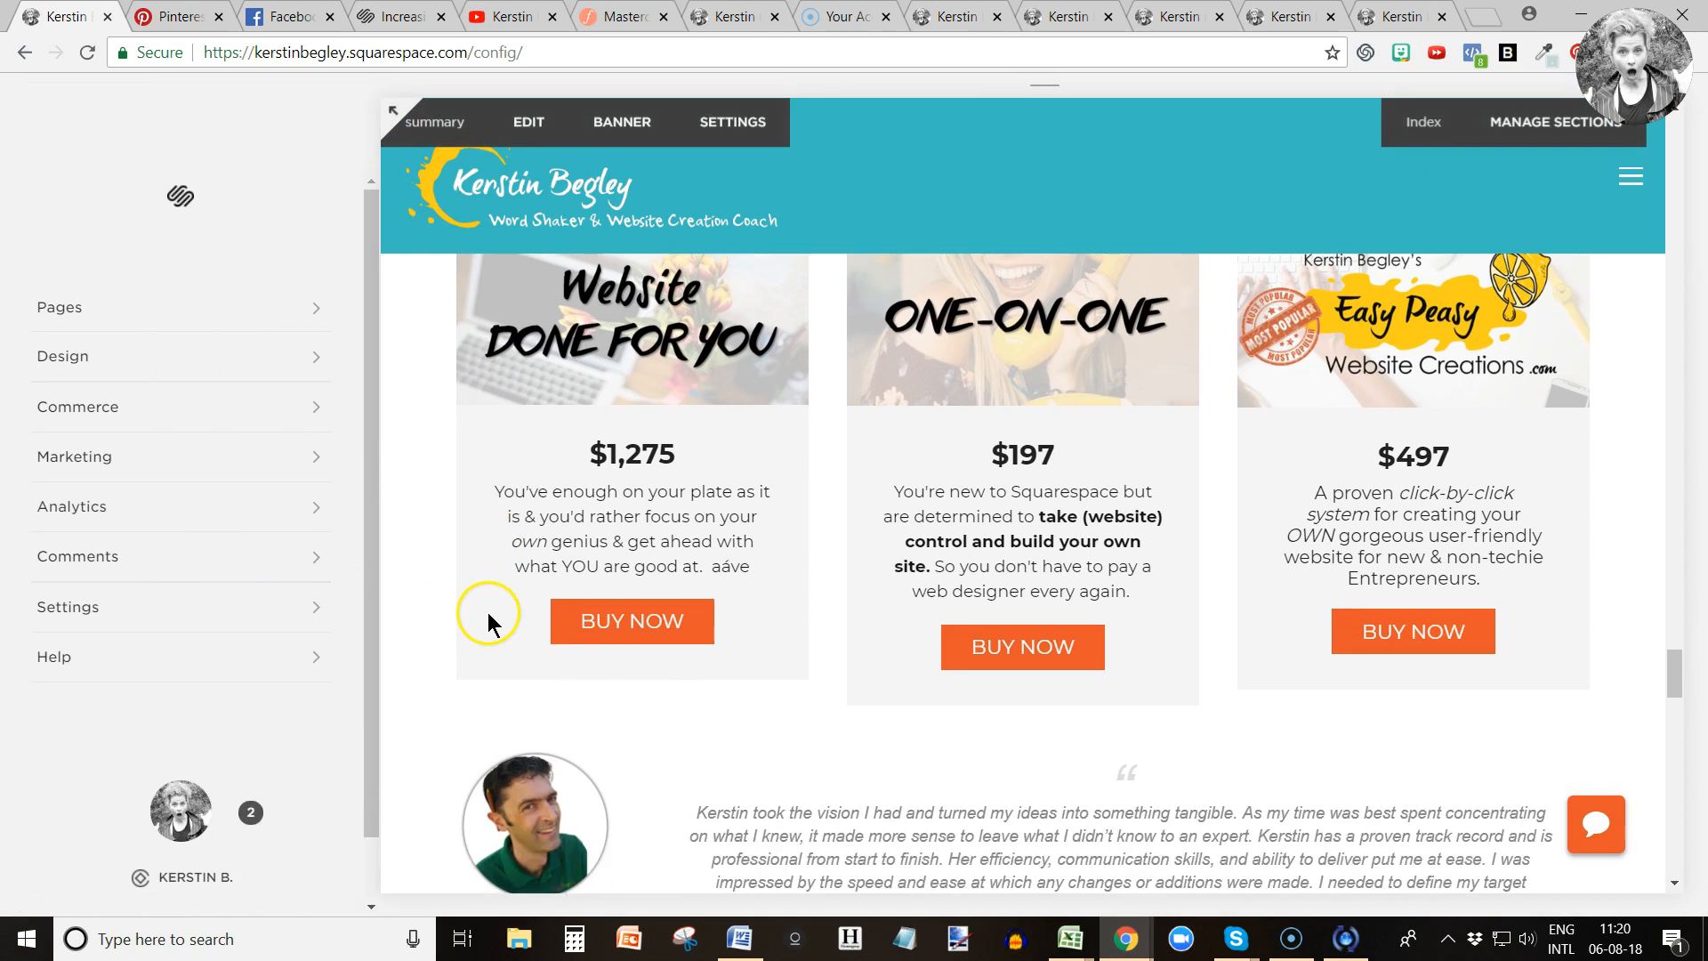
{"action": "scroll", "coordinate": [487, 612], "scroll_direction": "up", "scroll_amount": 8}
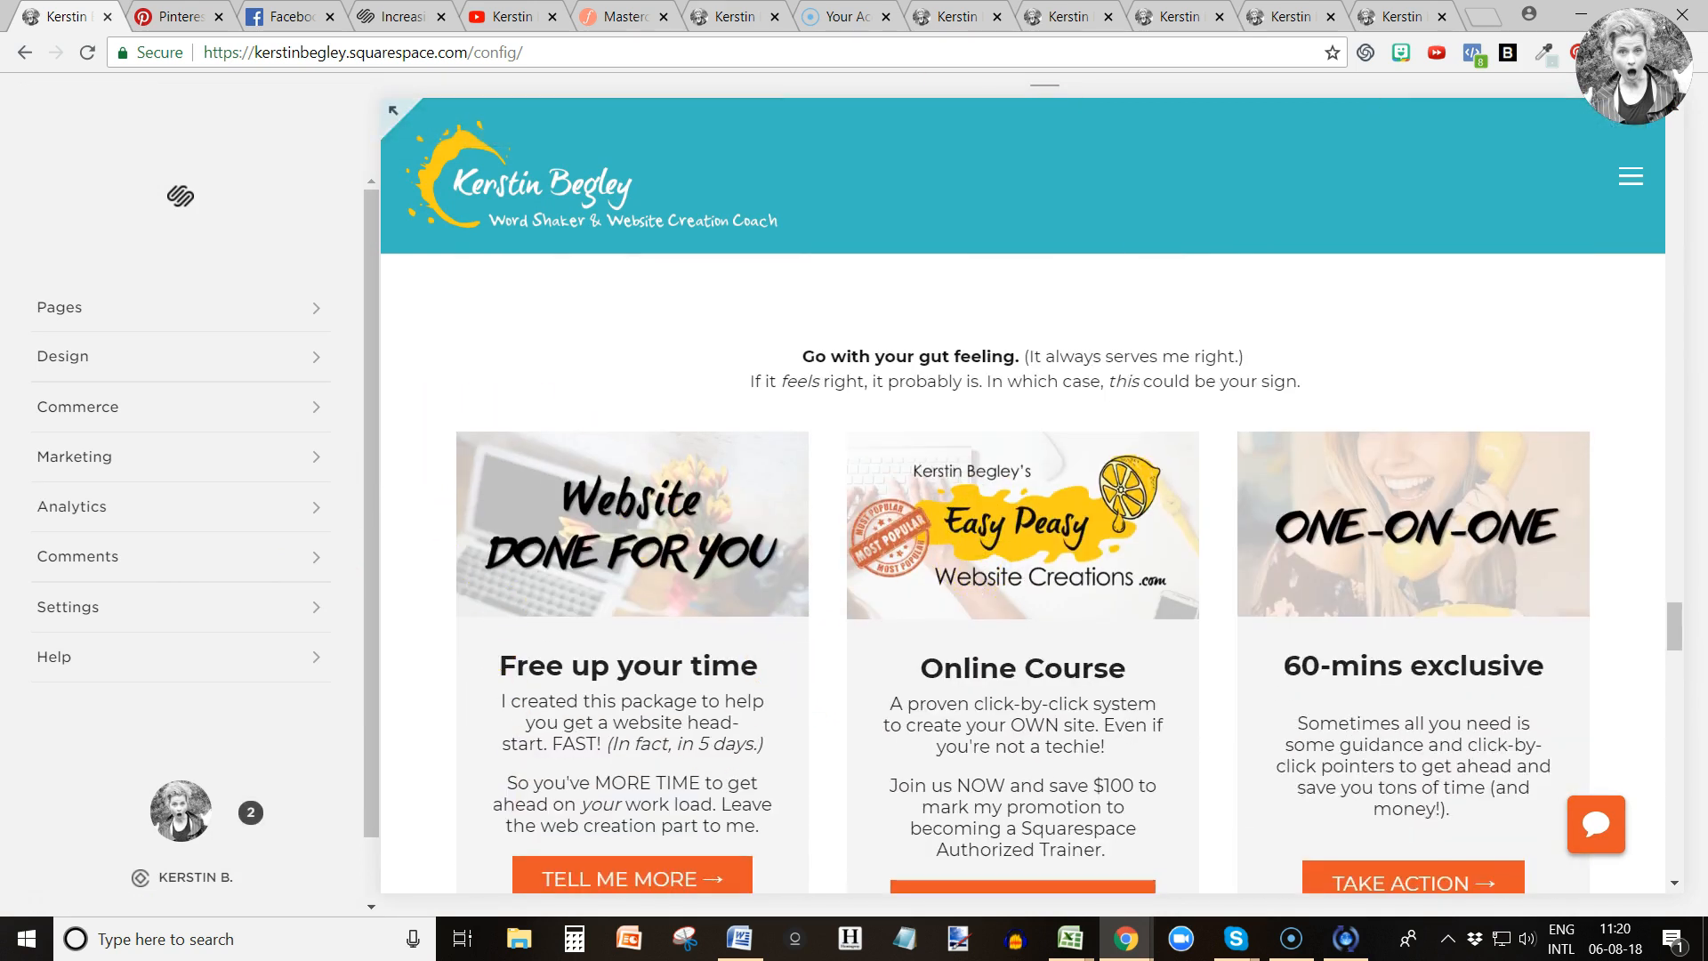
{"action": "scroll", "coordinate": [779, 621], "scroll_direction": "down", "scroll_amount": 1}
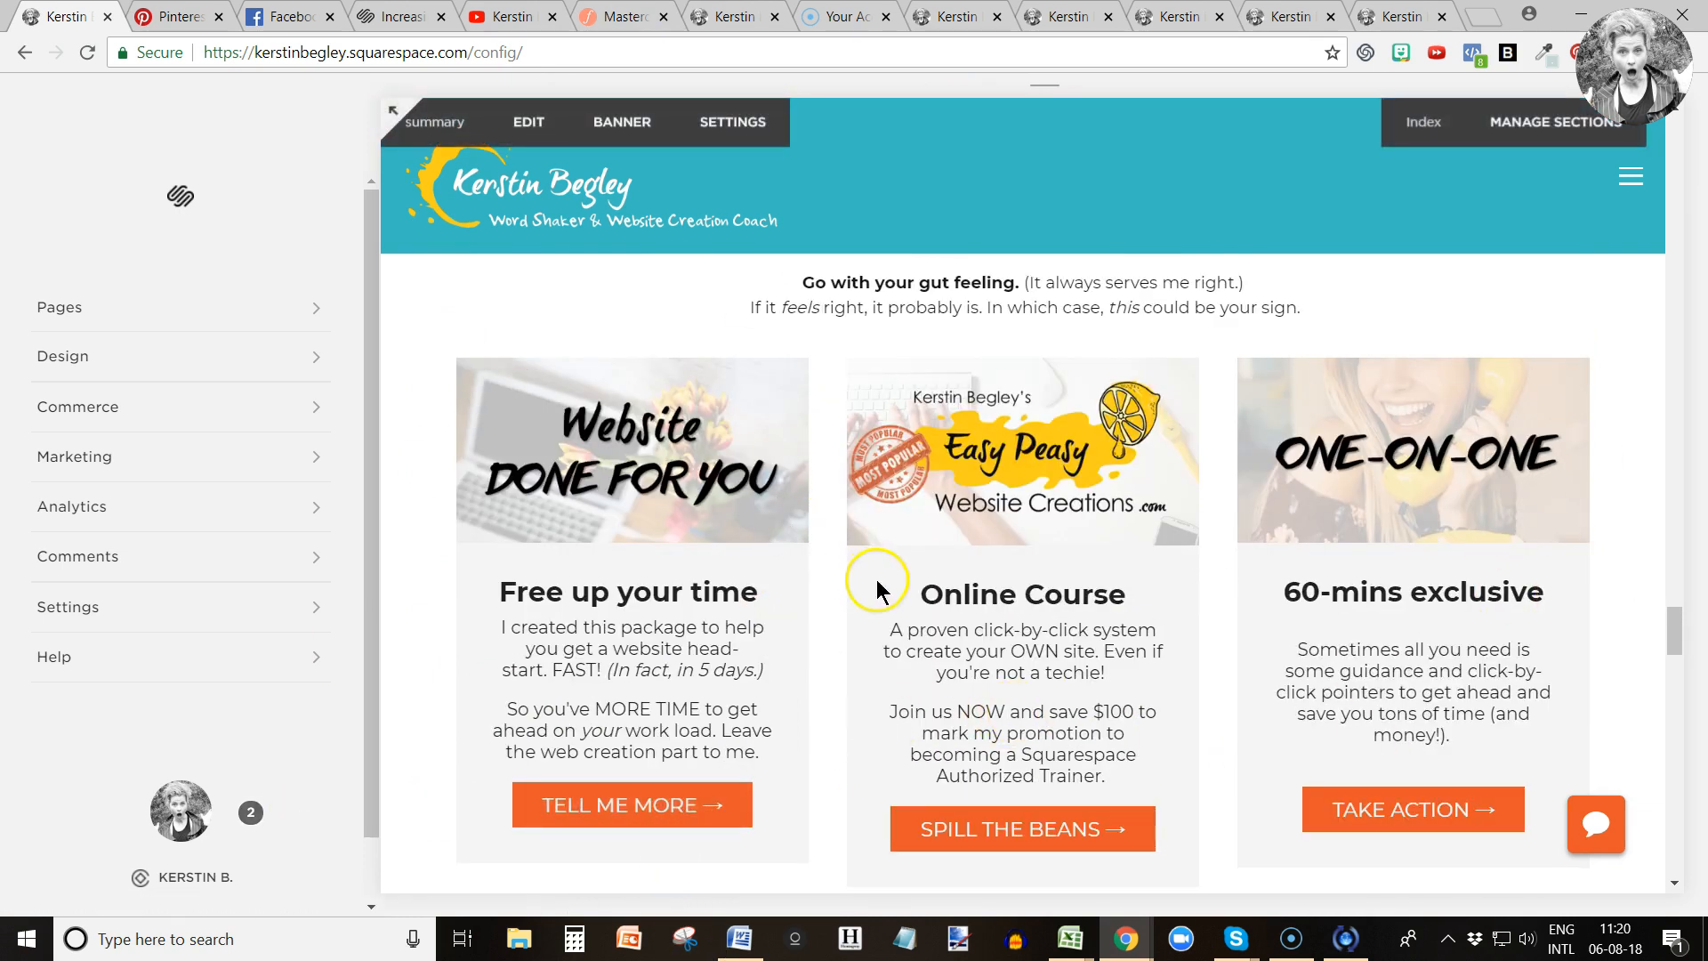
{"action": "scroll", "coordinate": [874, 580], "scroll_direction": "down", "scroll_amount": 6}
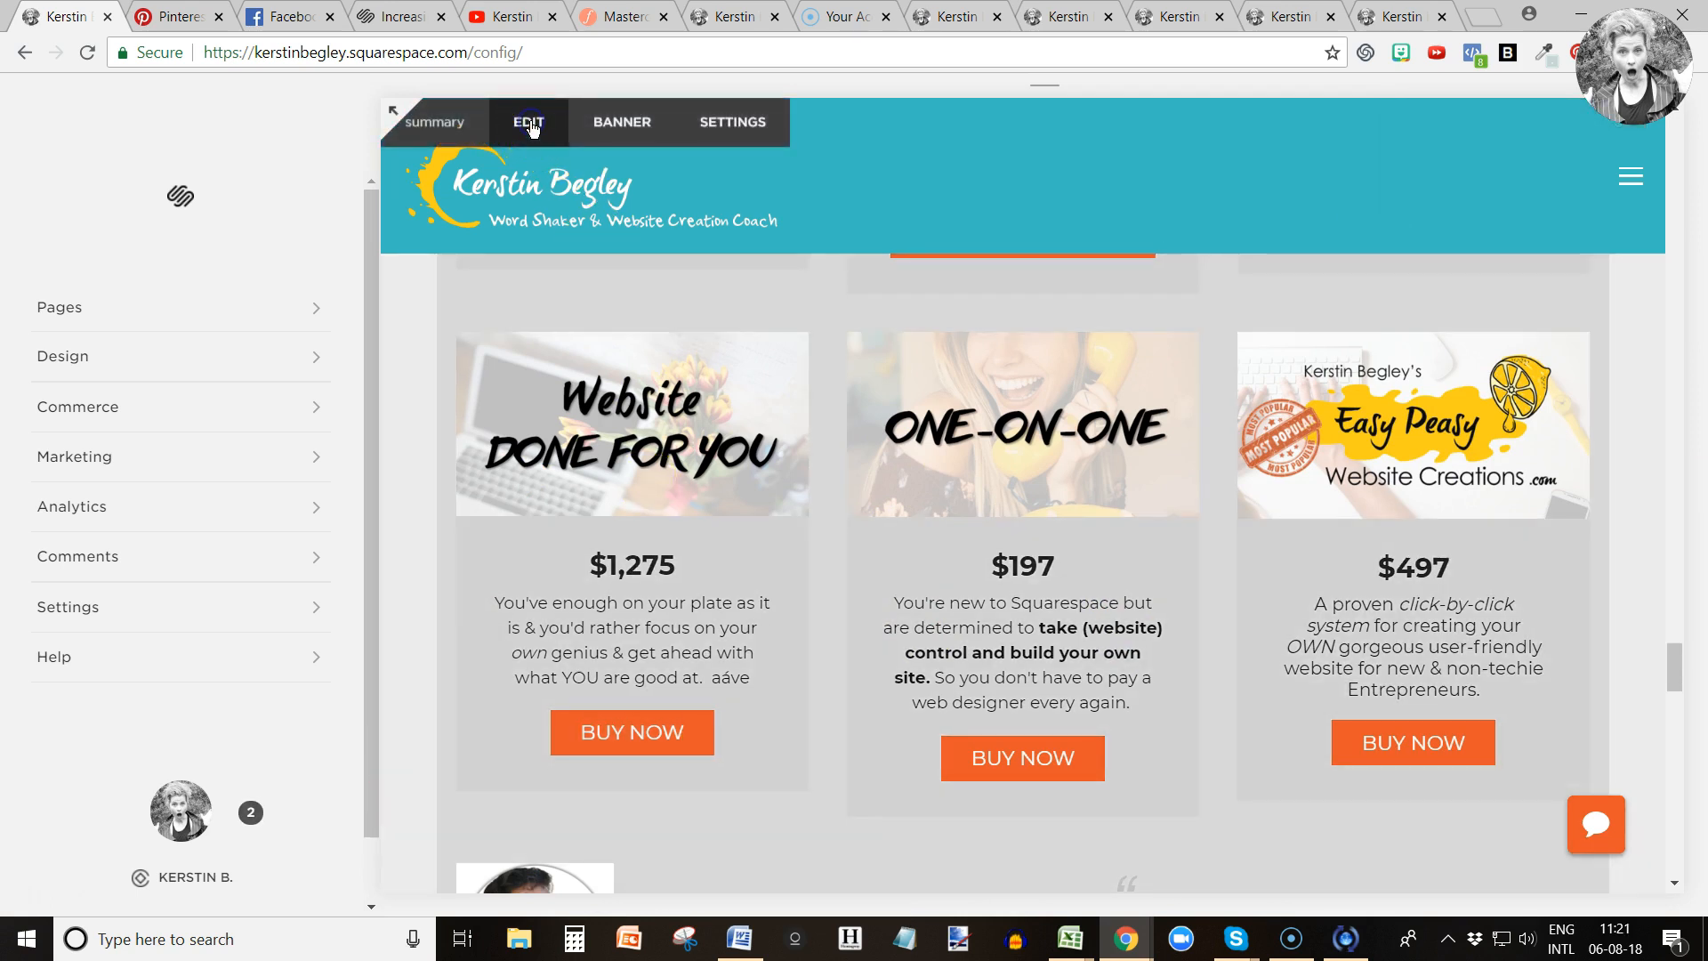
{"action": "left_click", "coordinate": [530, 127]}
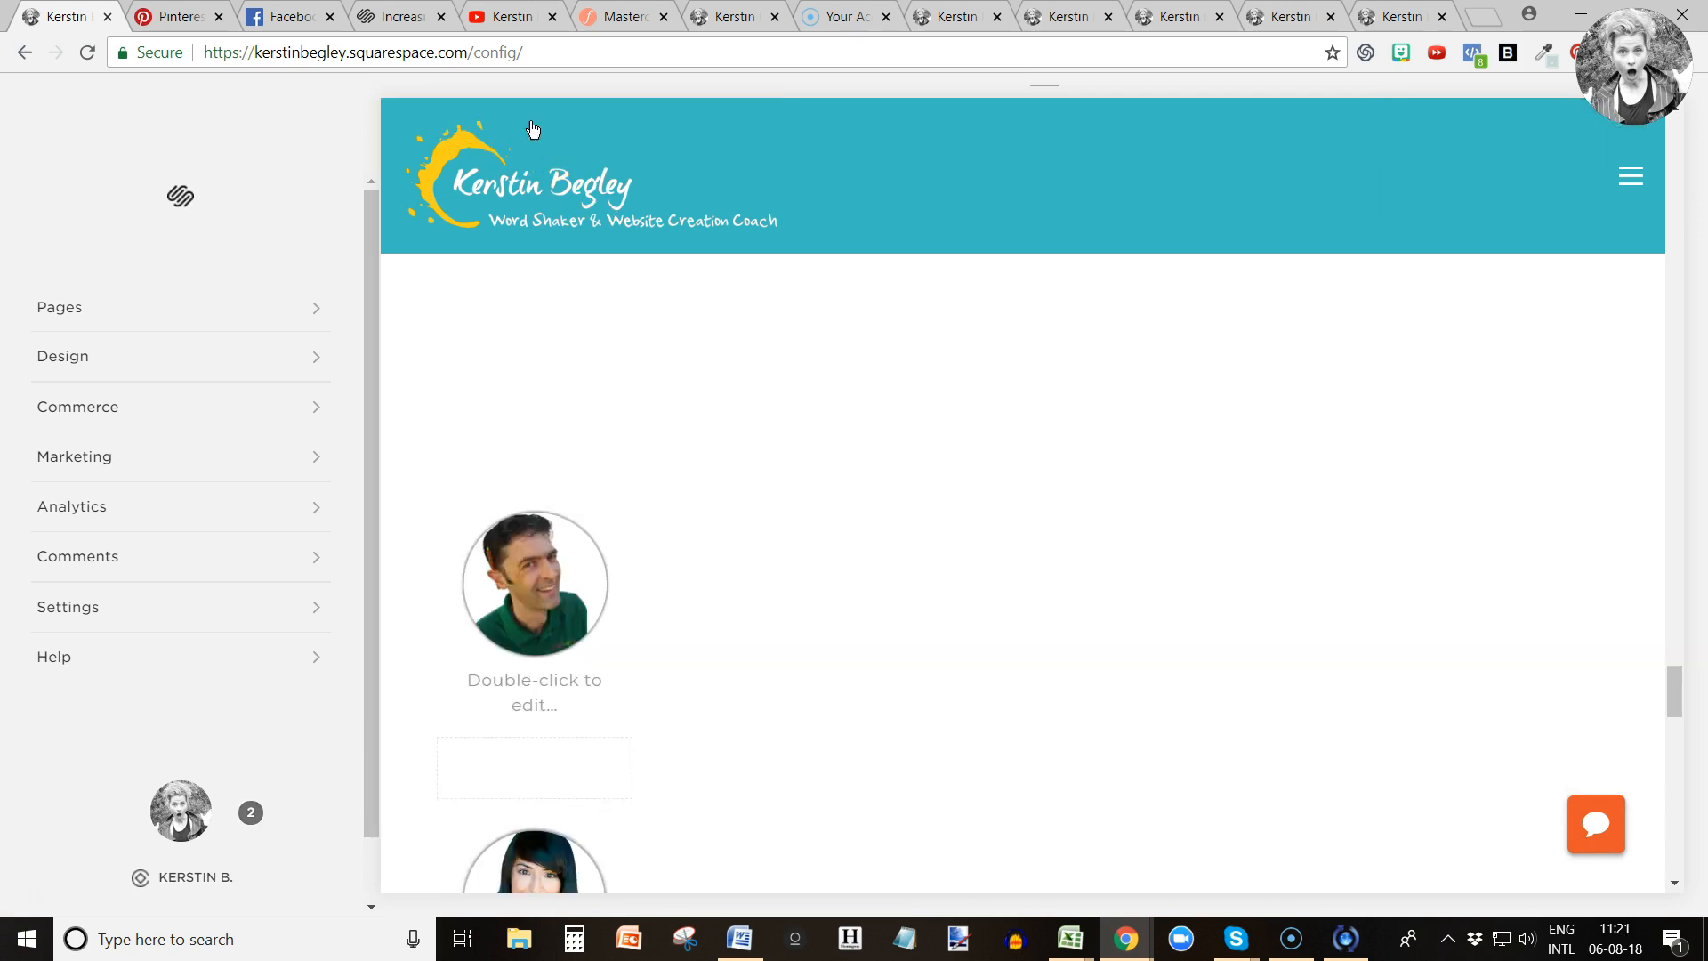
{"action": "scroll", "coordinate": [382, 727], "scroll_direction": "down", "scroll_amount": 2}
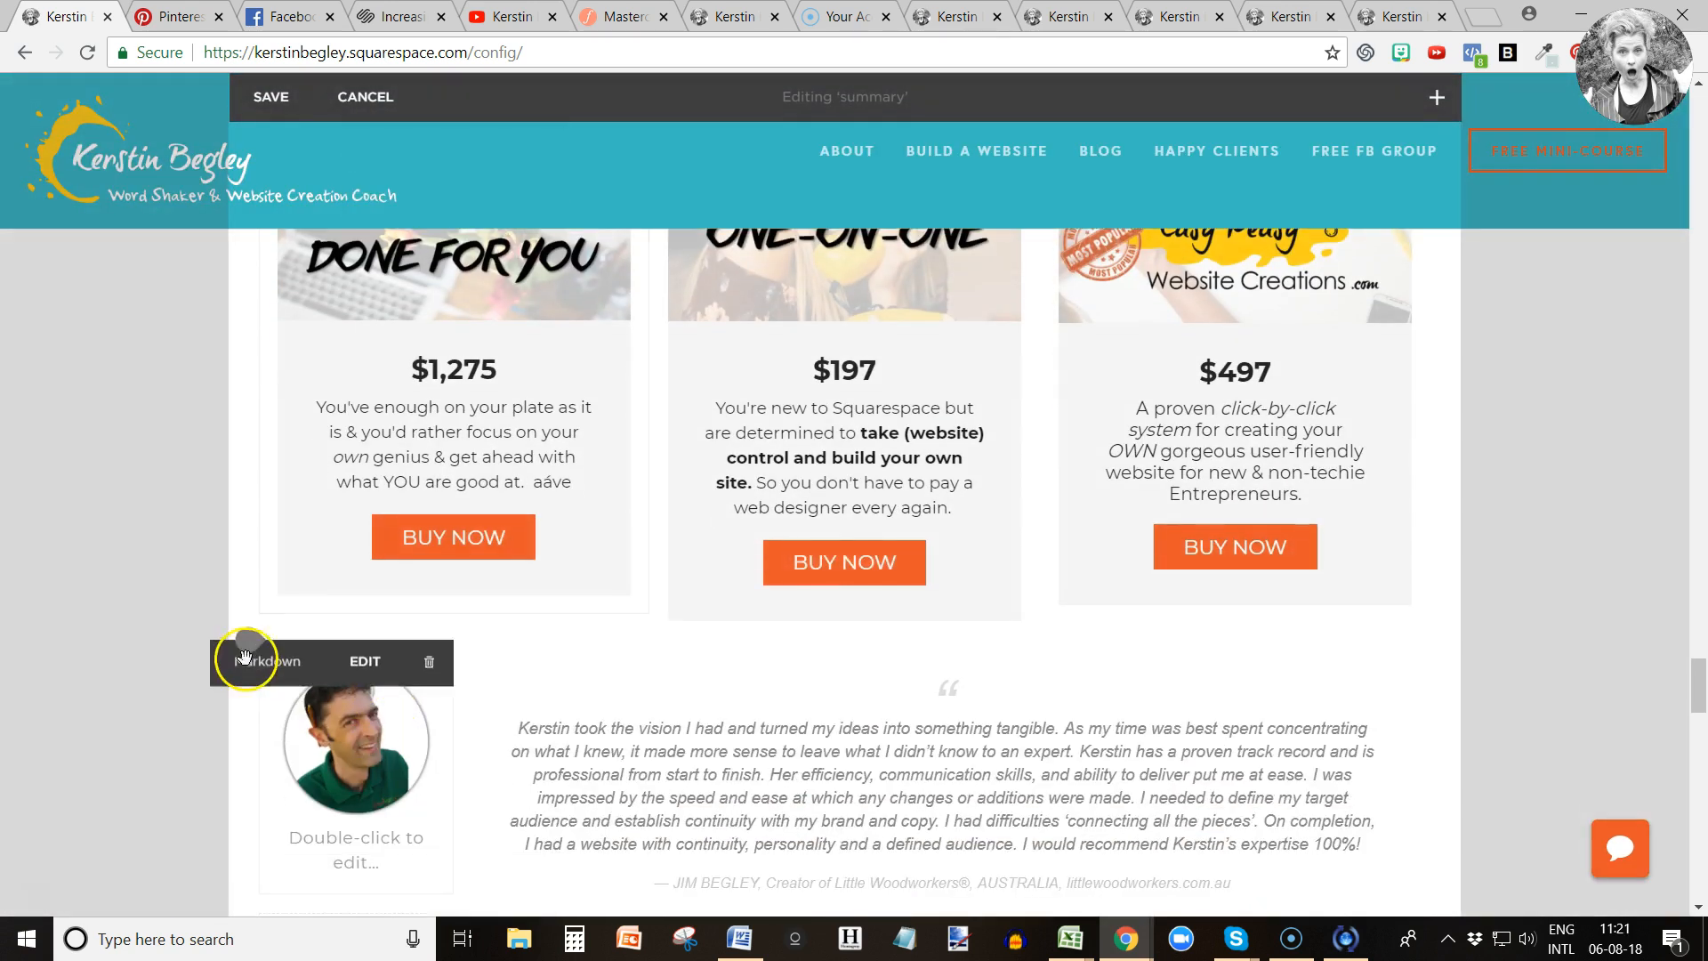
{"action": "left_click", "coordinate": [251, 641]}
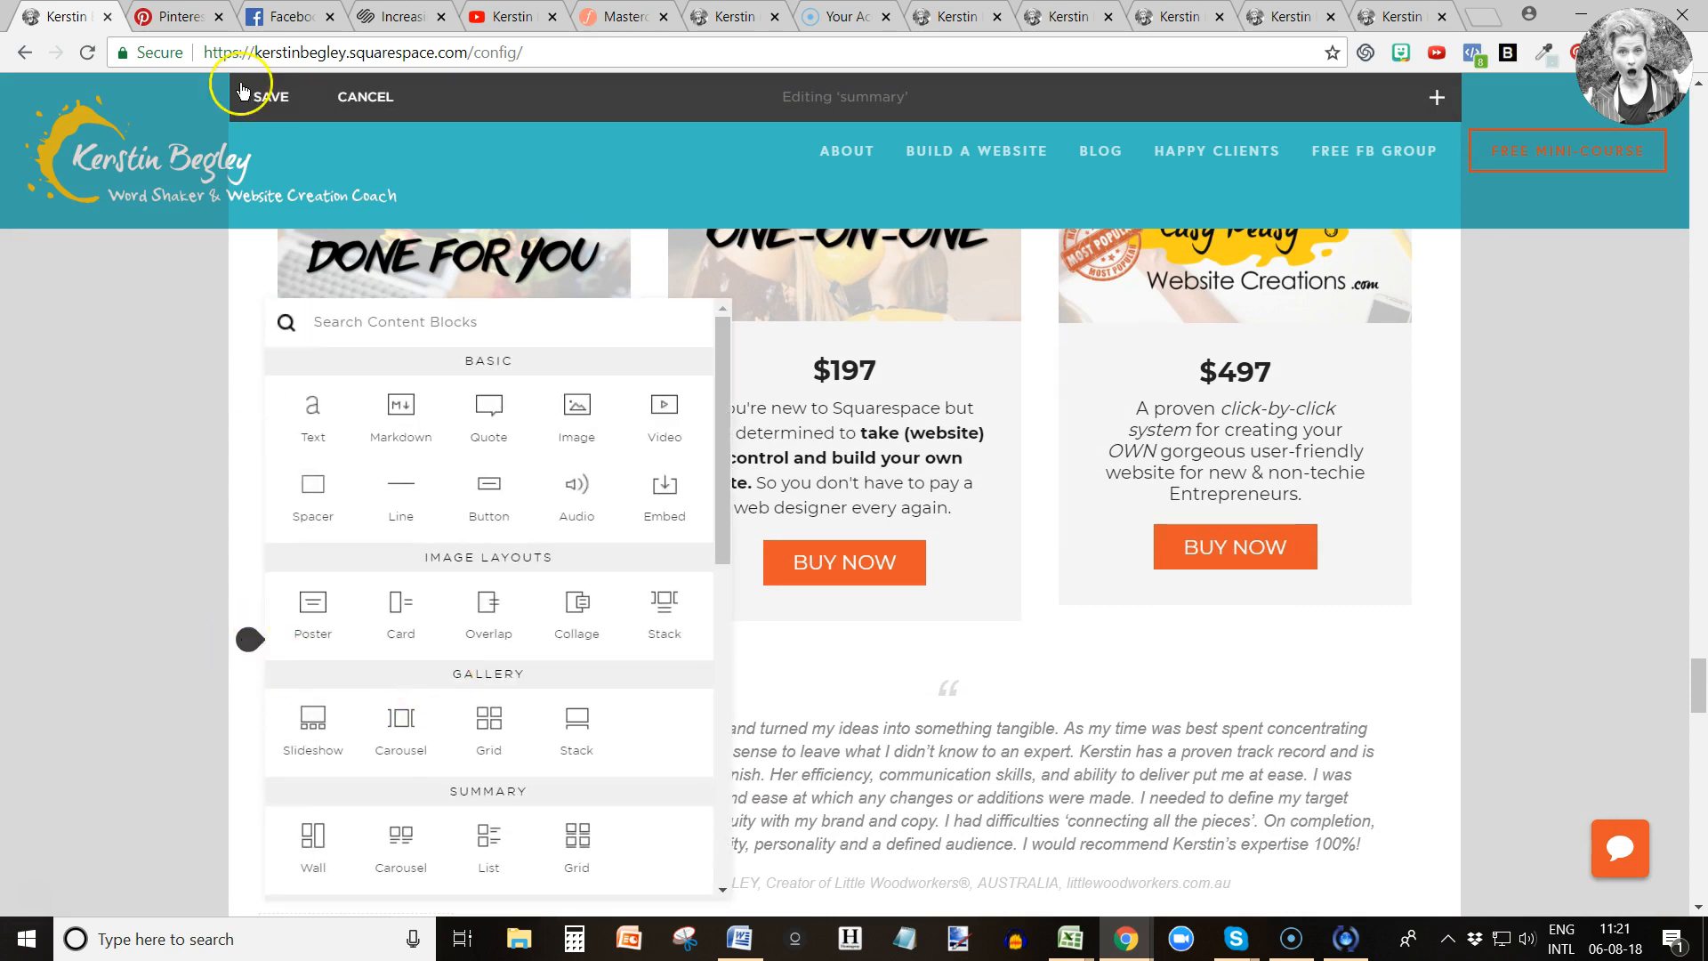
{"action": "left_click", "coordinate": [365, 96]}
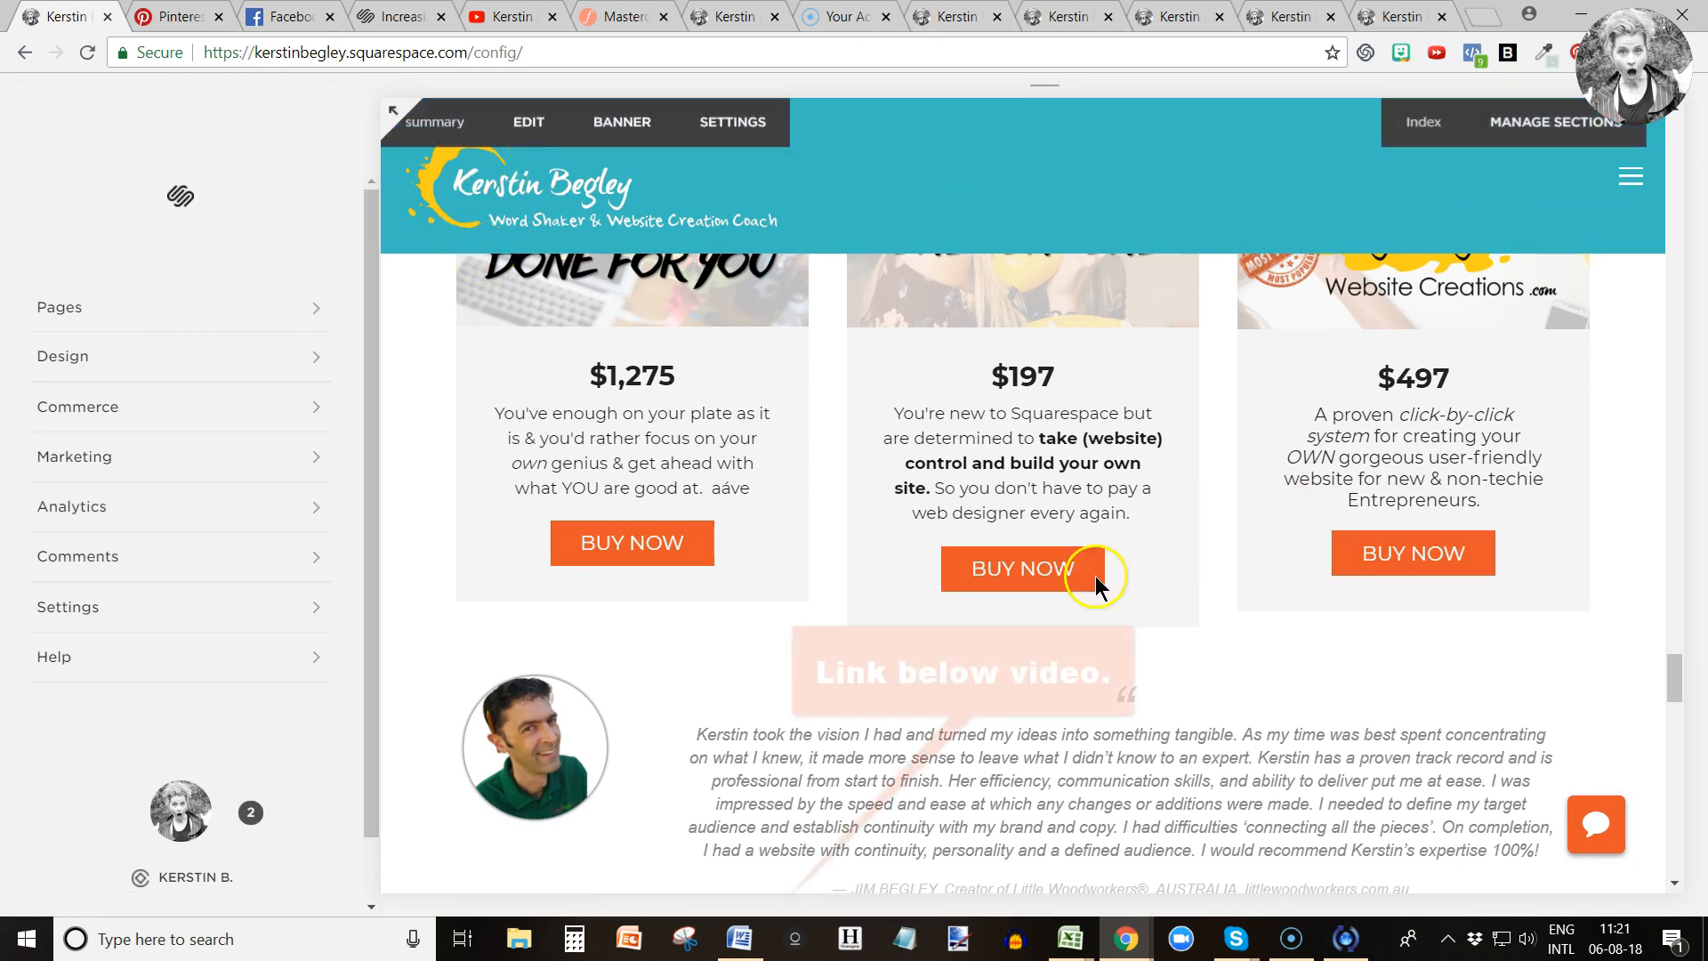
Look over the site's unlinked pages, the page types available for a new page, and the existing Shop entry.
{"action": "left_click", "coordinate": [57, 309]}
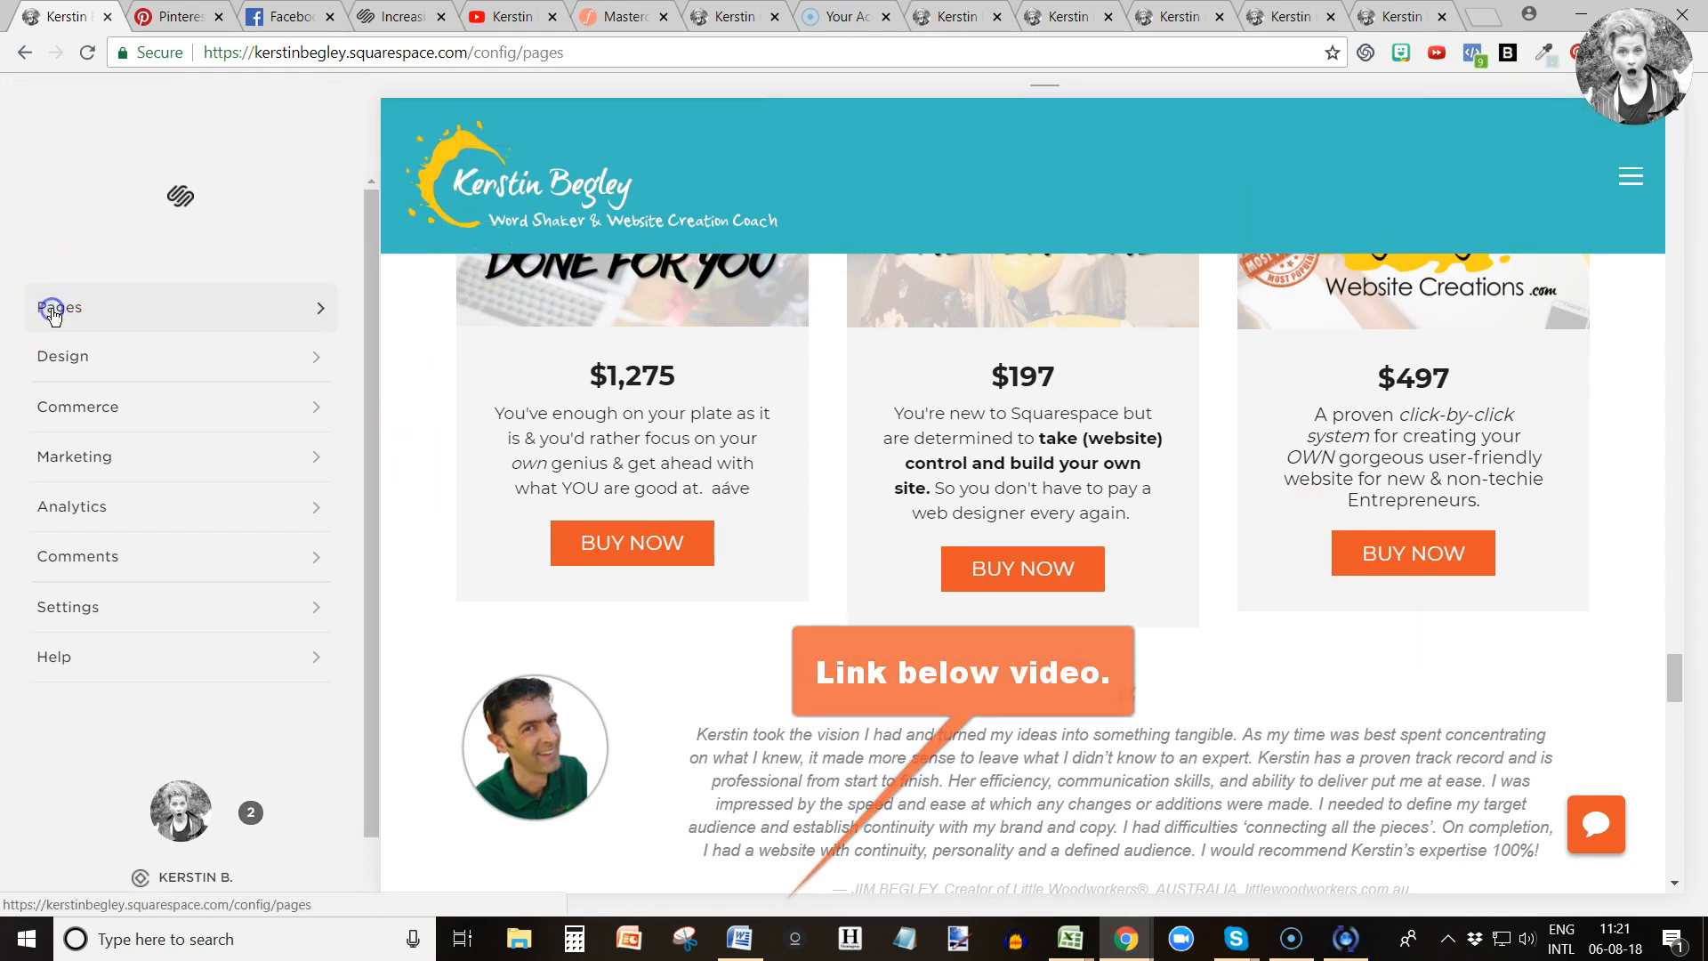
{"action": "scroll", "coordinate": [158, 532], "scroll_direction": "down", "scroll_amount": 5}
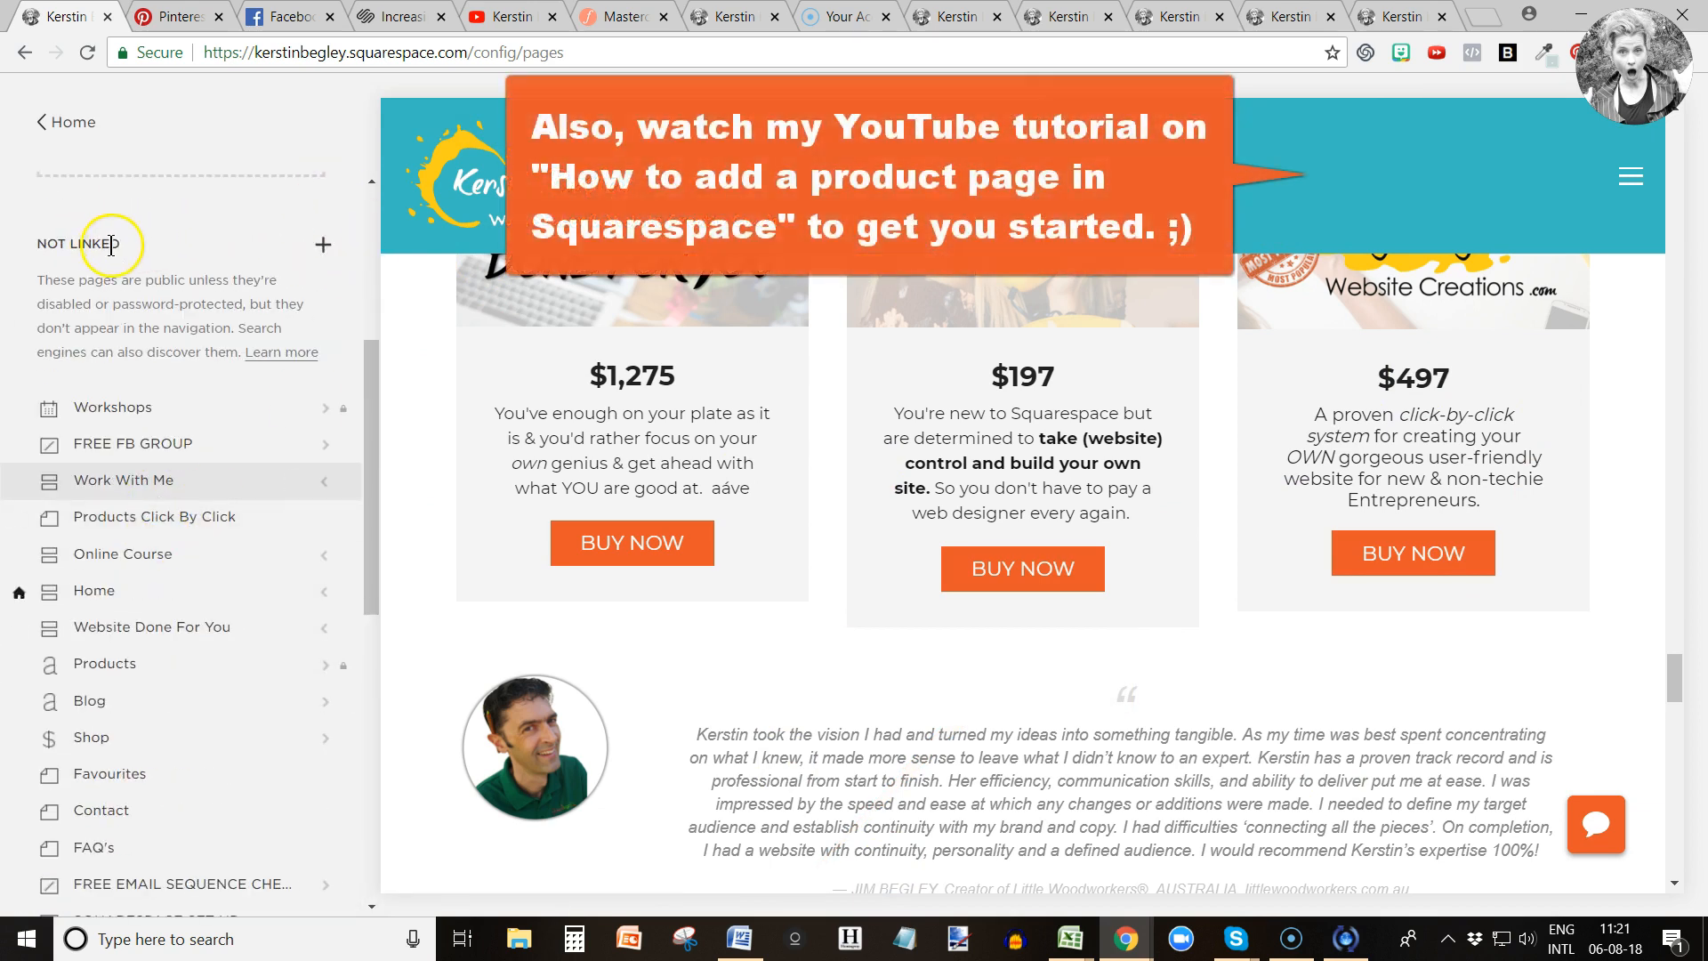
{"action": "left_click", "coordinate": [324, 246]}
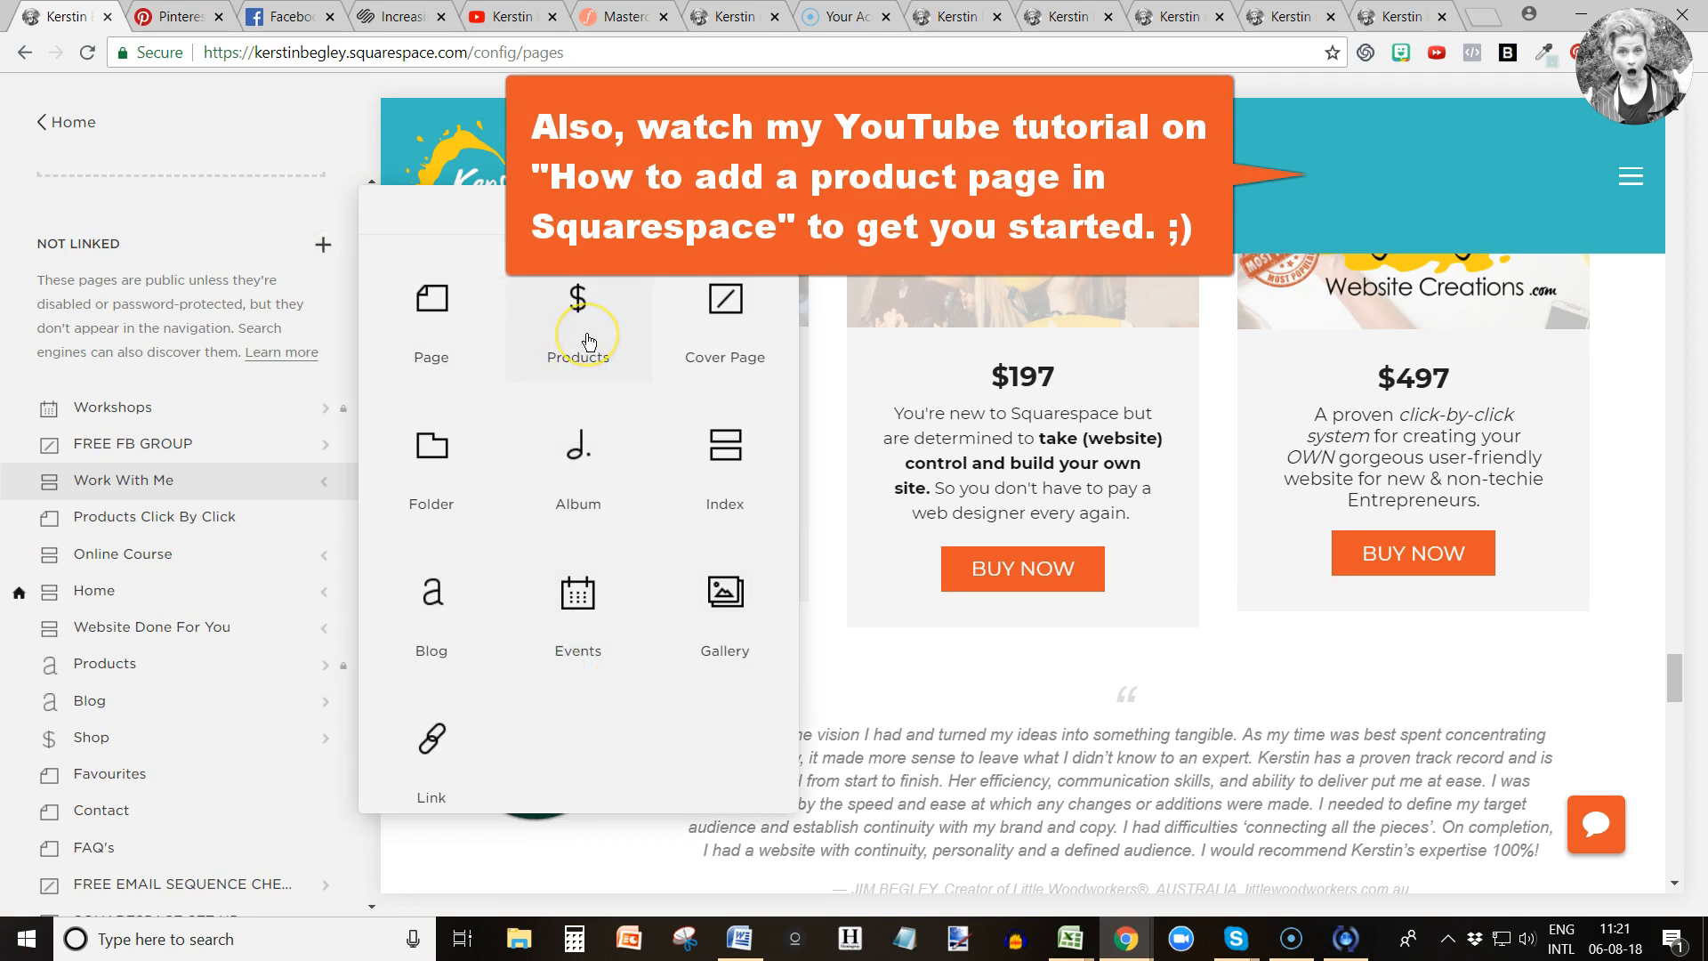
{"action": "scroll", "coordinate": [172, 724], "scroll_direction": "down", "scroll_amount": 2}
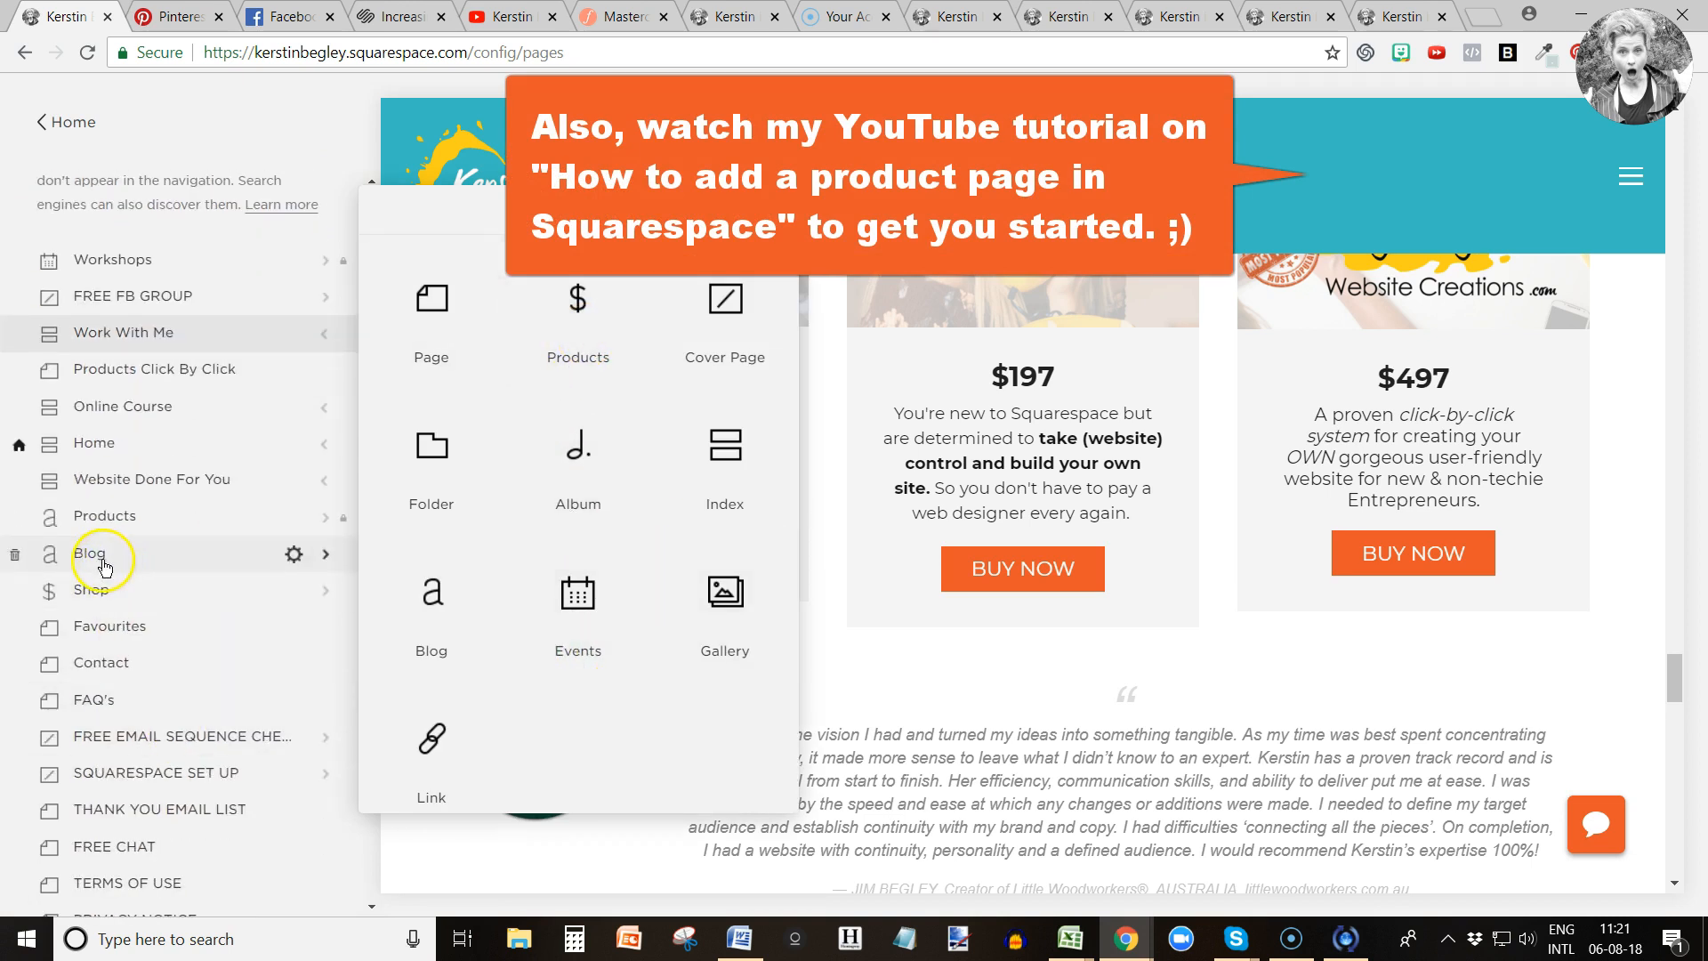
{"action": "left_click", "coordinate": [86, 600]}
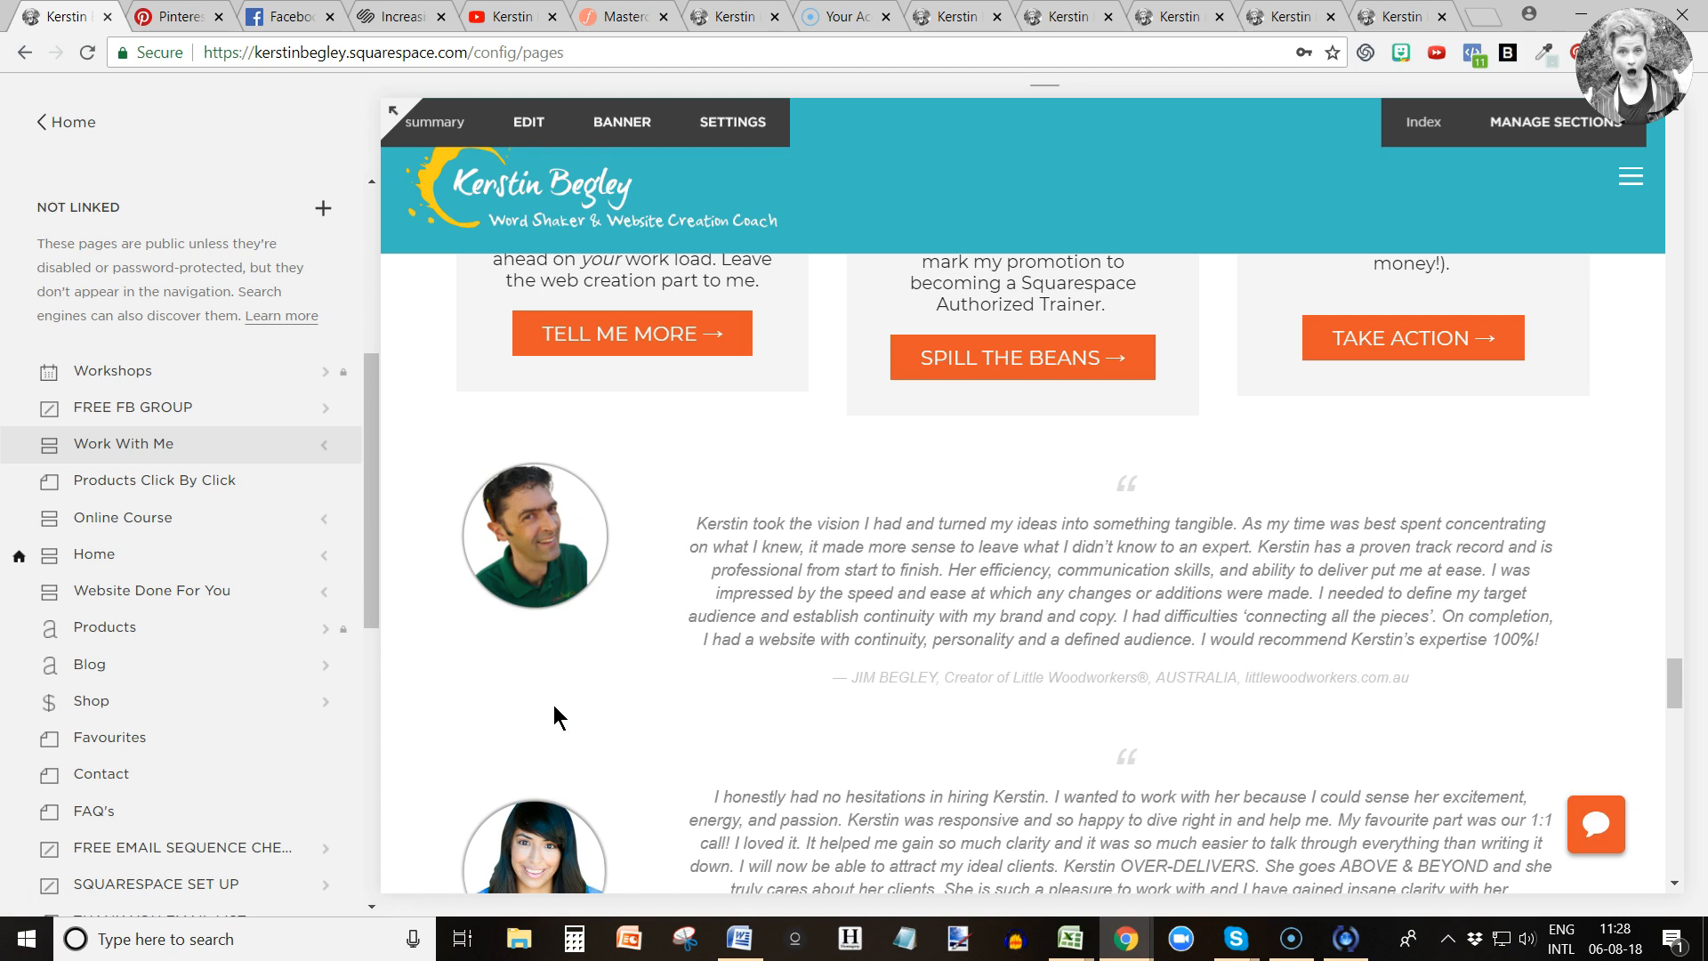
Create a blank unlinked page titled "Products 1", start editing it and open the choice of content blocks for its empty area.
{"action": "left_click", "coordinate": [323, 214]}
{"action": "left_click", "coordinate": [450, 298]}
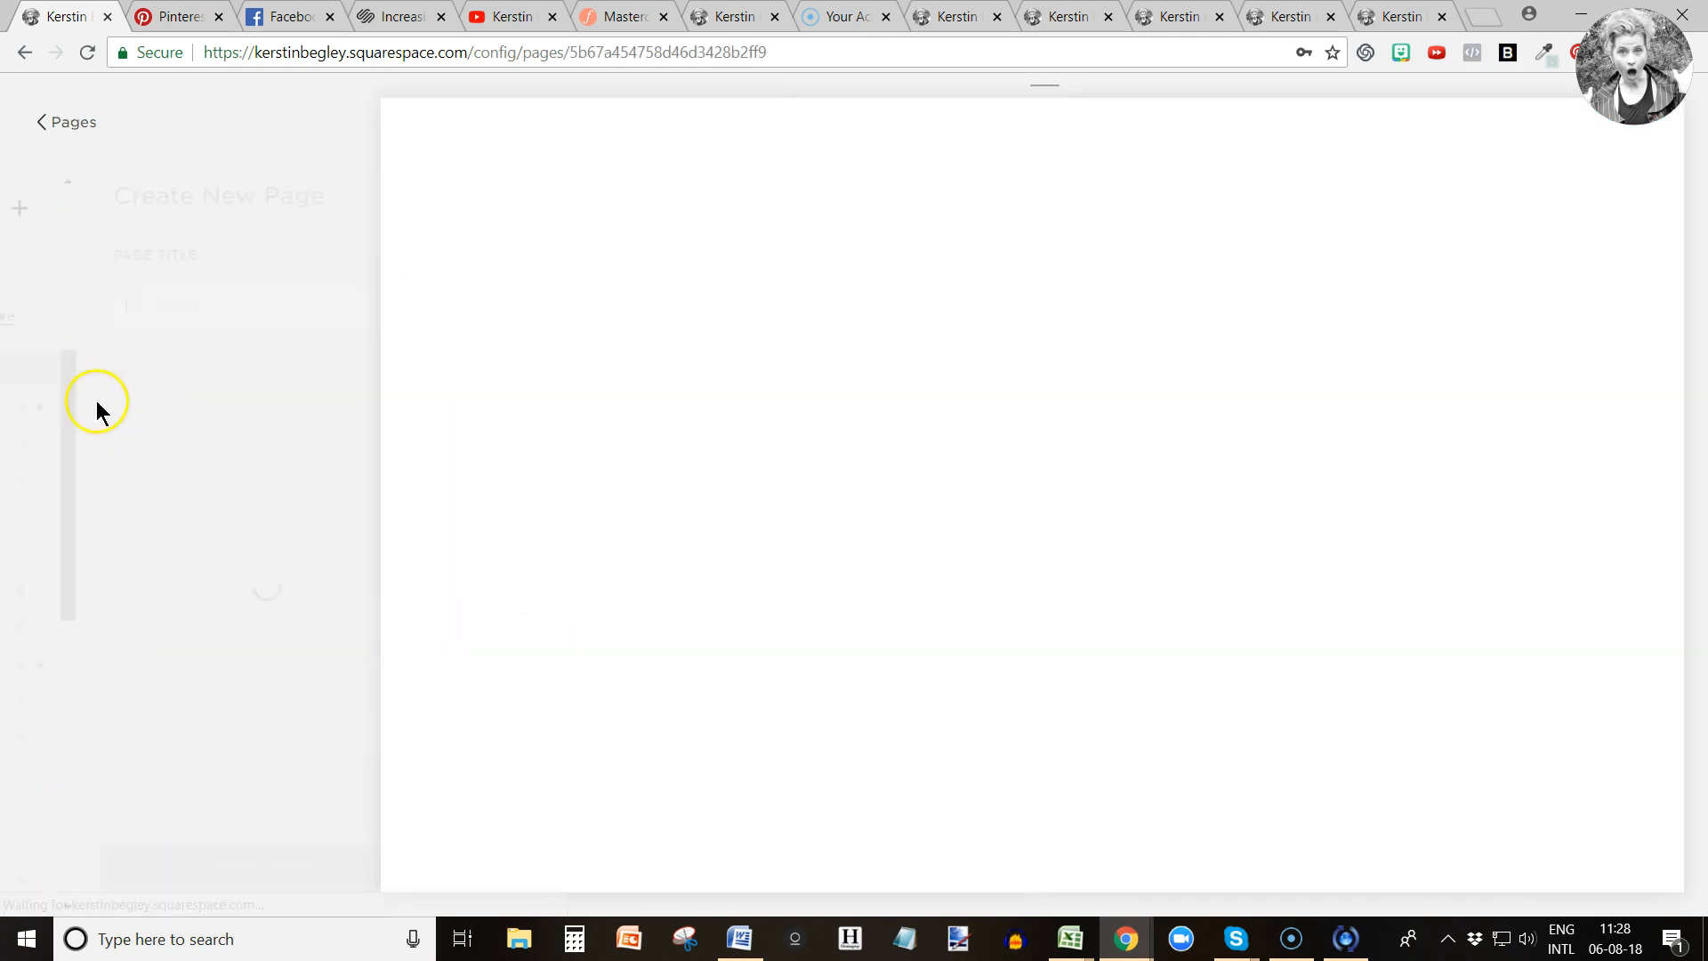
{"action": "type", "text": "P"}
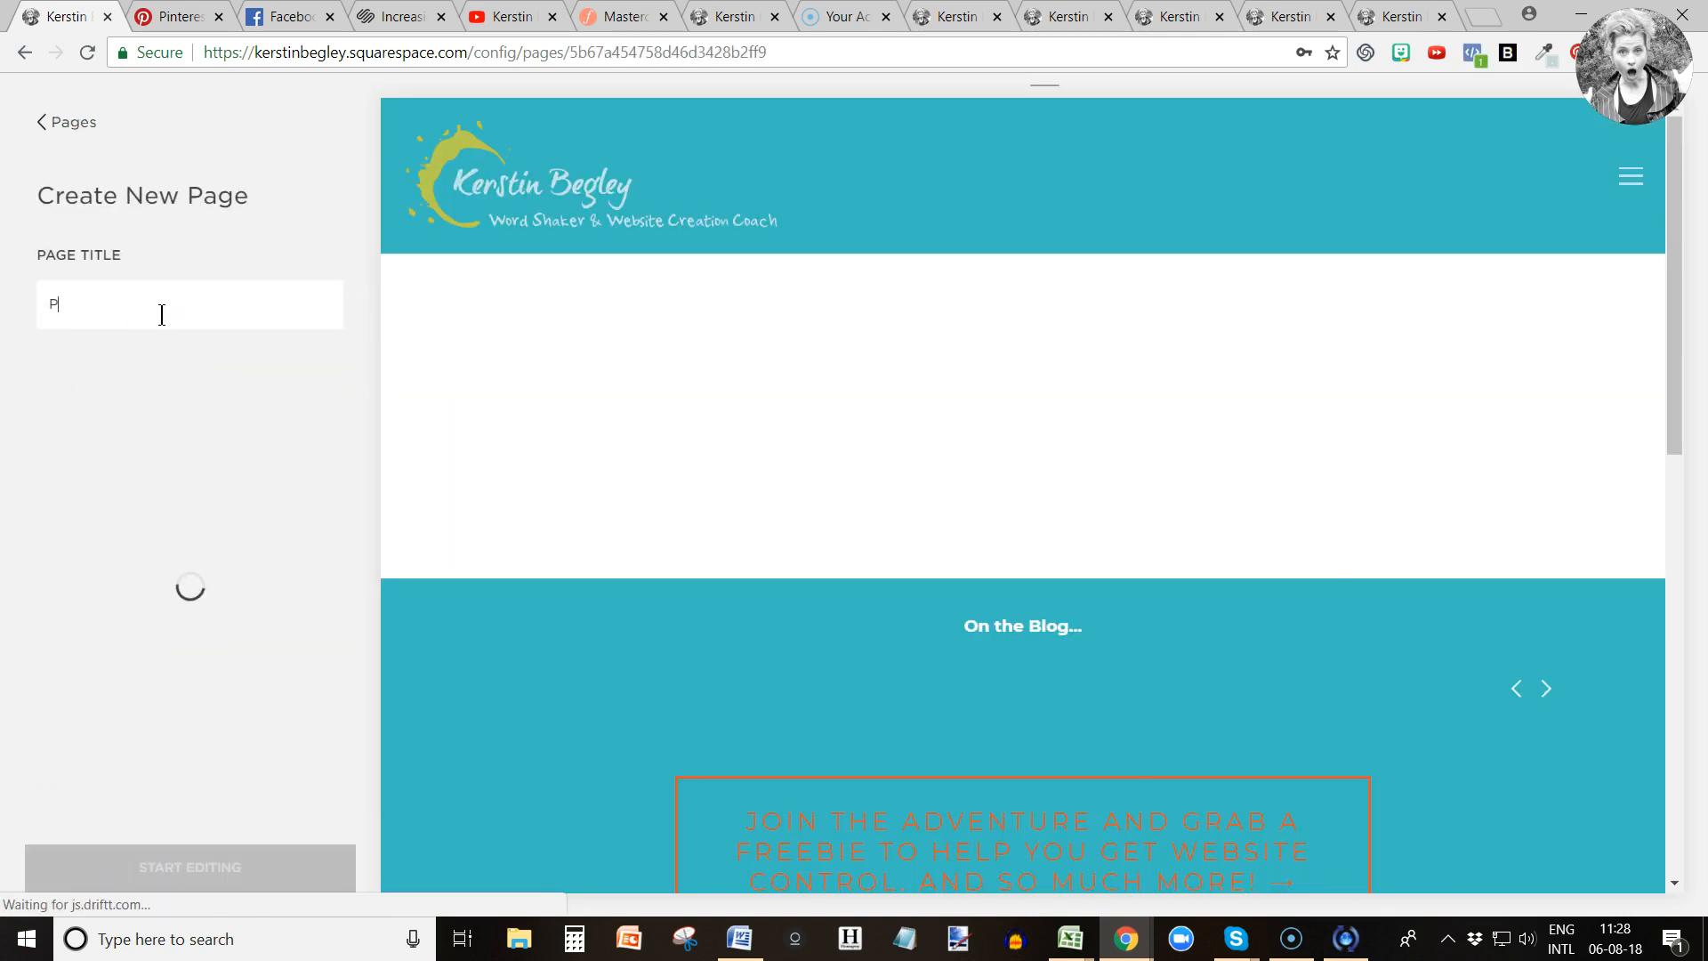
{"action": "type", "text": "roducts 1"}
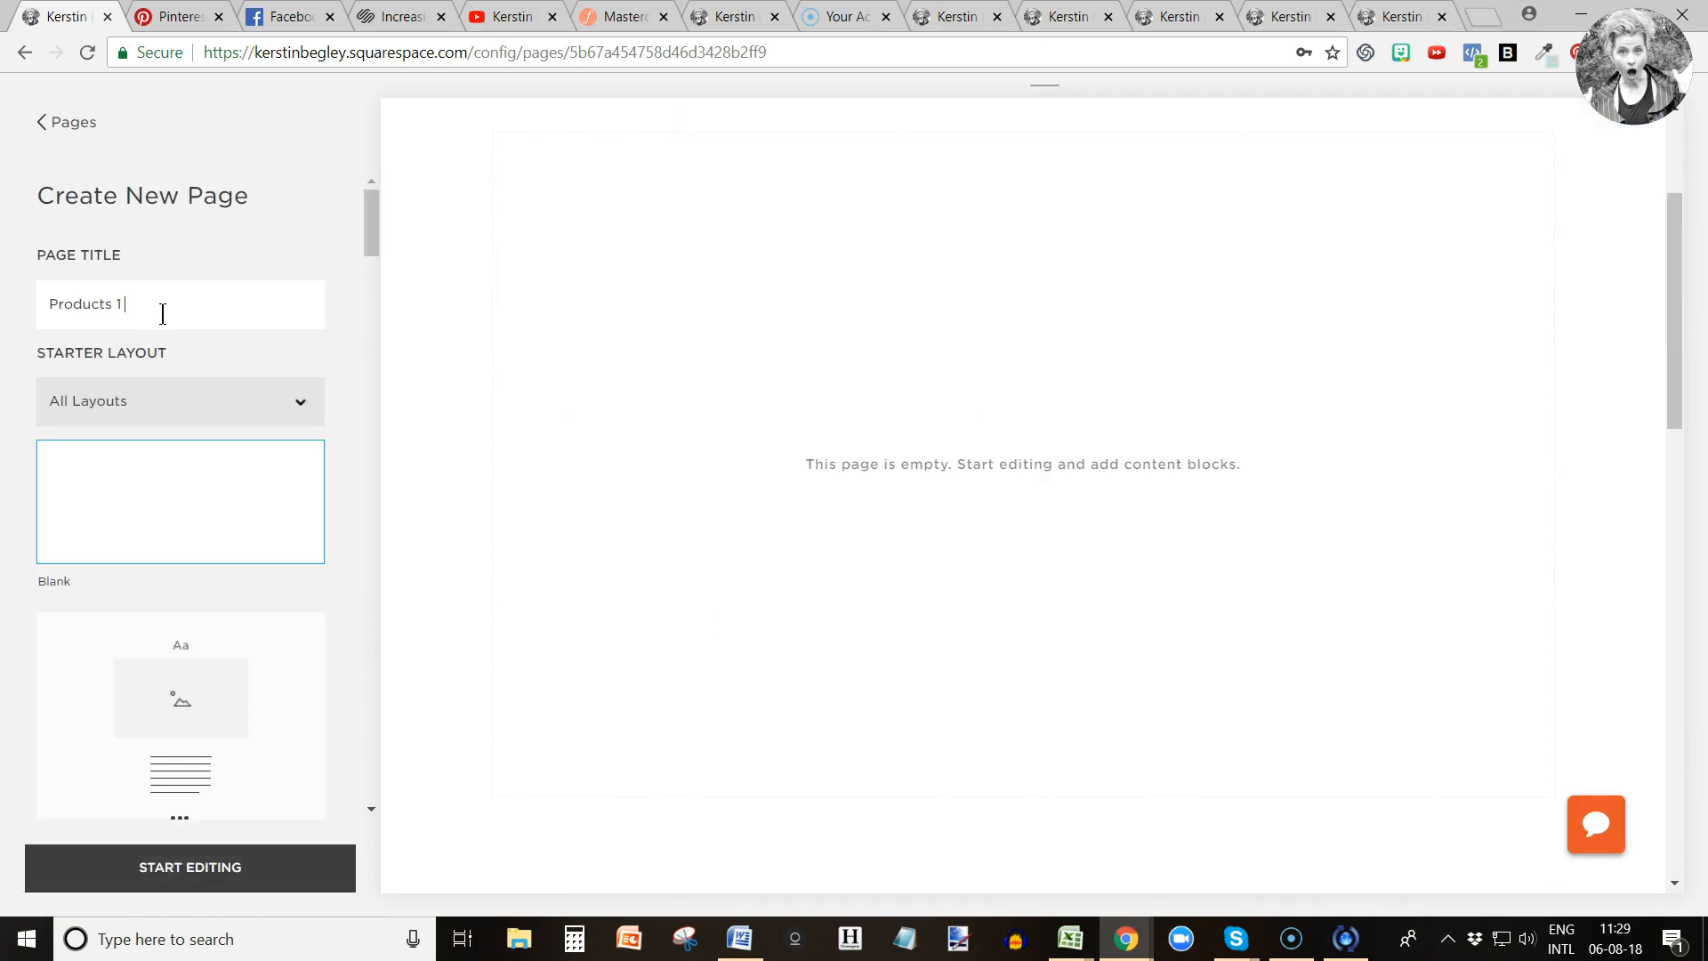
{"action": "left_click", "coordinate": [228, 836]}
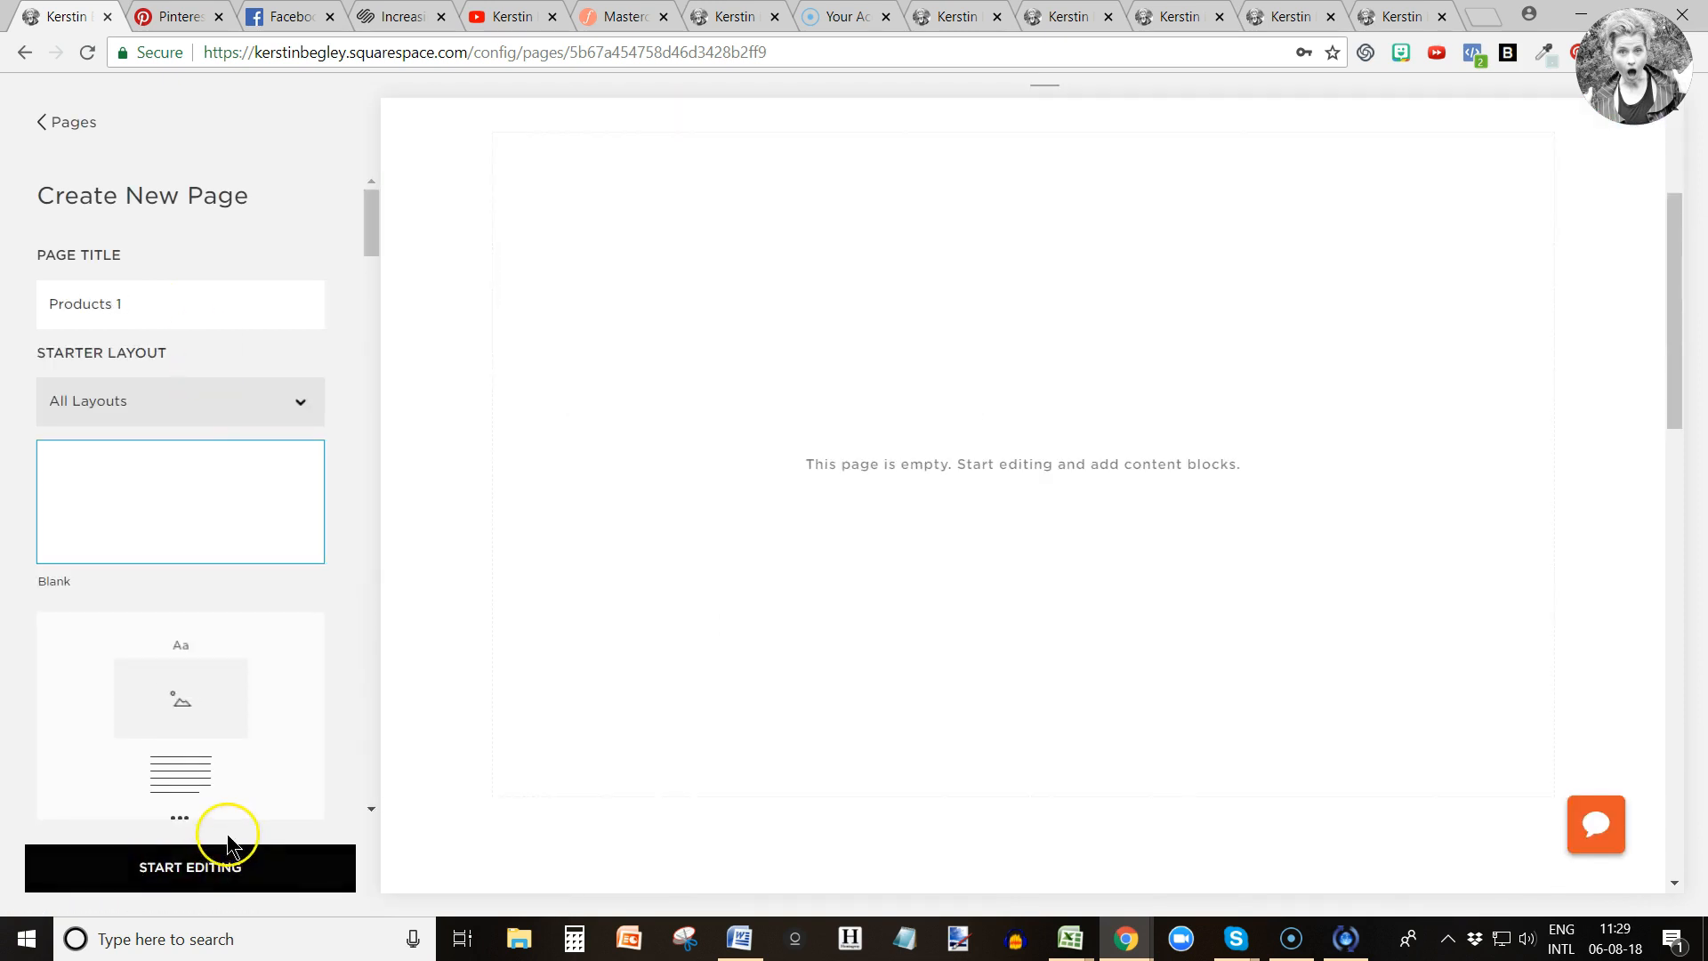
{"action": "left_click", "coordinate": [174, 880]}
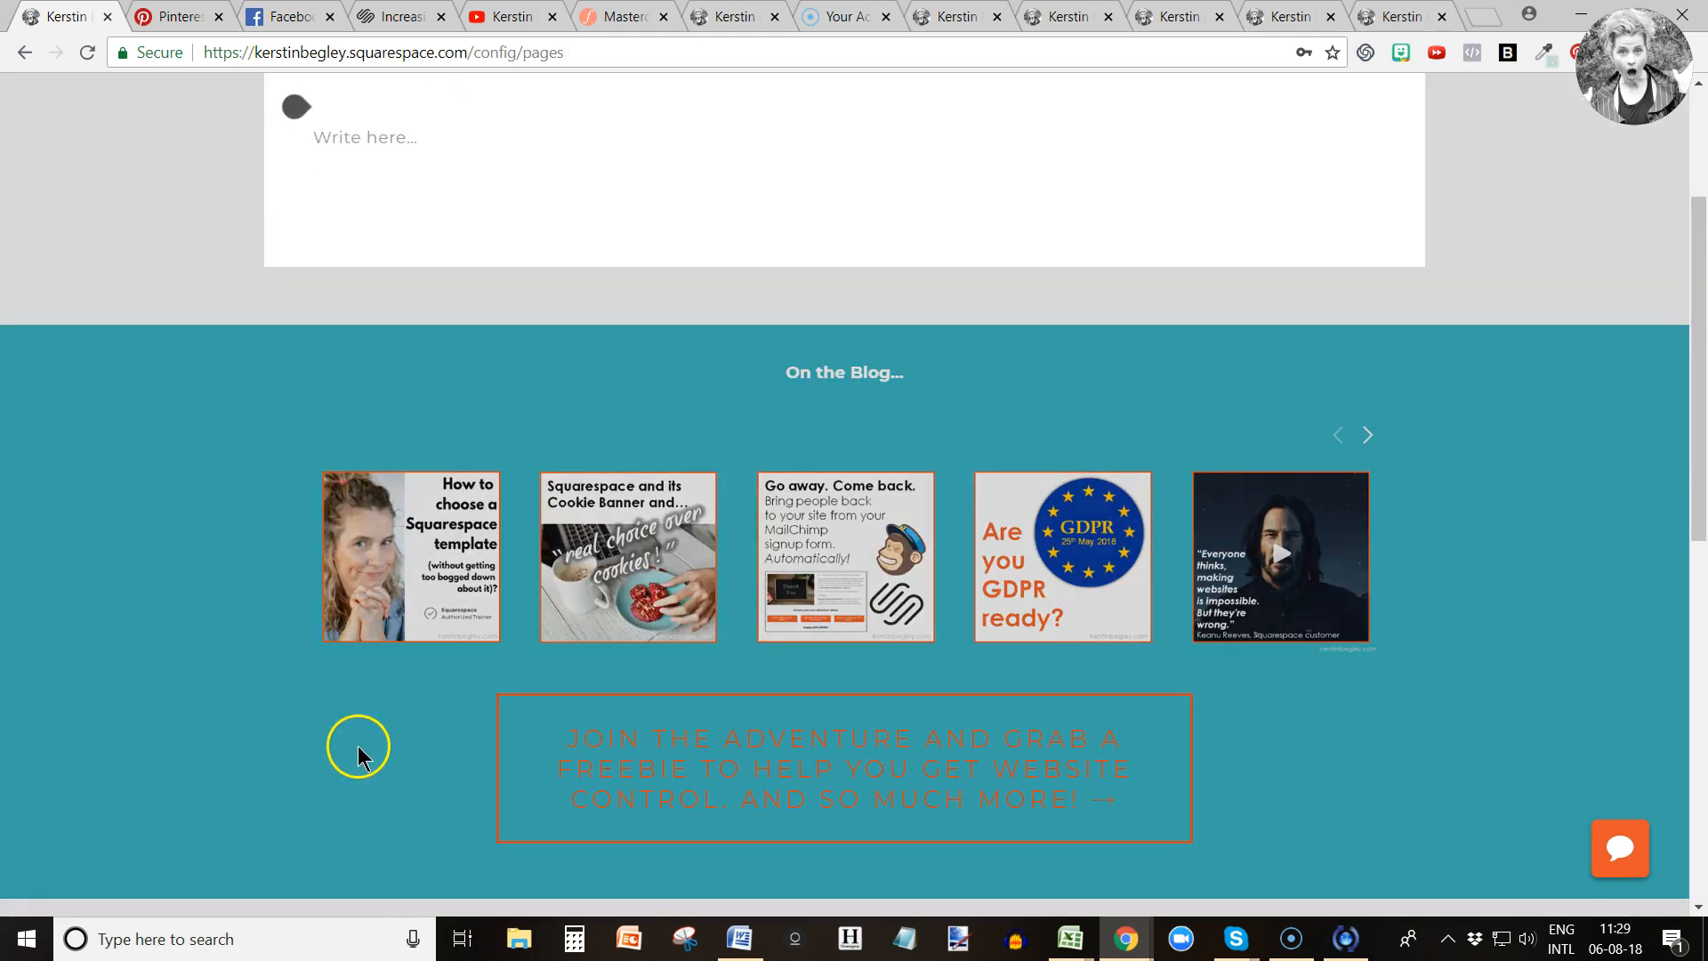
{"action": "left_click", "coordinate": [355, 135]}
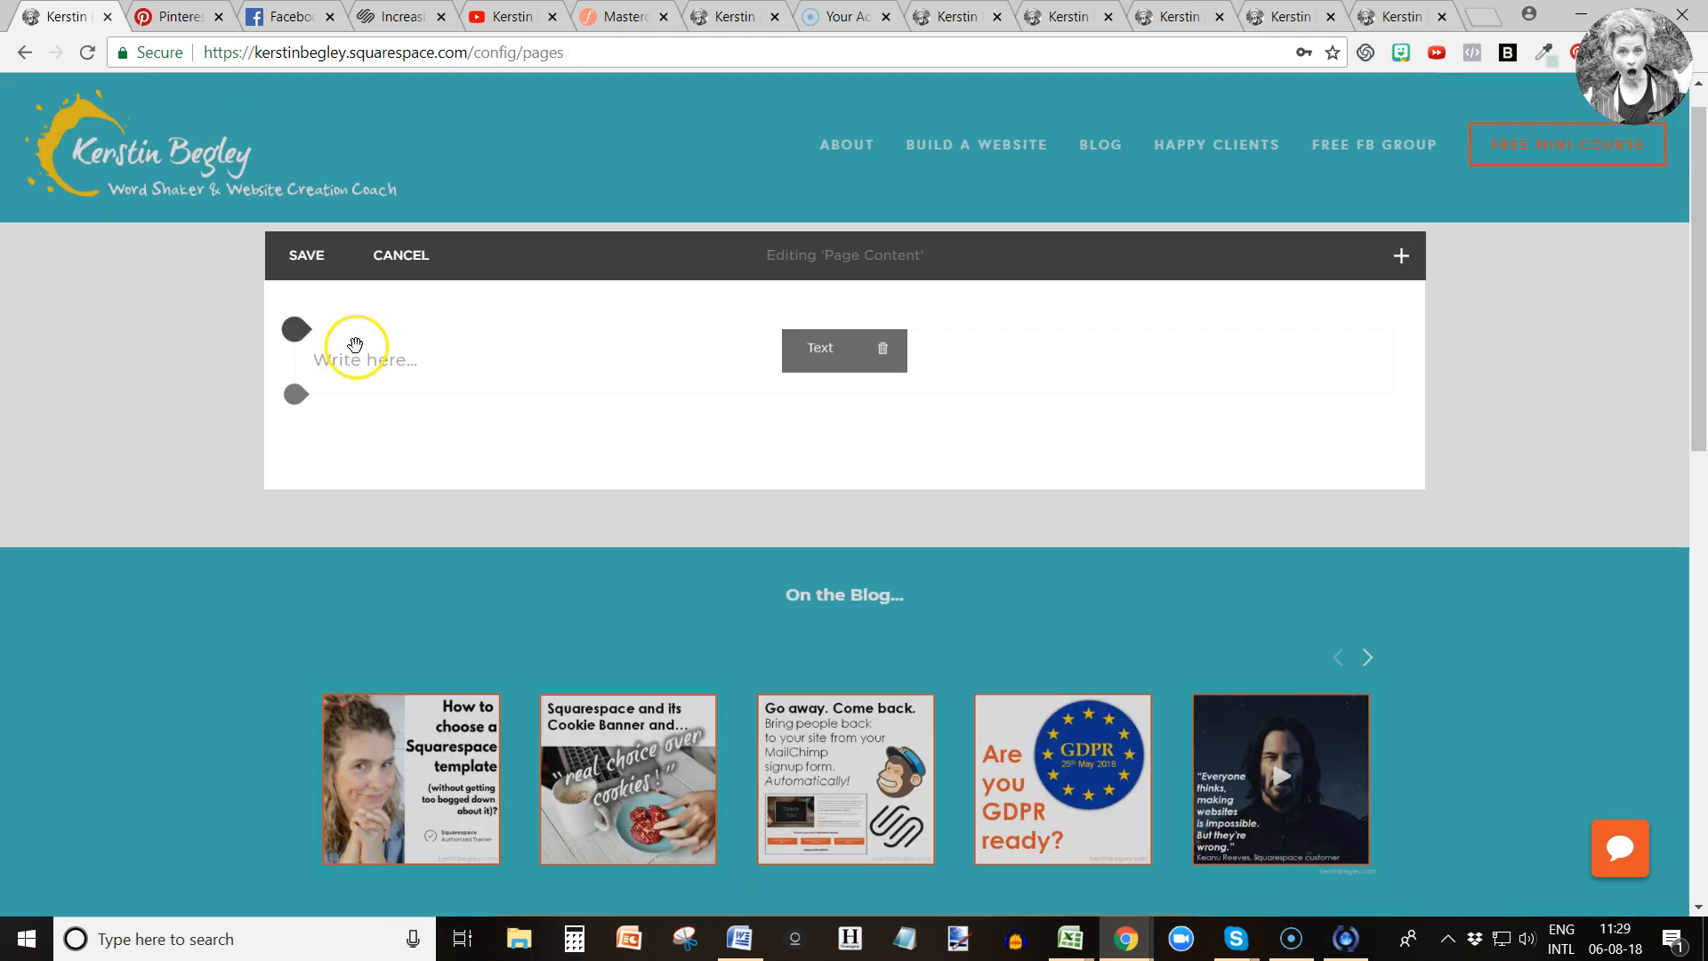
{"action": "left_click", "coordinate": [297, 330]}
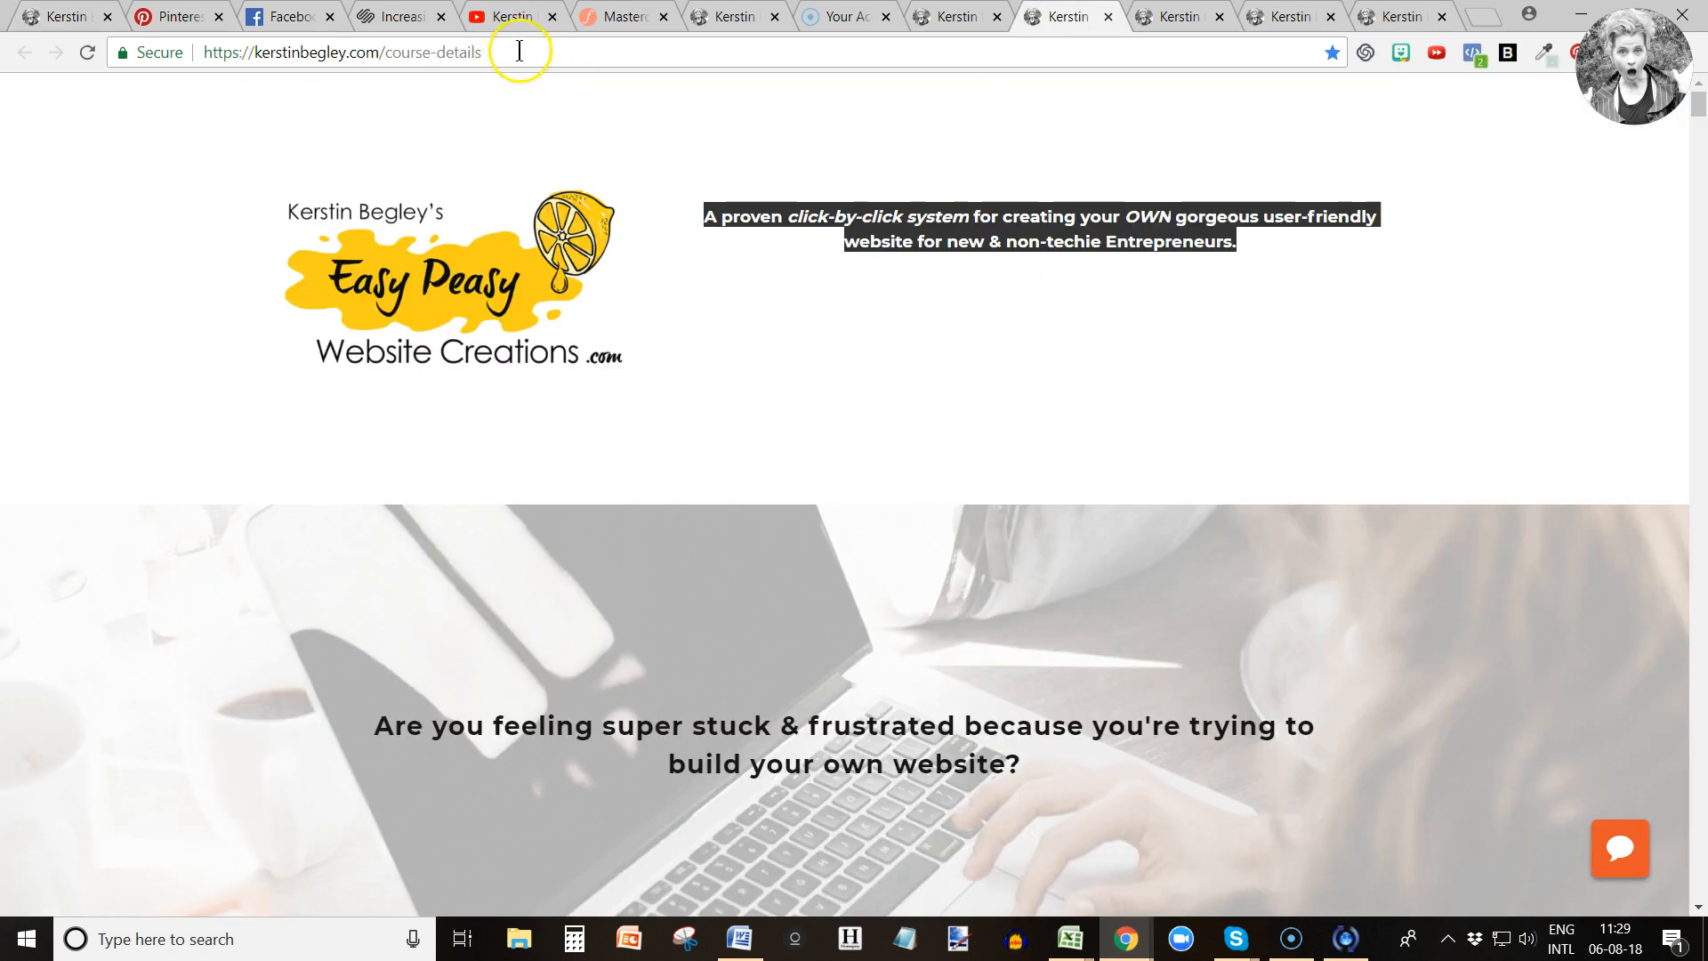
Visit the site's live /shop page in another browser tab to view its product grid, and return to the page editor.
{"action": "left_click", "coordinate": [480, 53]}
{"action": "left_click_drag", "start_coordinate": [385, 52], "coordinate": [882, 55]}
{"action": "type", "text": "shop"}
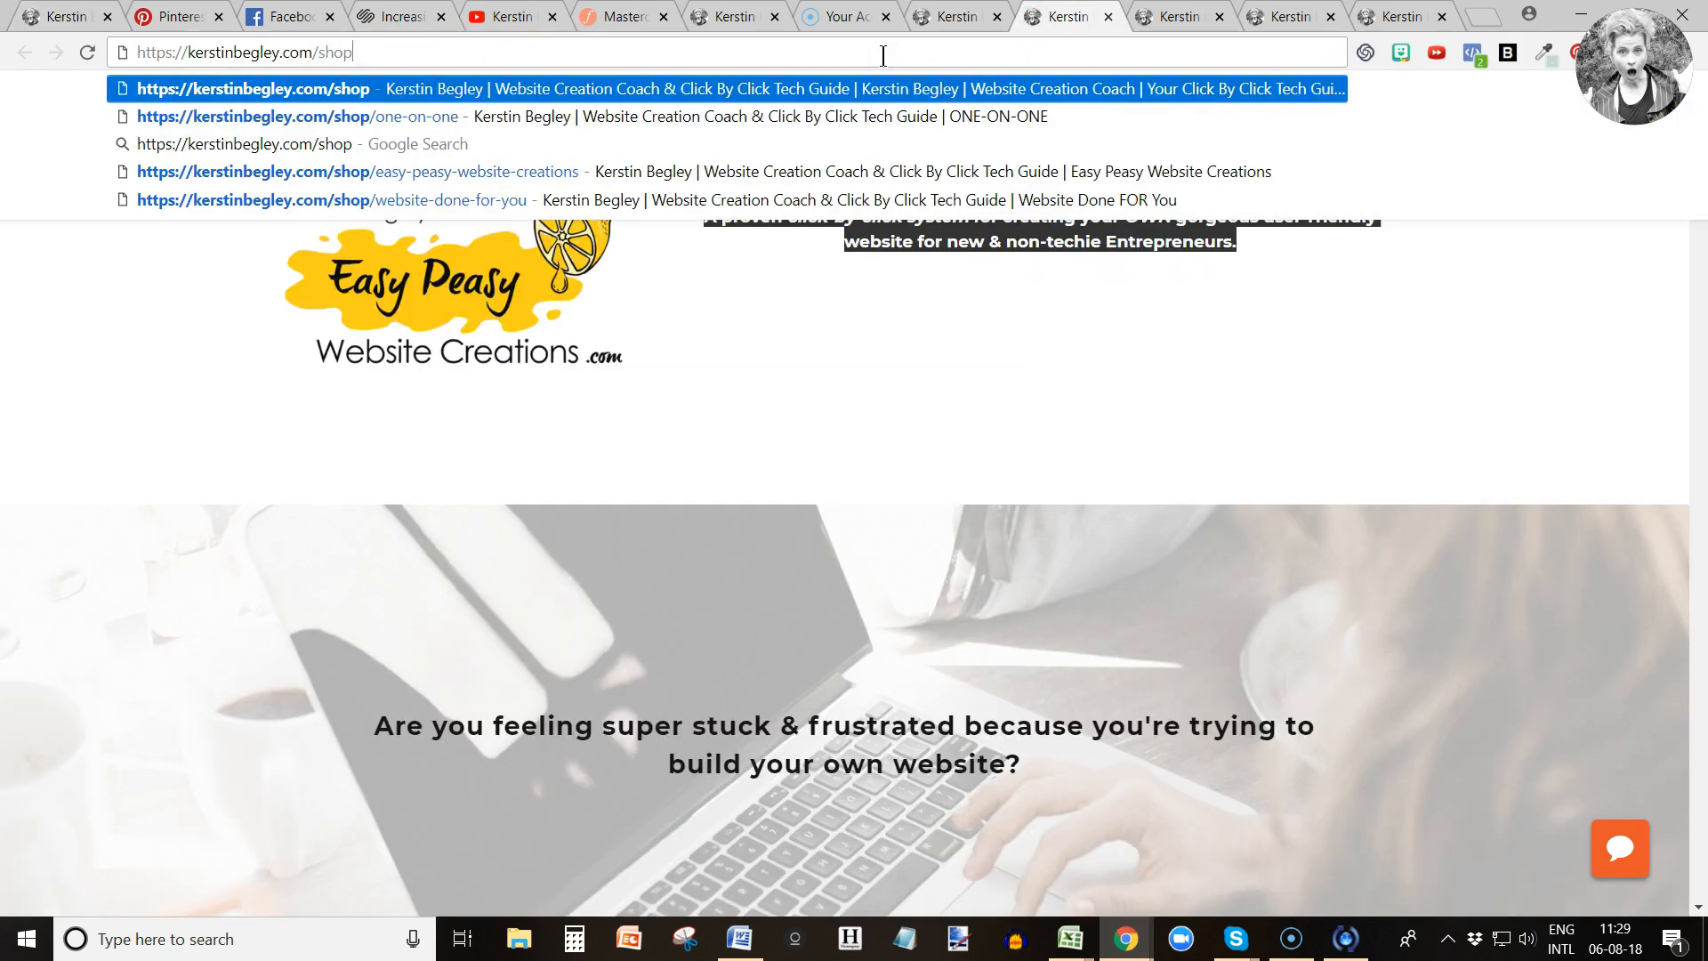
{"action": "key", "text": "Return"}
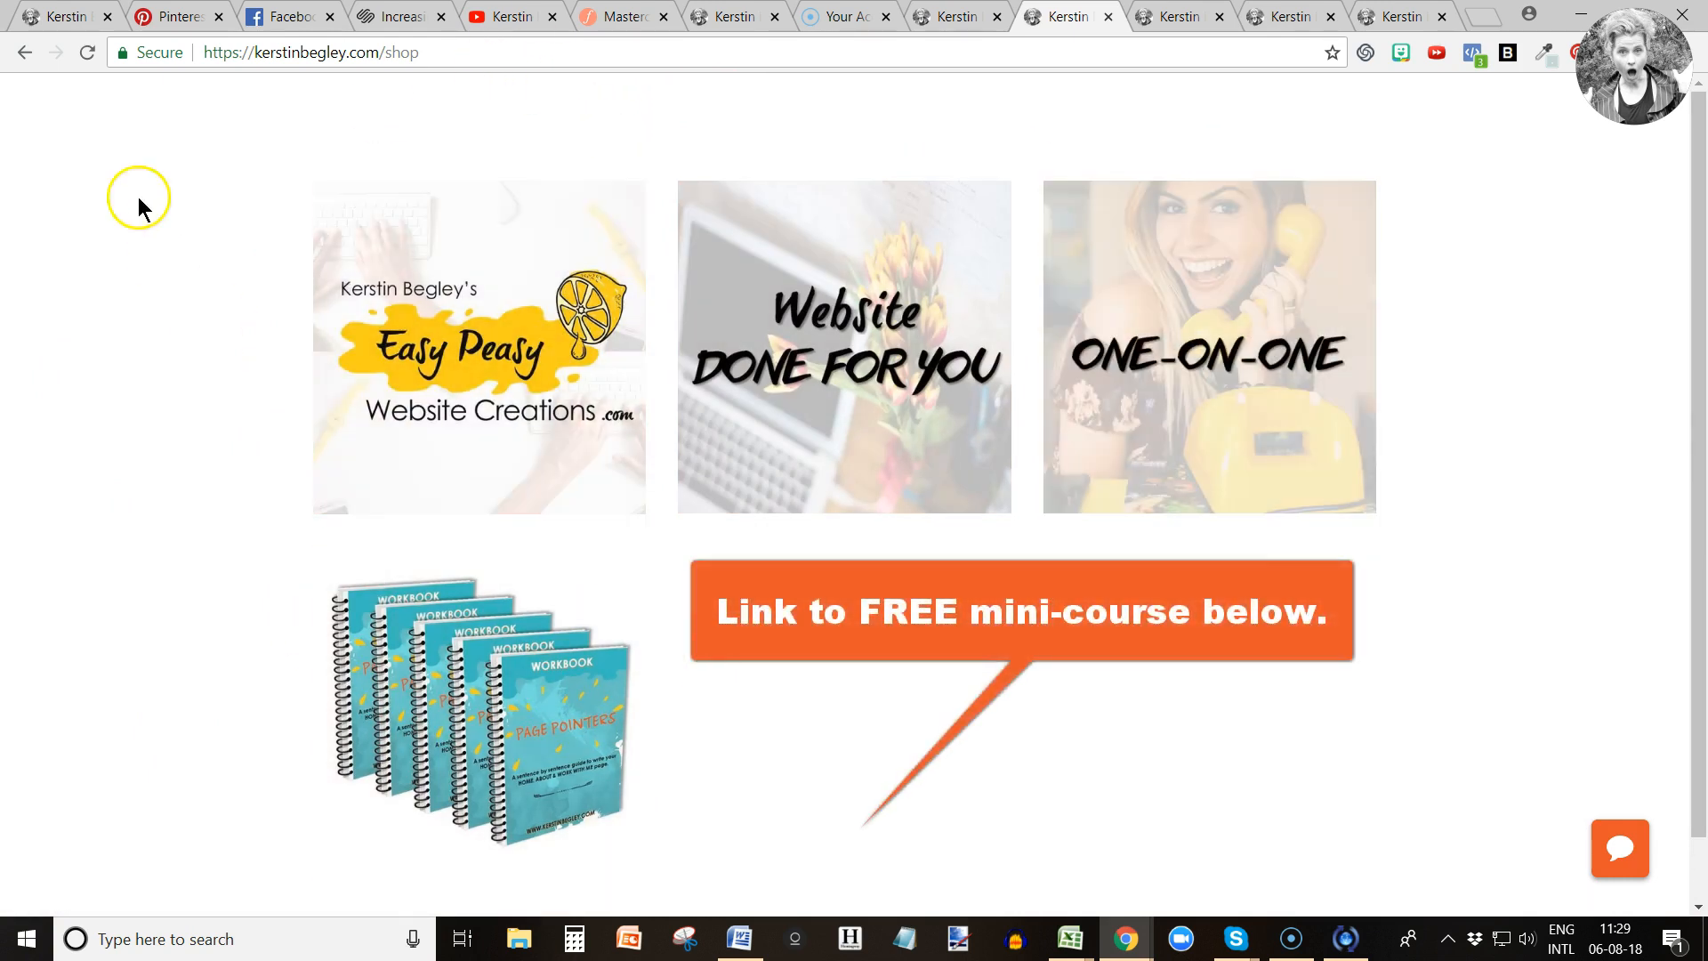
{"action": "left_click", "coordinate": [69, 19]}
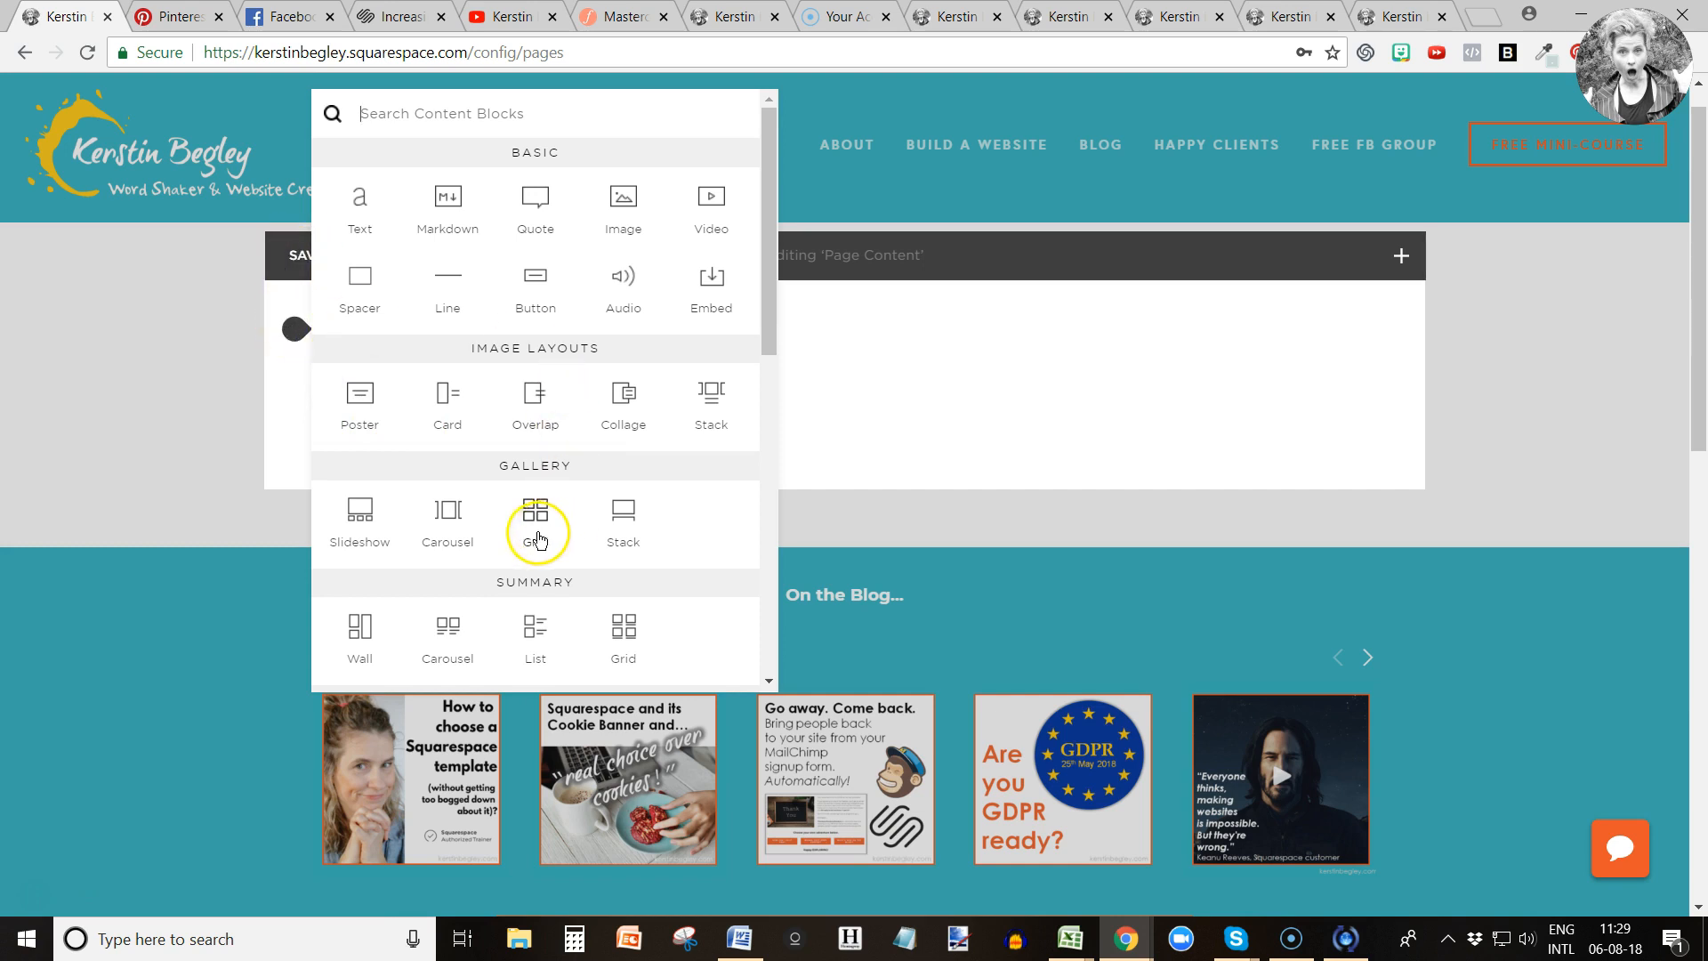
Add a Grid summary block that displays the Shop products, apply it and save the page.
{"action": "scroll", "coordinate": [534, 522], "scroll_direction": "down", "scroll_amount": 2}
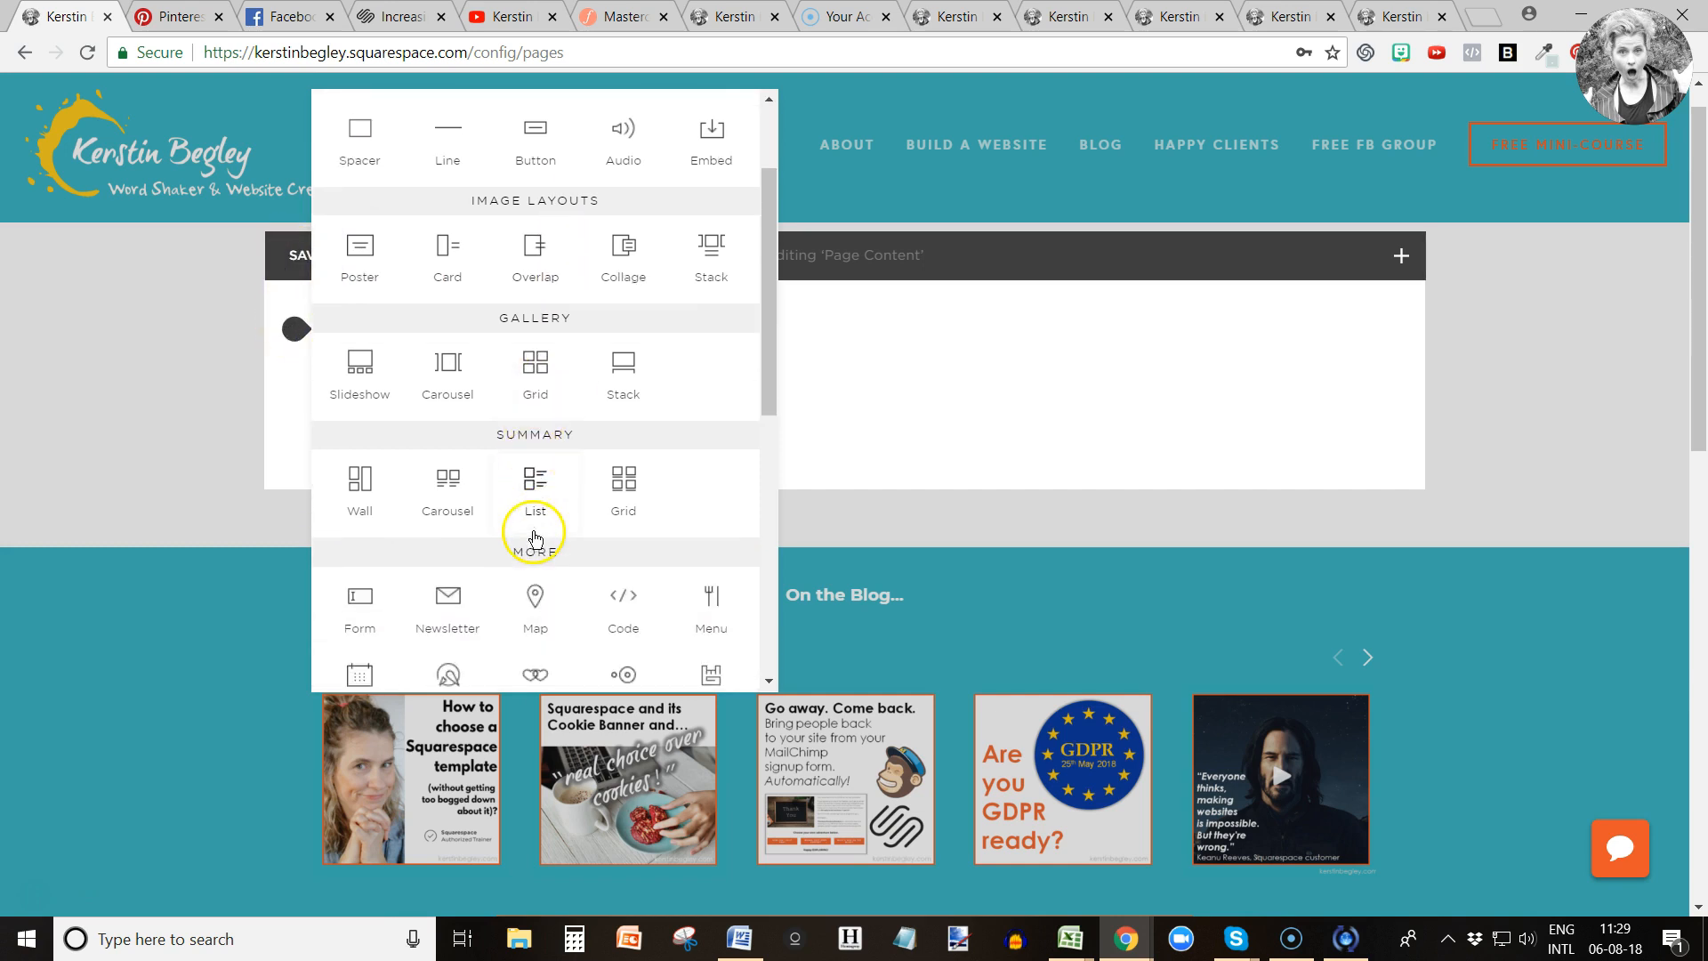
{"action": "left_click", "coordinate": [627, 501]}
{"action": "scroll", "coordinate": [1286, 633], "scroll_direction": "down", "scroll_amount": 1}
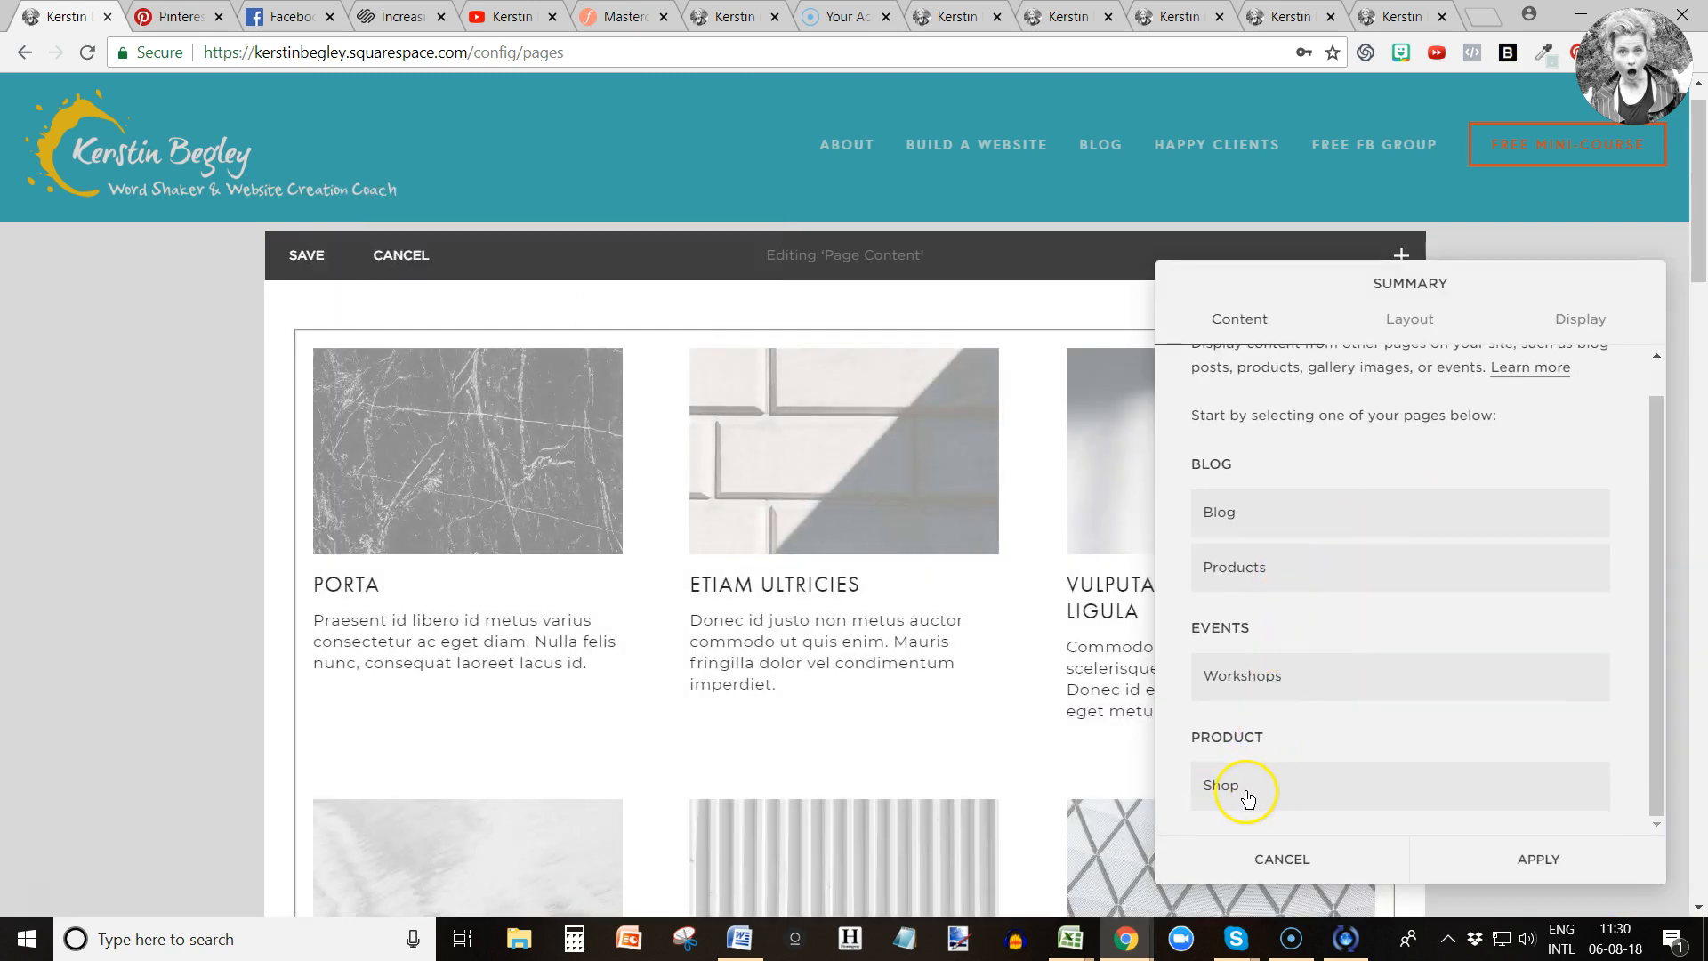
{"action": "left_click", "coordinate": [1248, 796]}
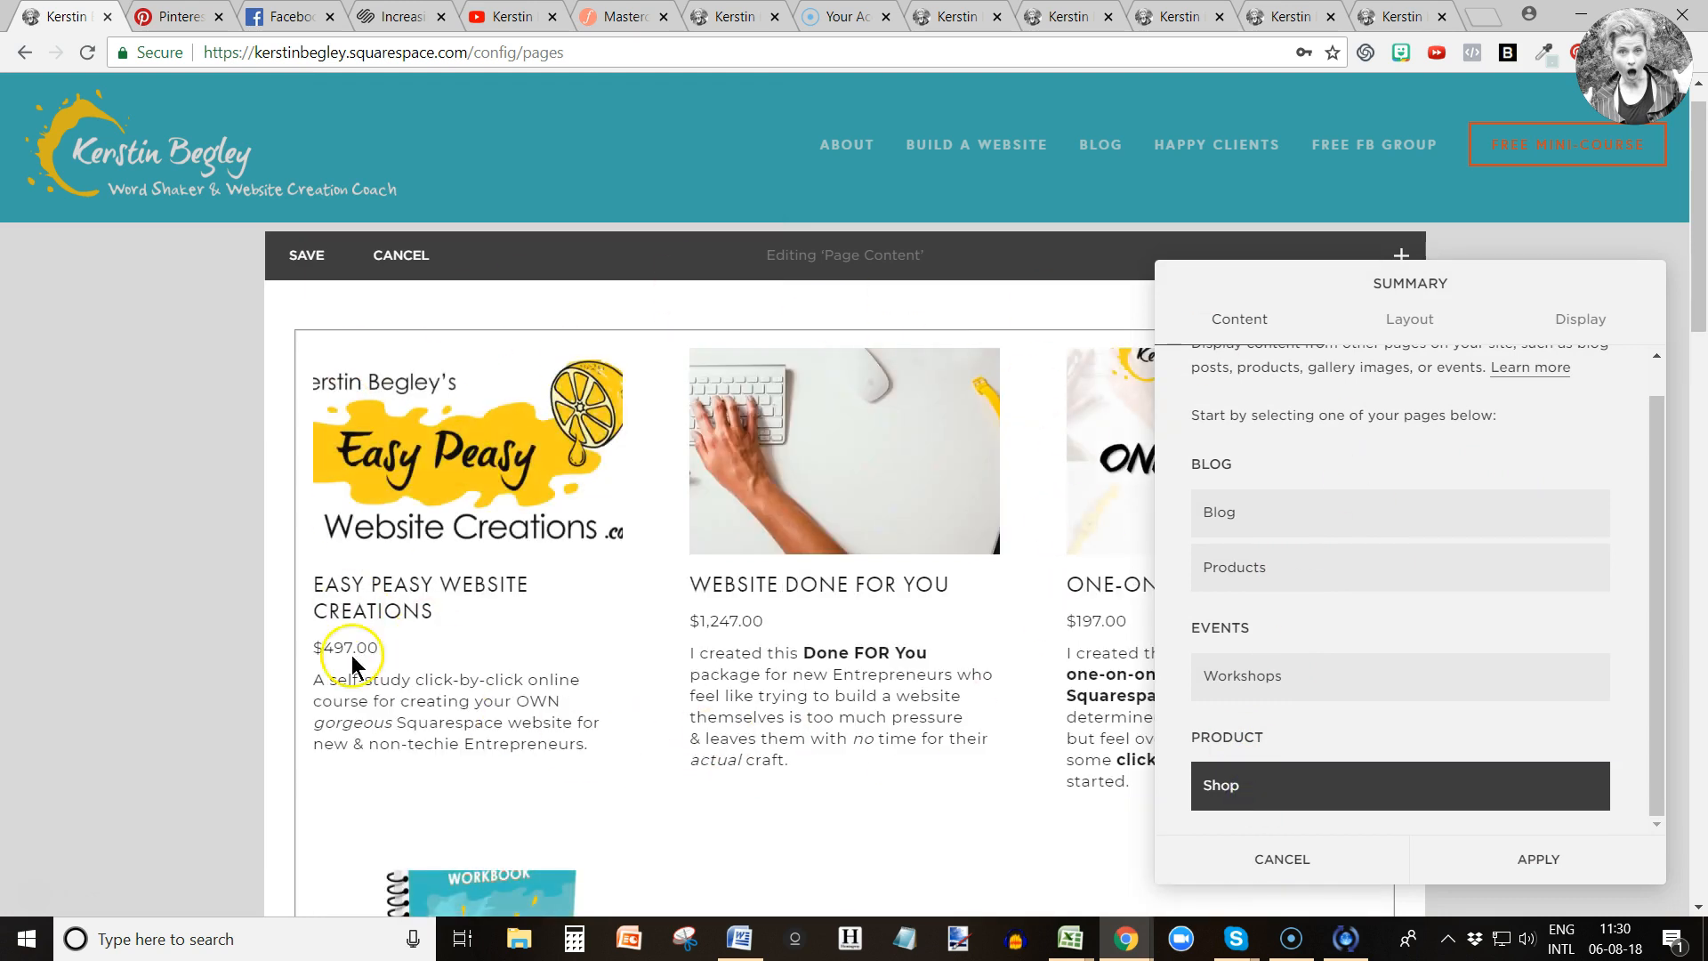
{"action": "left_click", "coordinate": [1504, 857]}
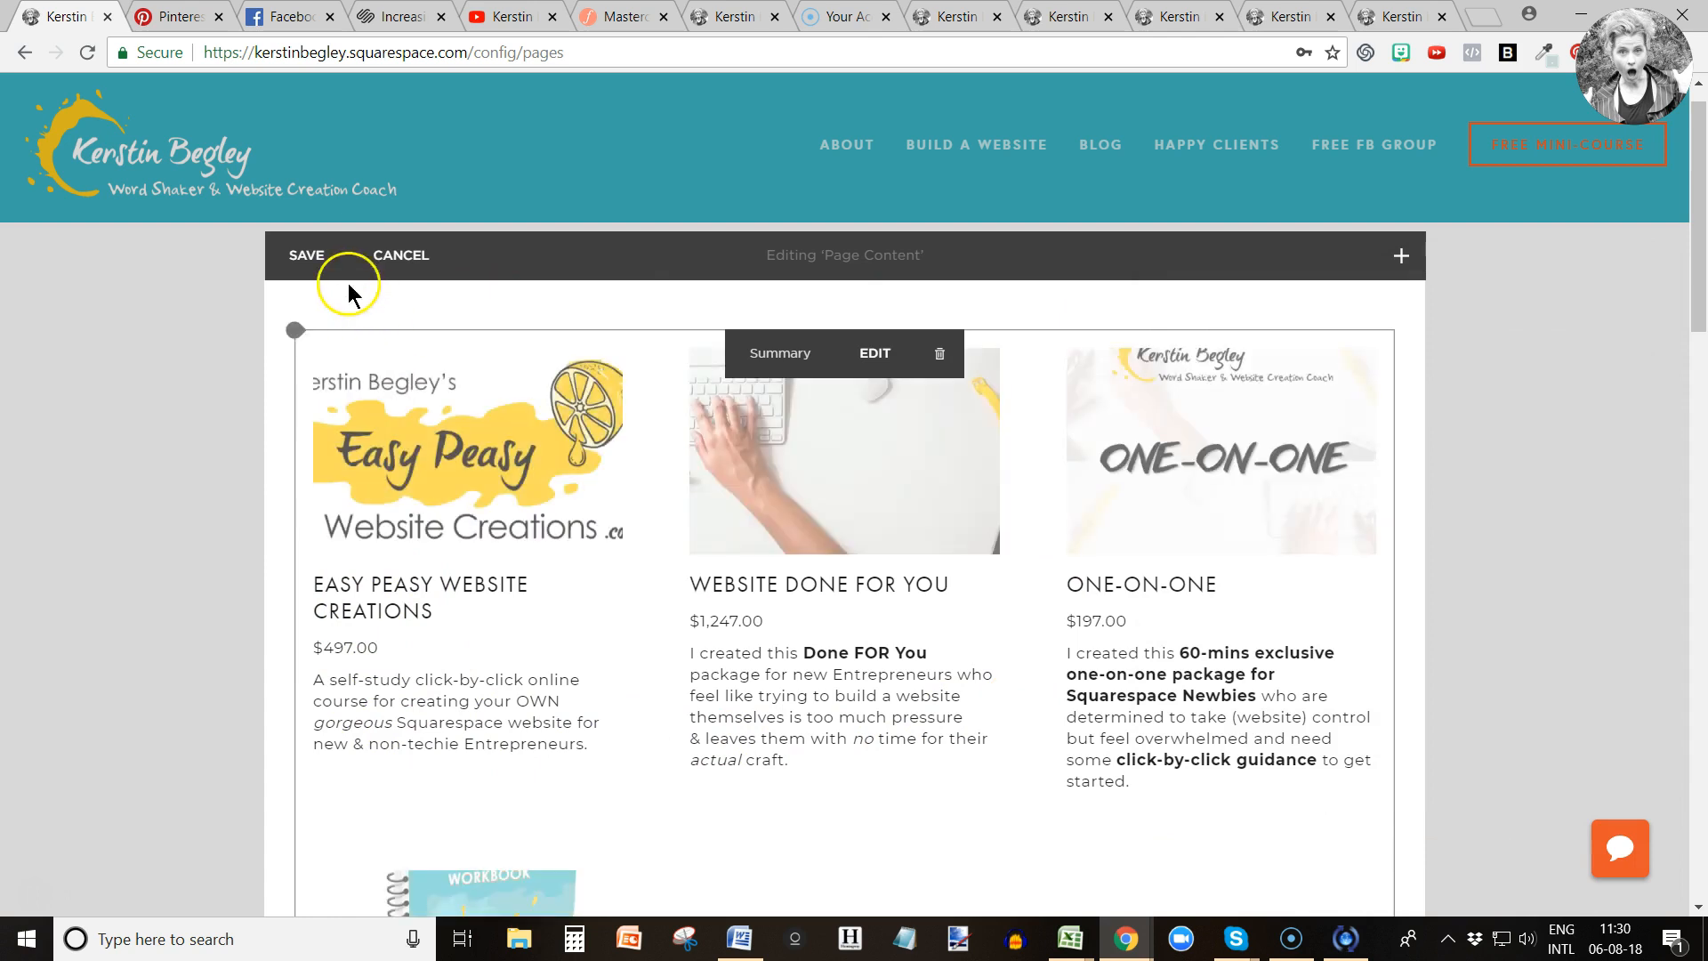
{"action": "left_click", "coordinate": [307, 257]}
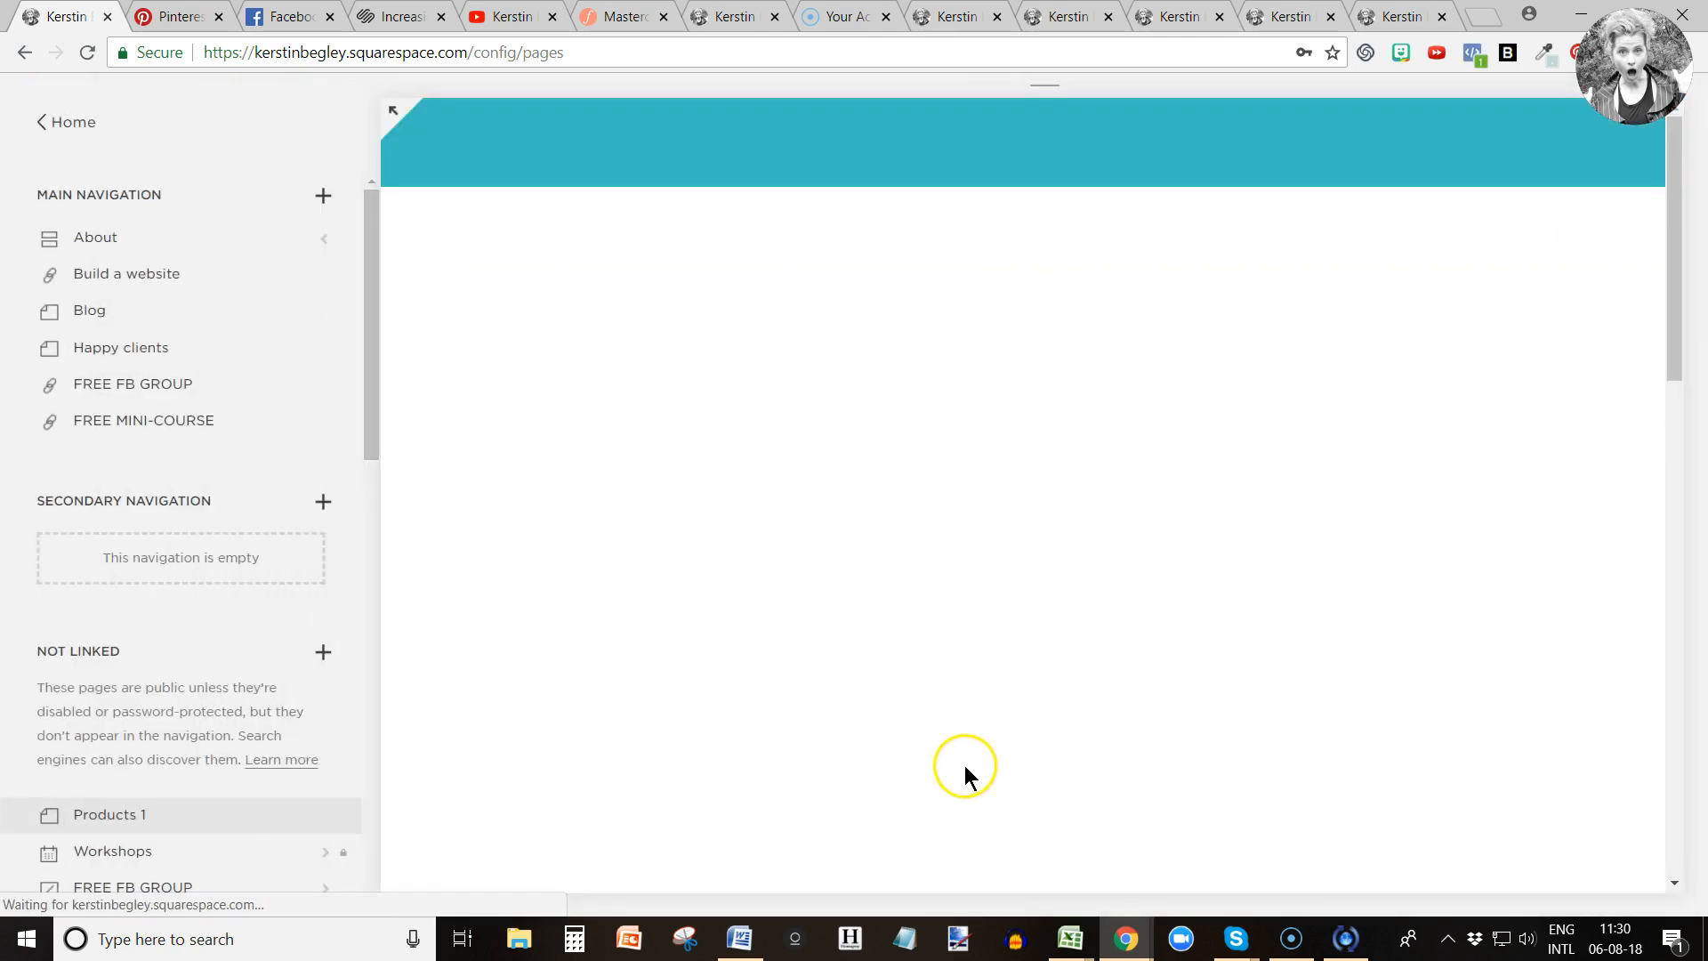
Reopen the summary block's layout settings, try the 1:1 Square aspect ratio and set it to Auto.
{"action": "left_click", "coordinate": [660, 367]}
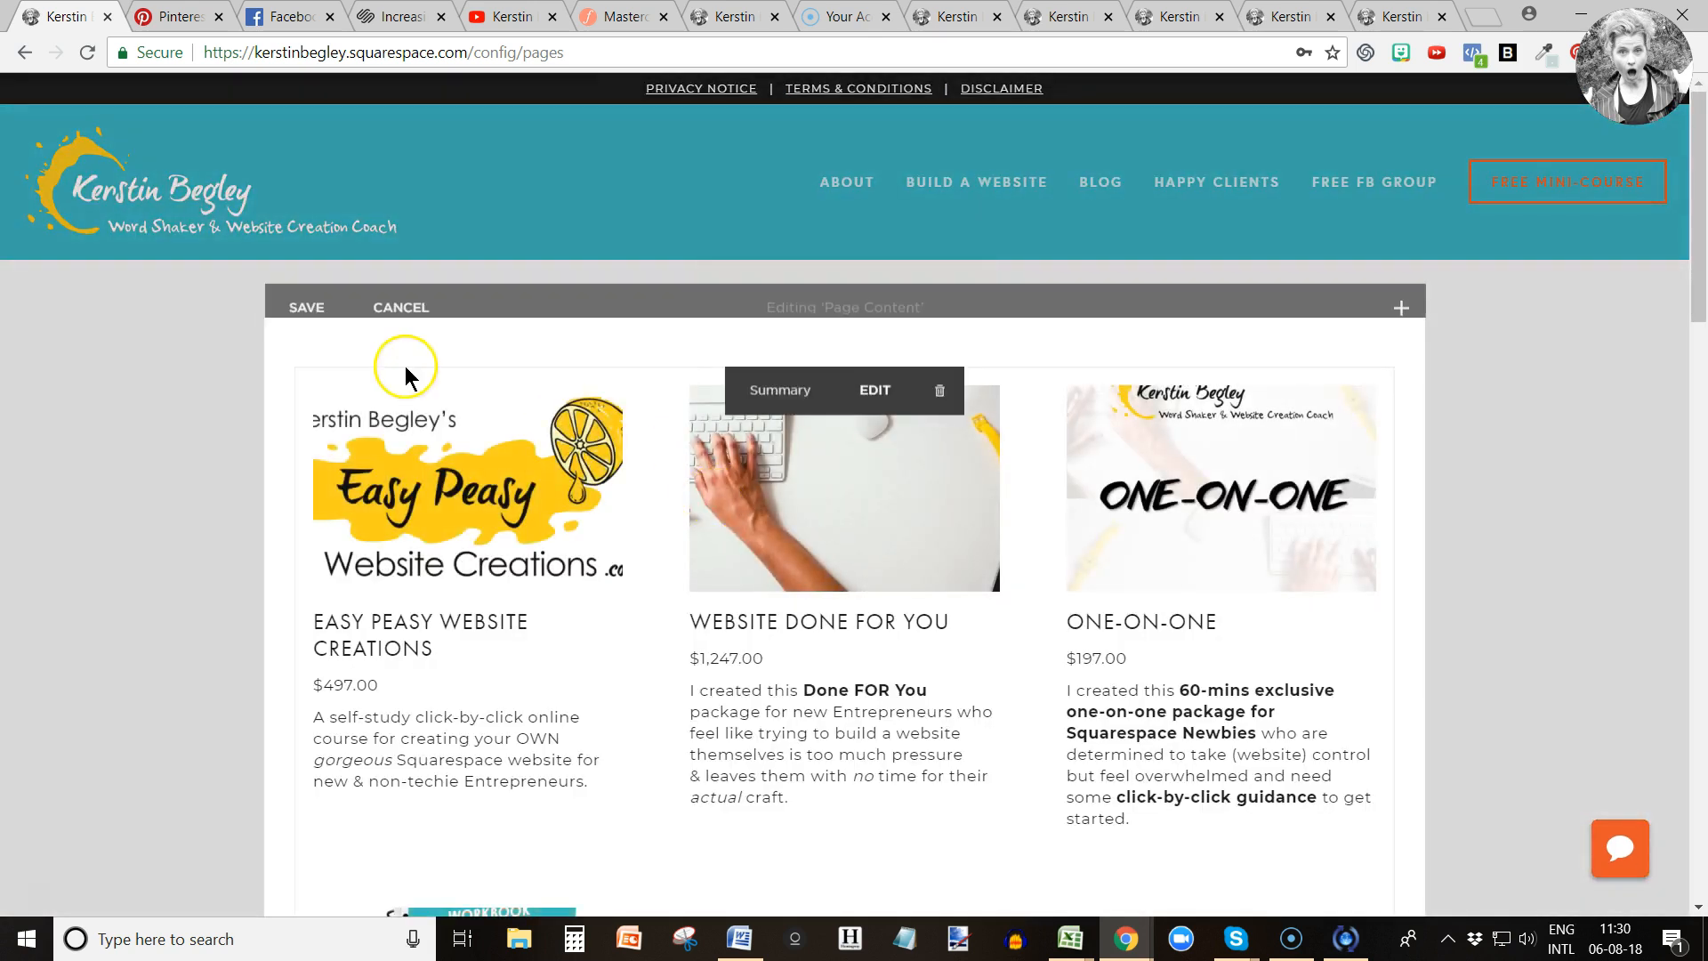
{"action": "left_click", "coordinate": [878, 396]}
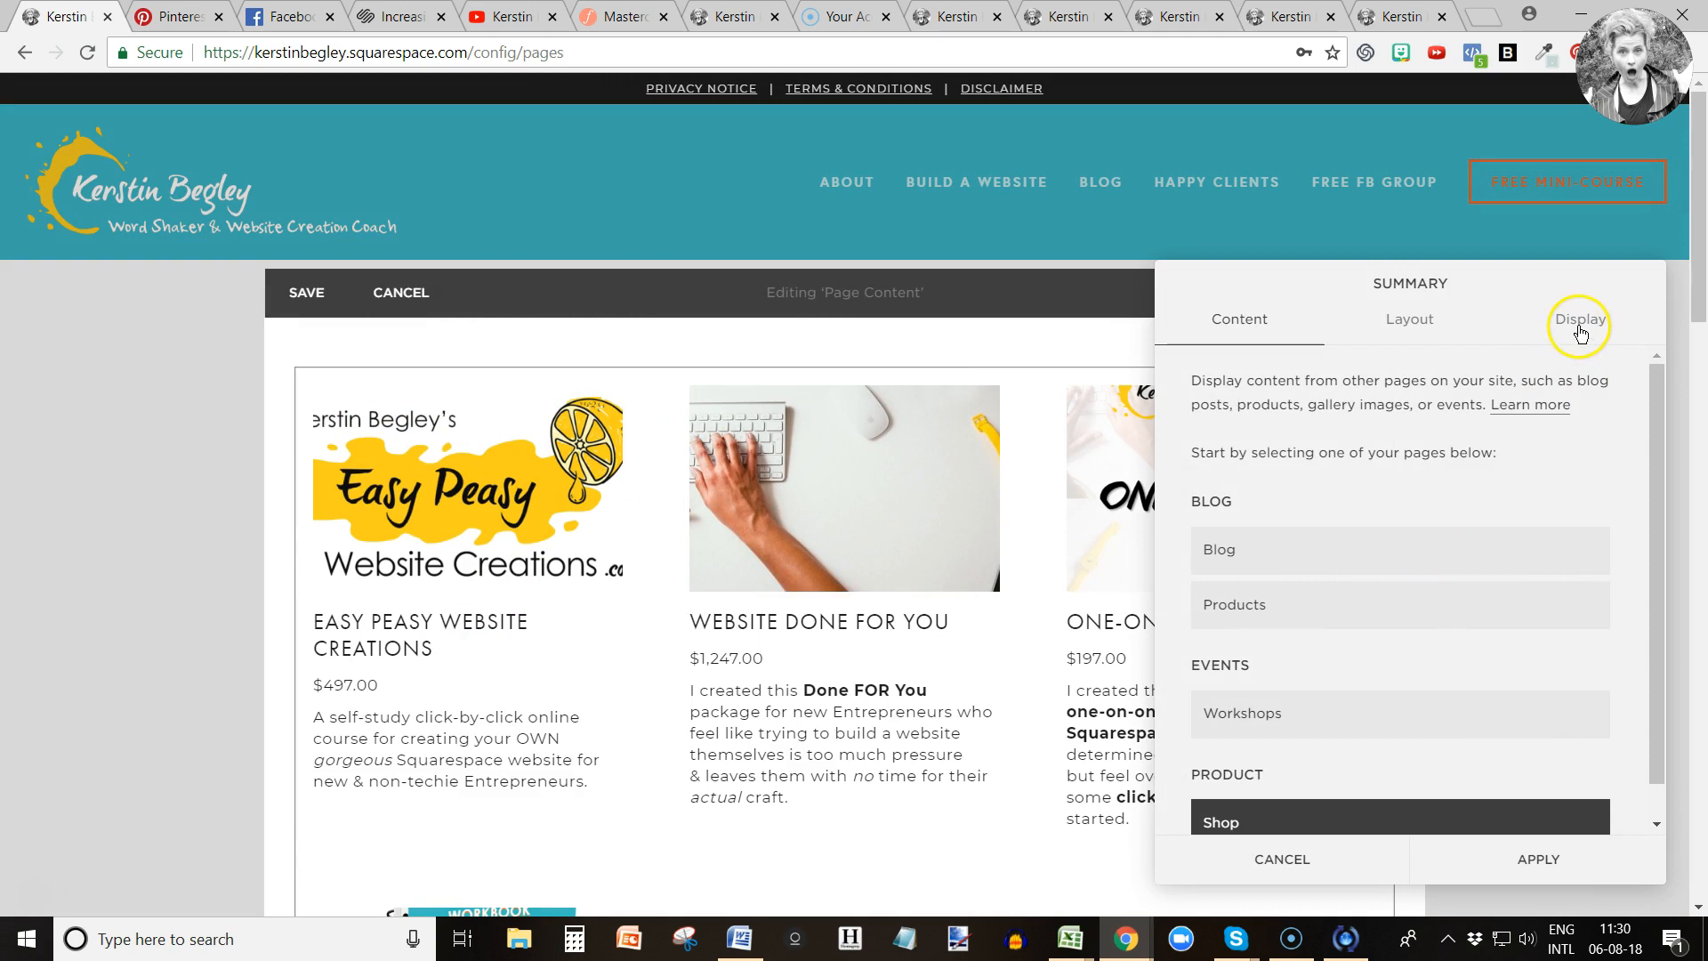
{"action": "left_click", "coordinate": [1398, 326]}
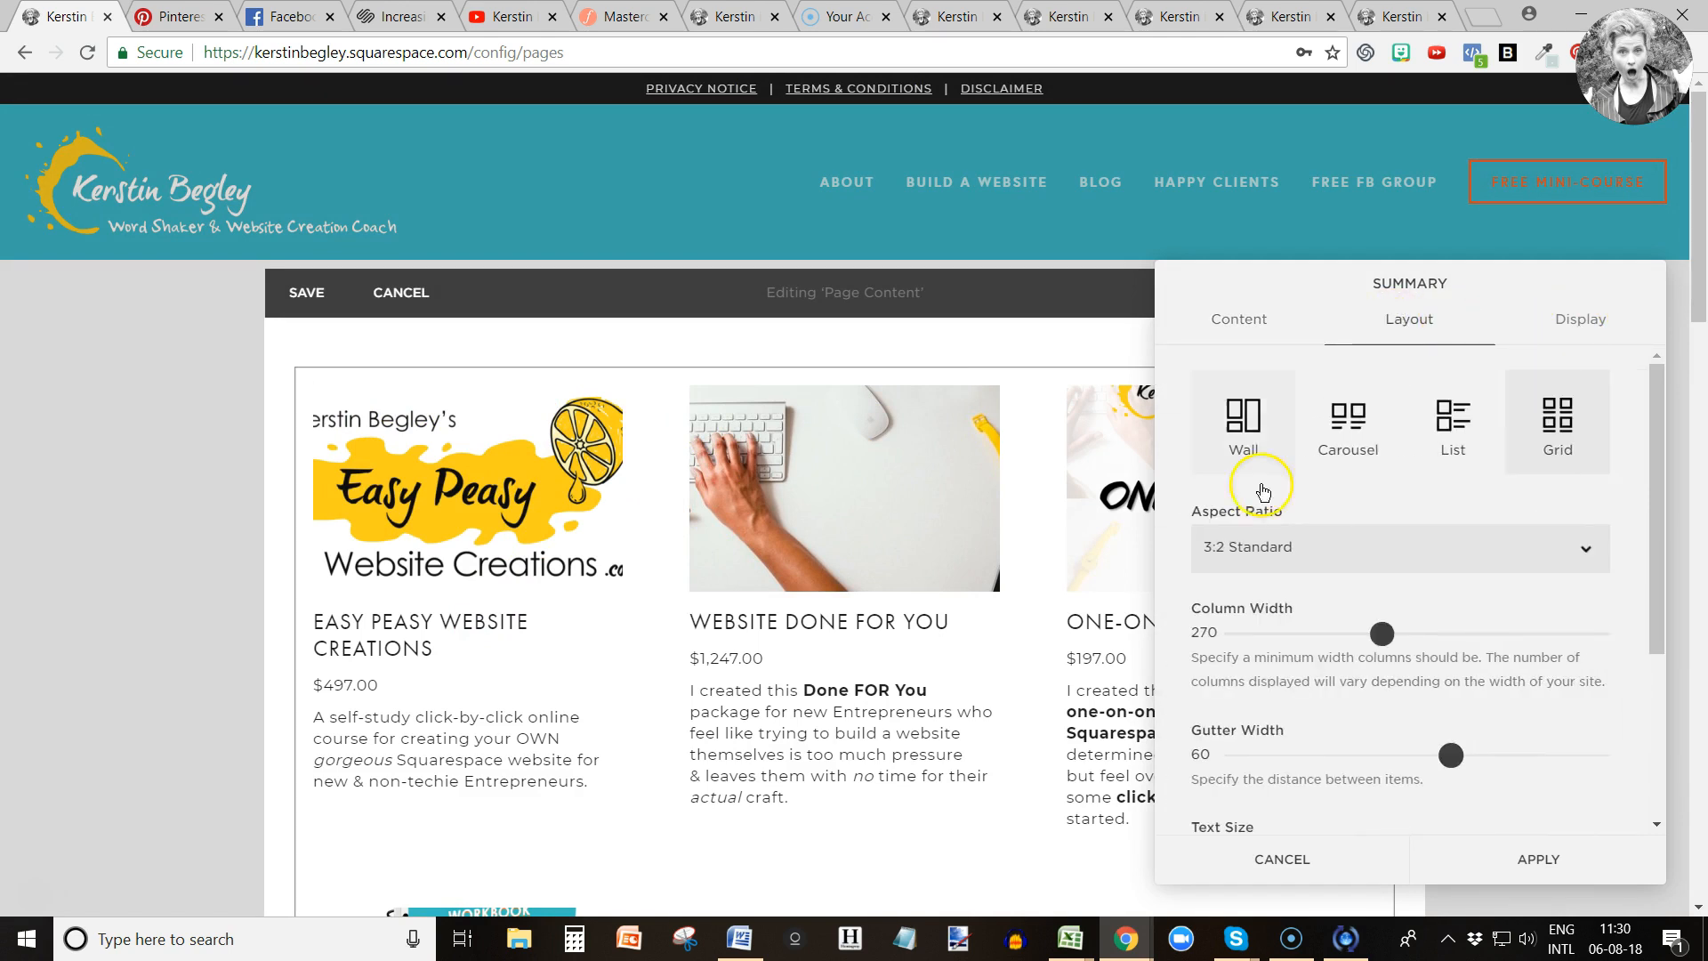
{"action": "left_click", "coordinate": [1236, 547]}
{"action": "left_click", "coordinate": [1232, 585]}
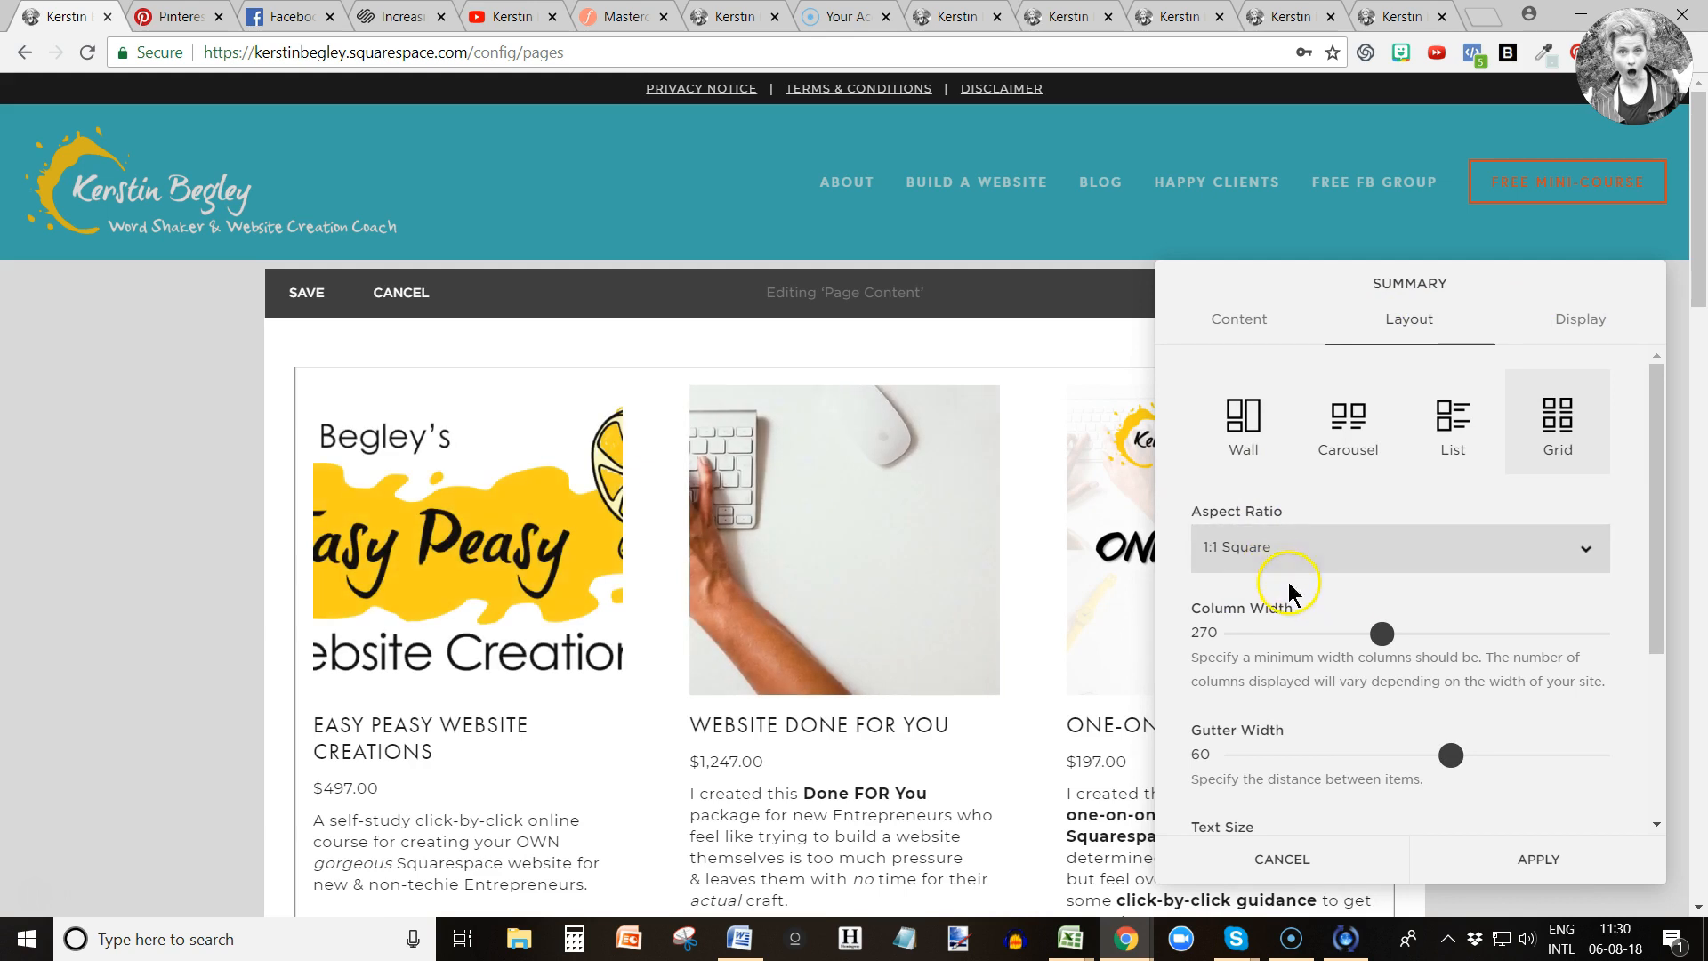
{"action": "left_click", "coordinate": [1206, 546]}
{"action": "left_click", "coordinate": [1223, 581]}
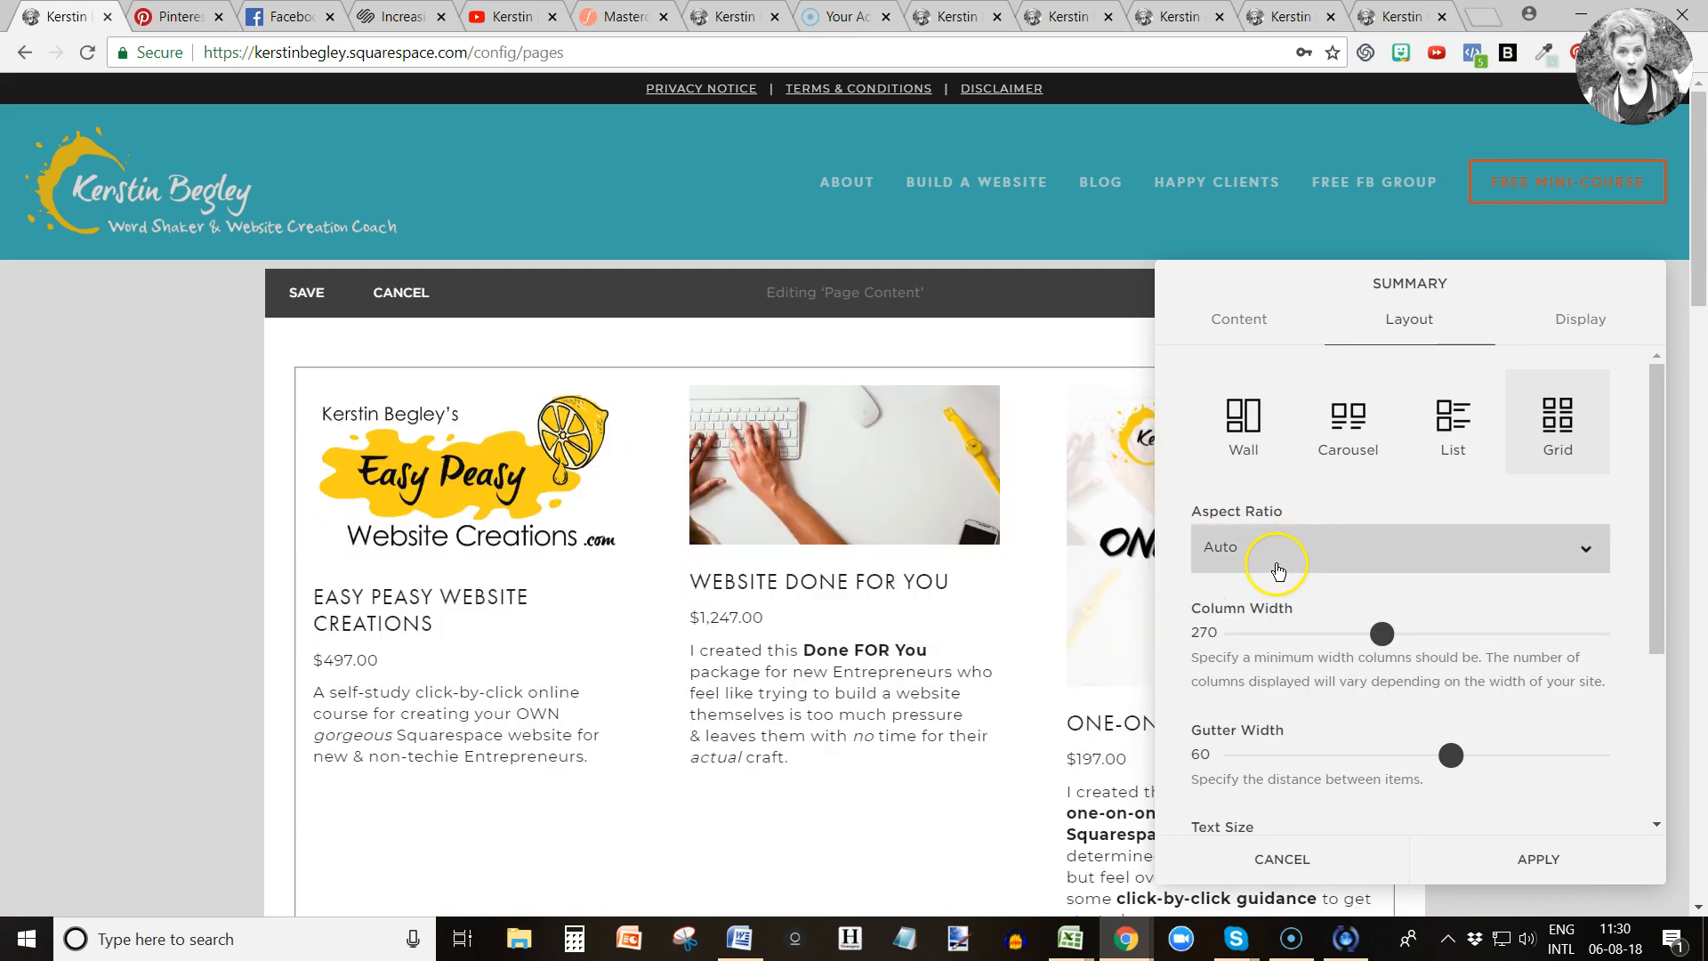
Reduce the gutter width between the summary grid's items to 36.
{"action": "scroll", "coordinate": [1331, 595], "scroll_direction": "down", "scroll_amount": 1}
{"action": "left_click_drag", "start_coordinate": [1311, 597], "coordinate": [1392, 594]}
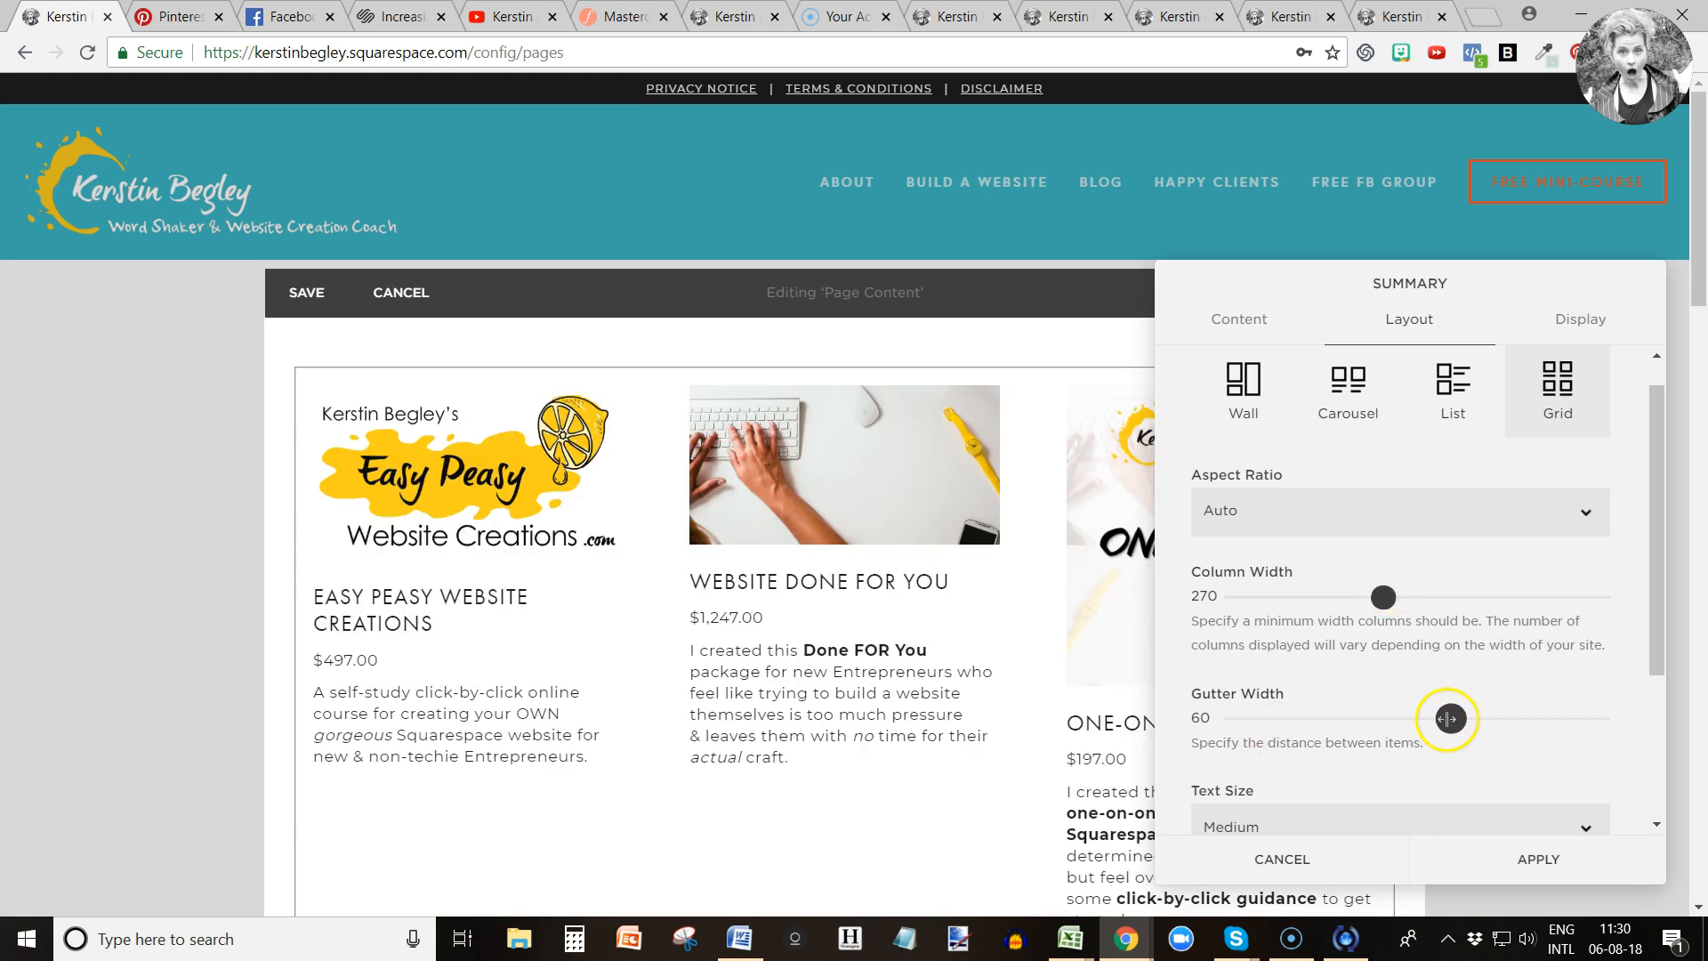
{"action": "left_click_drag", "start_coordinate": [1450, 718], "coordinate": [1348, 718]}
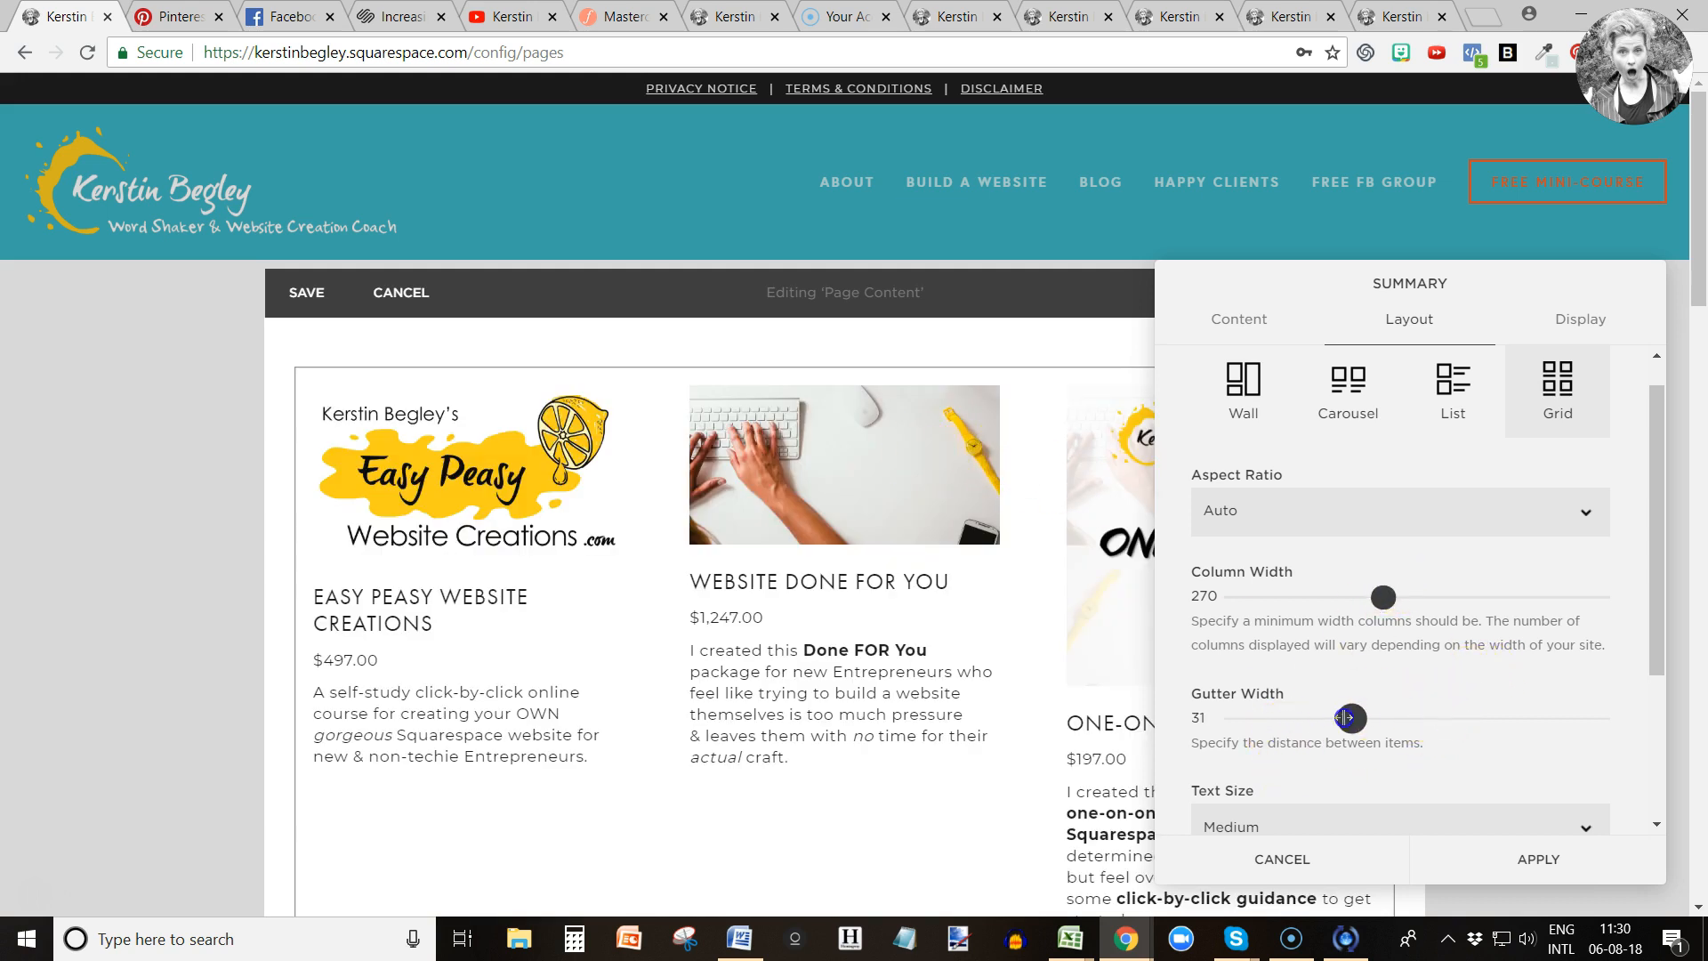
Try the 3:2 Standard aspect ratio, move the settings window clear of the One-on-One product, and return the ratio to Auto.
{"action": "scroll", "coordinate": [1361, 594], "scroll_direction": "up", "scroll_amount": 1}
{"action": "left_click", "coordinate": [1258, 547]}
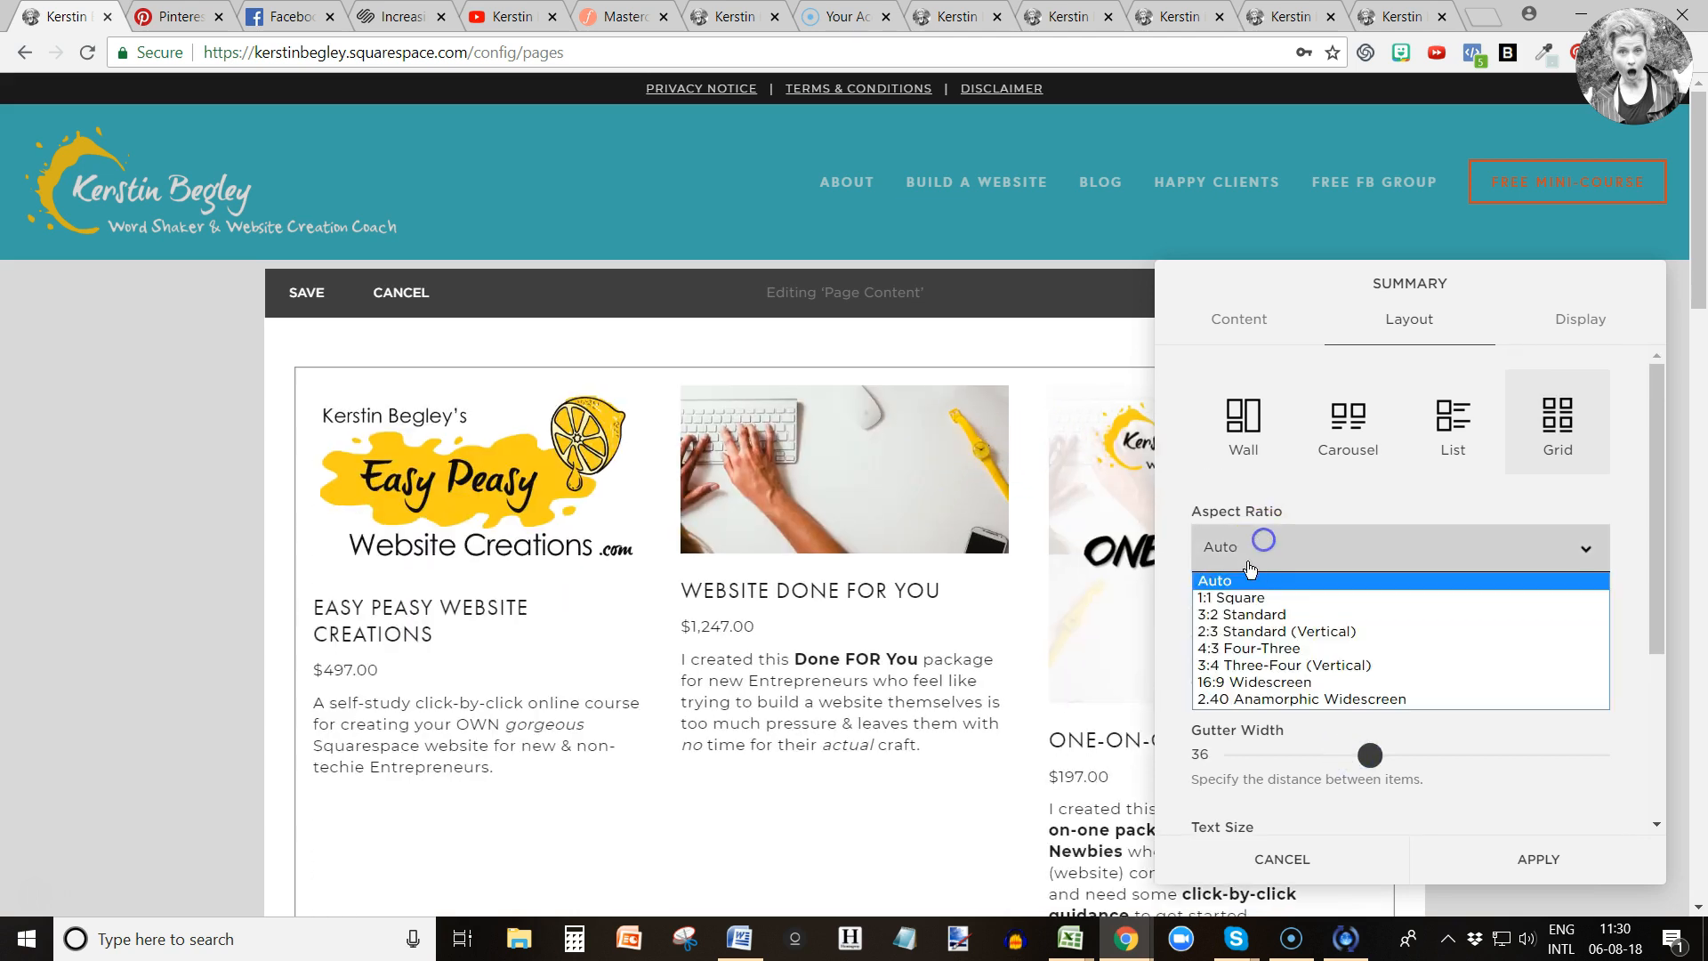
{"action": "left_click", "coordinate": [1237, 614]}
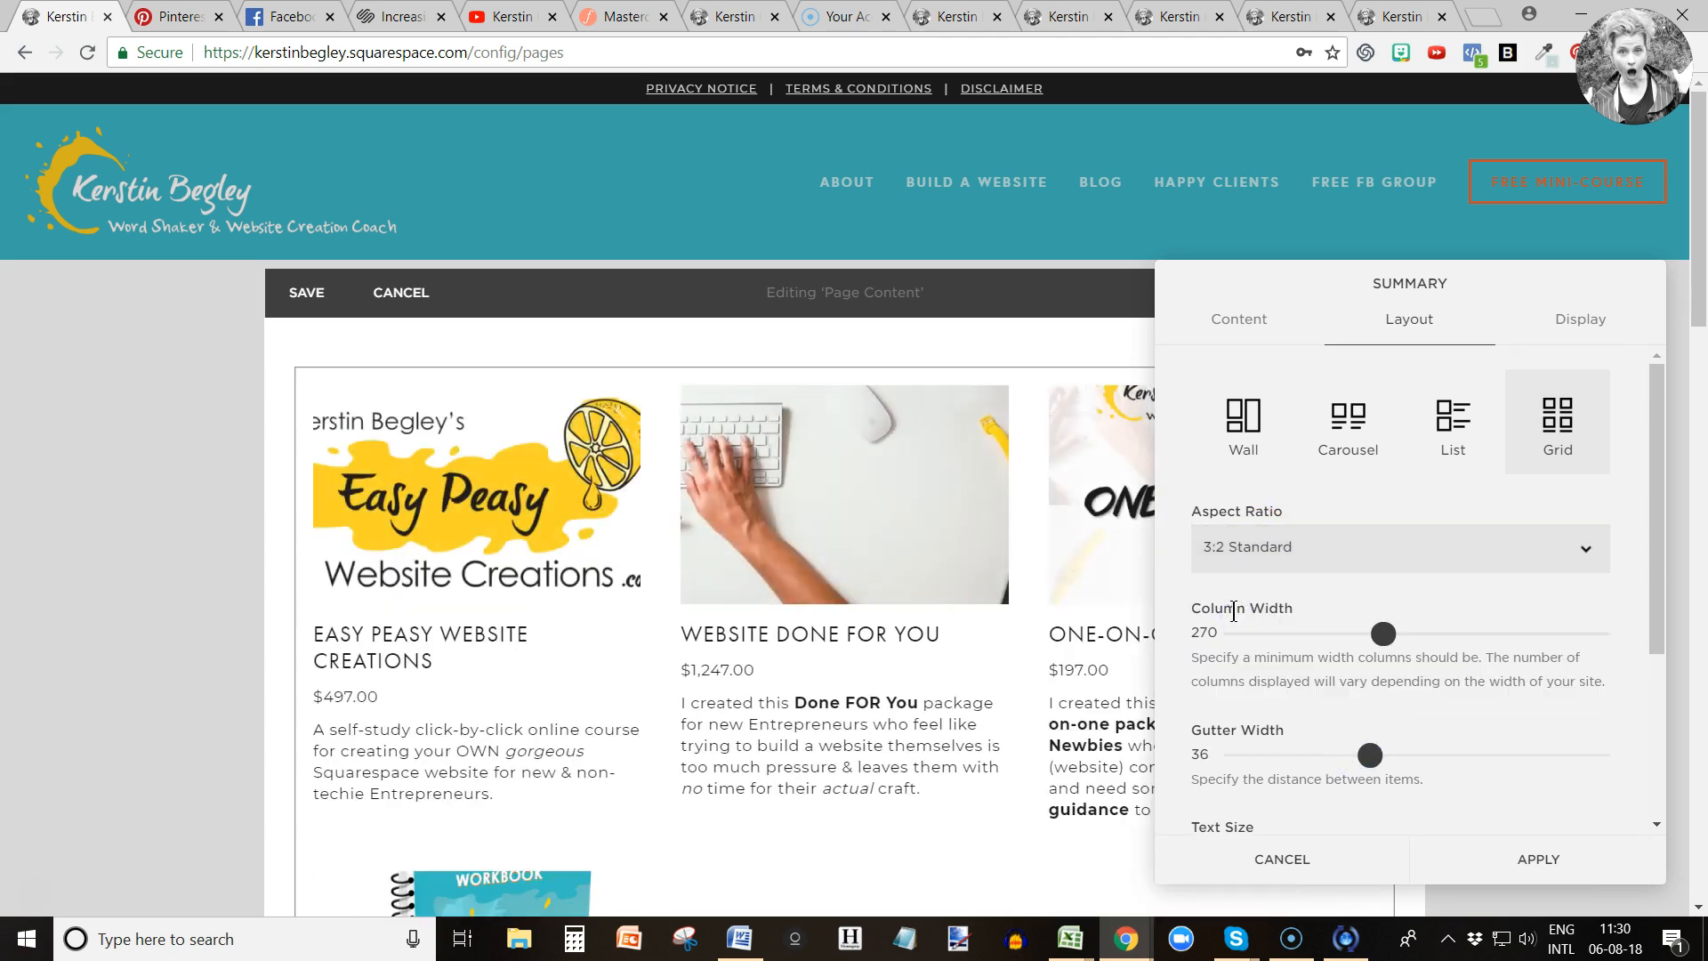
{"action": "left_click_drag", "start_coordinate": [1291, 311], "coordinate": [180, 229]}
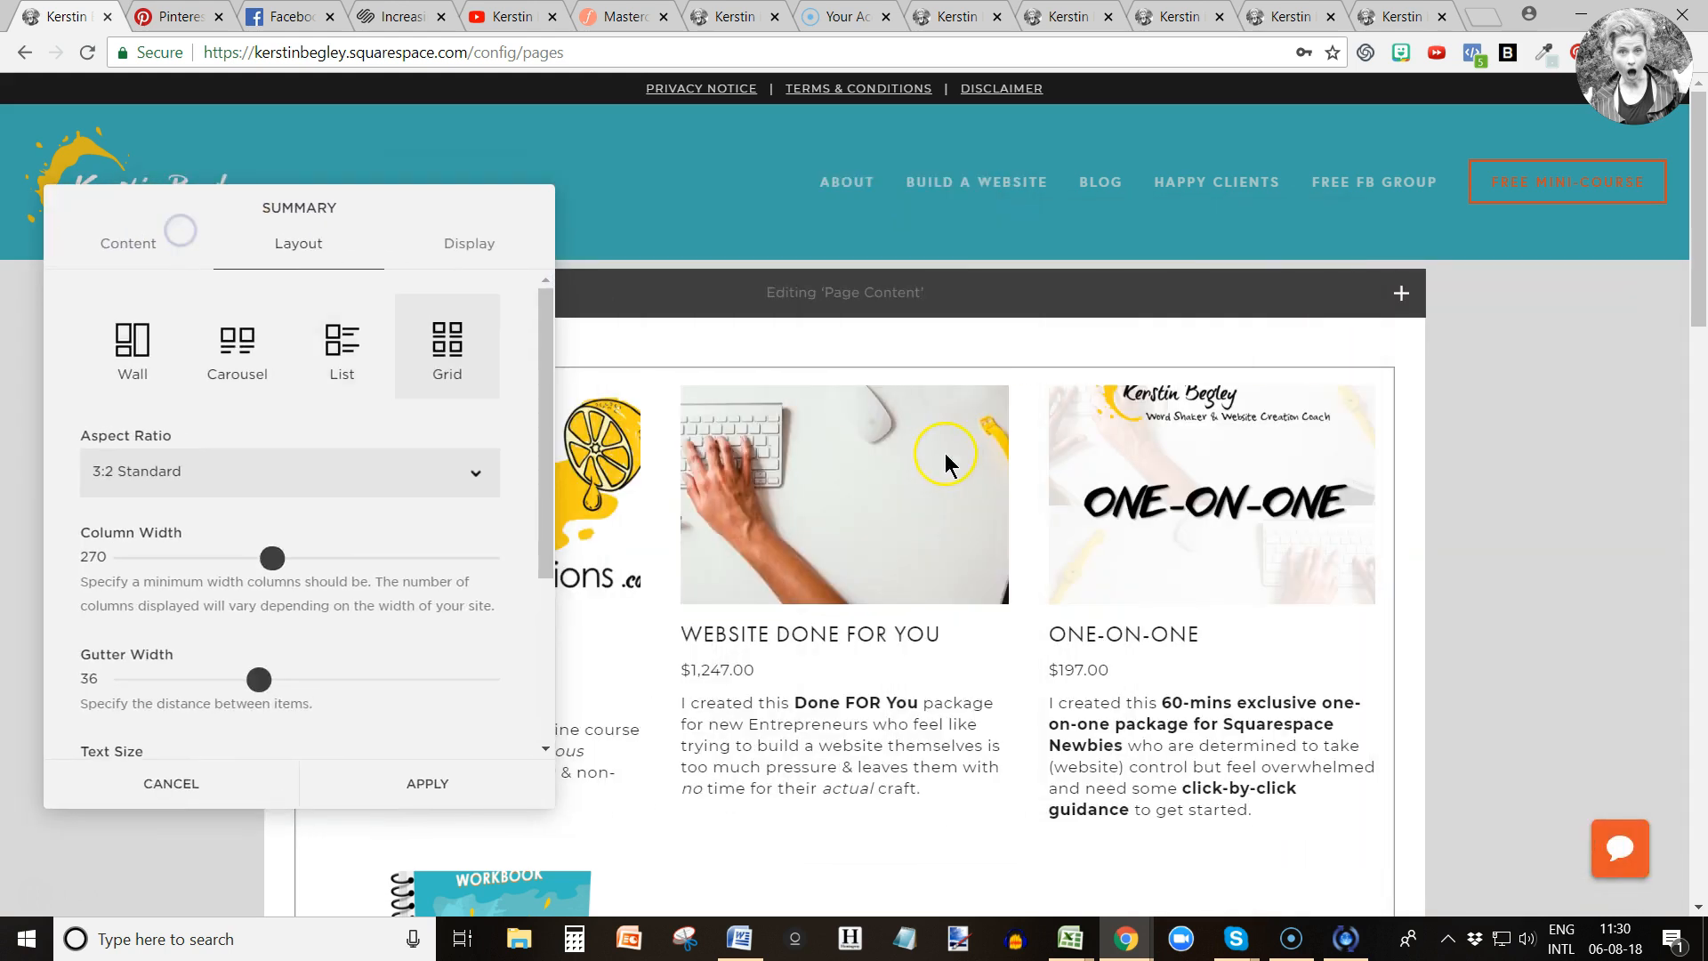
{"action": "left_click", "coordinate": [129, 474]}
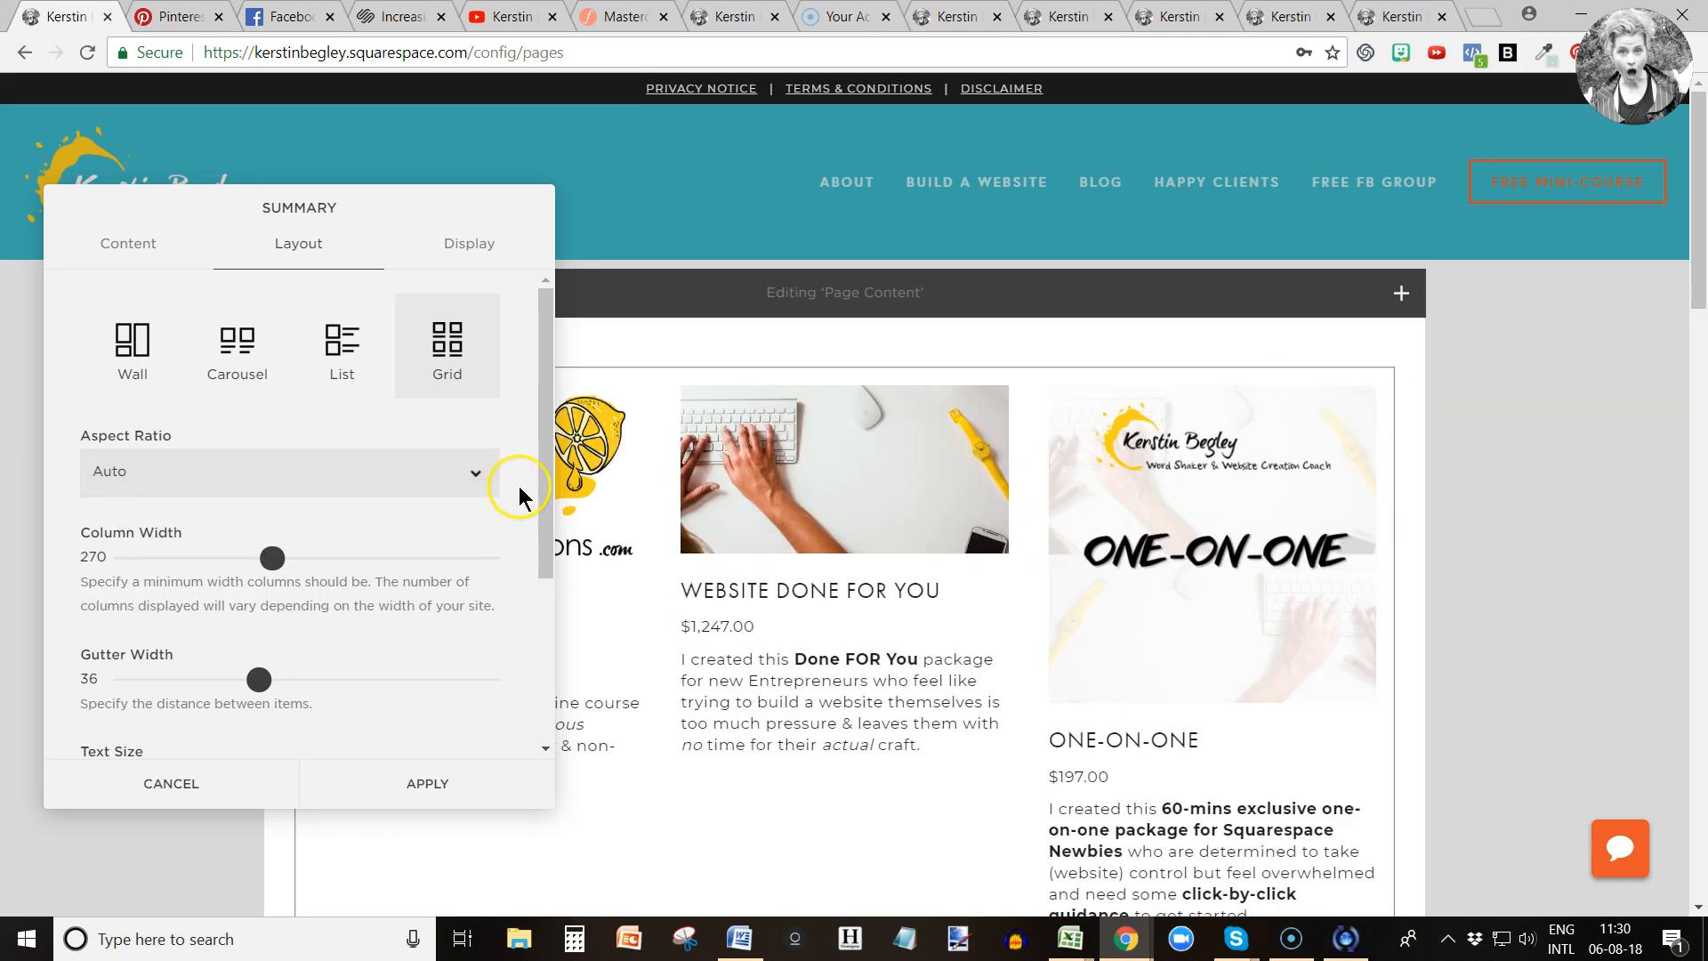
Set the summary block's aspect ratio to 3:2 Standard and keep its metadata position at Below Content.
{"action": "left_click", "coordinate": [128, 472]}
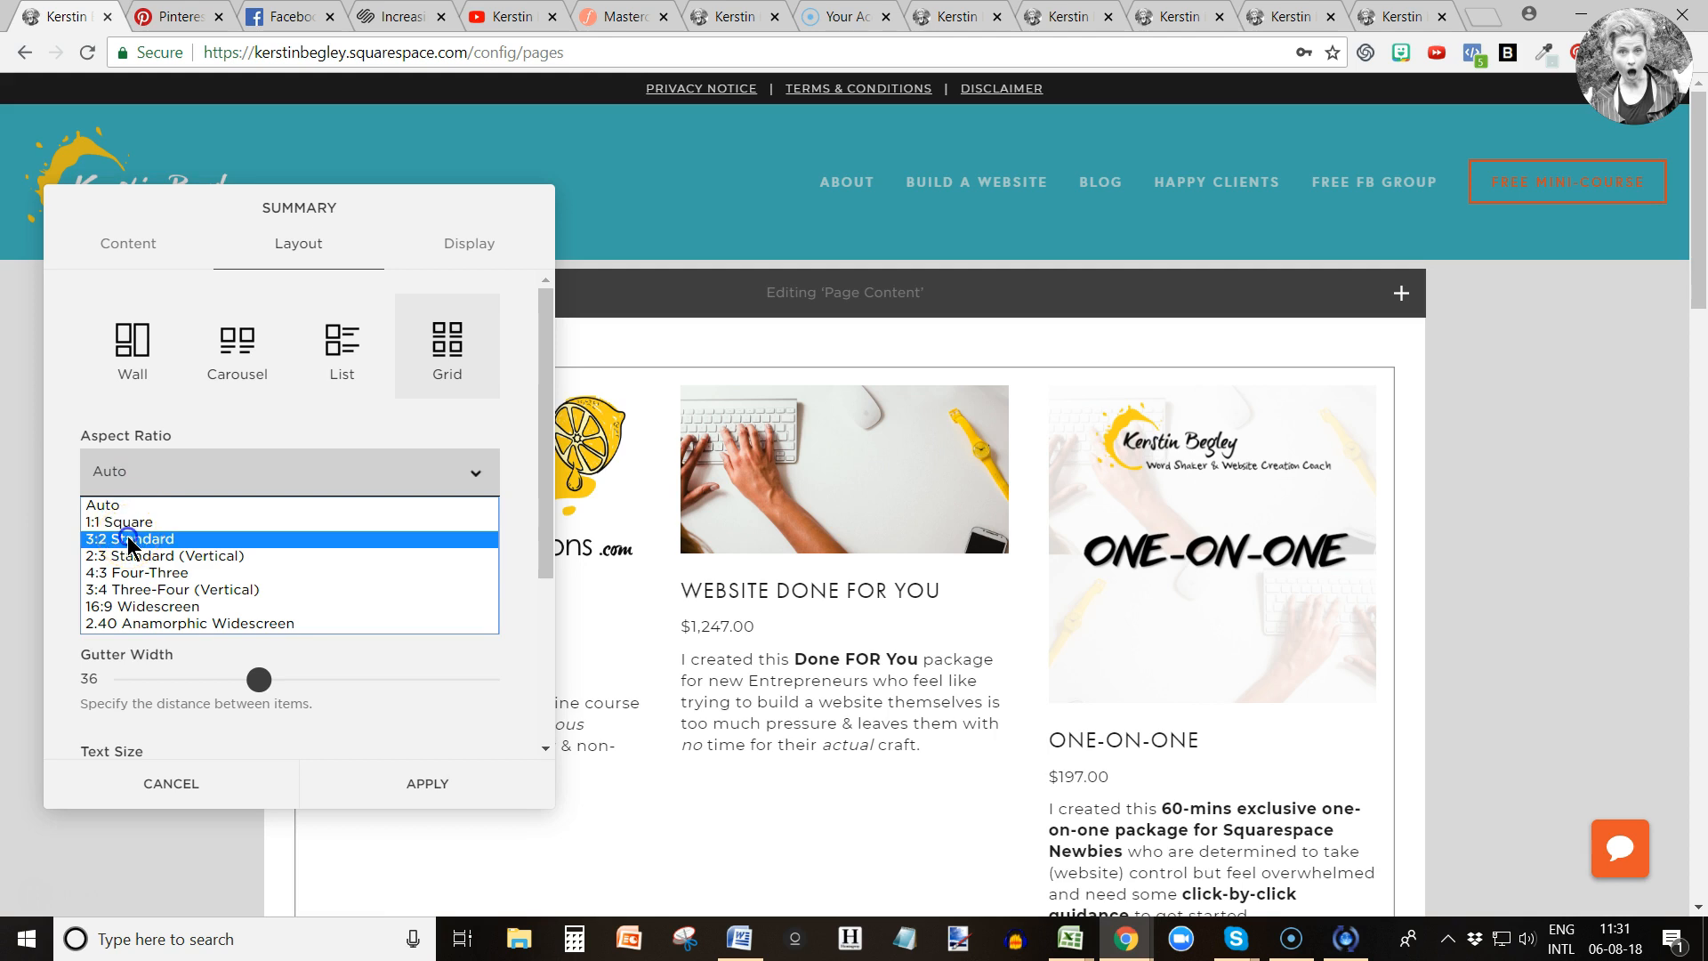
{"action": "left_click", "coordinate": [134, 538]}
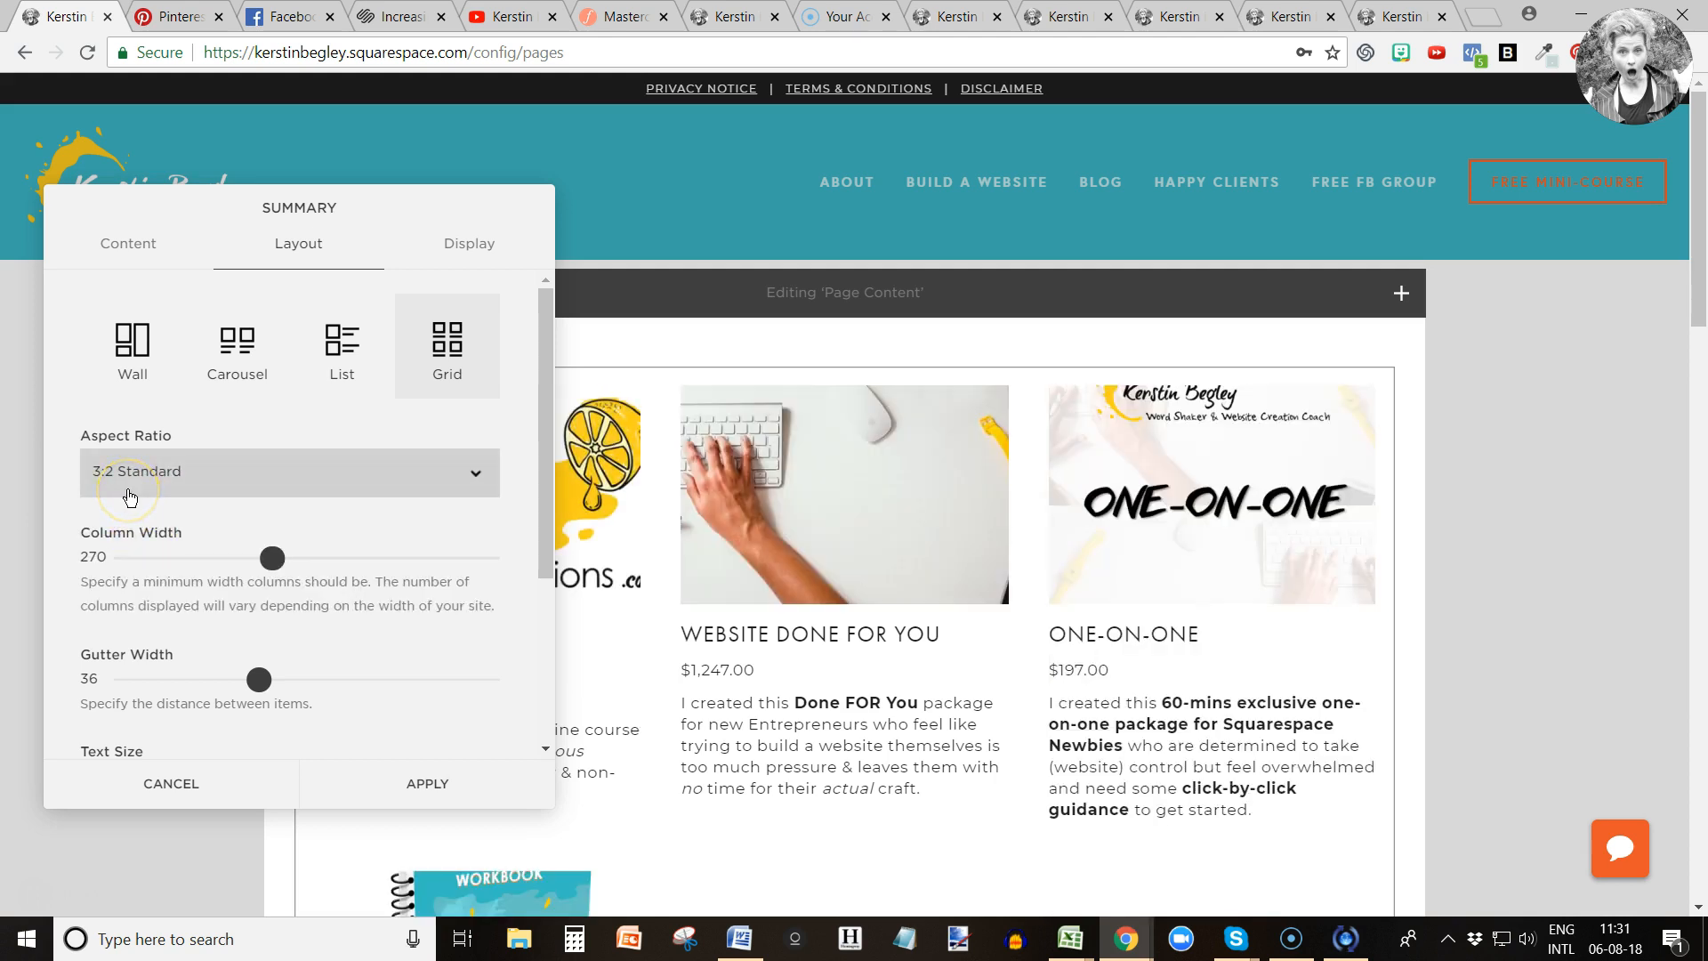
{"action": "scroll", "coordinate": [133, 578], "scroll_direction": "down", "scroll_amount": 3}
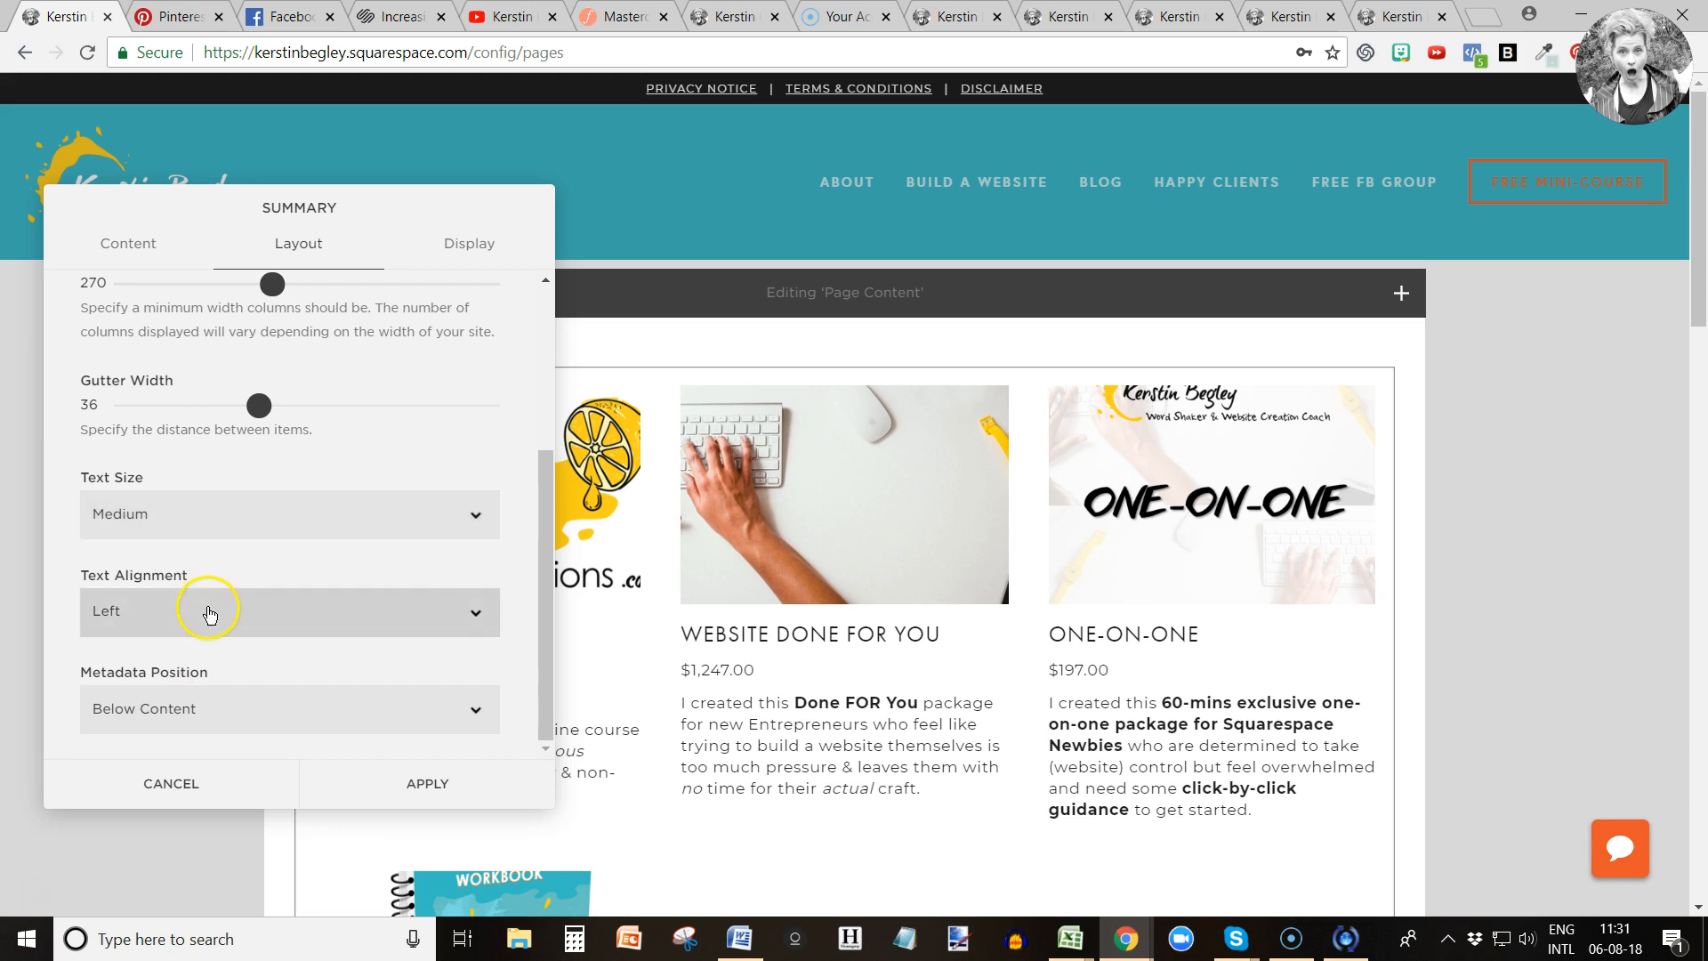
{"action": "left_click", "coordinate": [173, 709]}
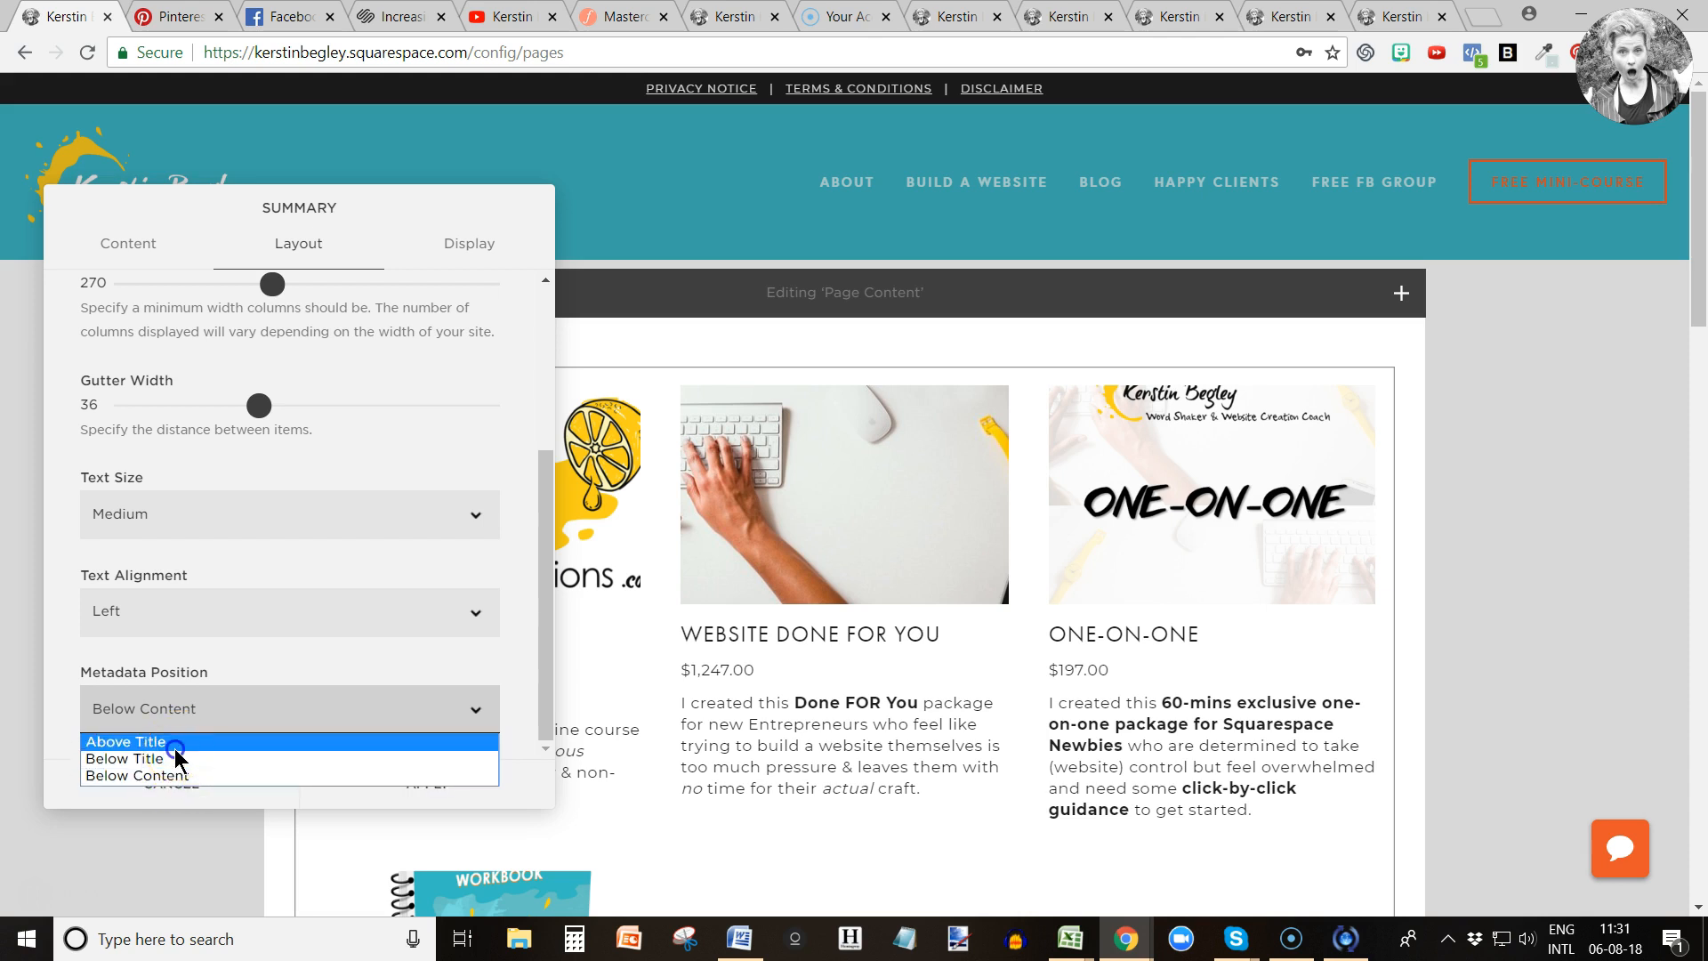
{"action": "left_click", "coordinate": [175, 749]}
Try hiding the products' titles, thumbnails and excerpts in the summary block's display settings, and show them again.
{"action": "left_click", "coordinate": [459, 257]}
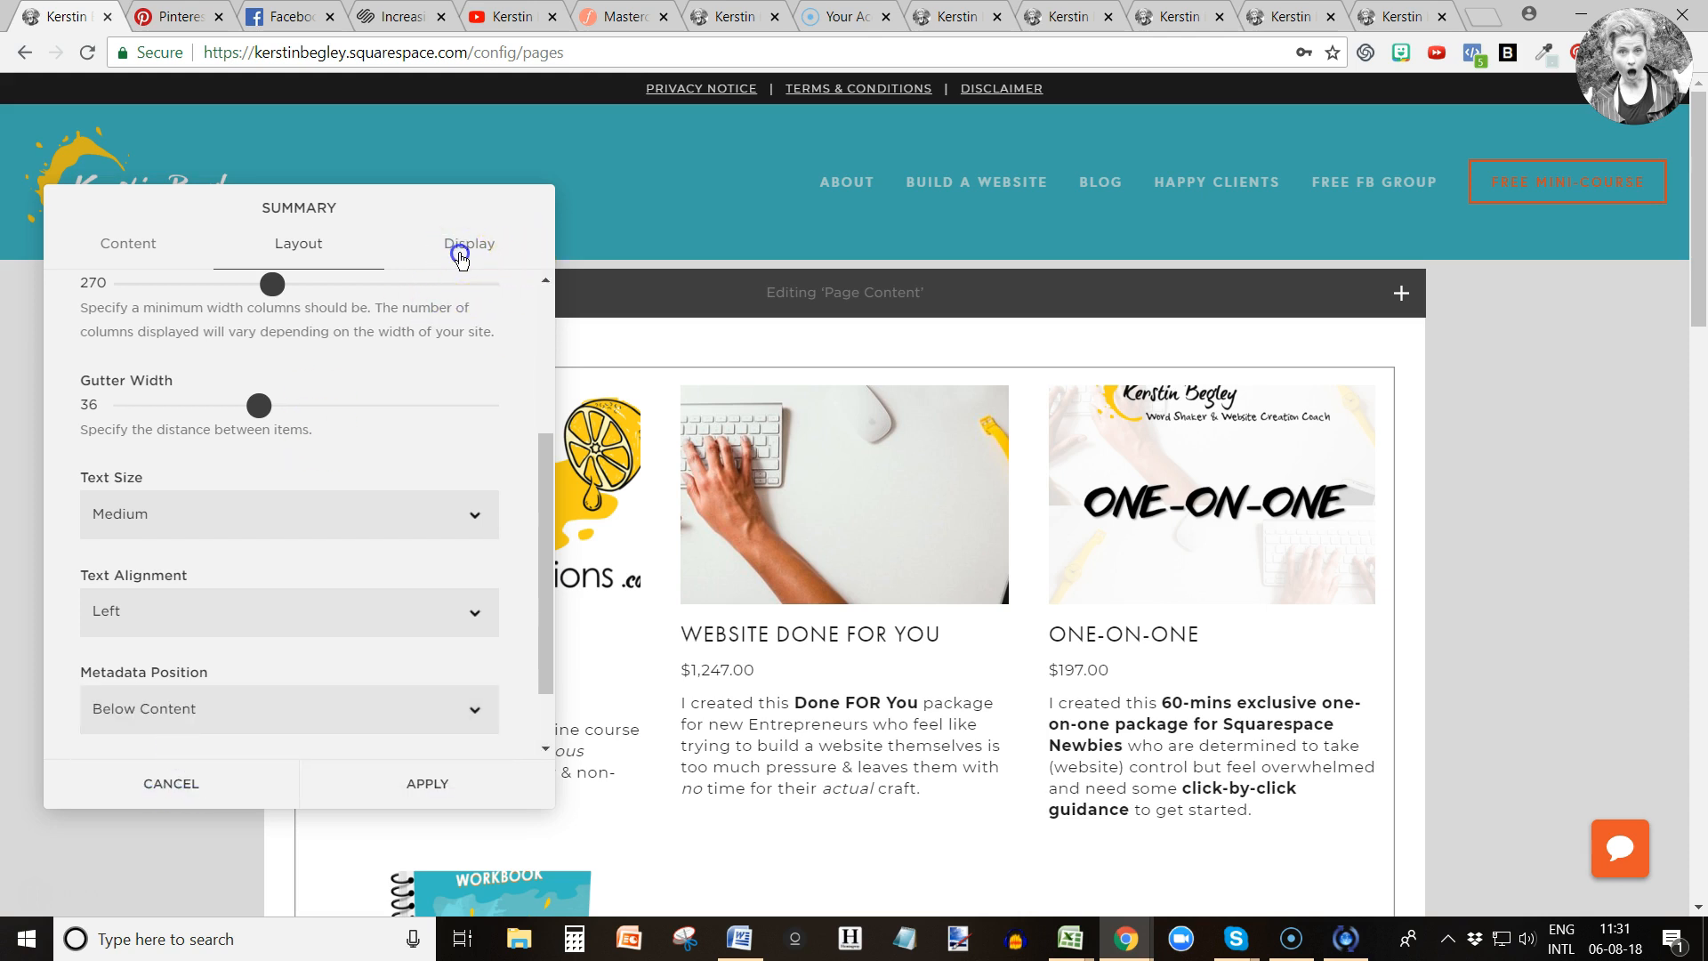
{"action": "scroll", "coordinate": [187, 391], "scroll_direction": "up", "scroll_amount": 3}
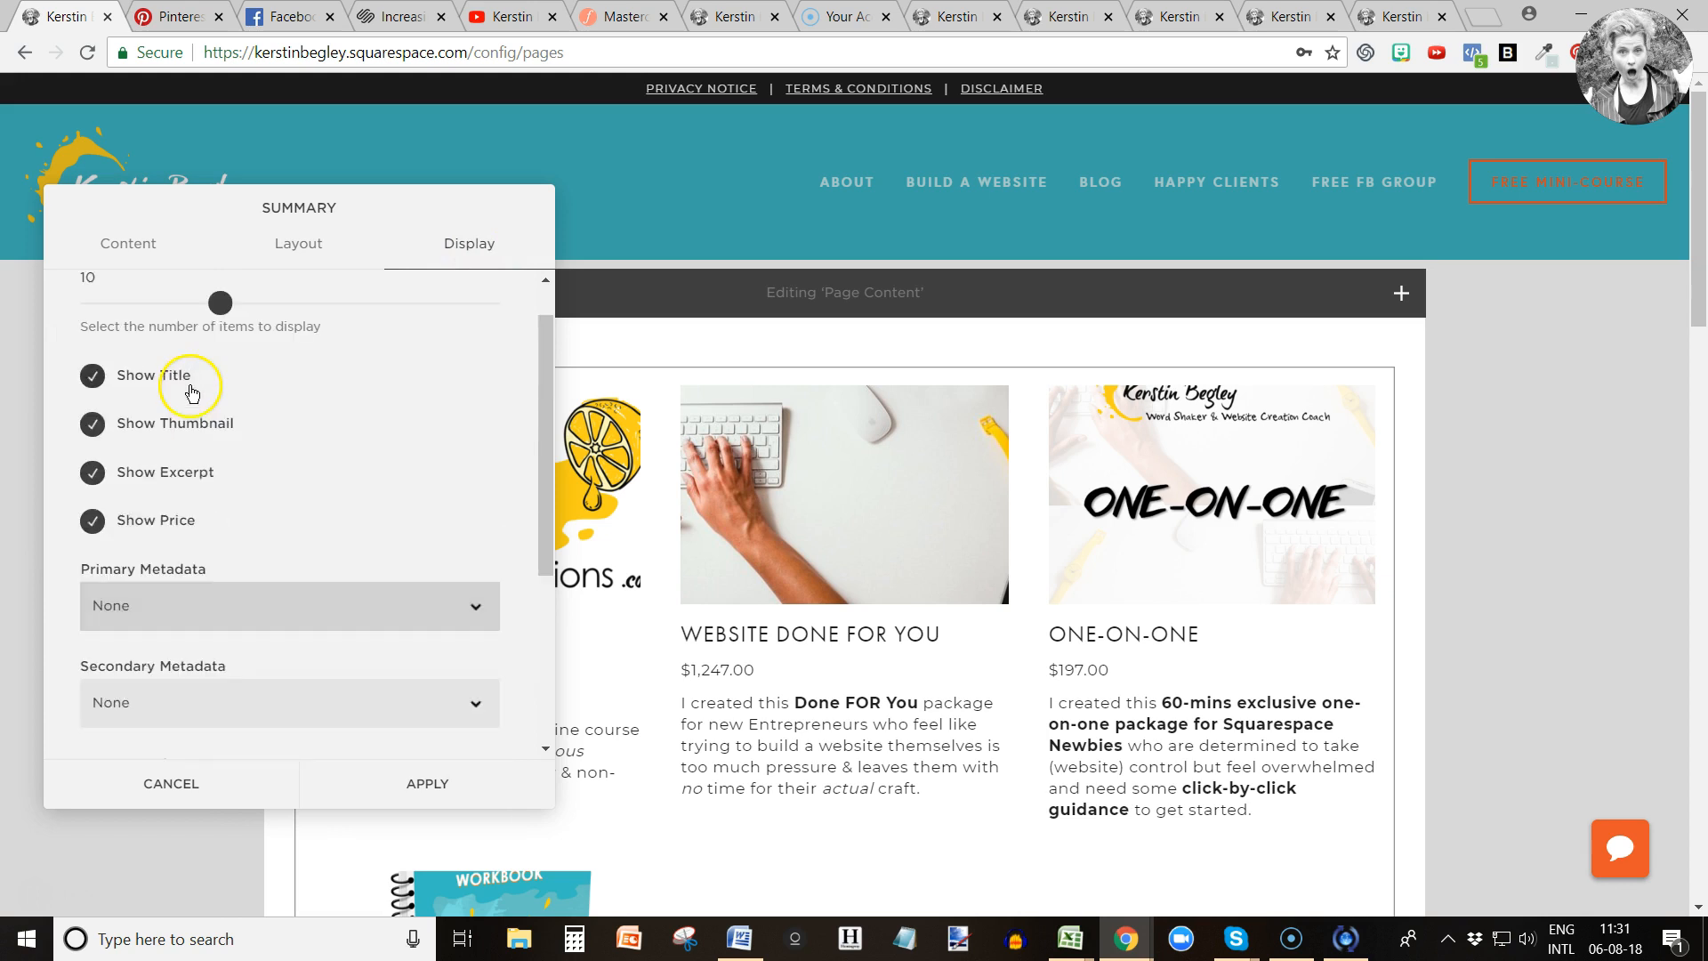
{"action": "left_click", "coordinate": [91, 431]}
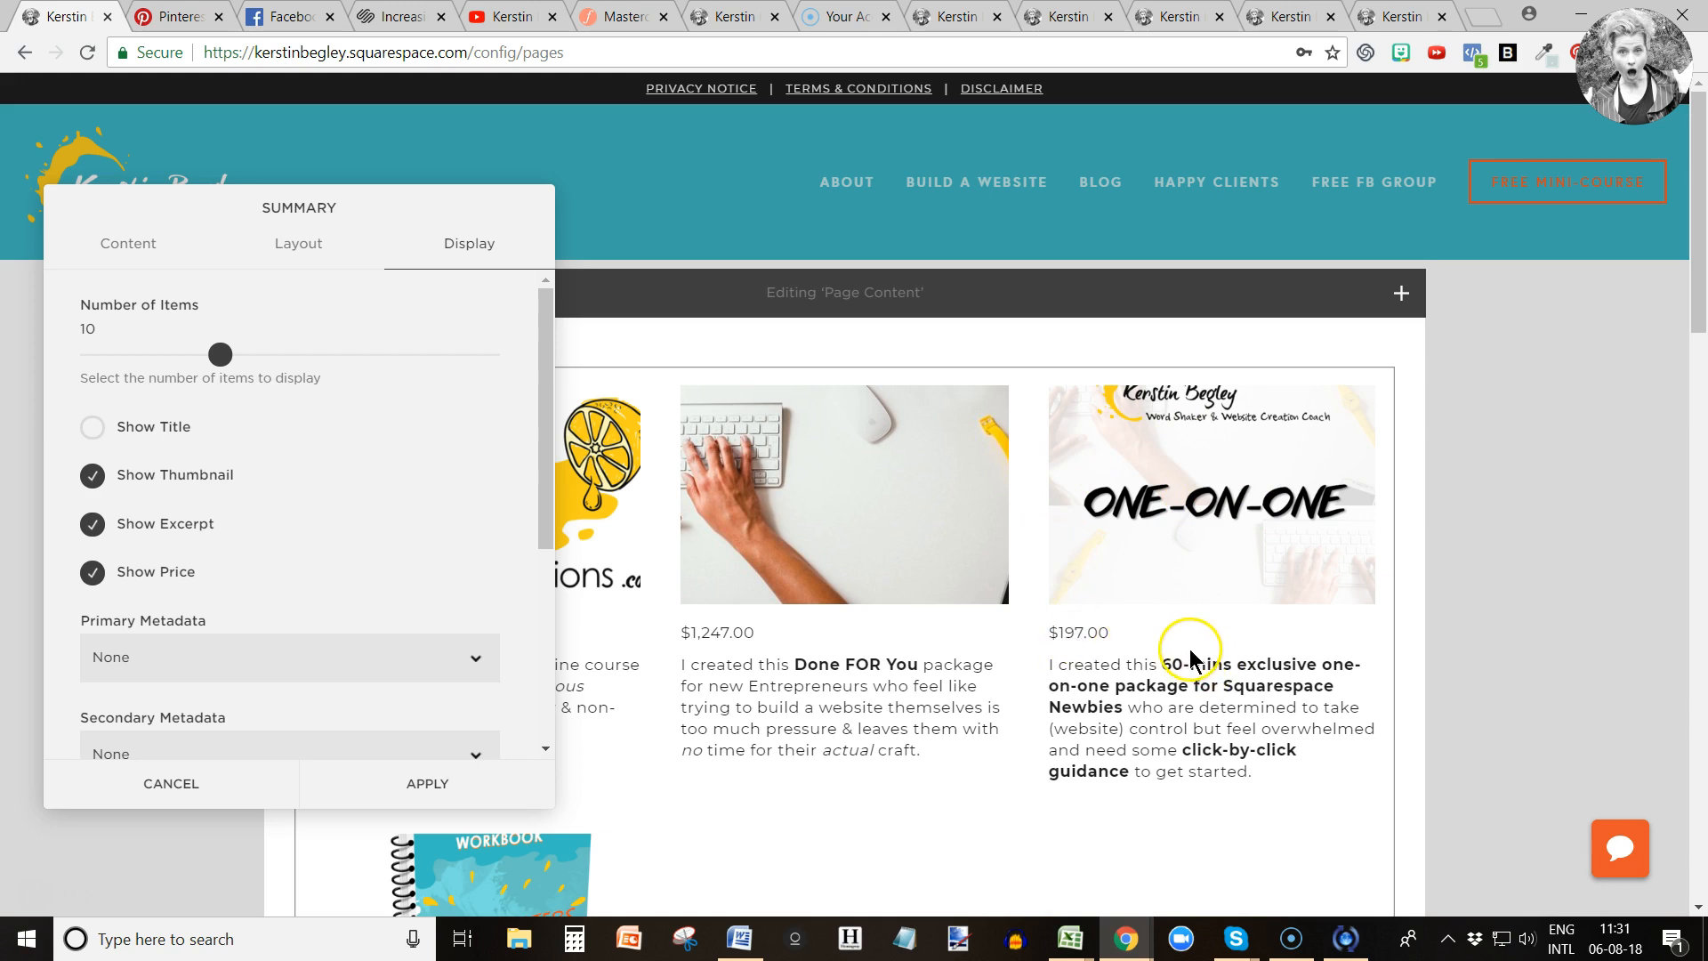
{"action": "left_click", "coordinate": [94, 428]}
{"action": "left_click", "coordinate": [90, 478]}
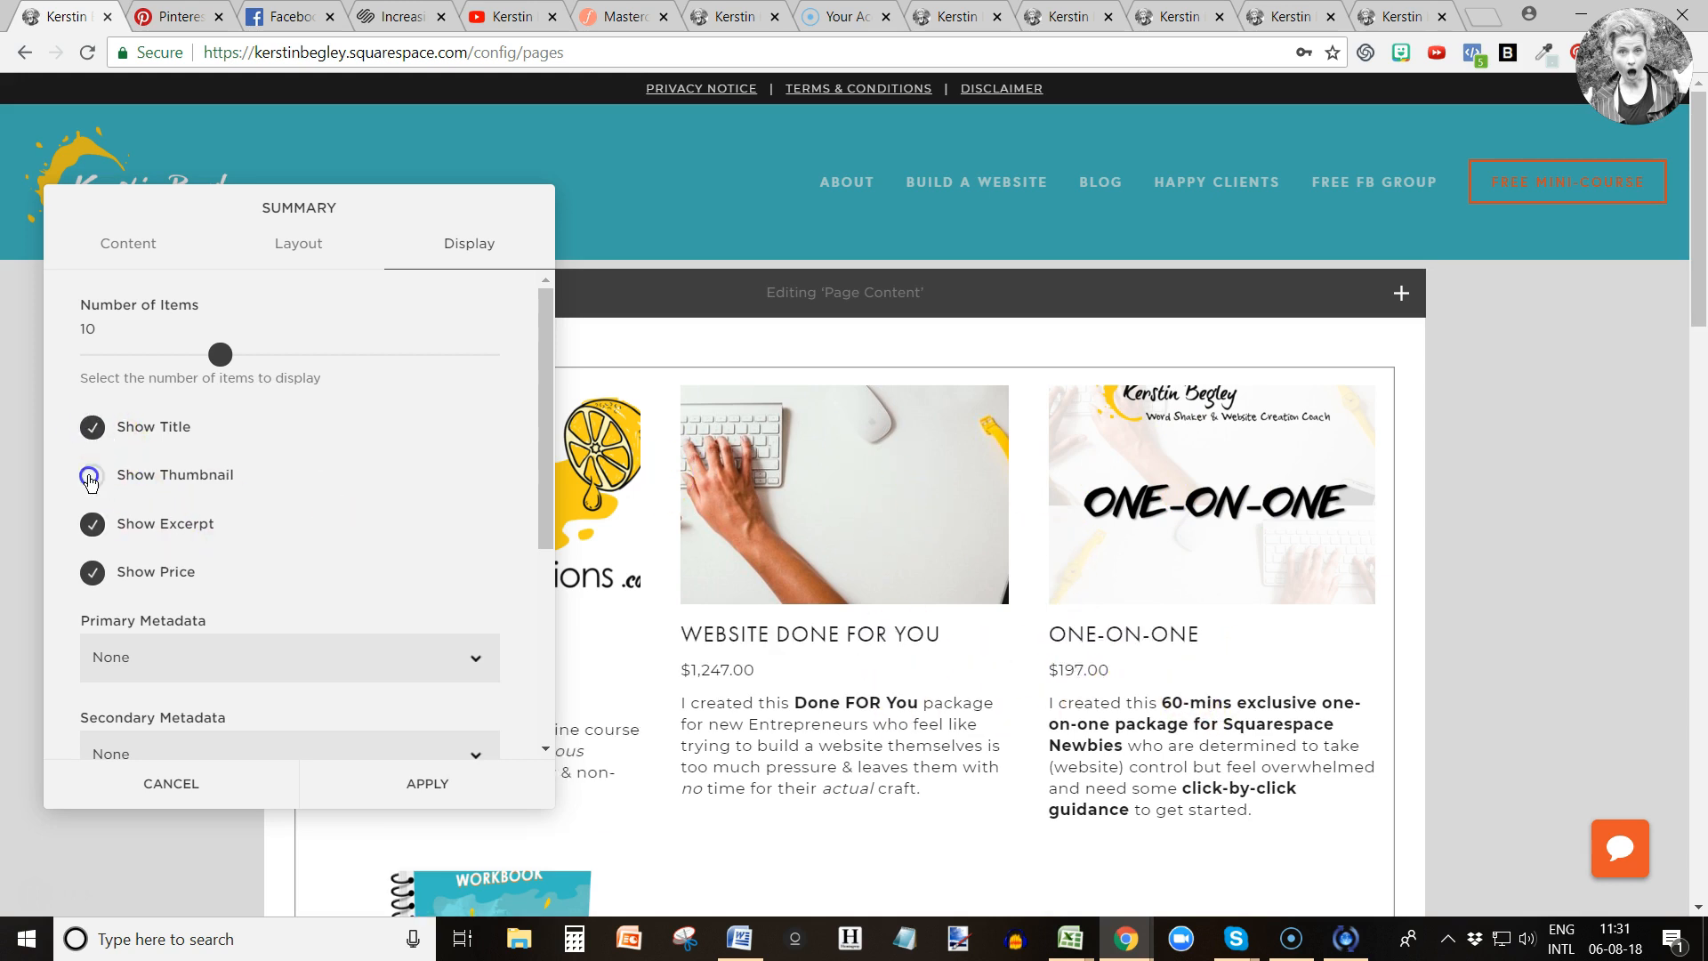
{"action": "left_click", "coordinate": [91, 478]}
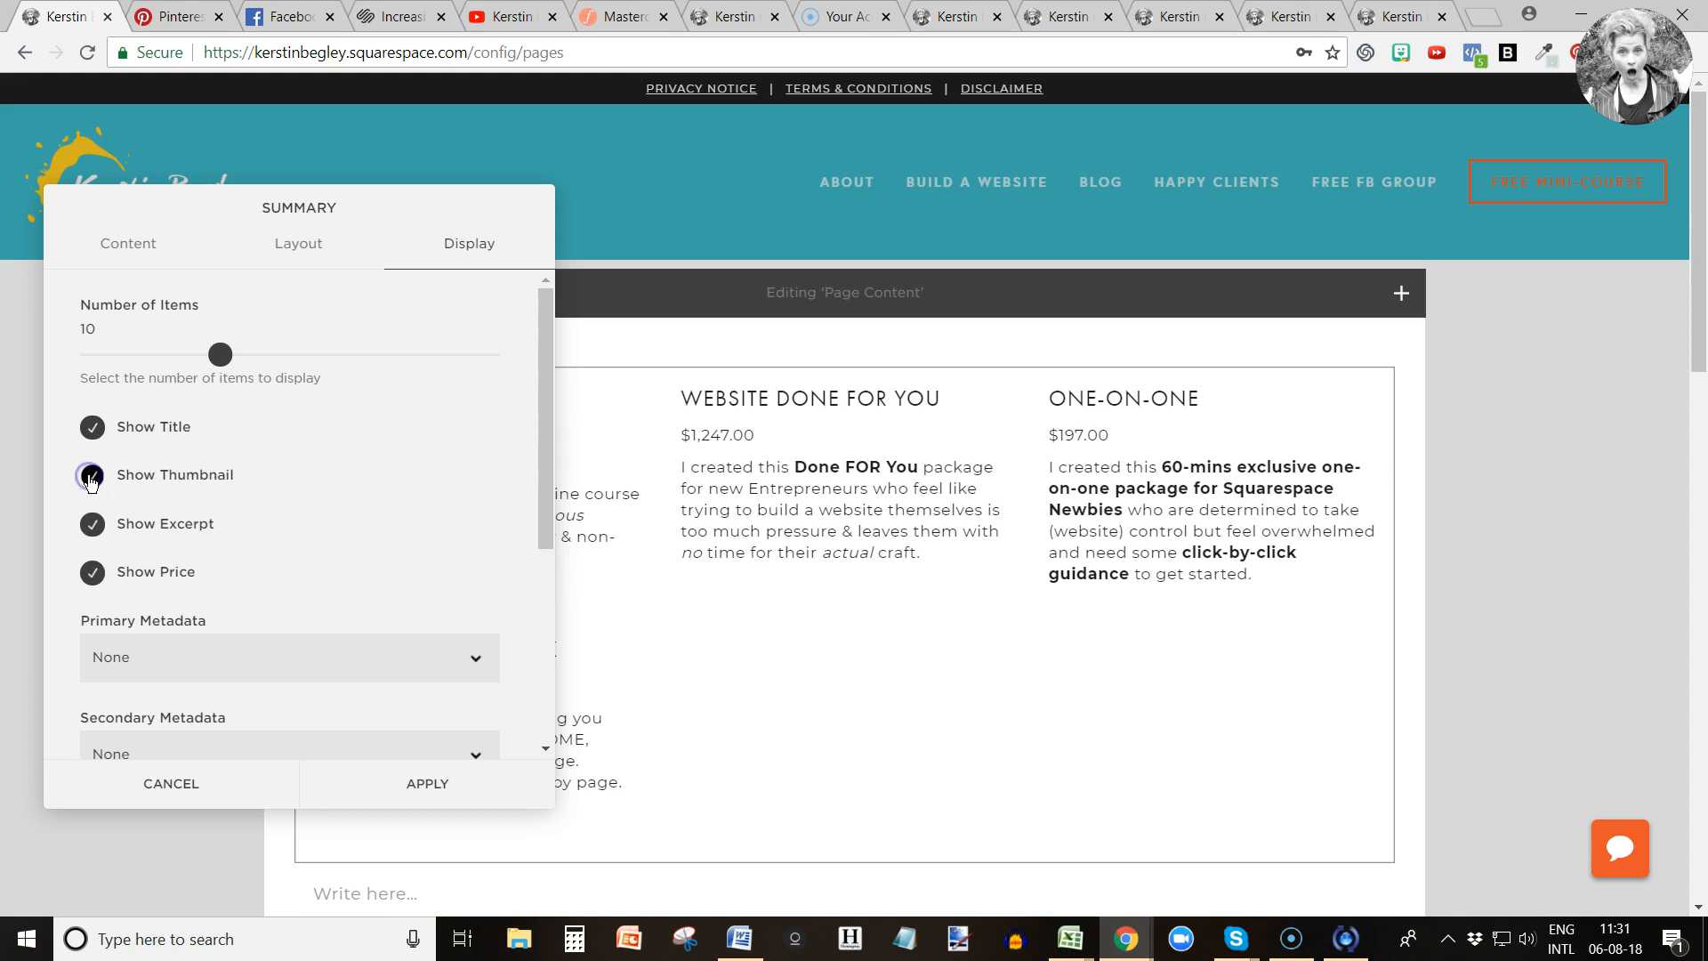
{"action": "left_click", "coordinate": [84, 532]}
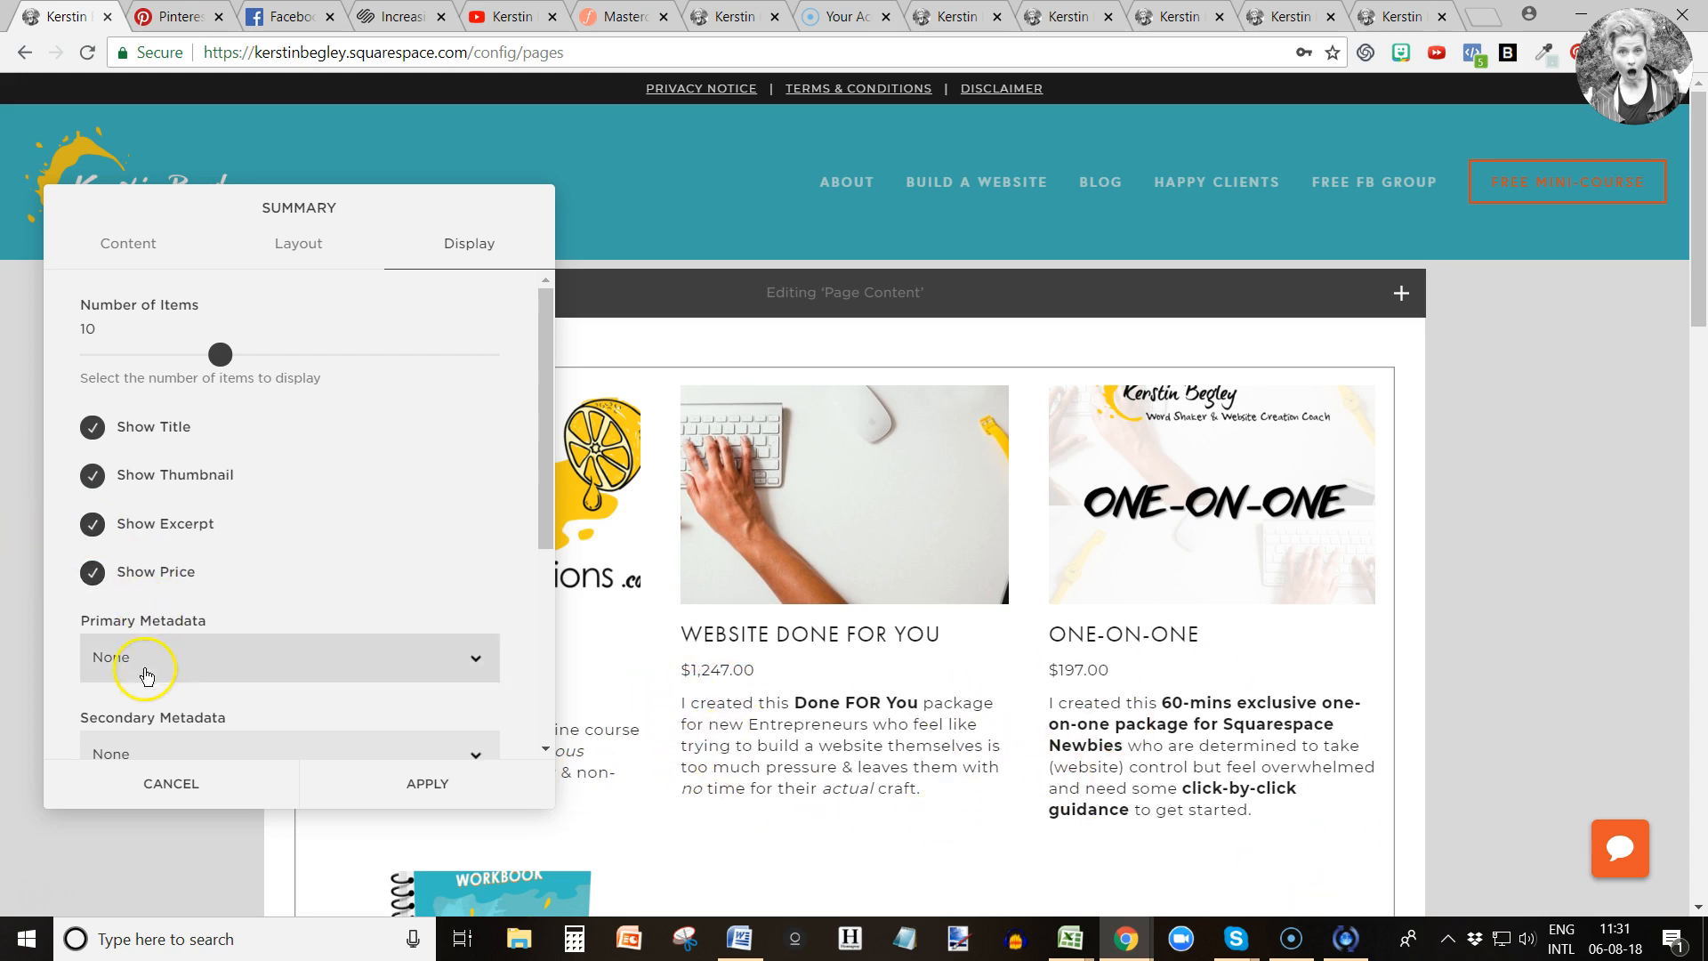
Check the summary block's metadata and filter options without changing them, apply the block's settings and save the page.
{"action": "scroll", "coordinate": [154, 668], "scroll_direction": "down", "scroll_amount": 1}
{"action": "left_click", "coordinate": [148, 553]}
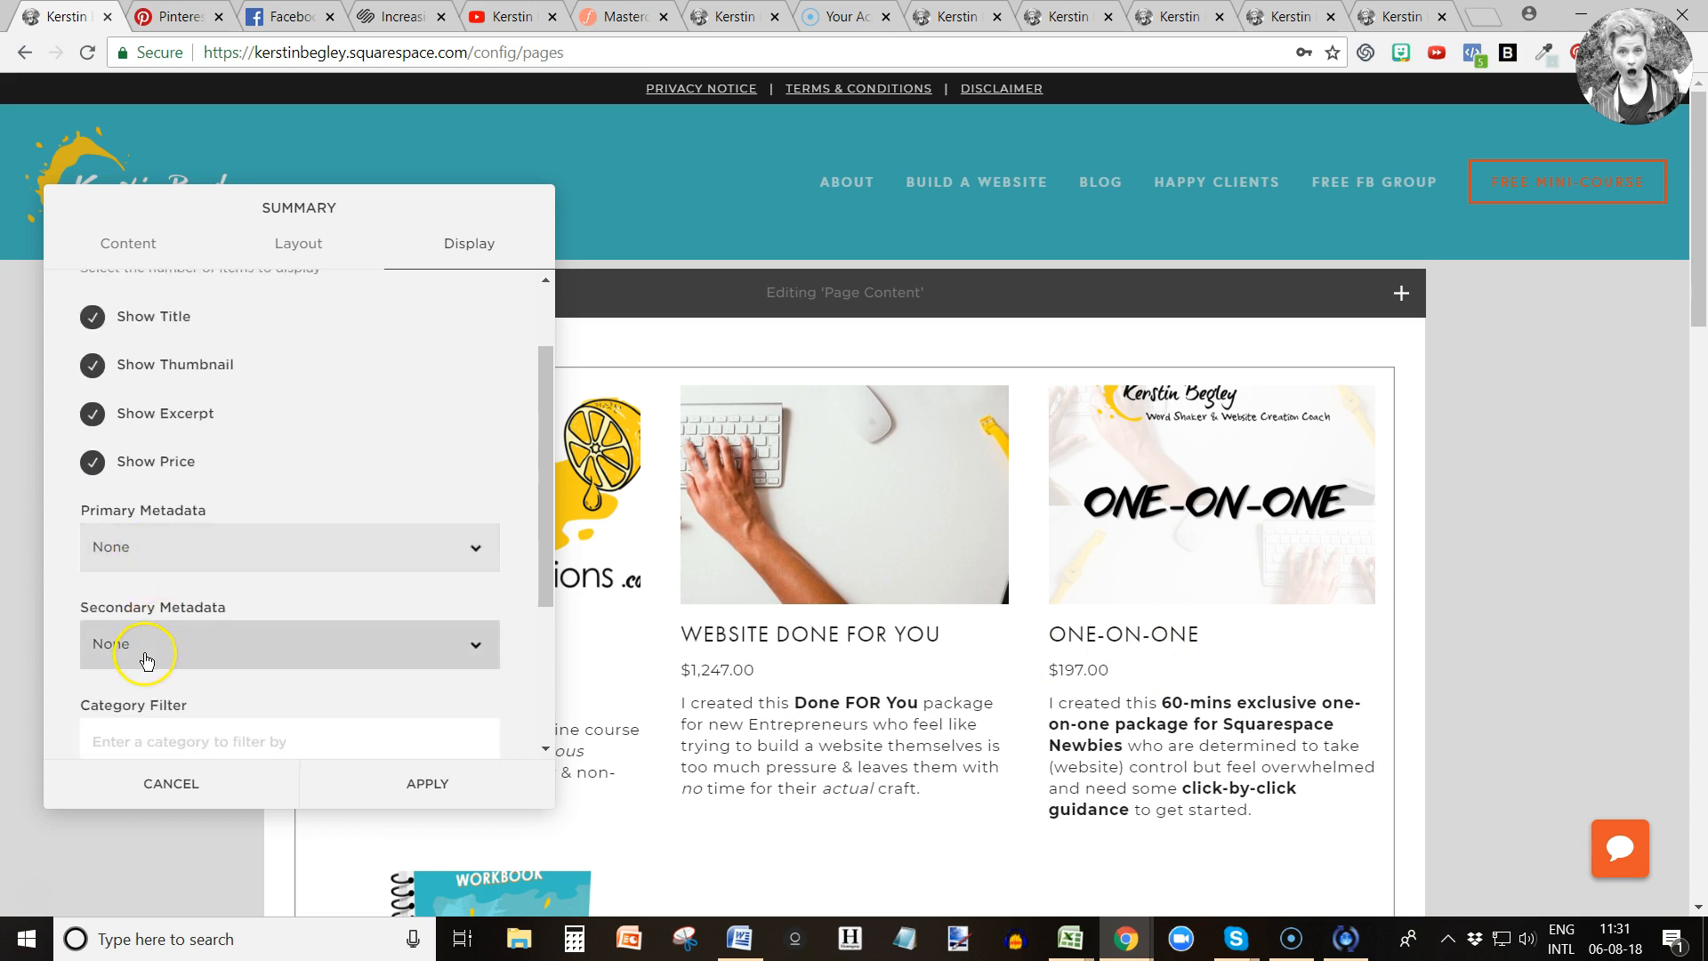
{"action": "scroll", "coordinate": [145, 648], "scroll_direction": "down", "scroll_amount": 2}
{"action": "scroll", "coordinate": [147, 631], "scroll_direction": "down", "scroll_amount": 2}
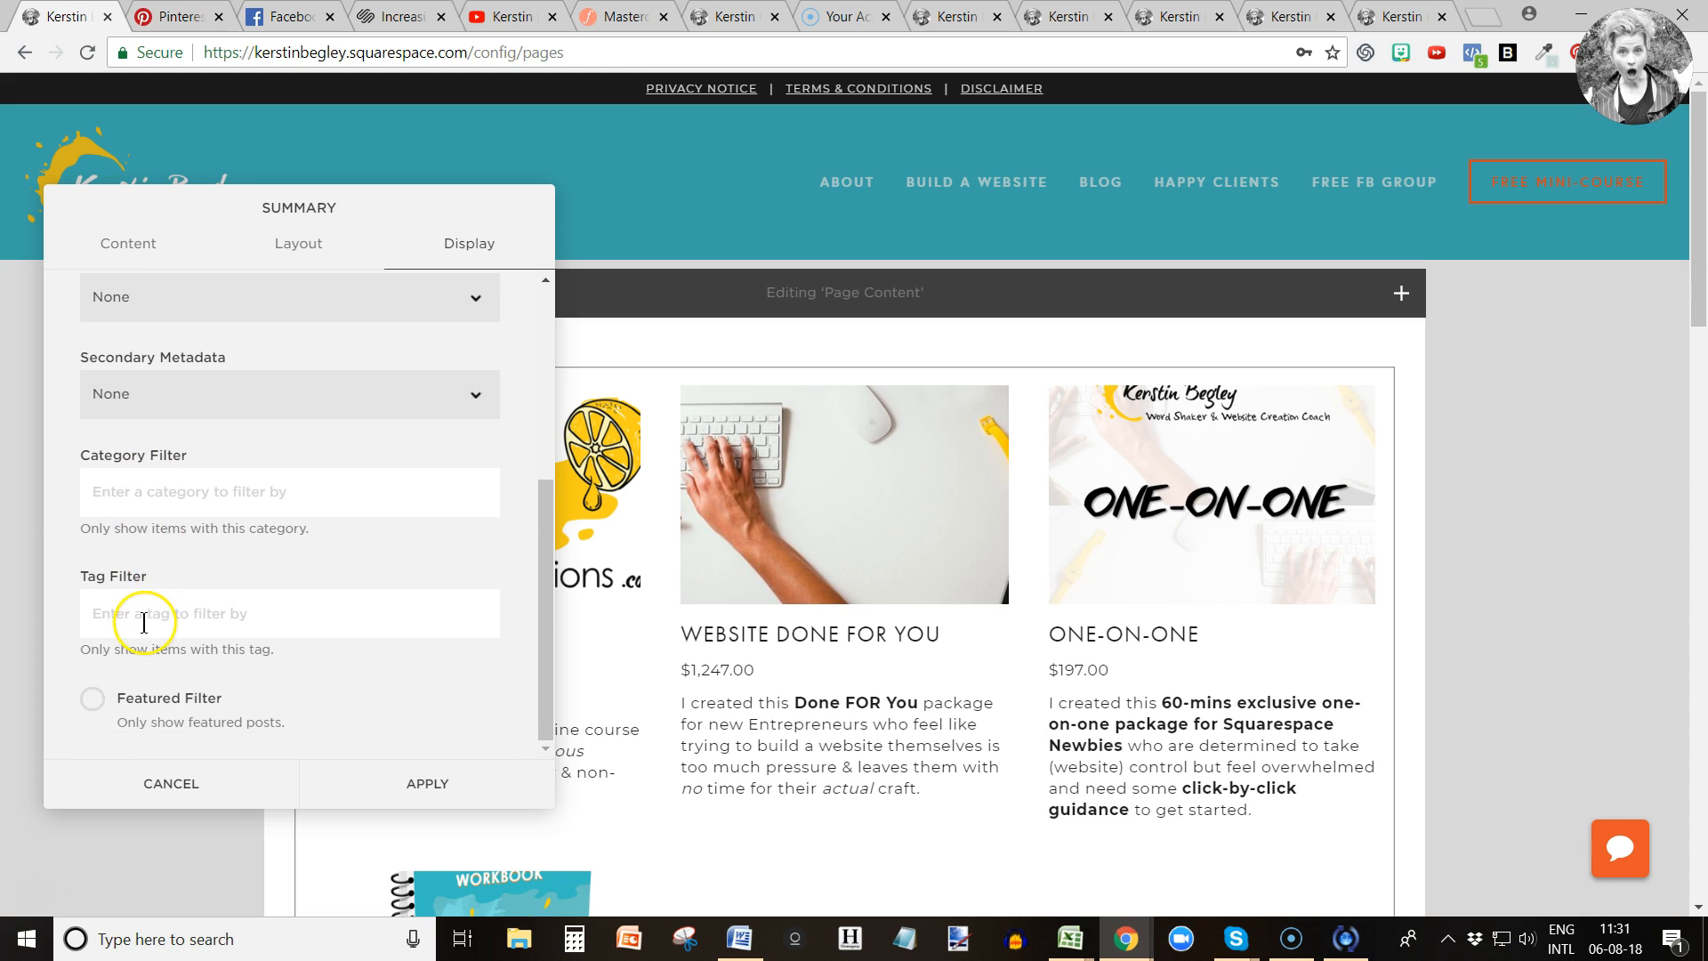
{"action": "scroll", "coordinate": [320, 443], "scroll_direction": "up", "scroll_amount": 3}
{"action": "scroll", "coordinate": [405, 365], "scroll_direction": "up", "scroll_amount": 2}
{"action": "left_click", "coordinate": [428, 781]}
{"action": "left_click", "coordinate": [289, 296]}
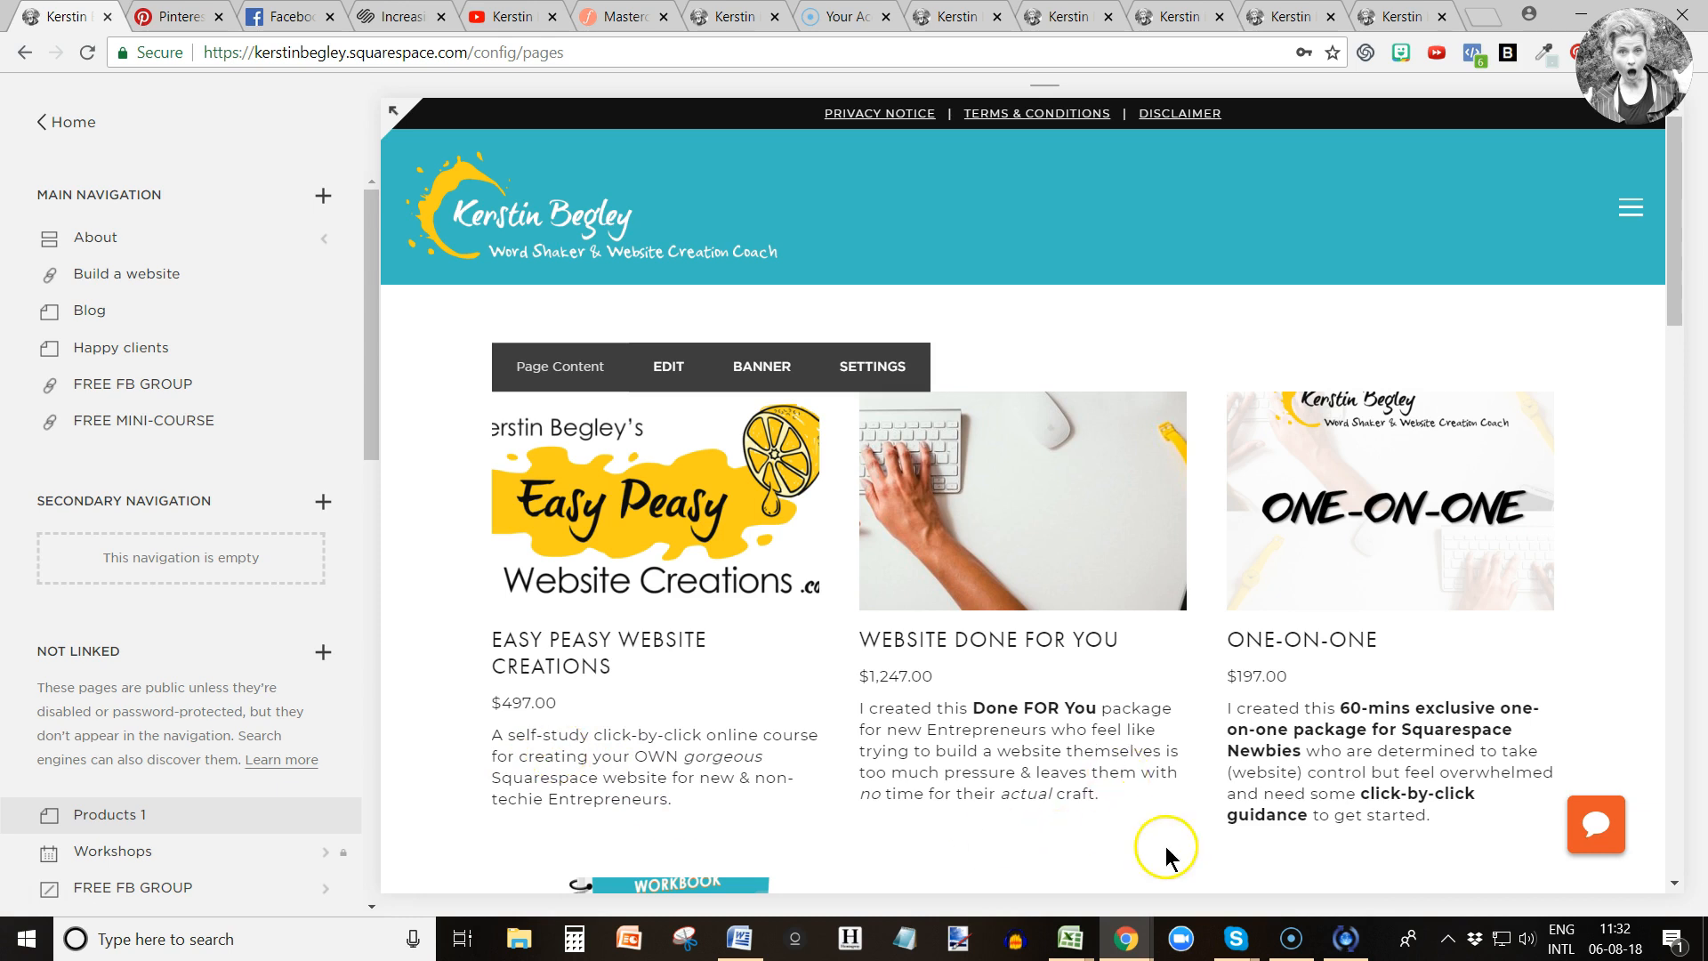
{"action": "scroll", "coordinate": [1074, 584], "scroll_direction": "down", "scroll_amount": 3}
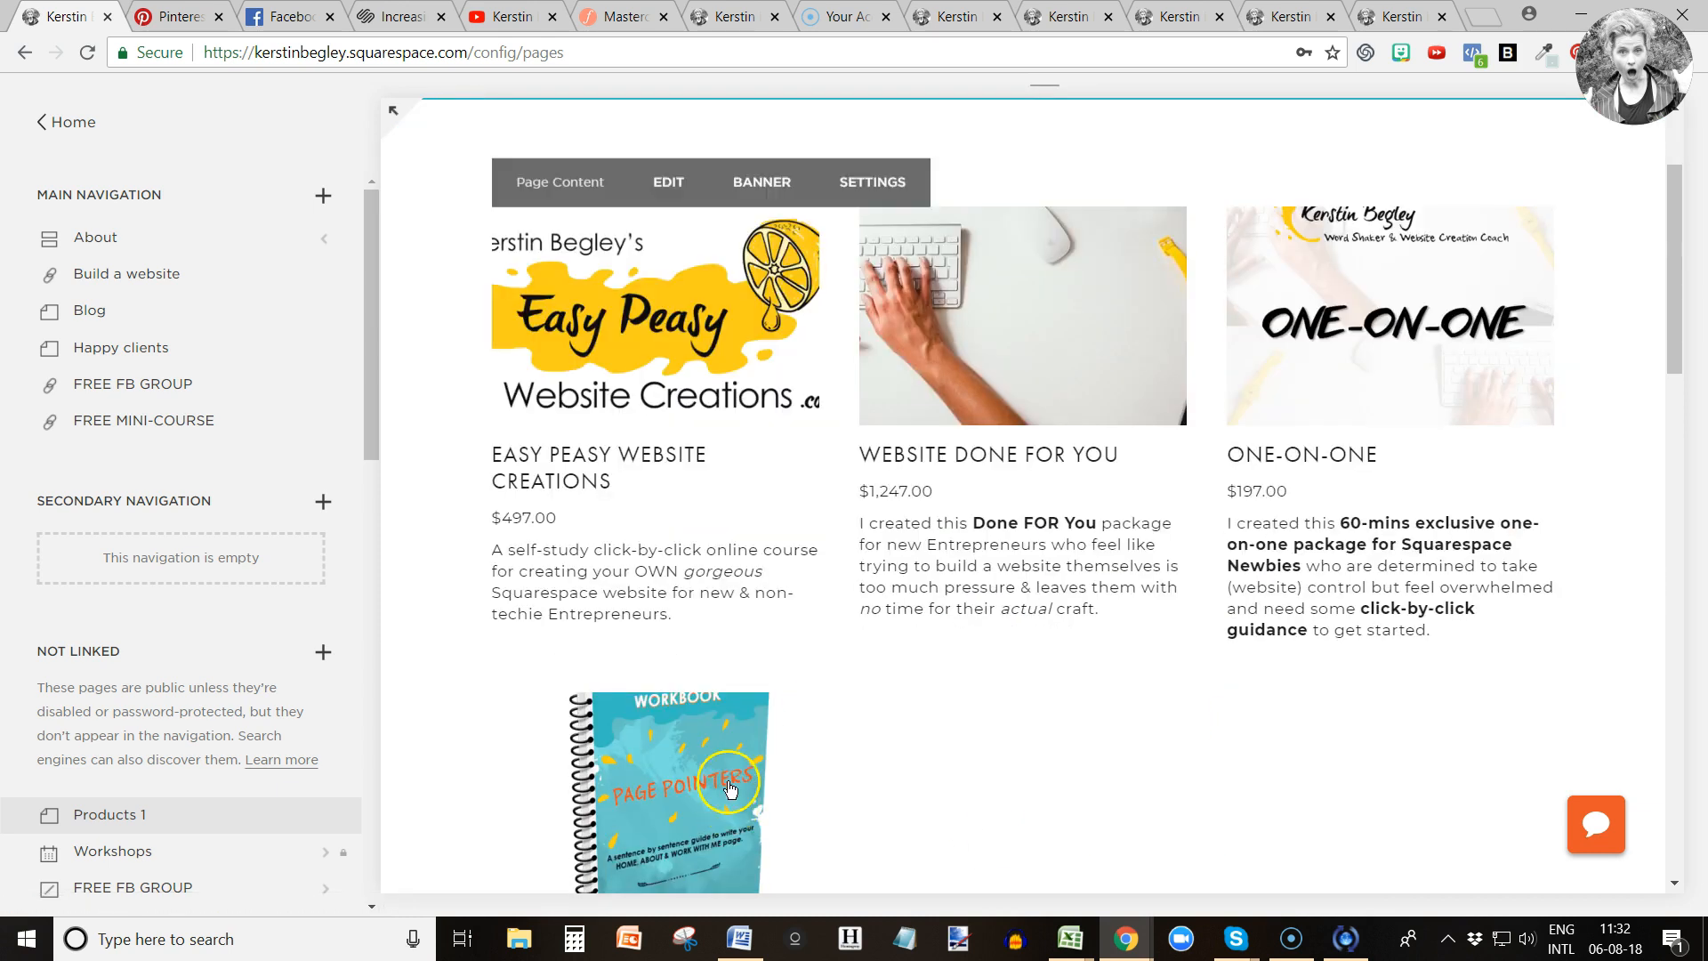
{"action": "scroll", "coordinate": [839, 697], "scroll_direction": "up", "scroll_amount": 3}
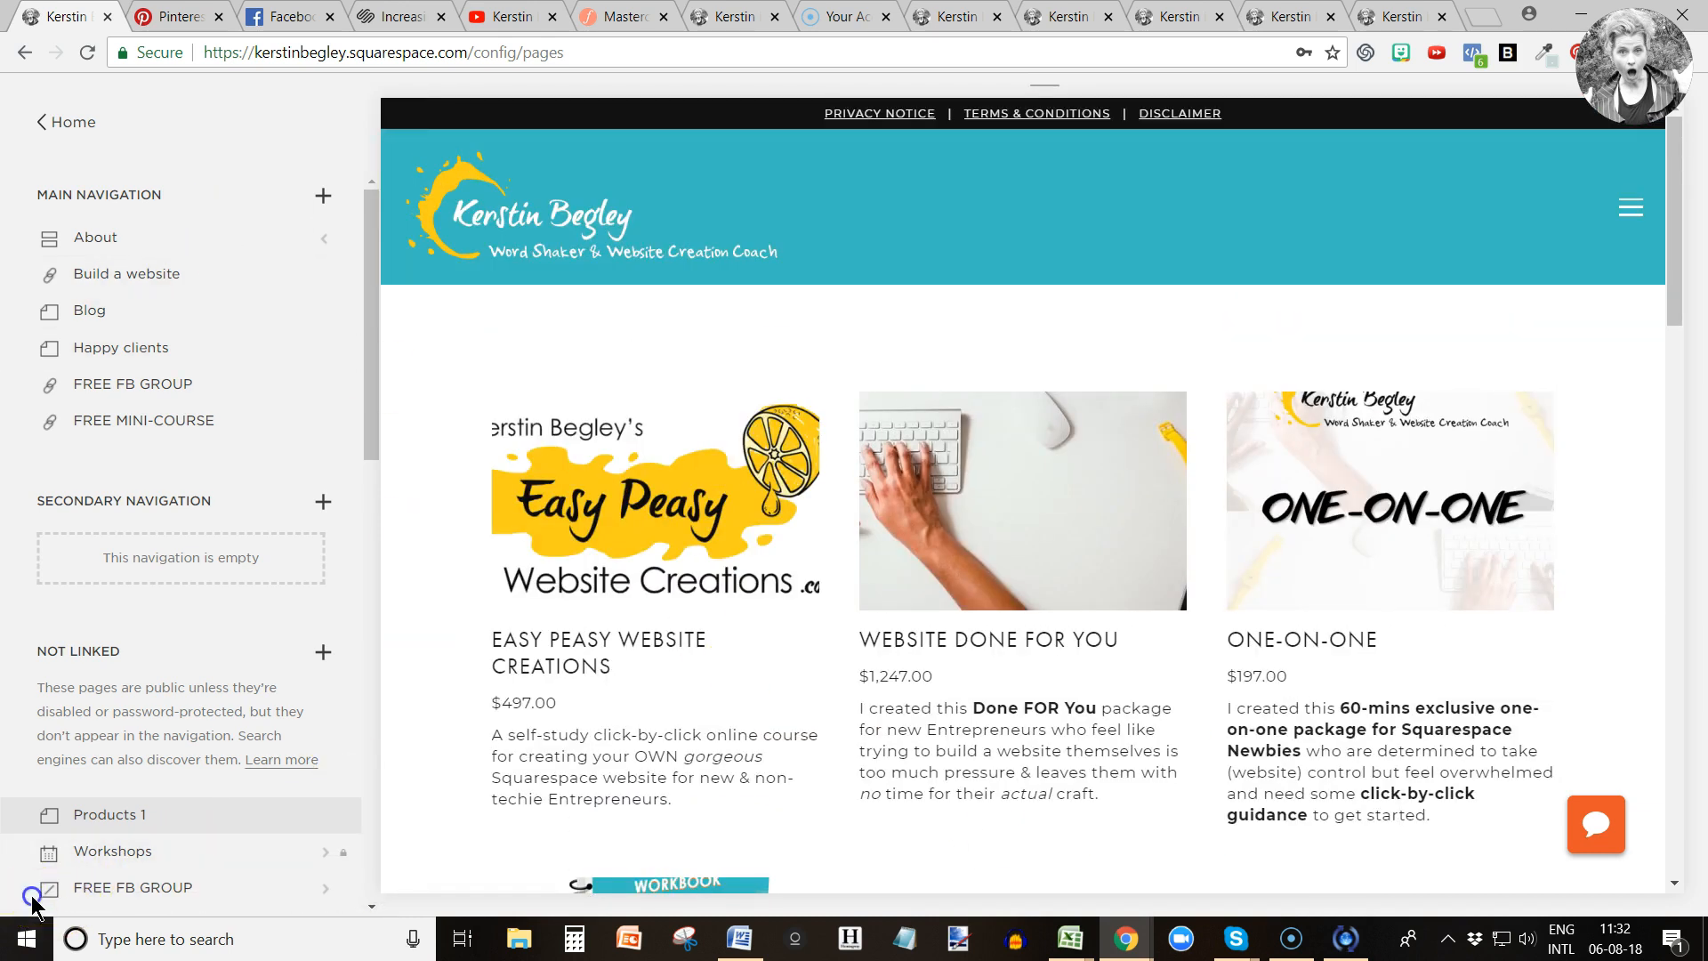